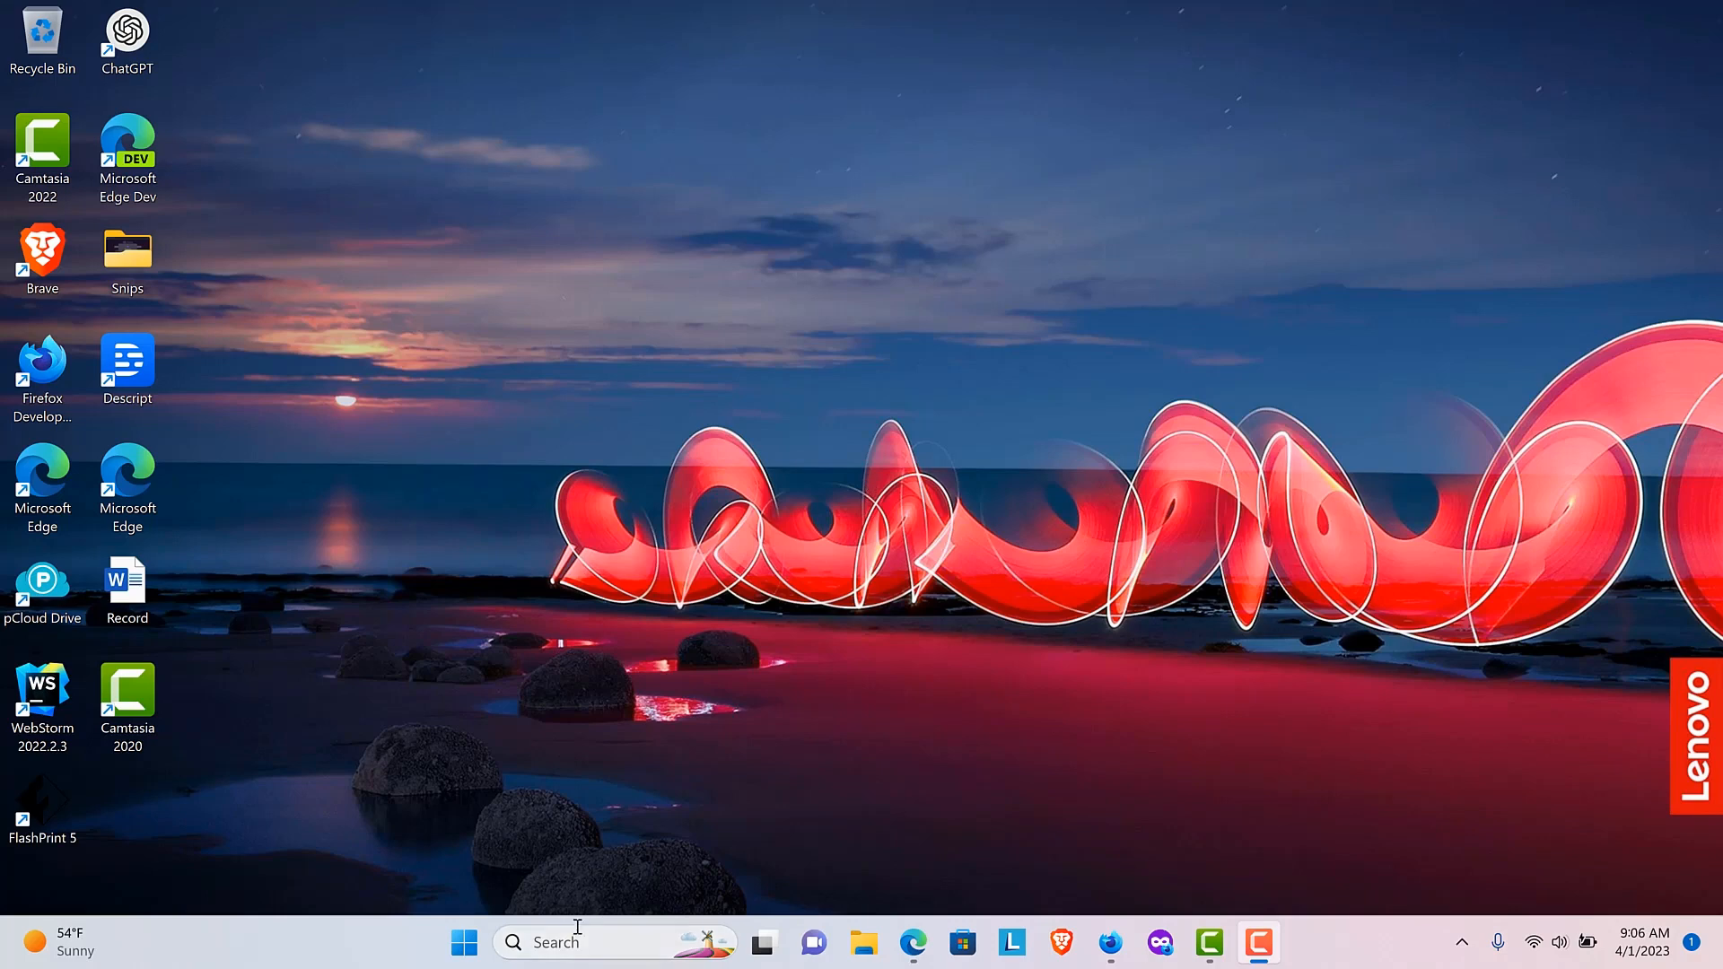
- Open File Explorer and go to the Windows (C:) drive under This PC
key("super+e")
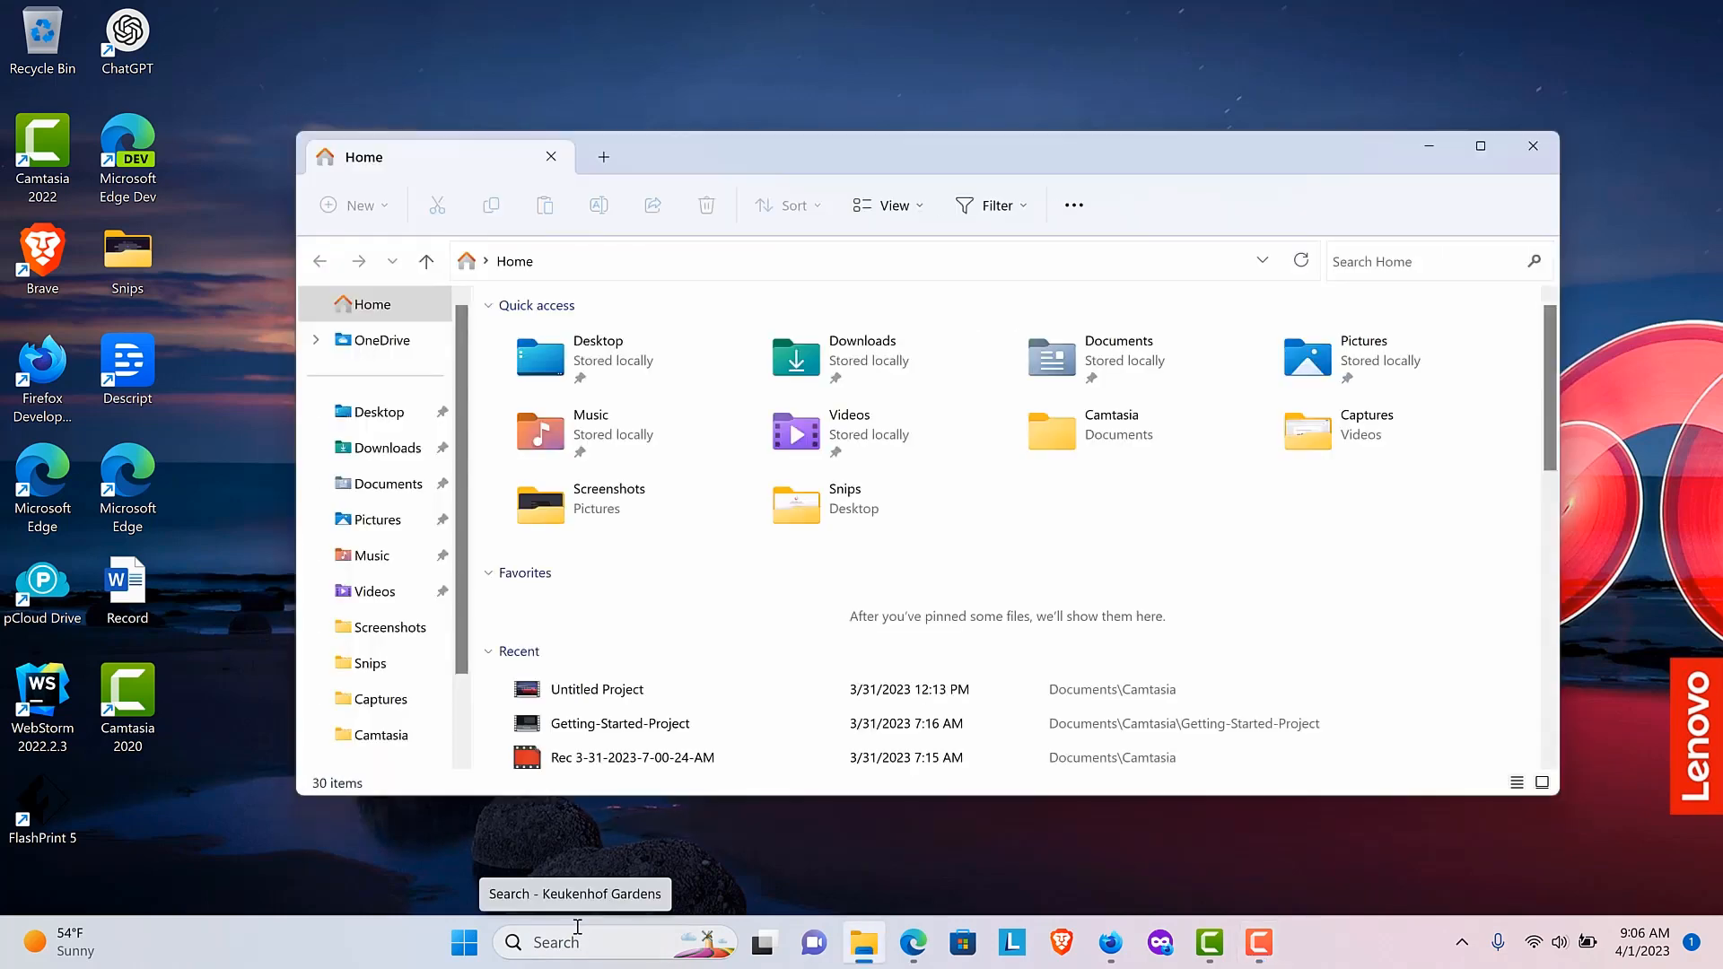
scroll(420, 532, "down", 3)
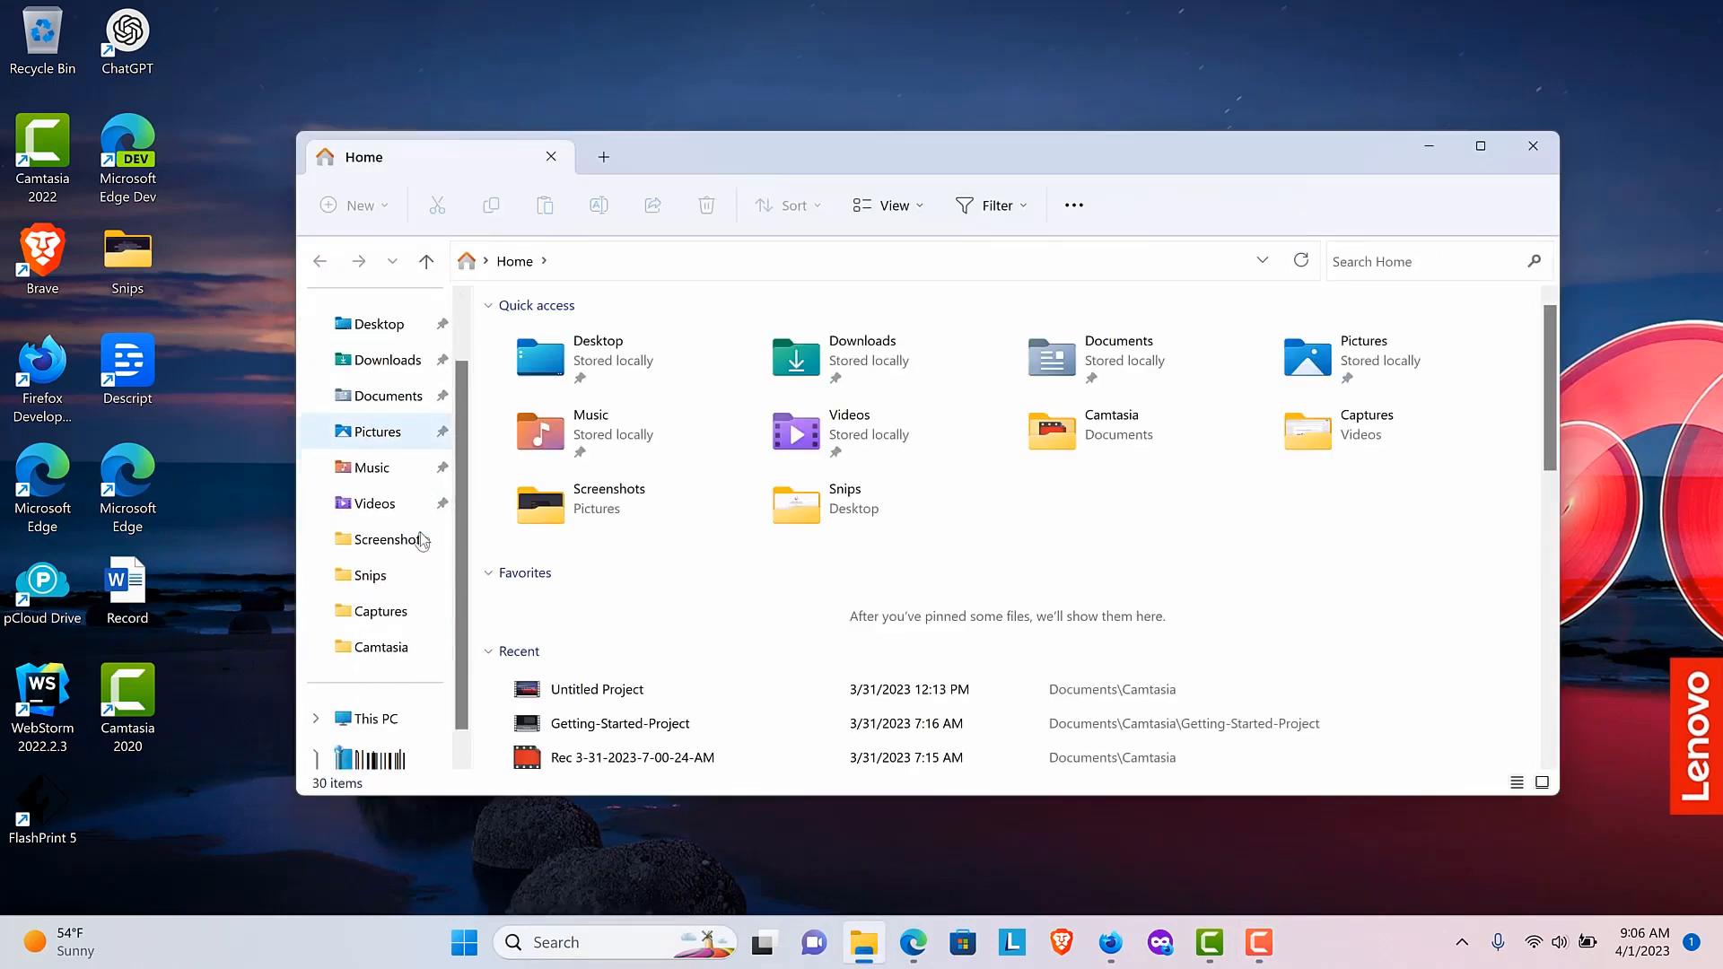
left_click(386, 664)
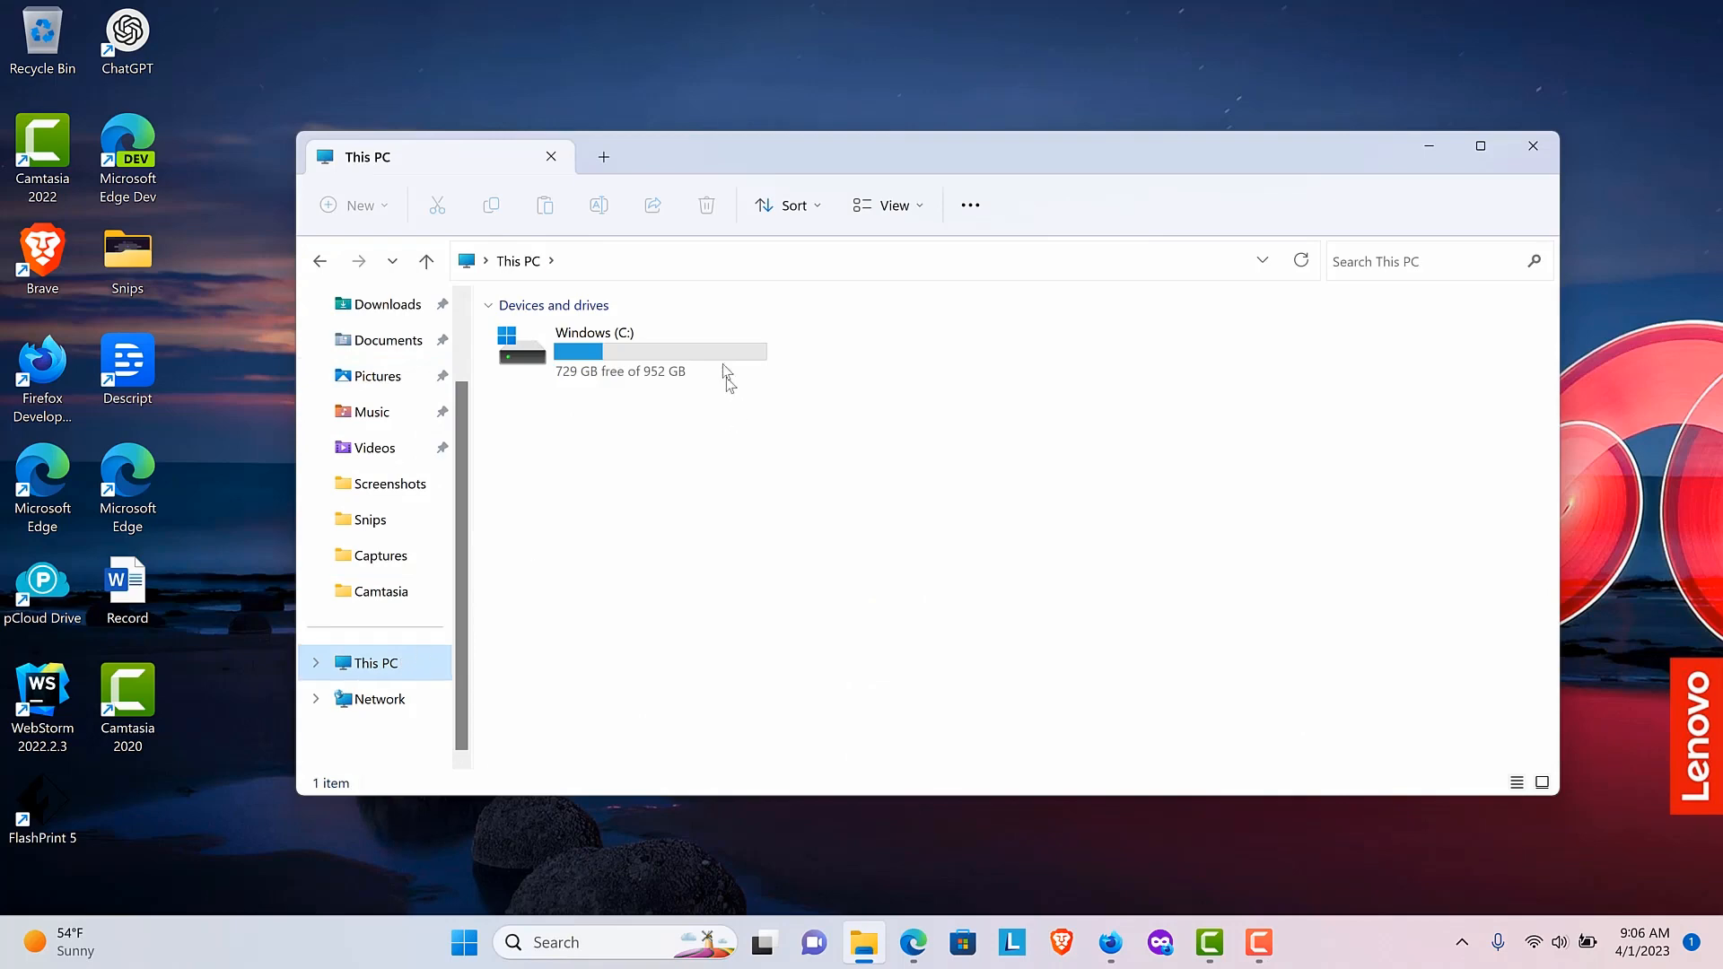
left_click(660, 332)
double_click(660, 332)
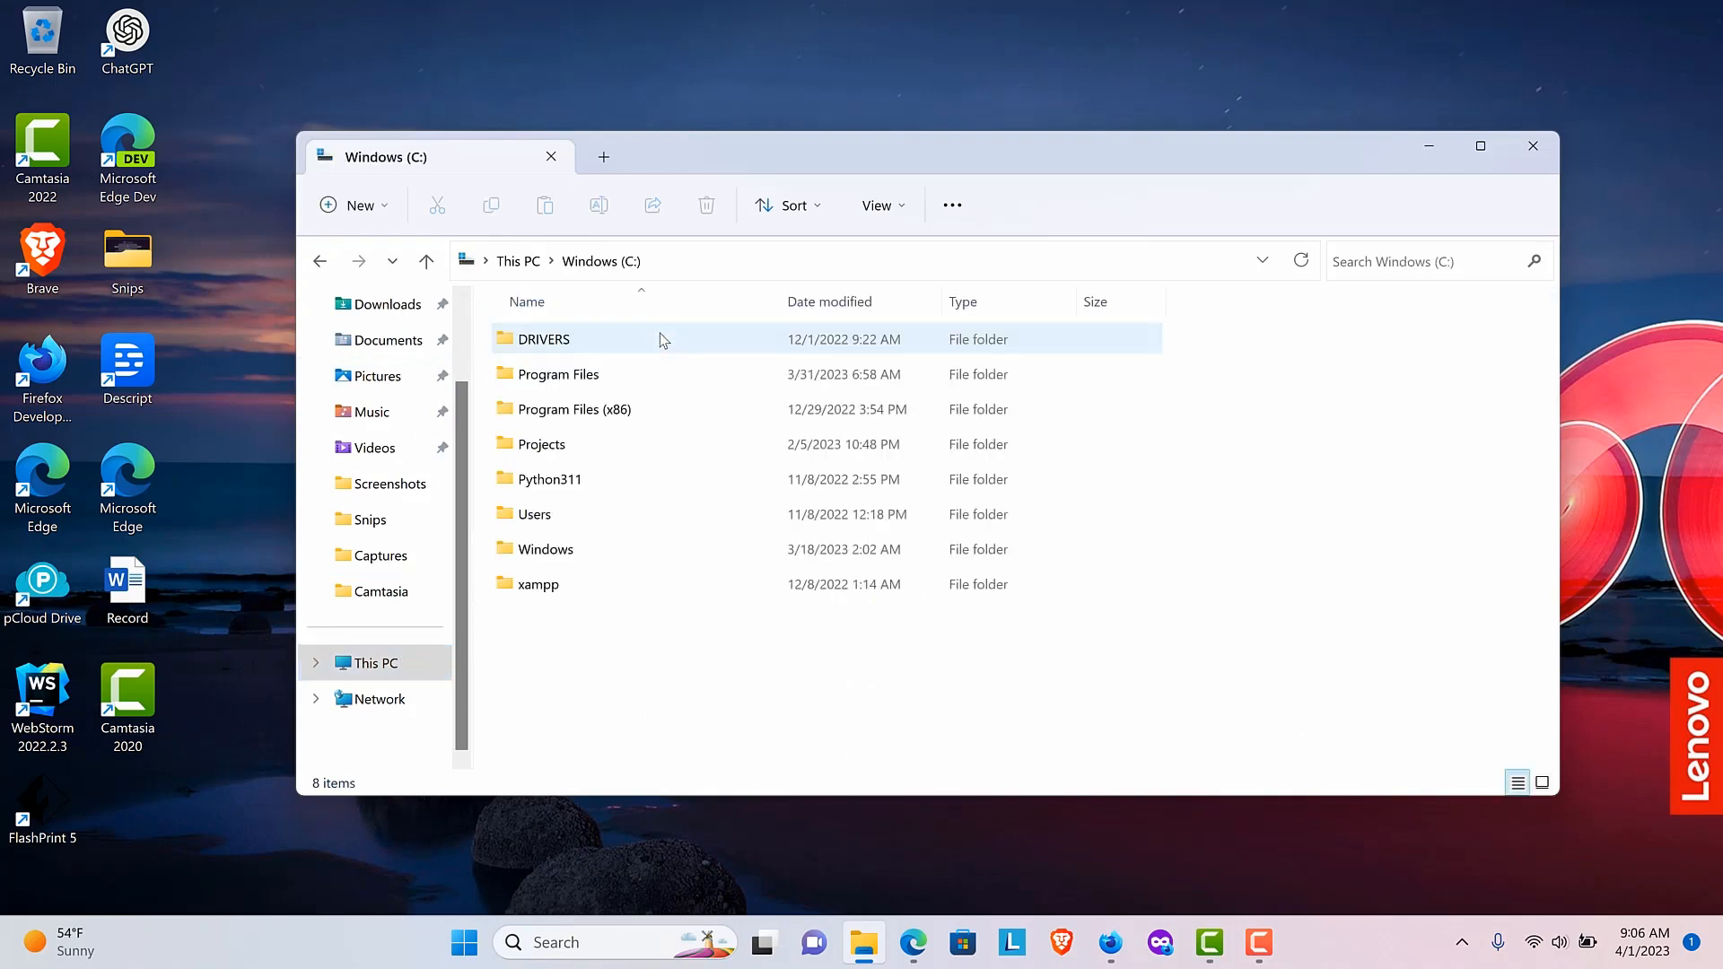
- Look through the Program Files folder on the C: drive for a MySQL folder
left_click(643, 376)
double_click(642, 384)
scroll(668, 521, "down", 5)
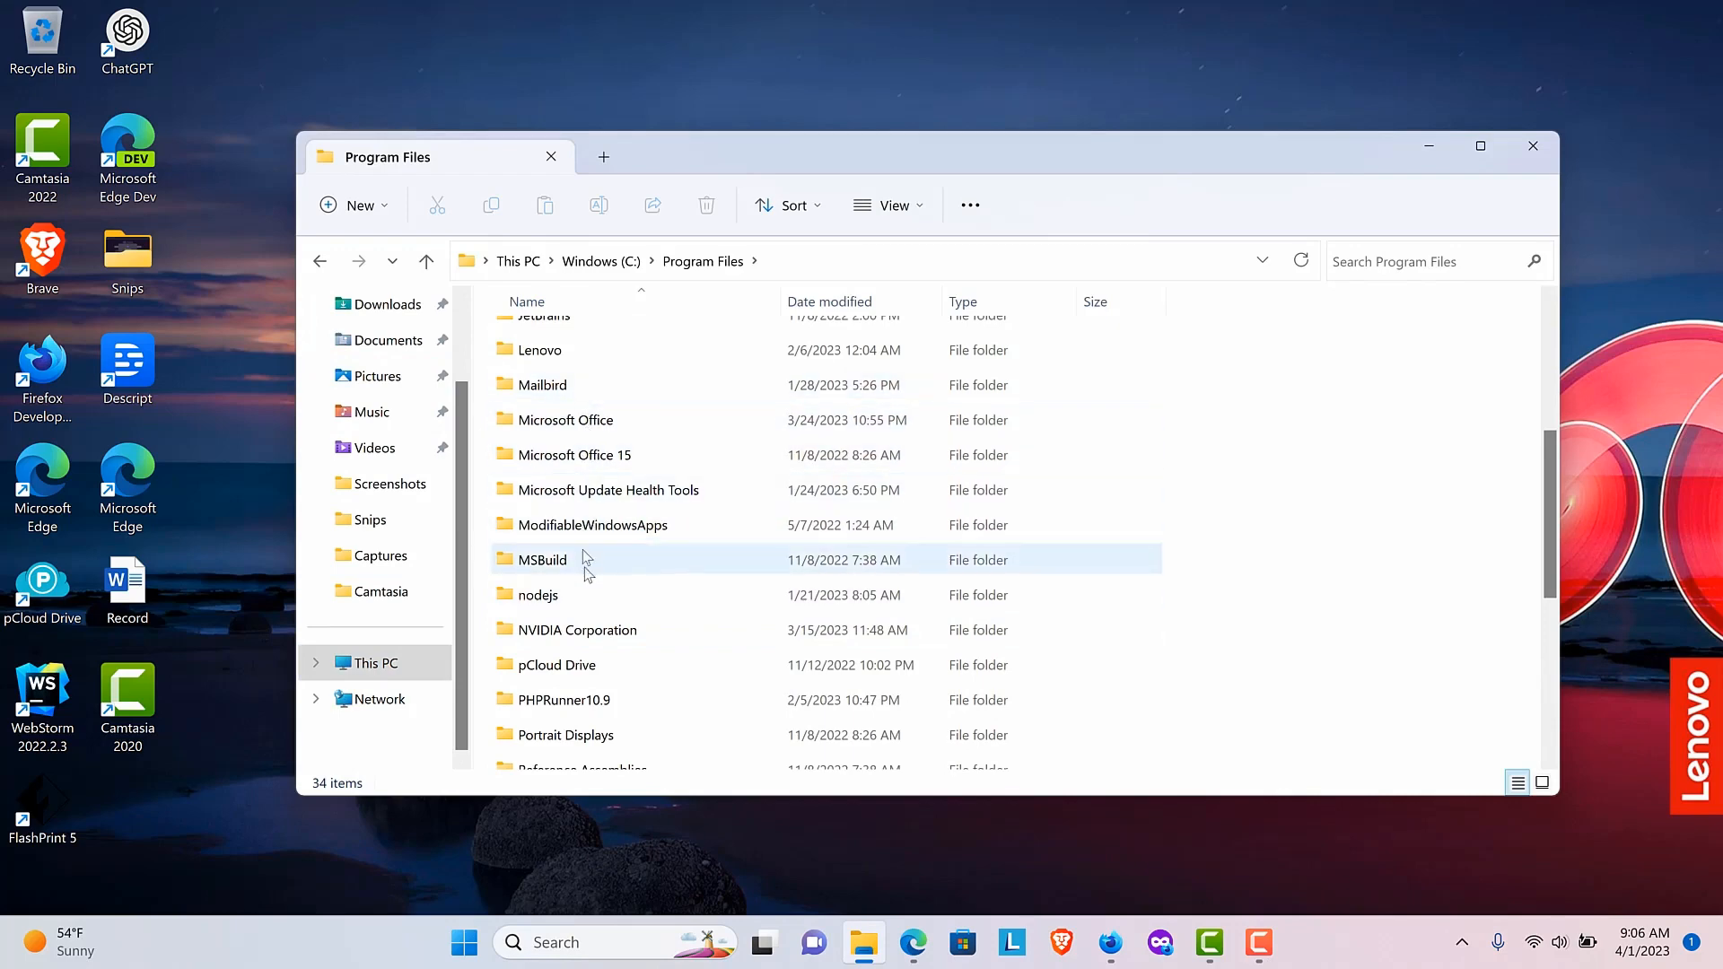
scroll(594, 458, "up", 2)
scroll(594, 458, "up", 1)
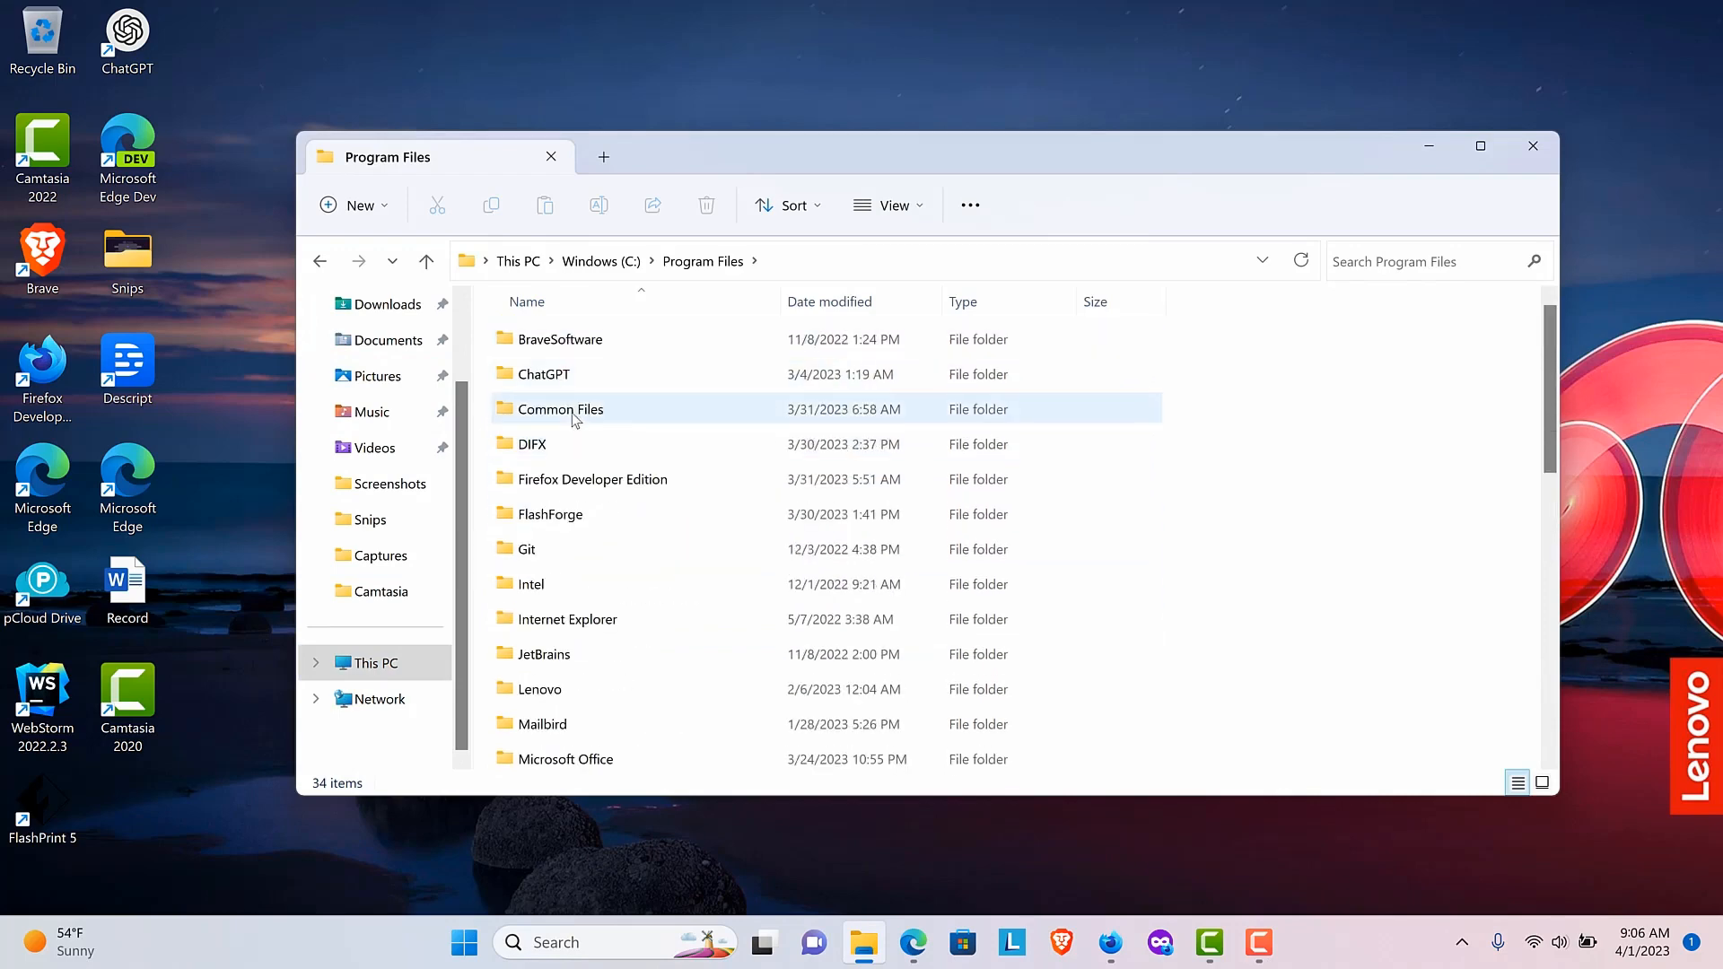
scroll(582, 736, "down", 3)
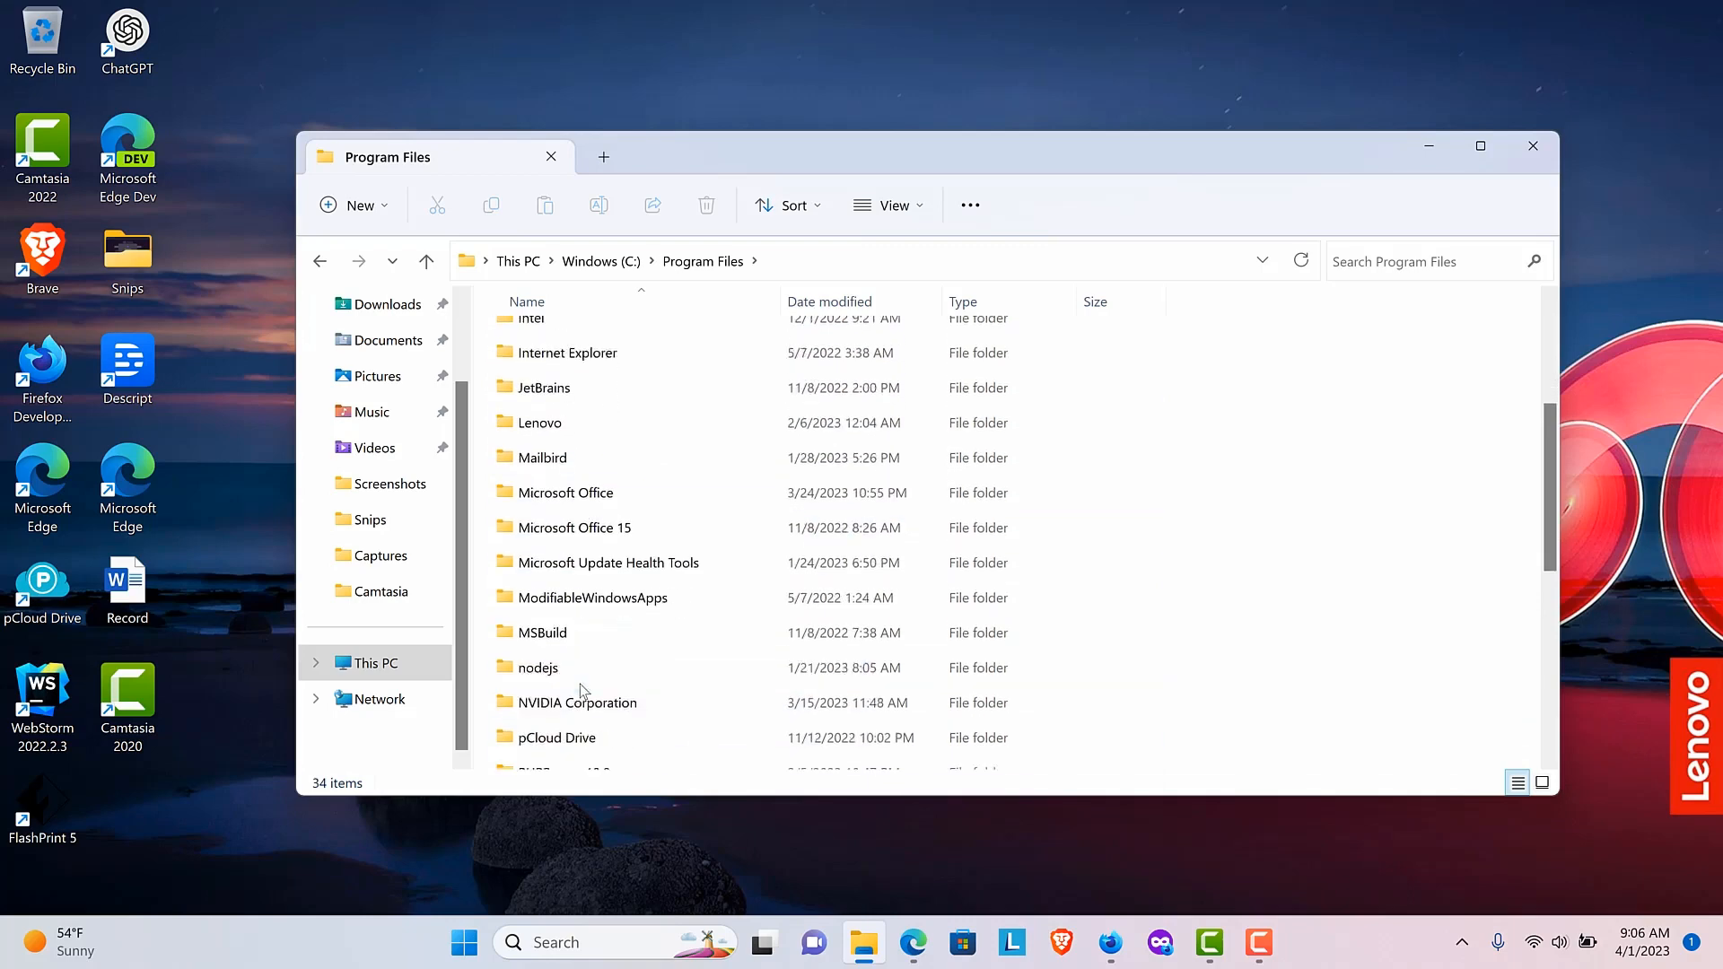
- Check the Program Files (x86) folder on the C: drive for a MySQL folder, and close File Explorer
left_click(601, 260)
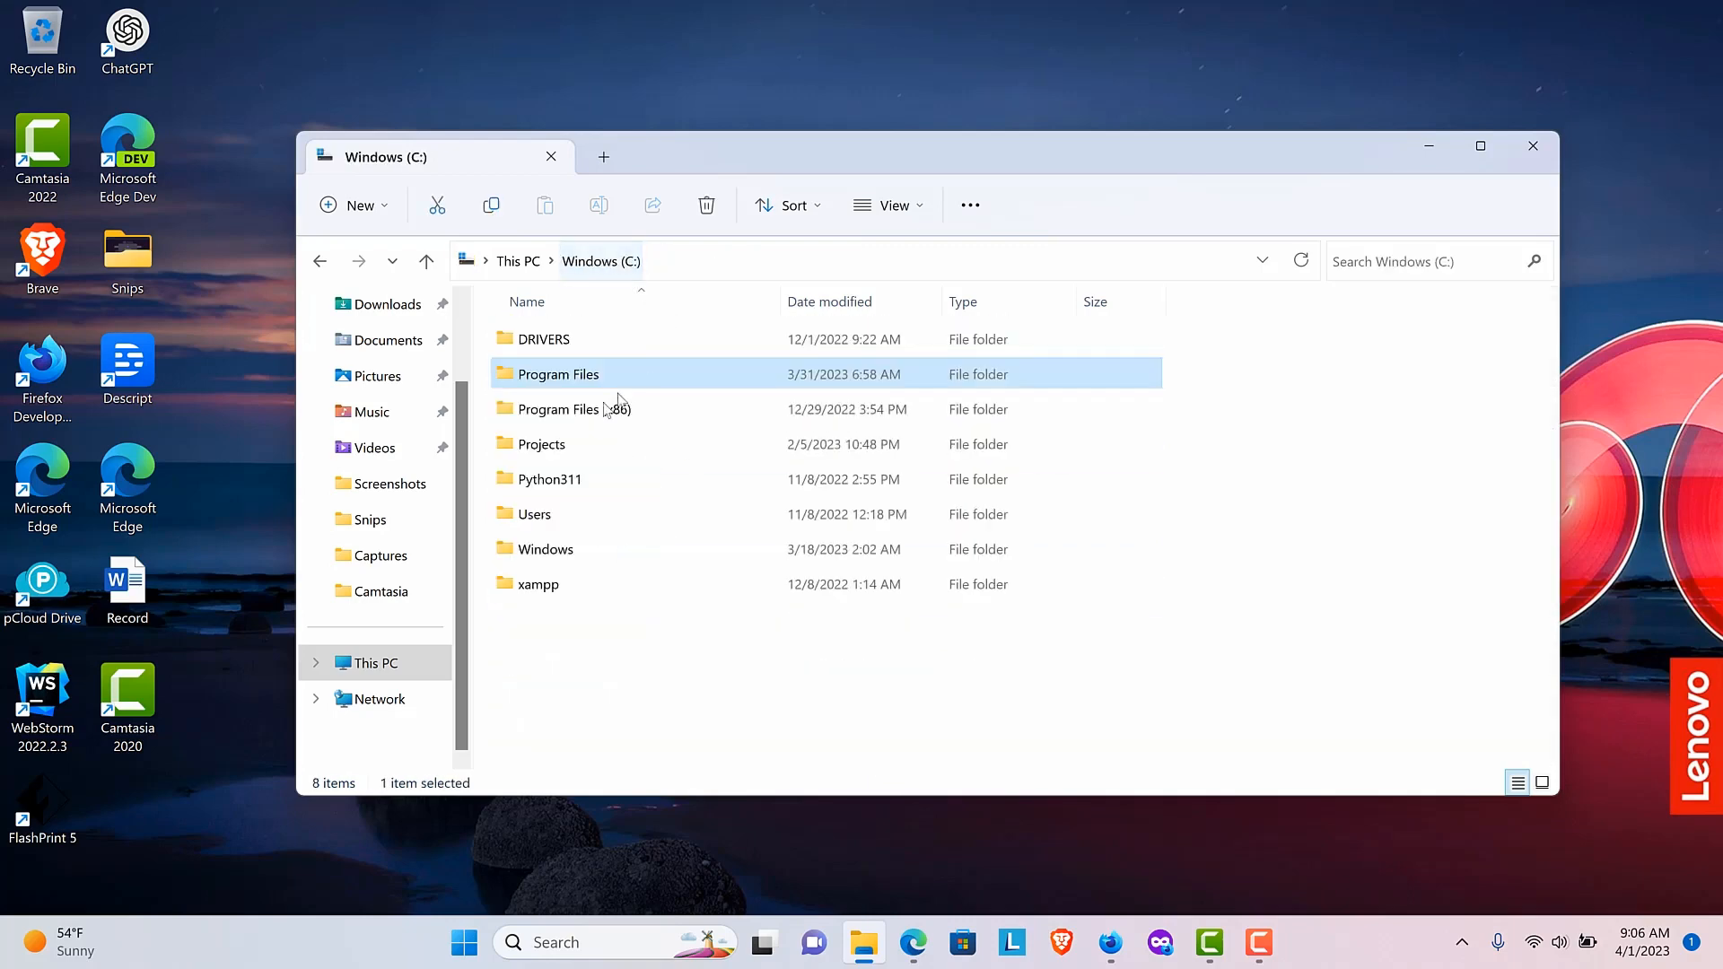
double_click(664, 415)
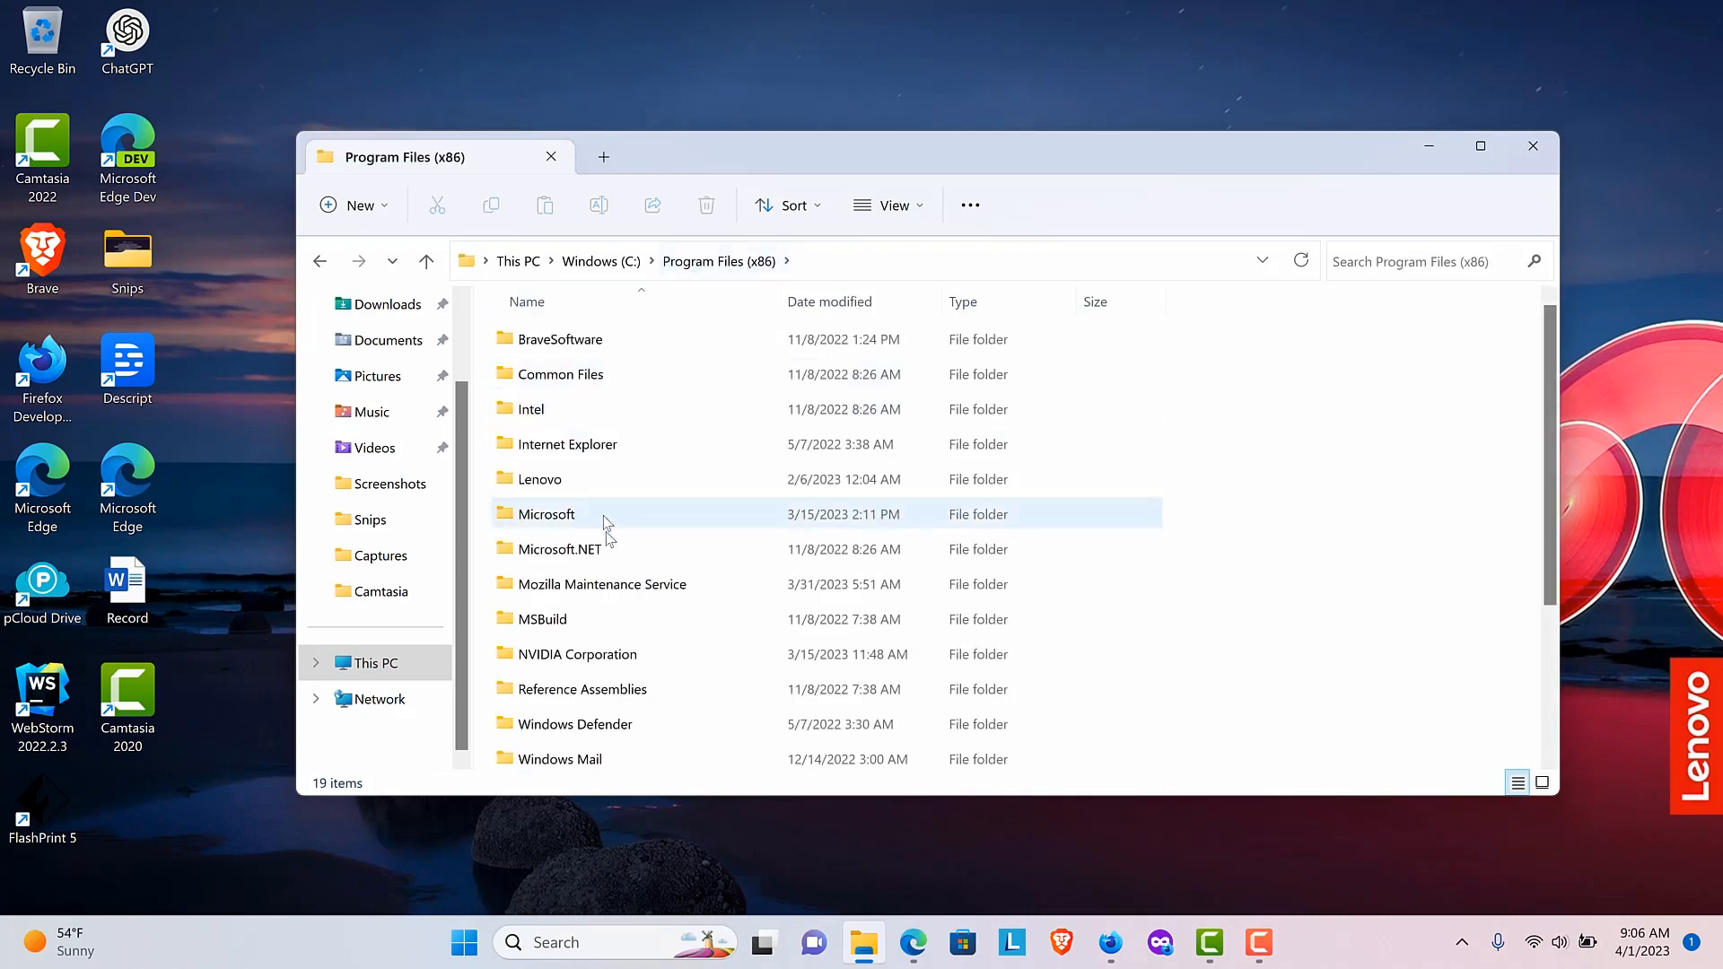
scroll(604, 539, "down", 3)
scroll(609, 545, "up", 2)
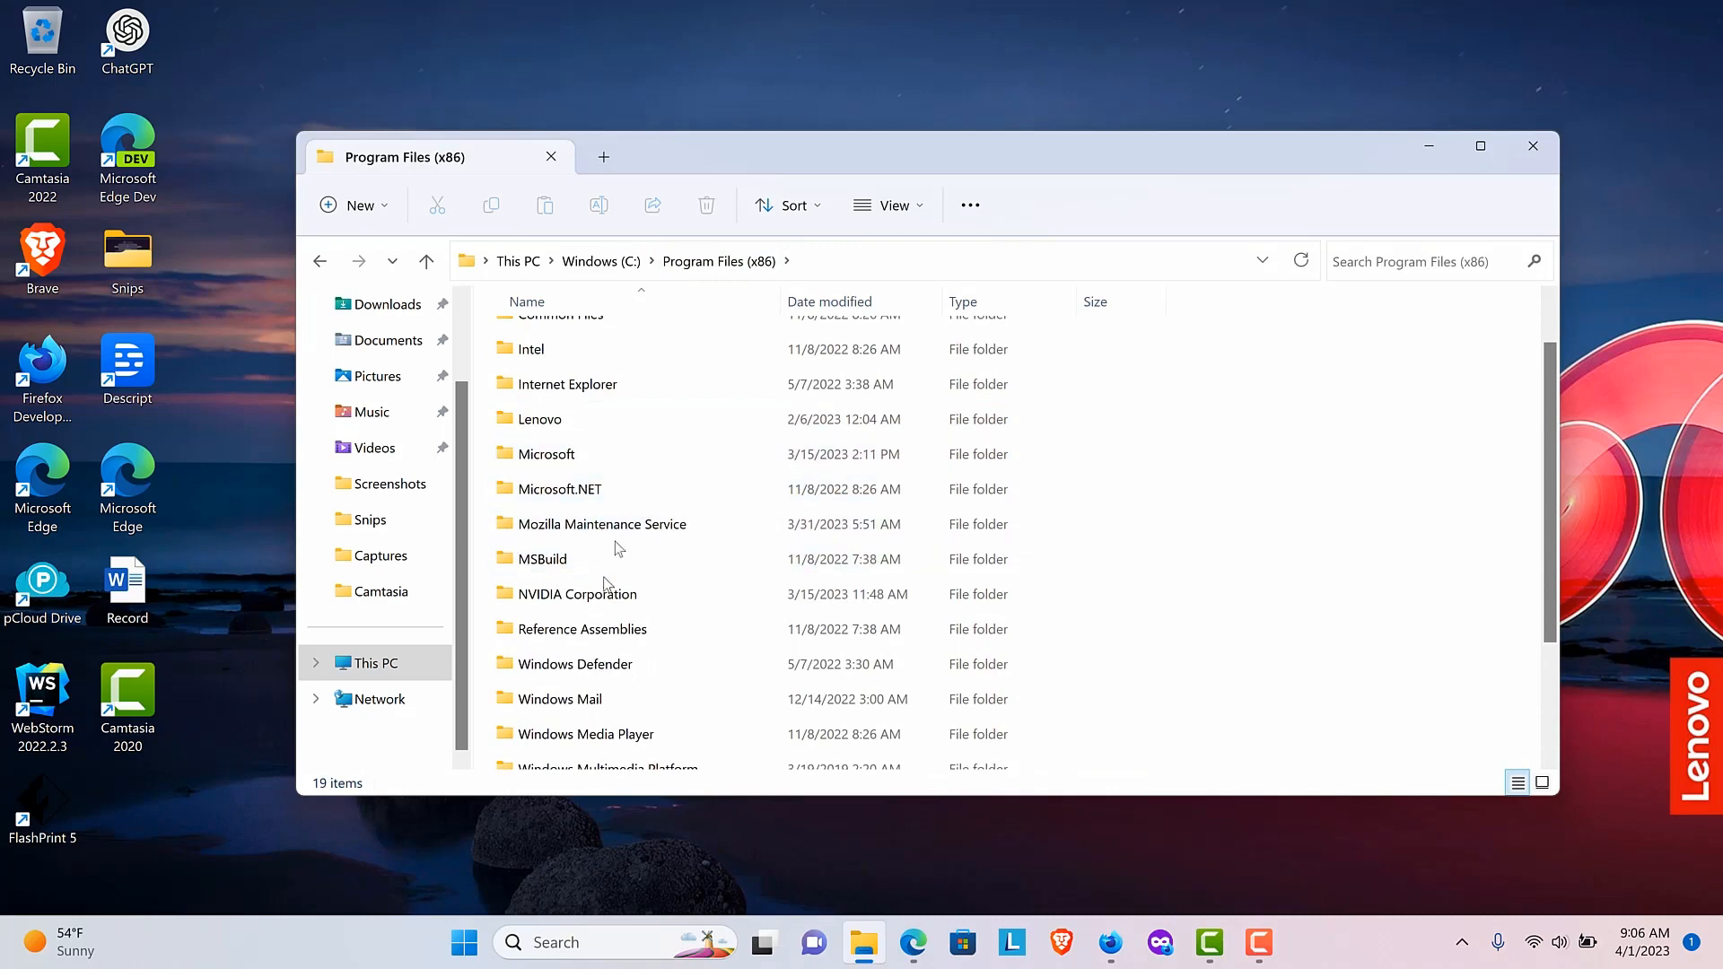
left_click(1535, 147)
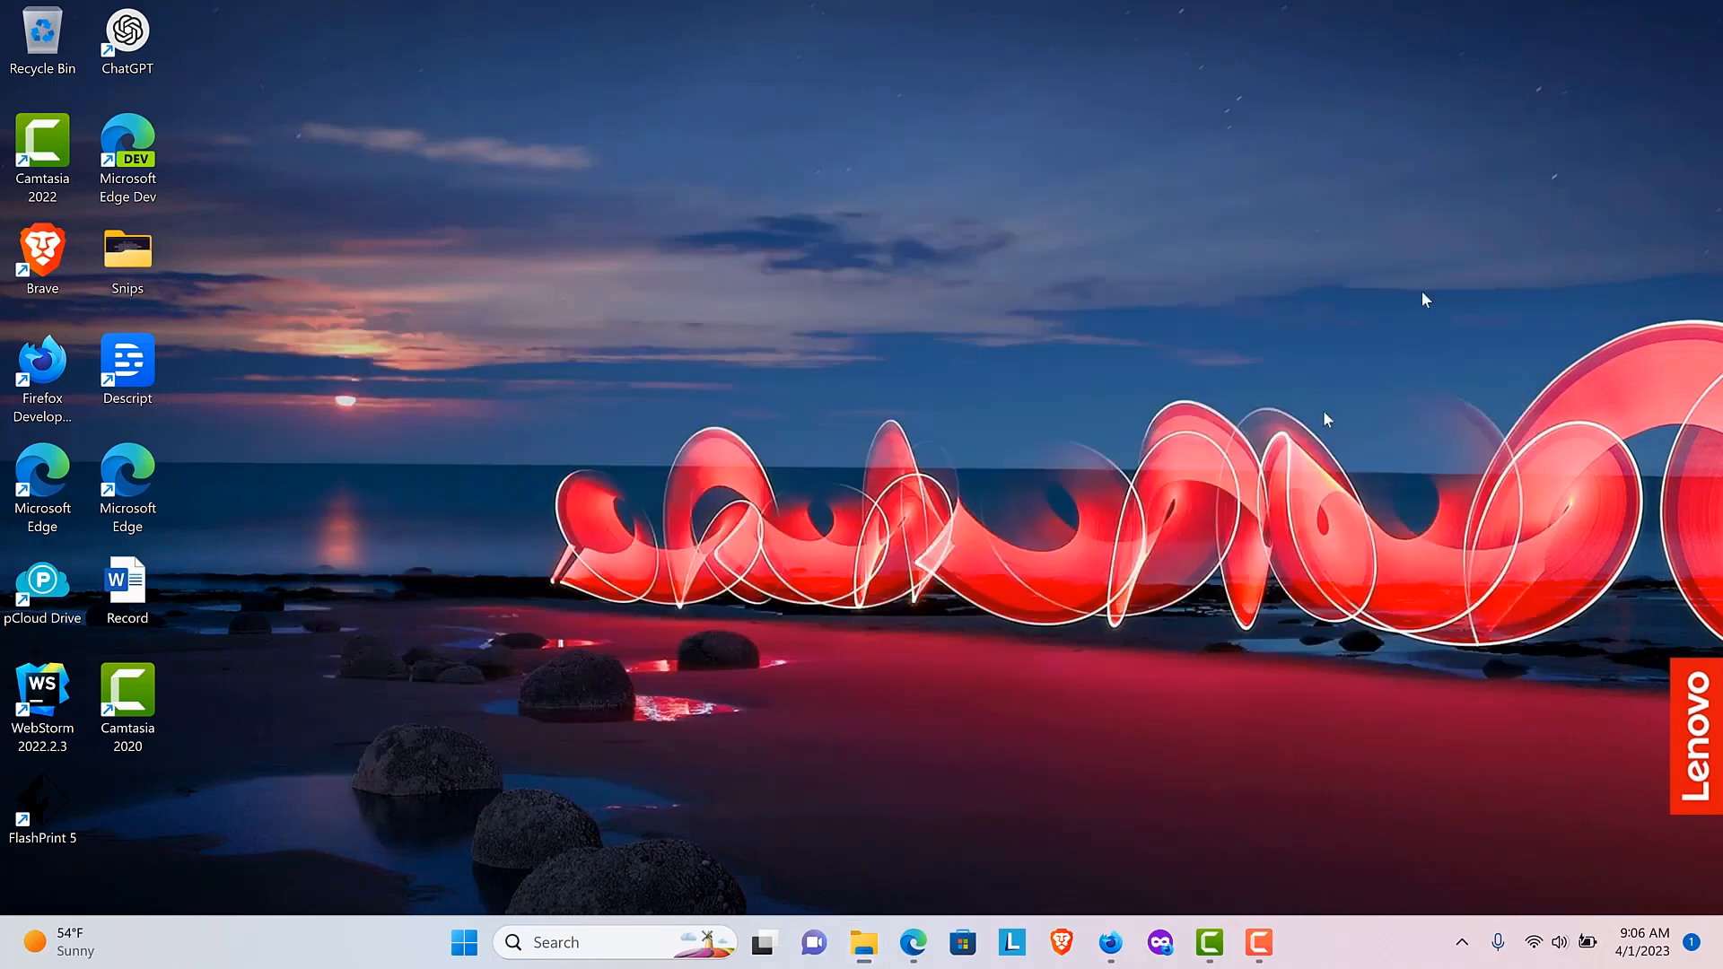
- Open Terminal and run the mysql command to check whether MySQL is available
left_click(564, 947)
type("ter")
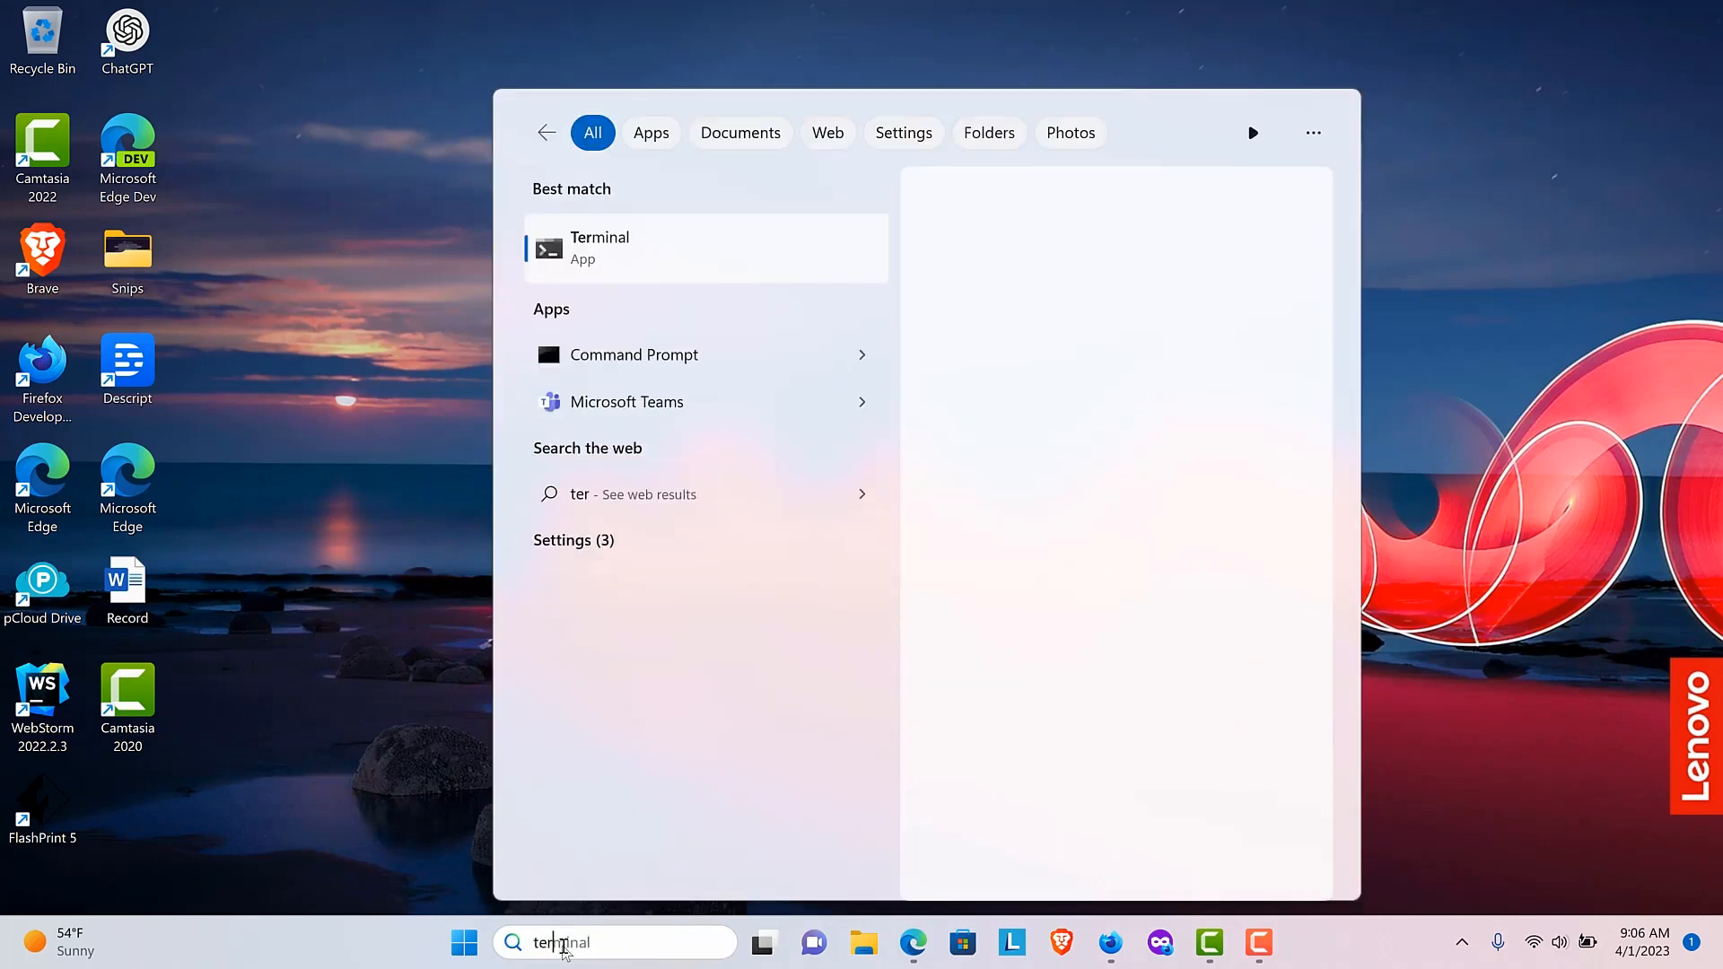
left_click(659, 240)
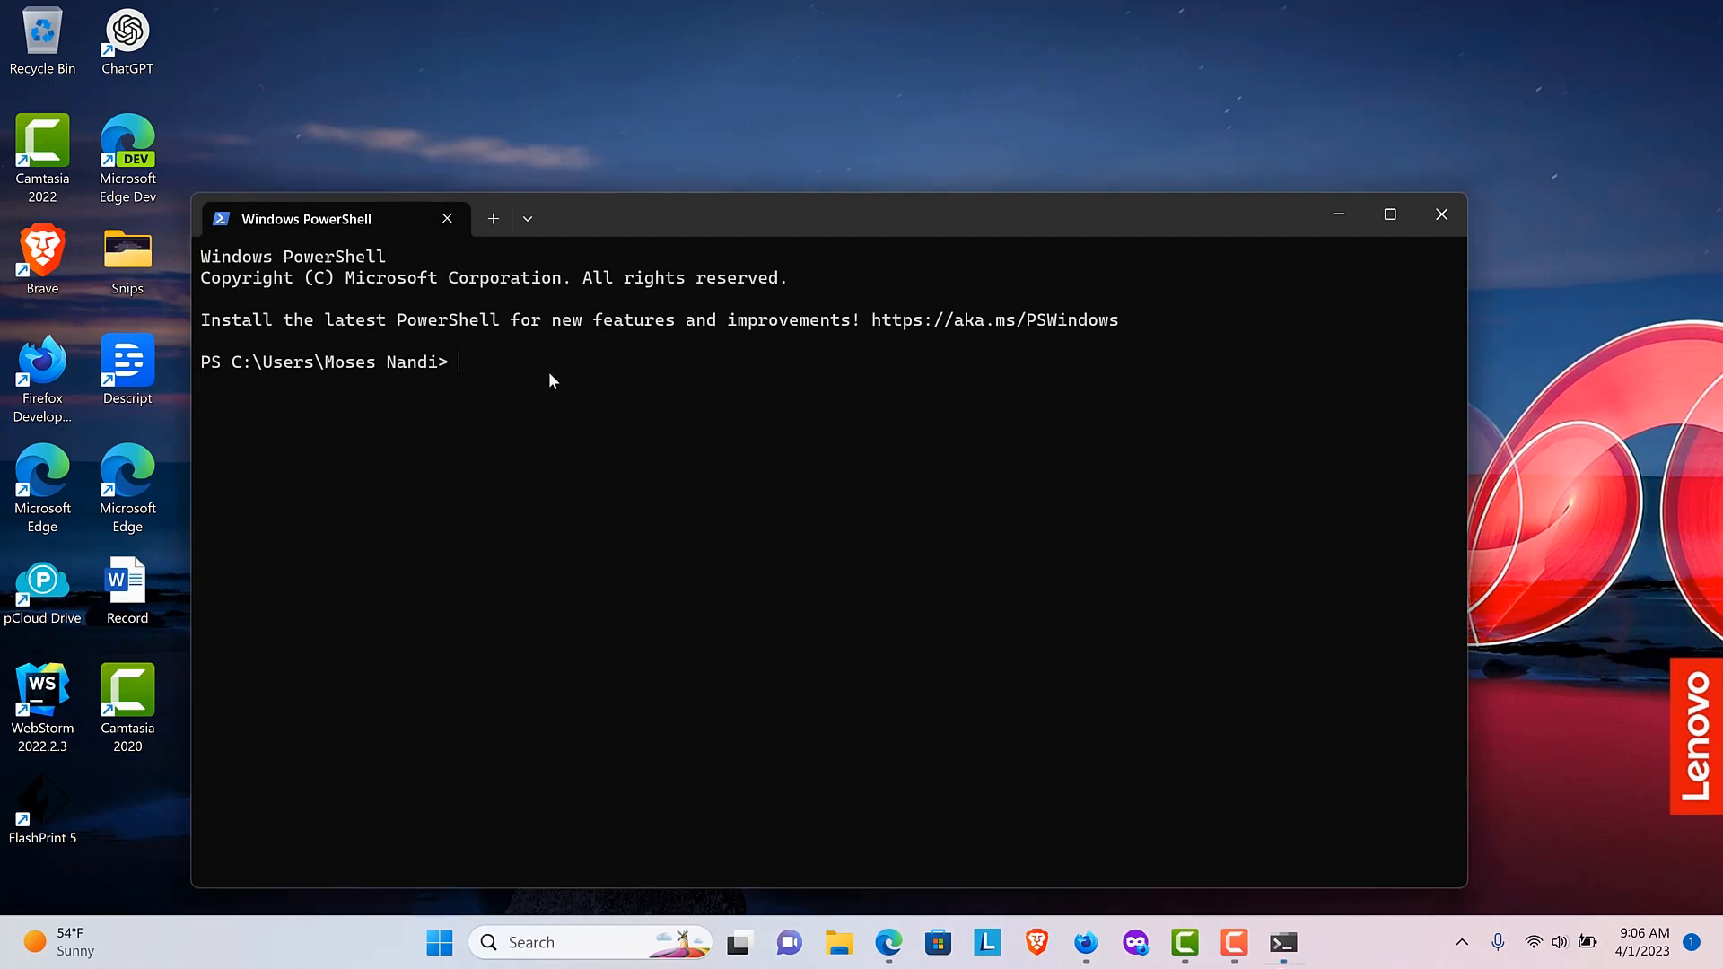
type("mysql")
key("Return")
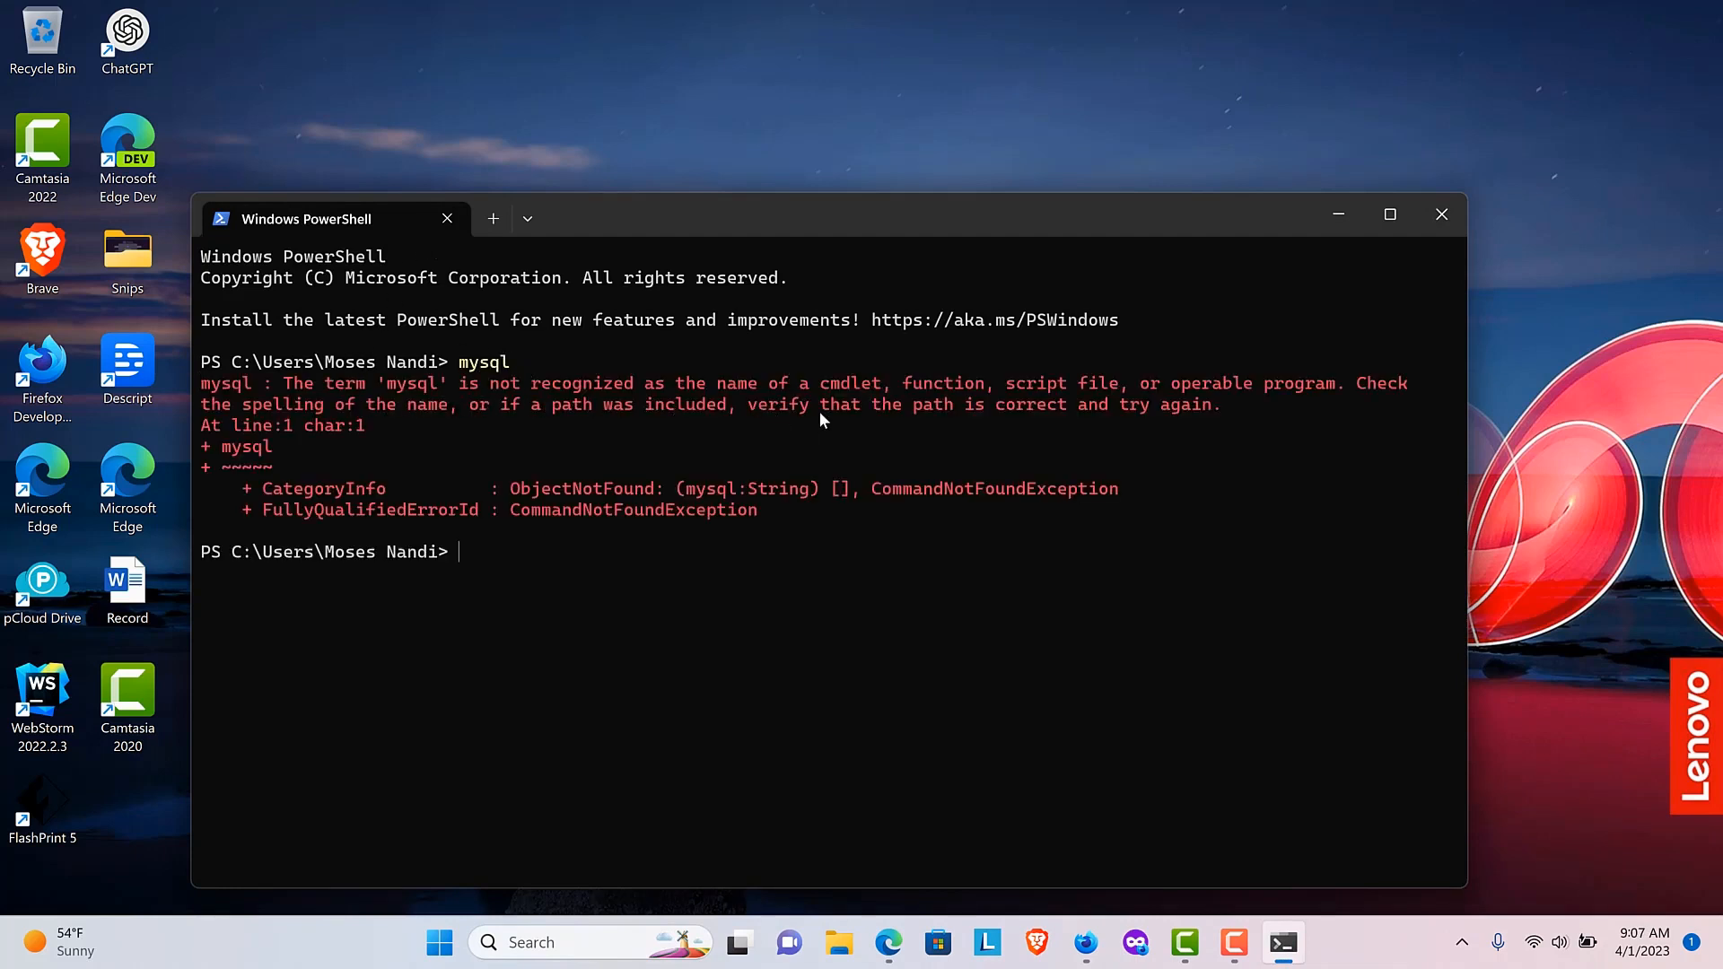
- Query the MySQL version with mysql -v and close the terminal
type("mysql -v")
key("Return")
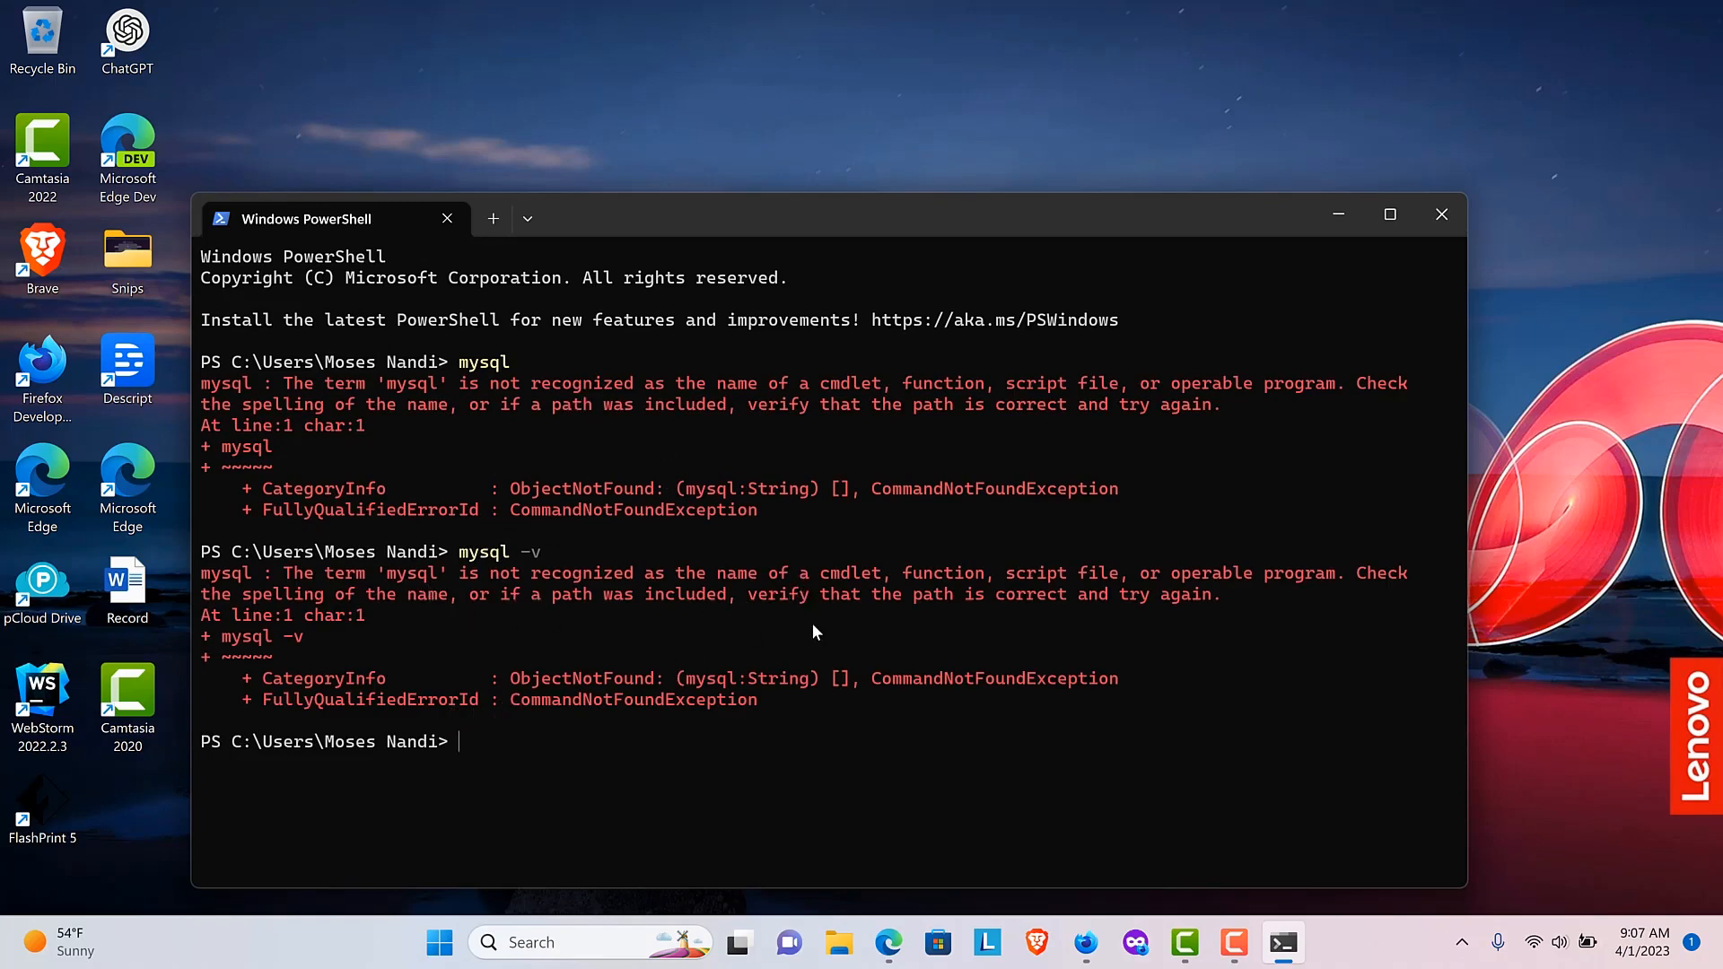
left_click(1445, 213)
- Open Control Panel and set its view to Small icons
left_click(623, 940)
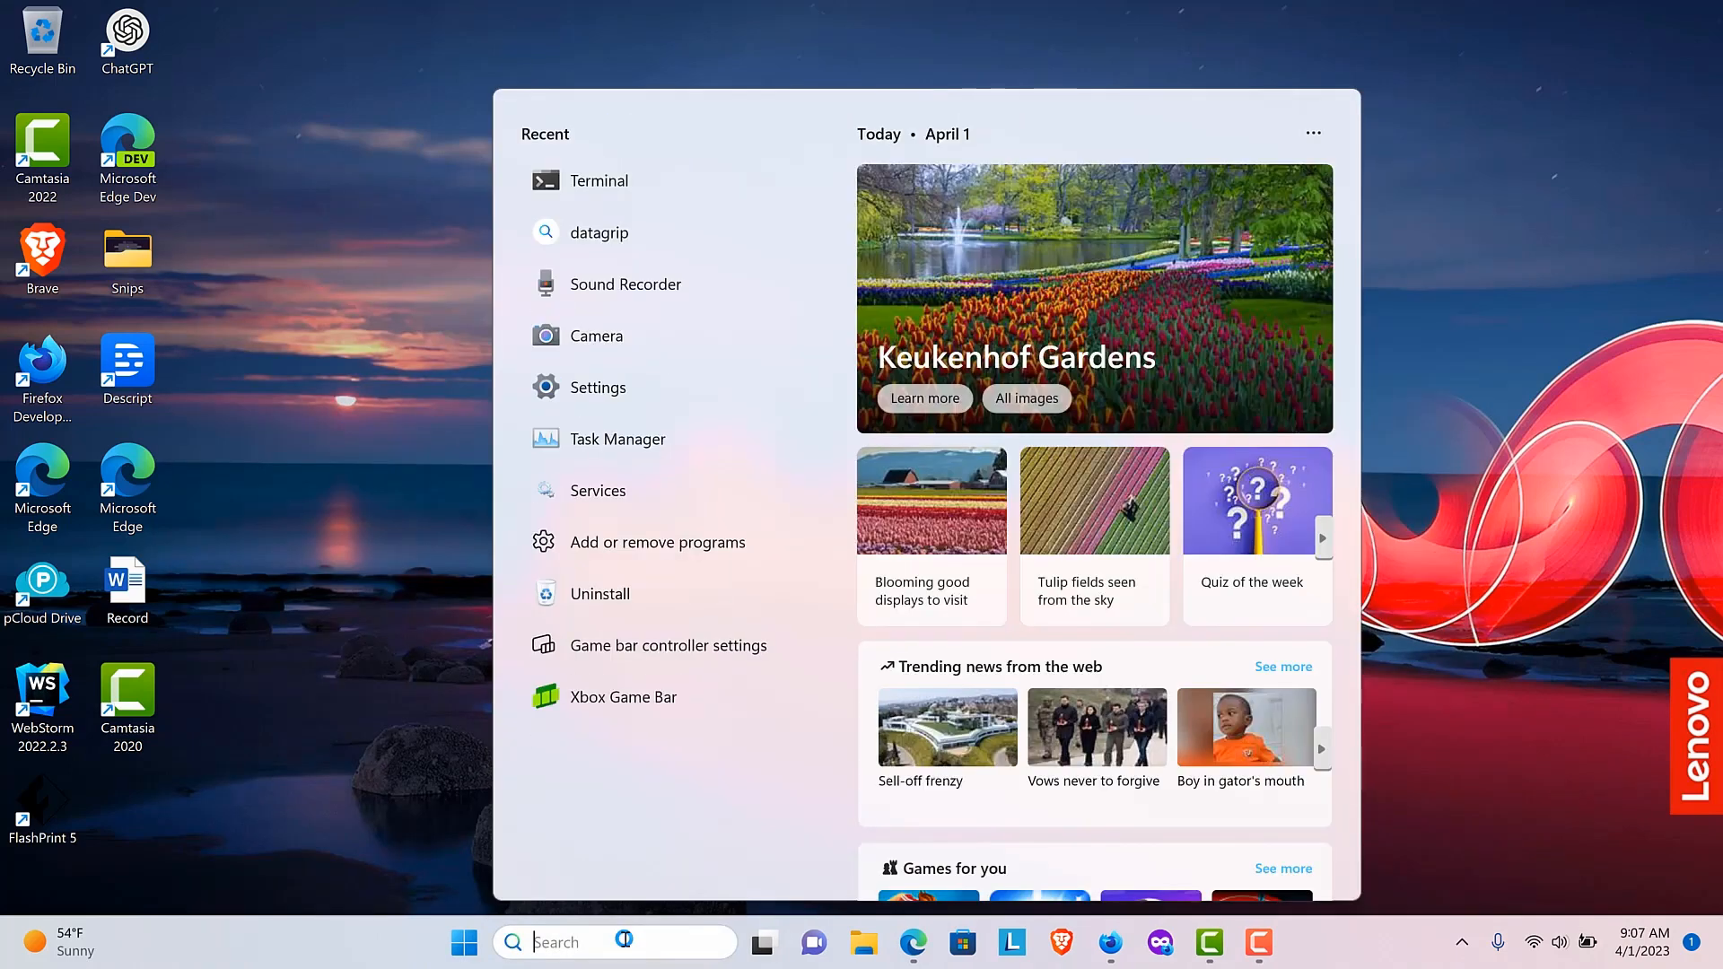
type("contro")
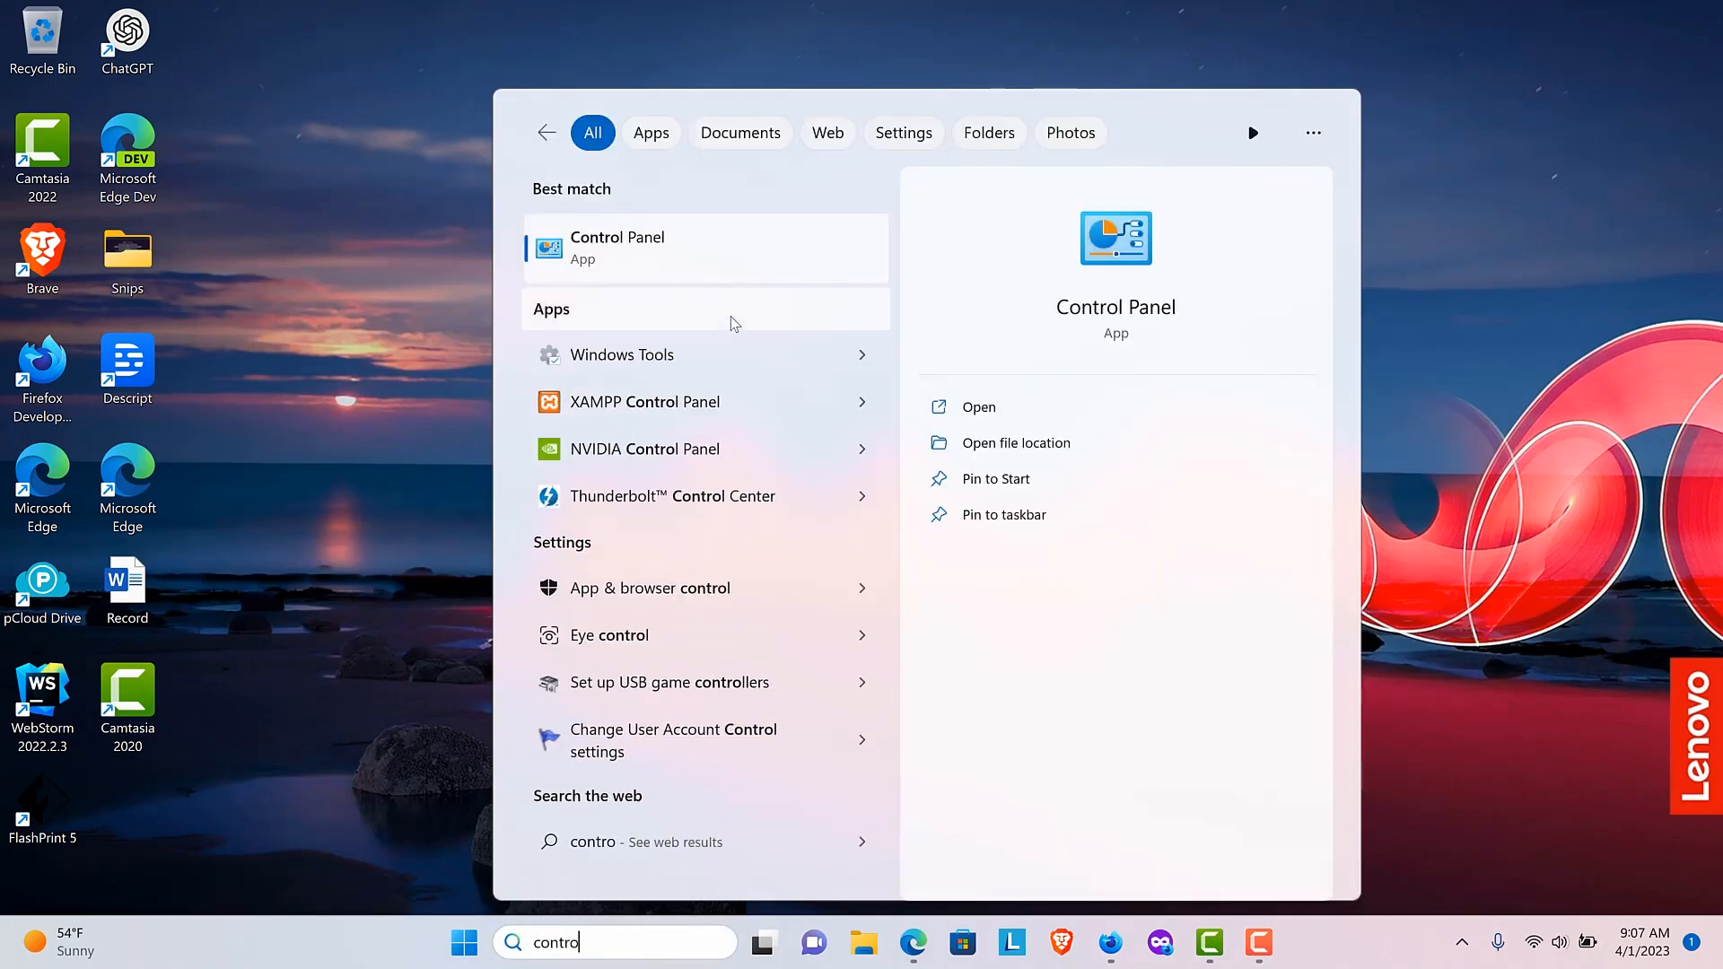
left_click(689, 253)
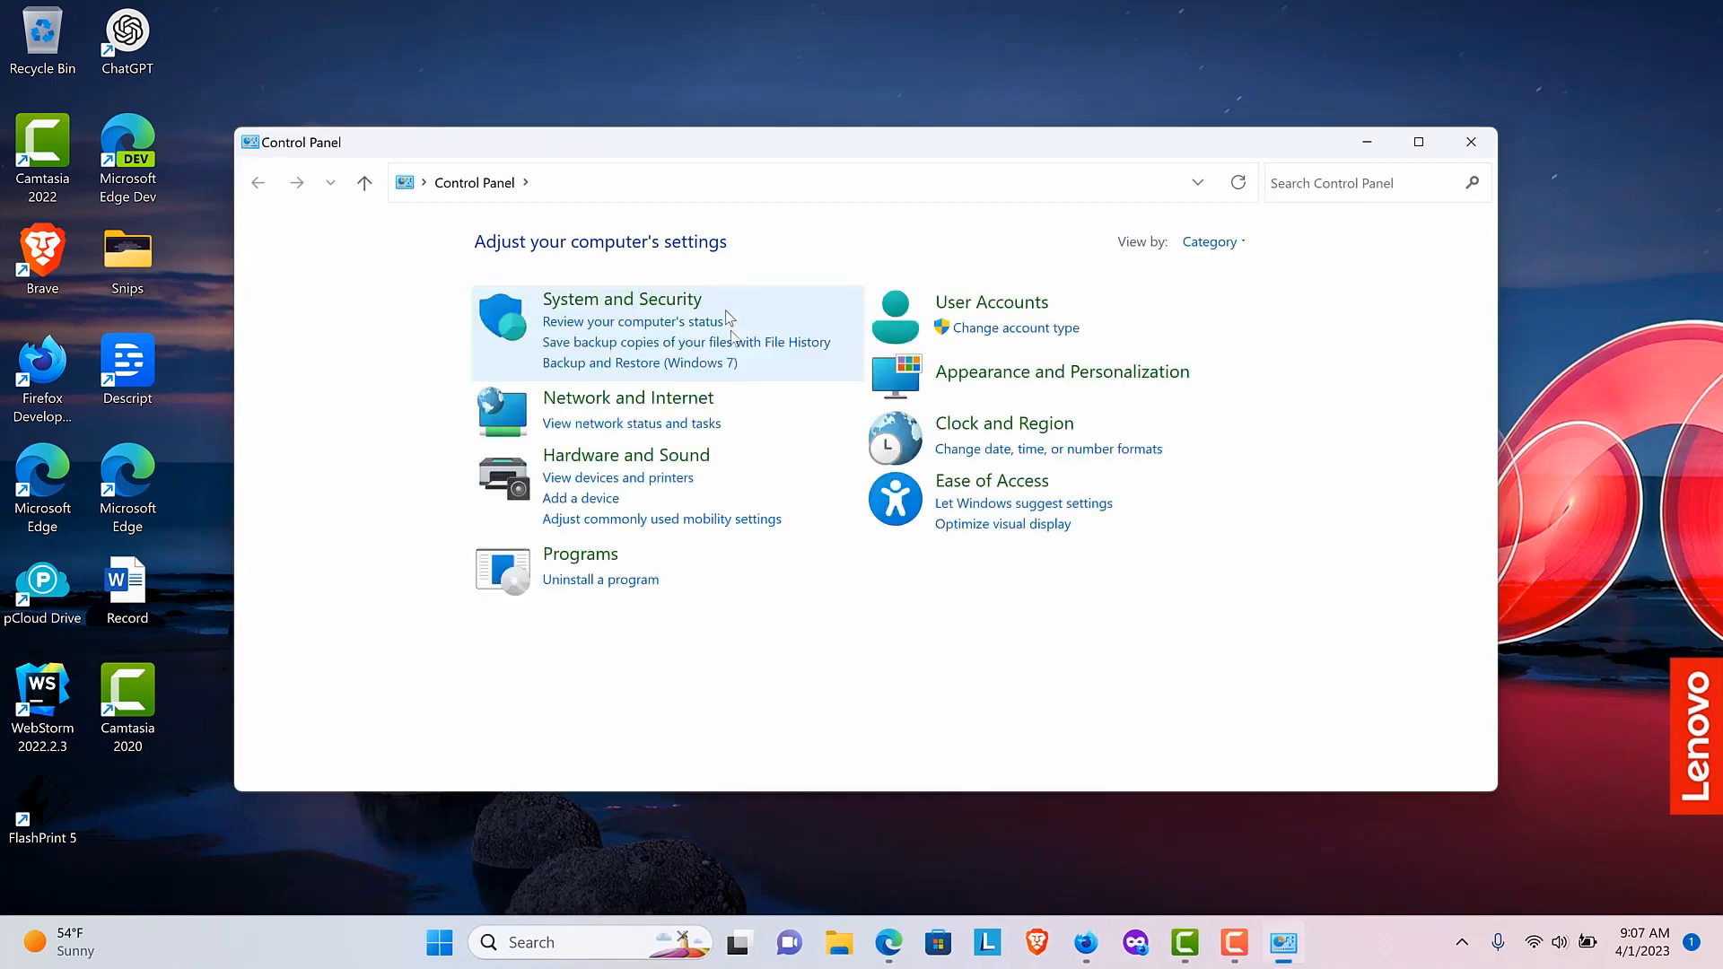
left_click(1217, 251)
left_click(1242, 326)
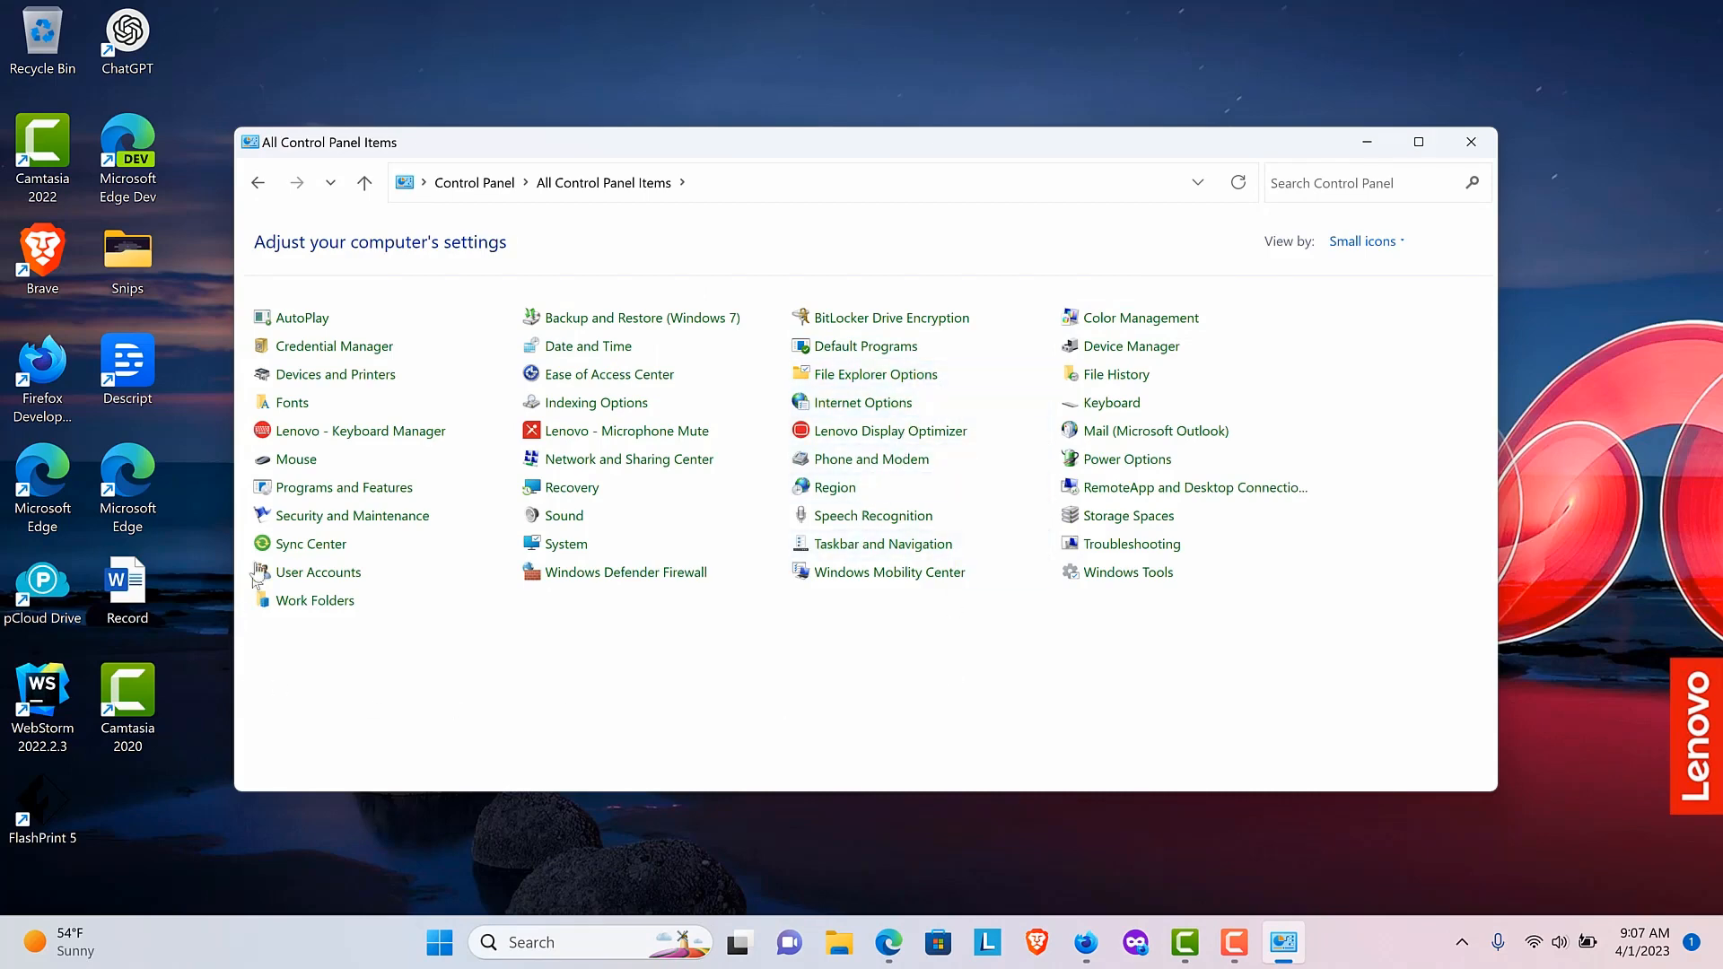
- Look through the installed programs in Programs and Features for MySQL entries, and close the window
left_click(343, 488)
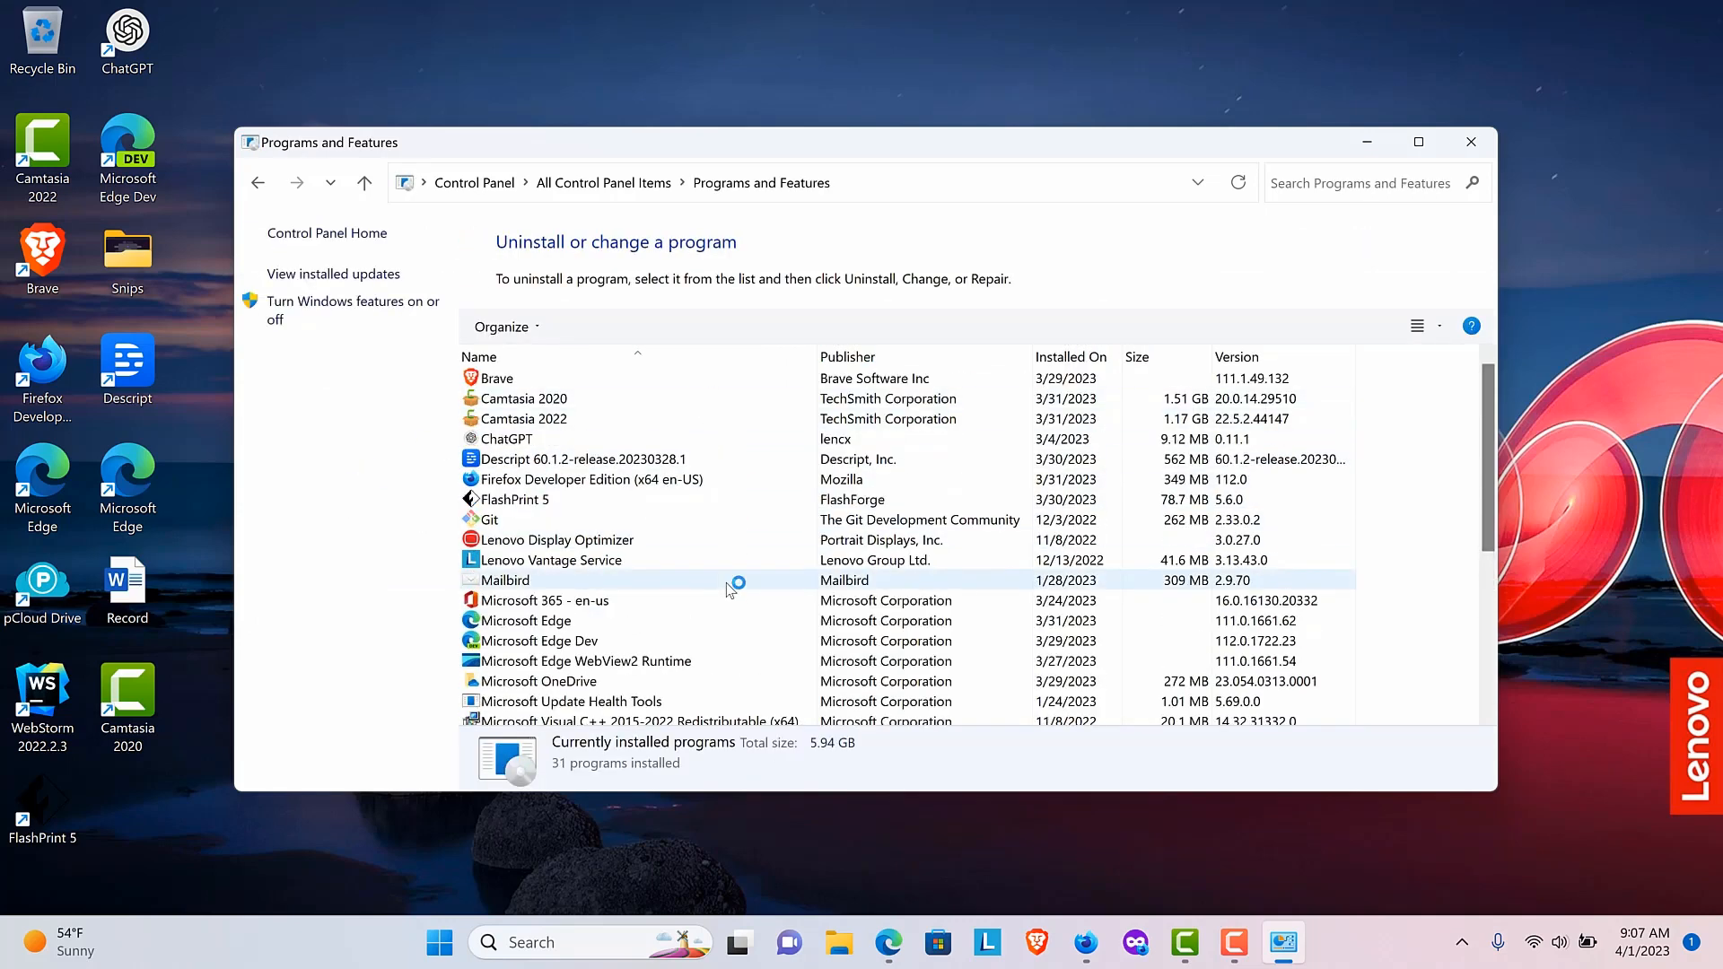
scroll(729, 588, "down", 5)
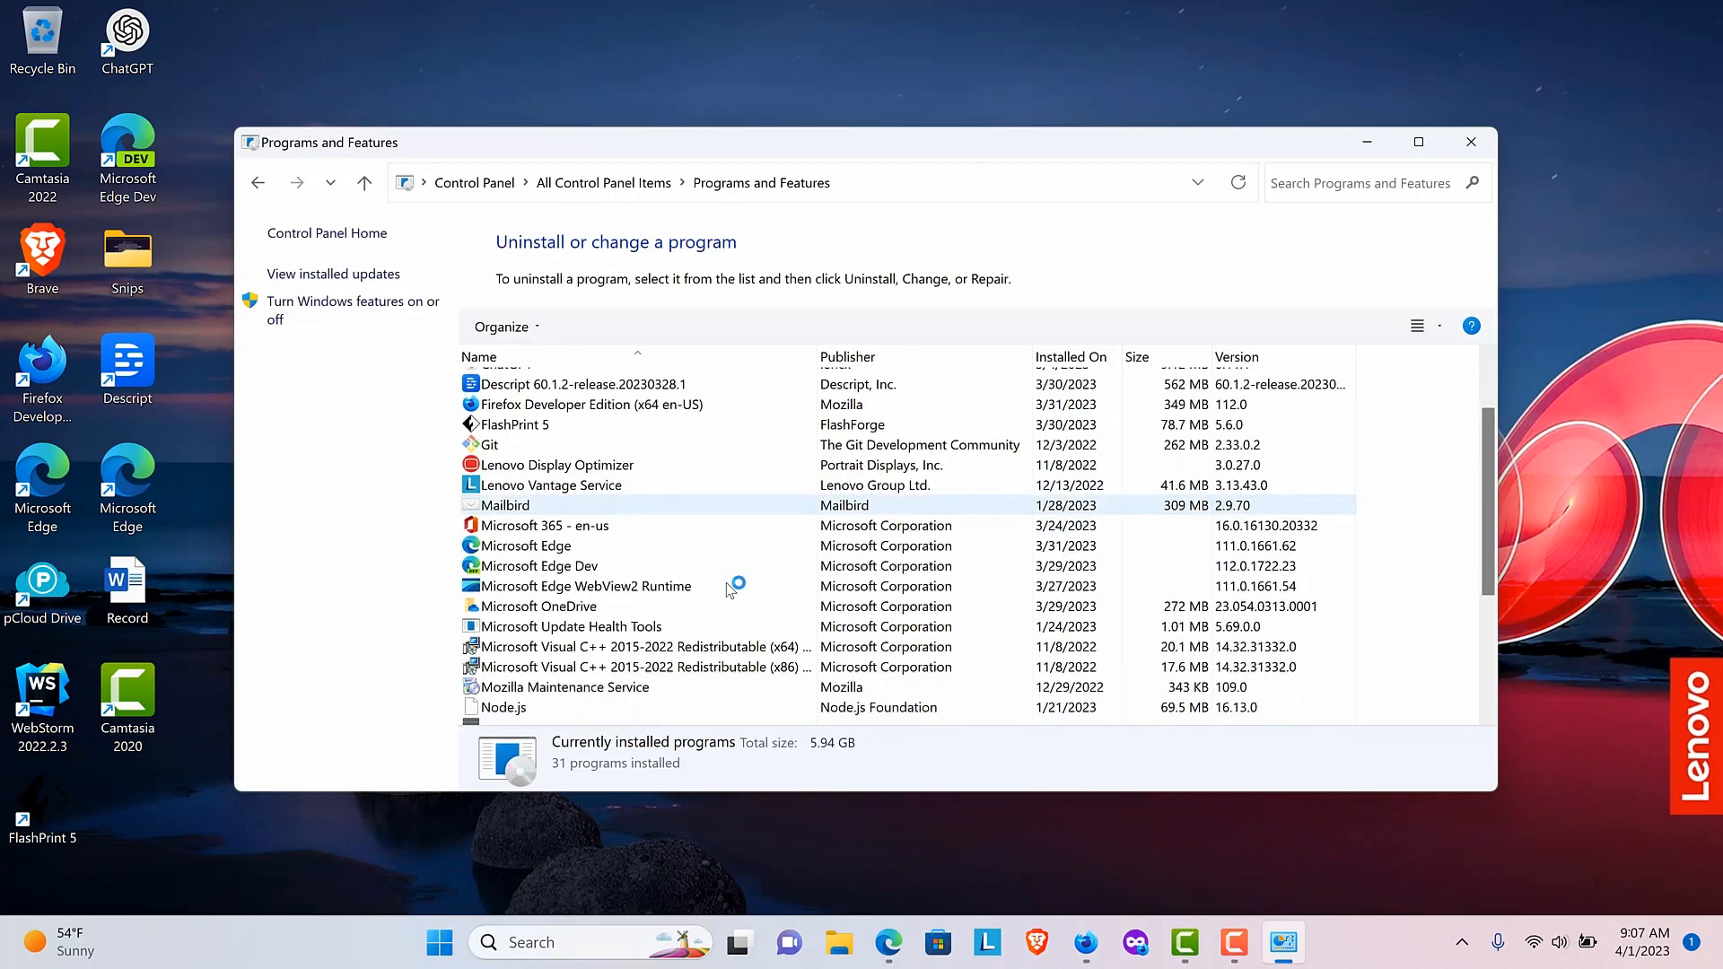
scroll(728, 588, "up", 5)
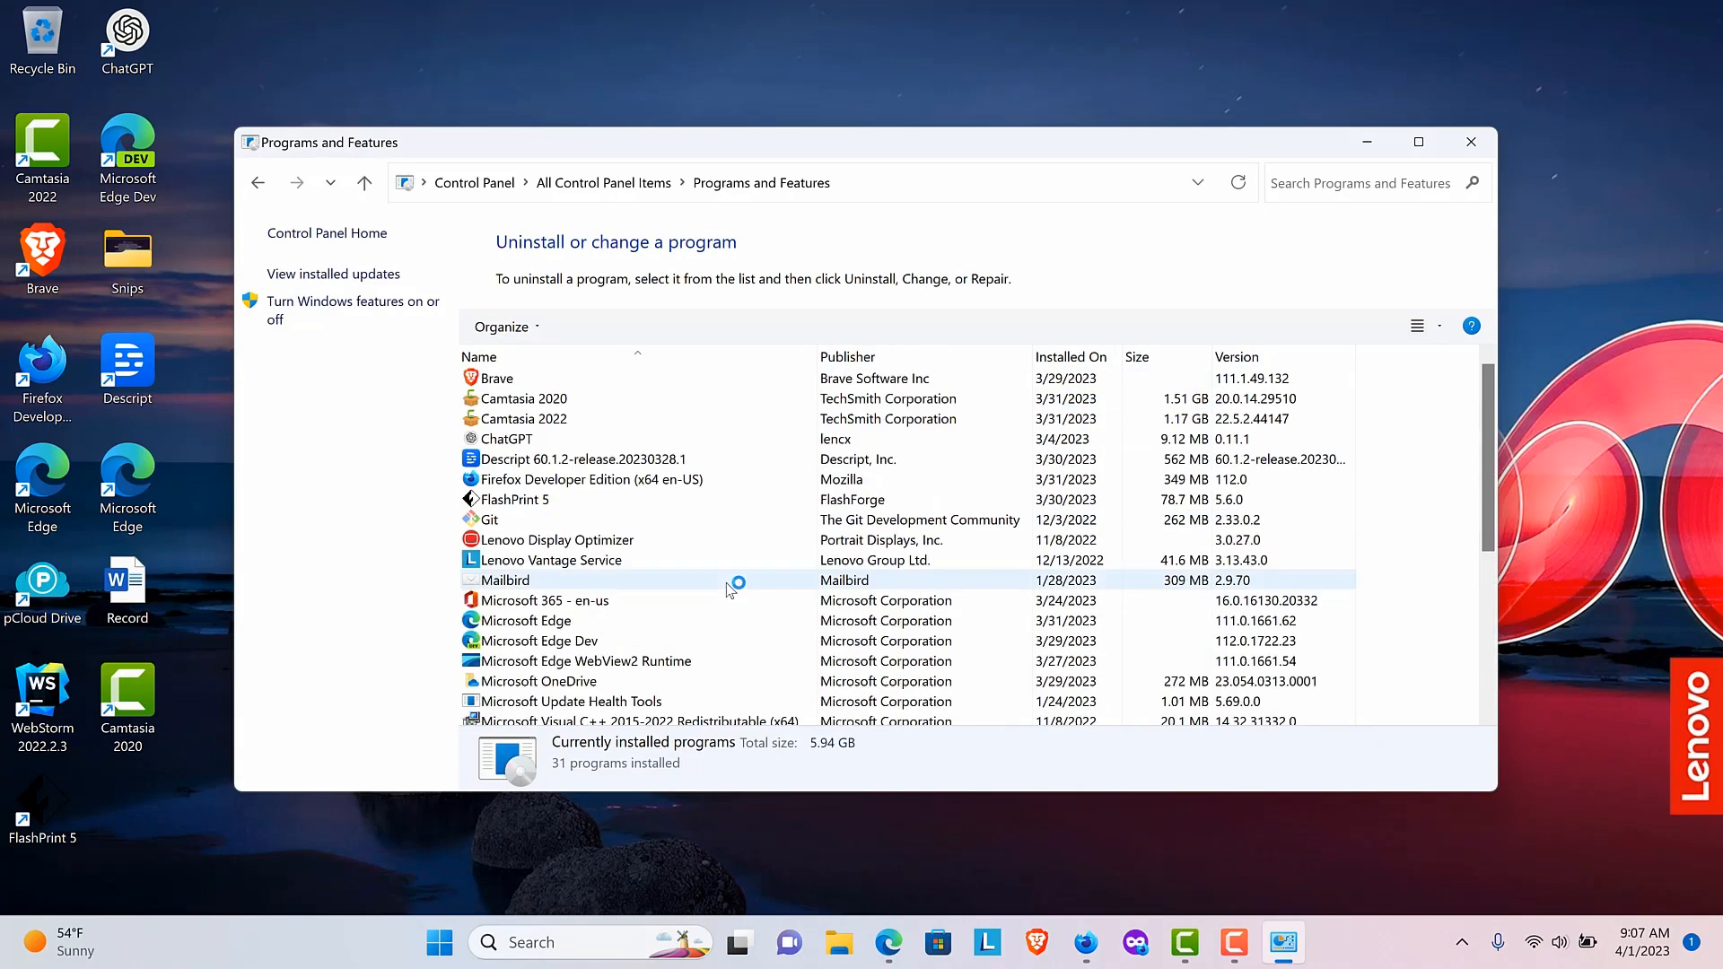
scroll(650, 594, "down", 3)
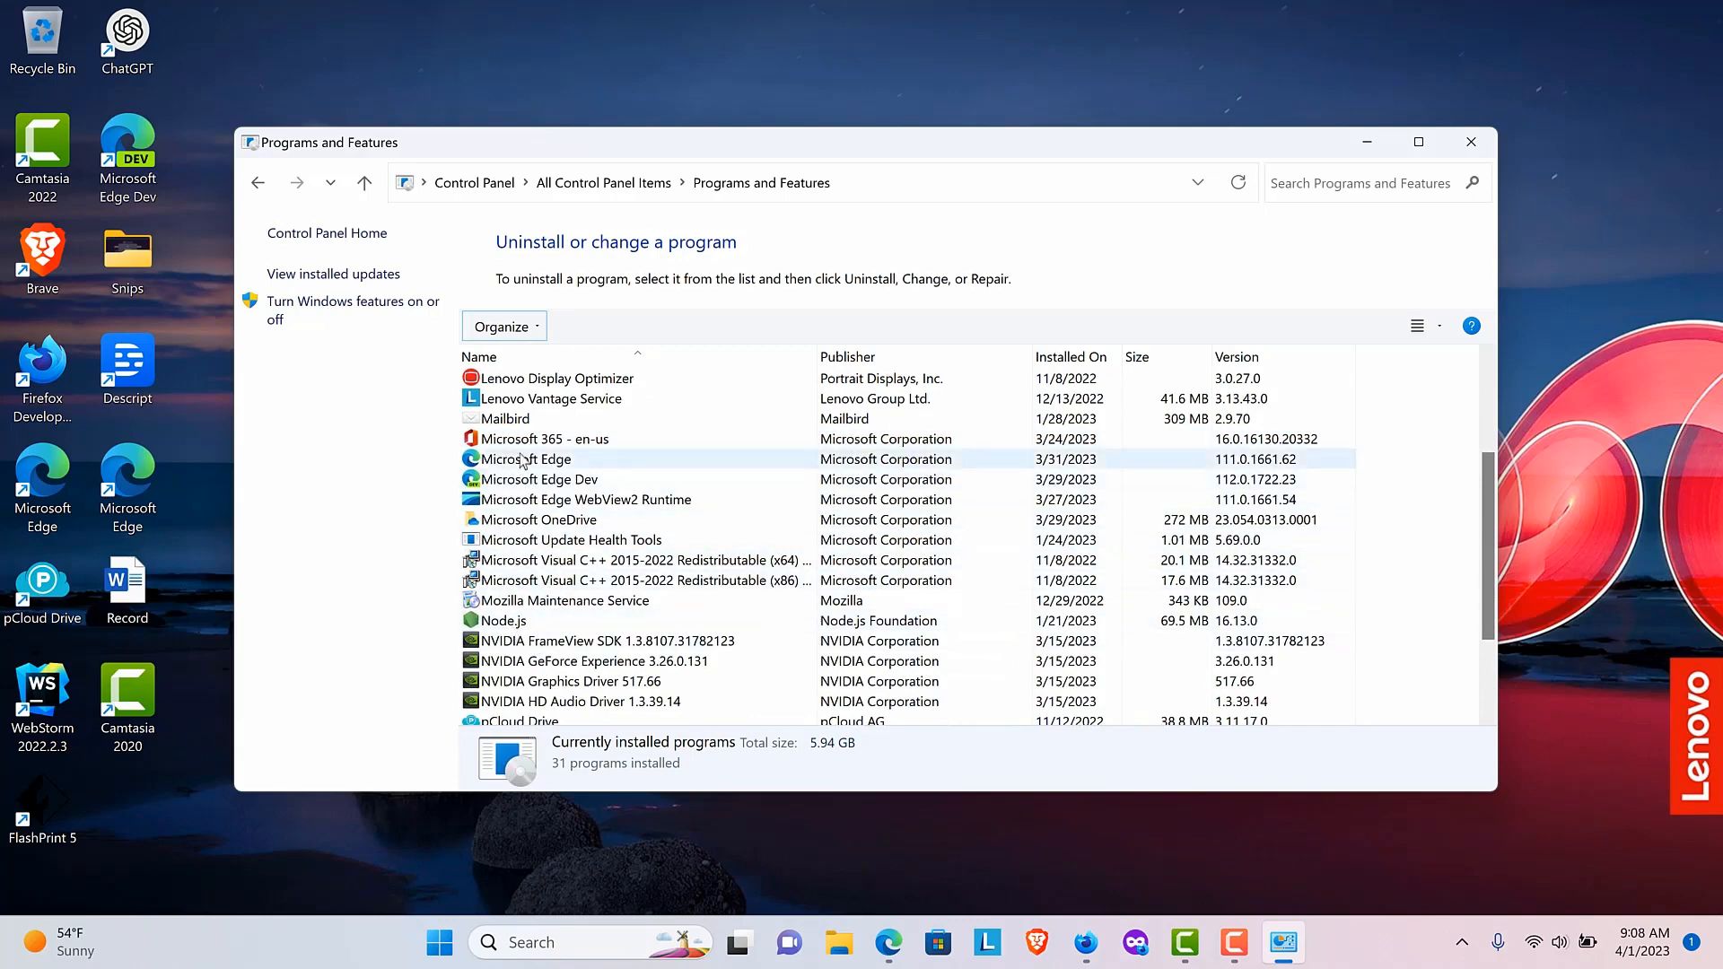
scroll(583, 602, "up", 2)
key("alt+F4")
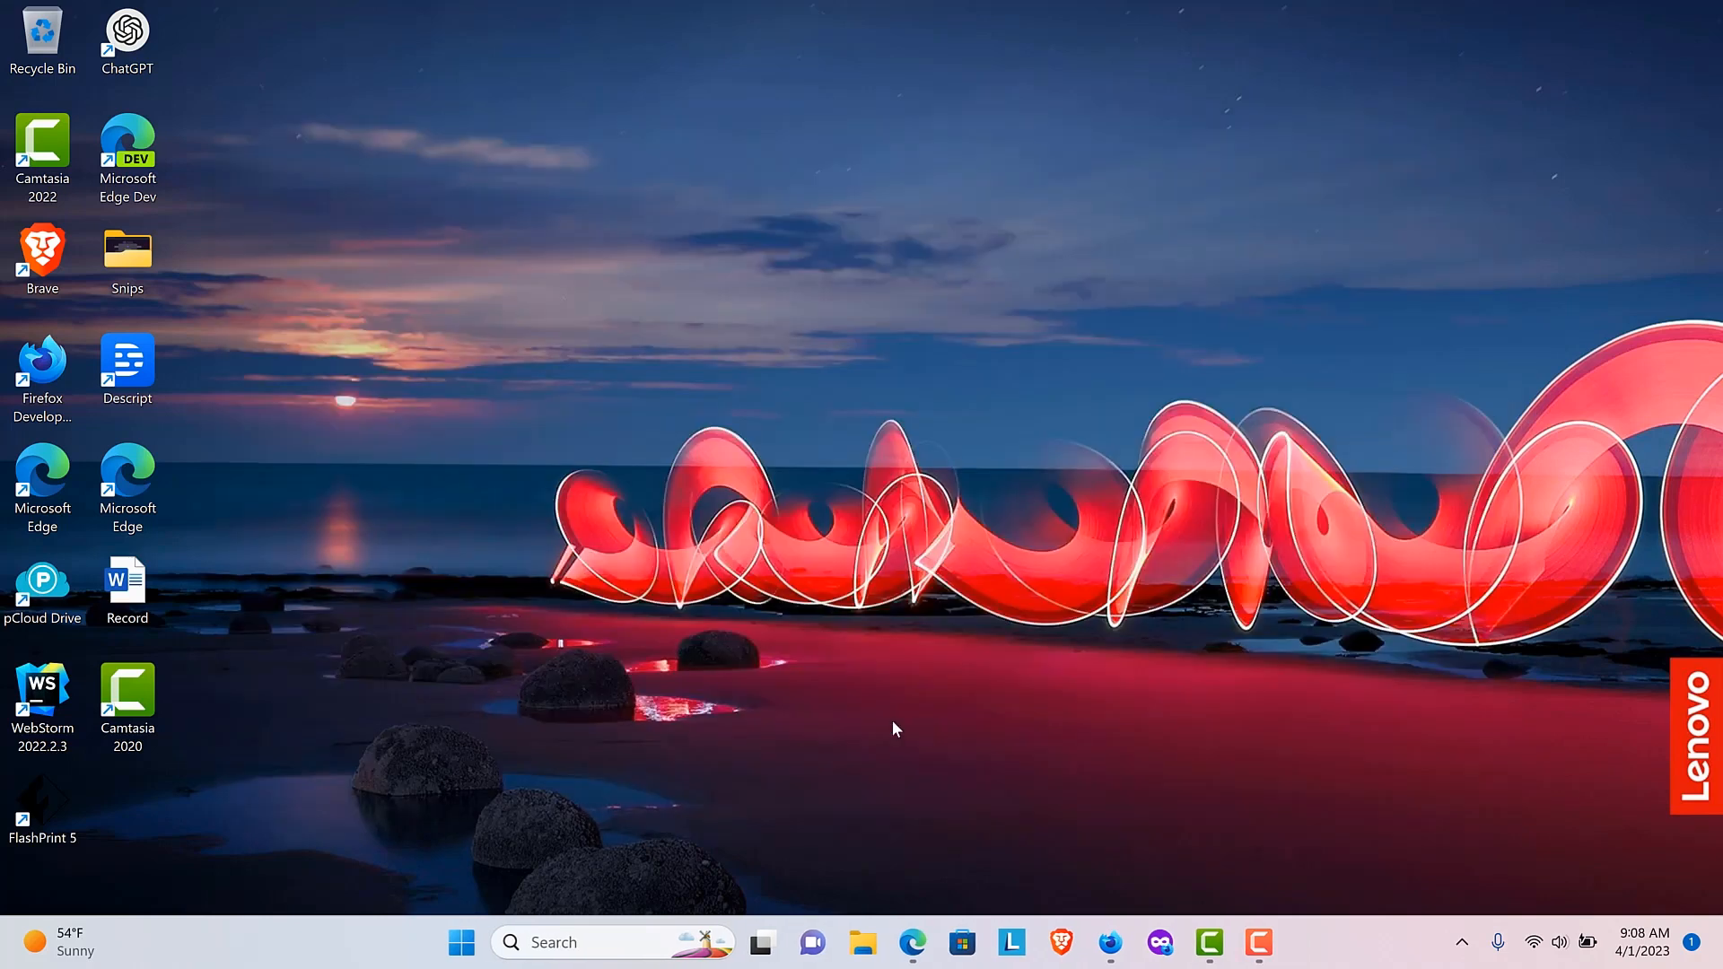
- Search Windows for Add or remove programs and open the Installed apps list
left_click(575, 944)
type("a")
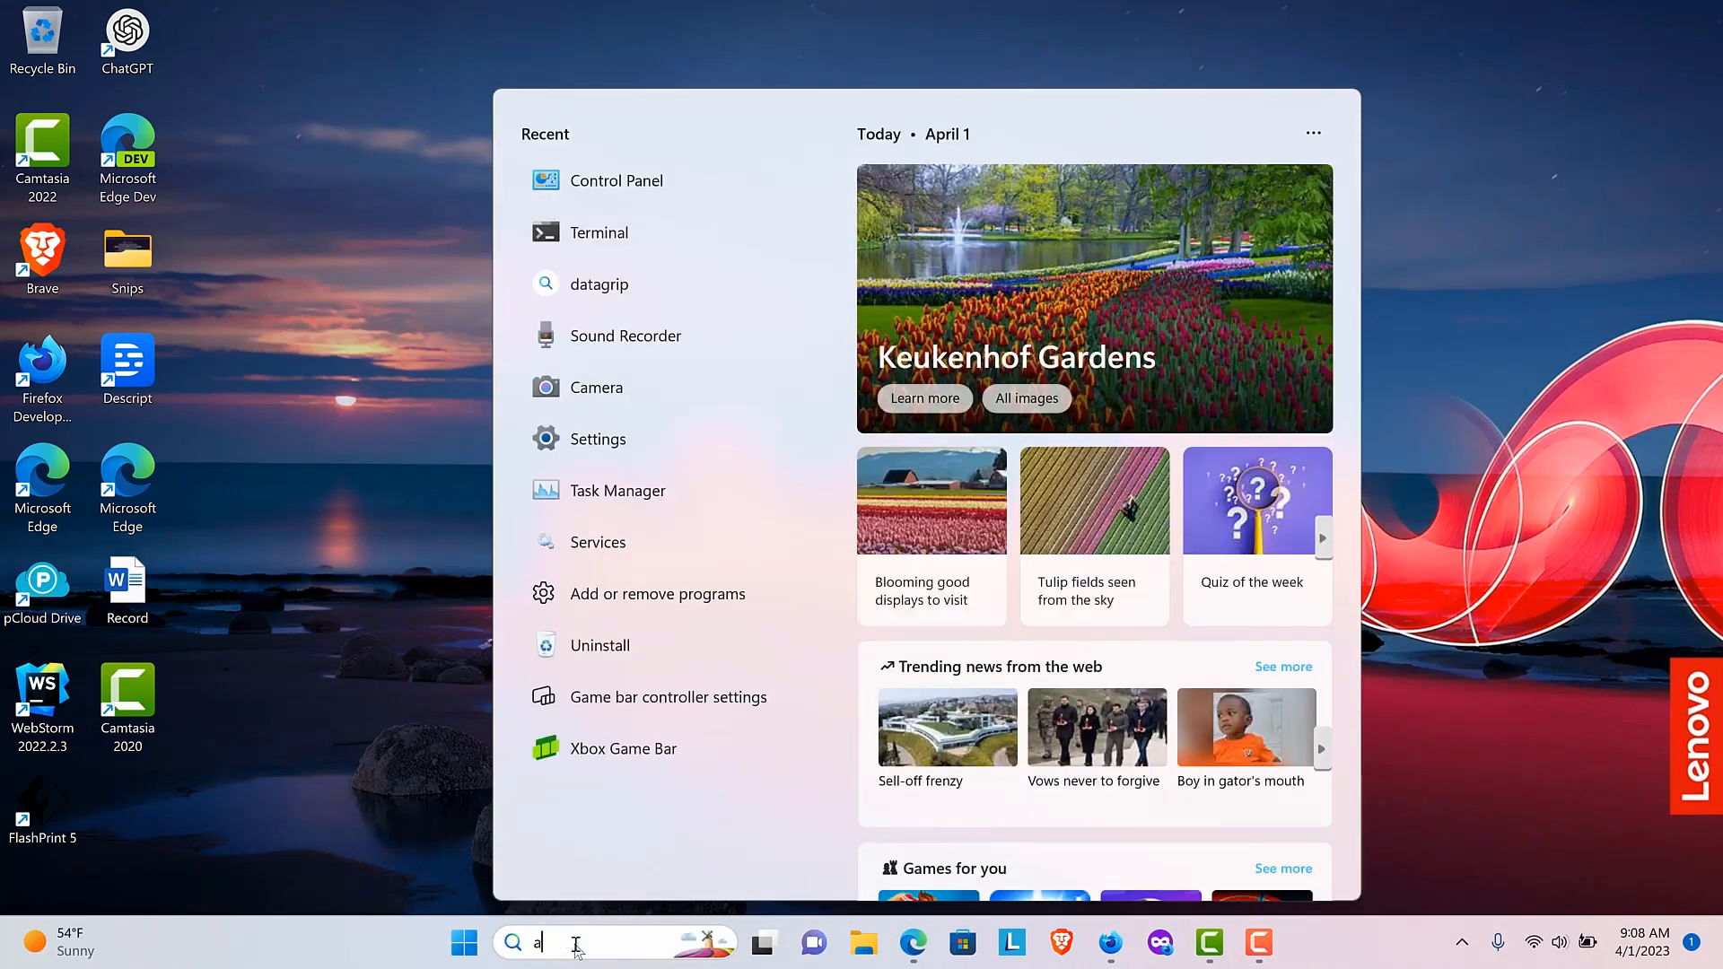
type("dd")
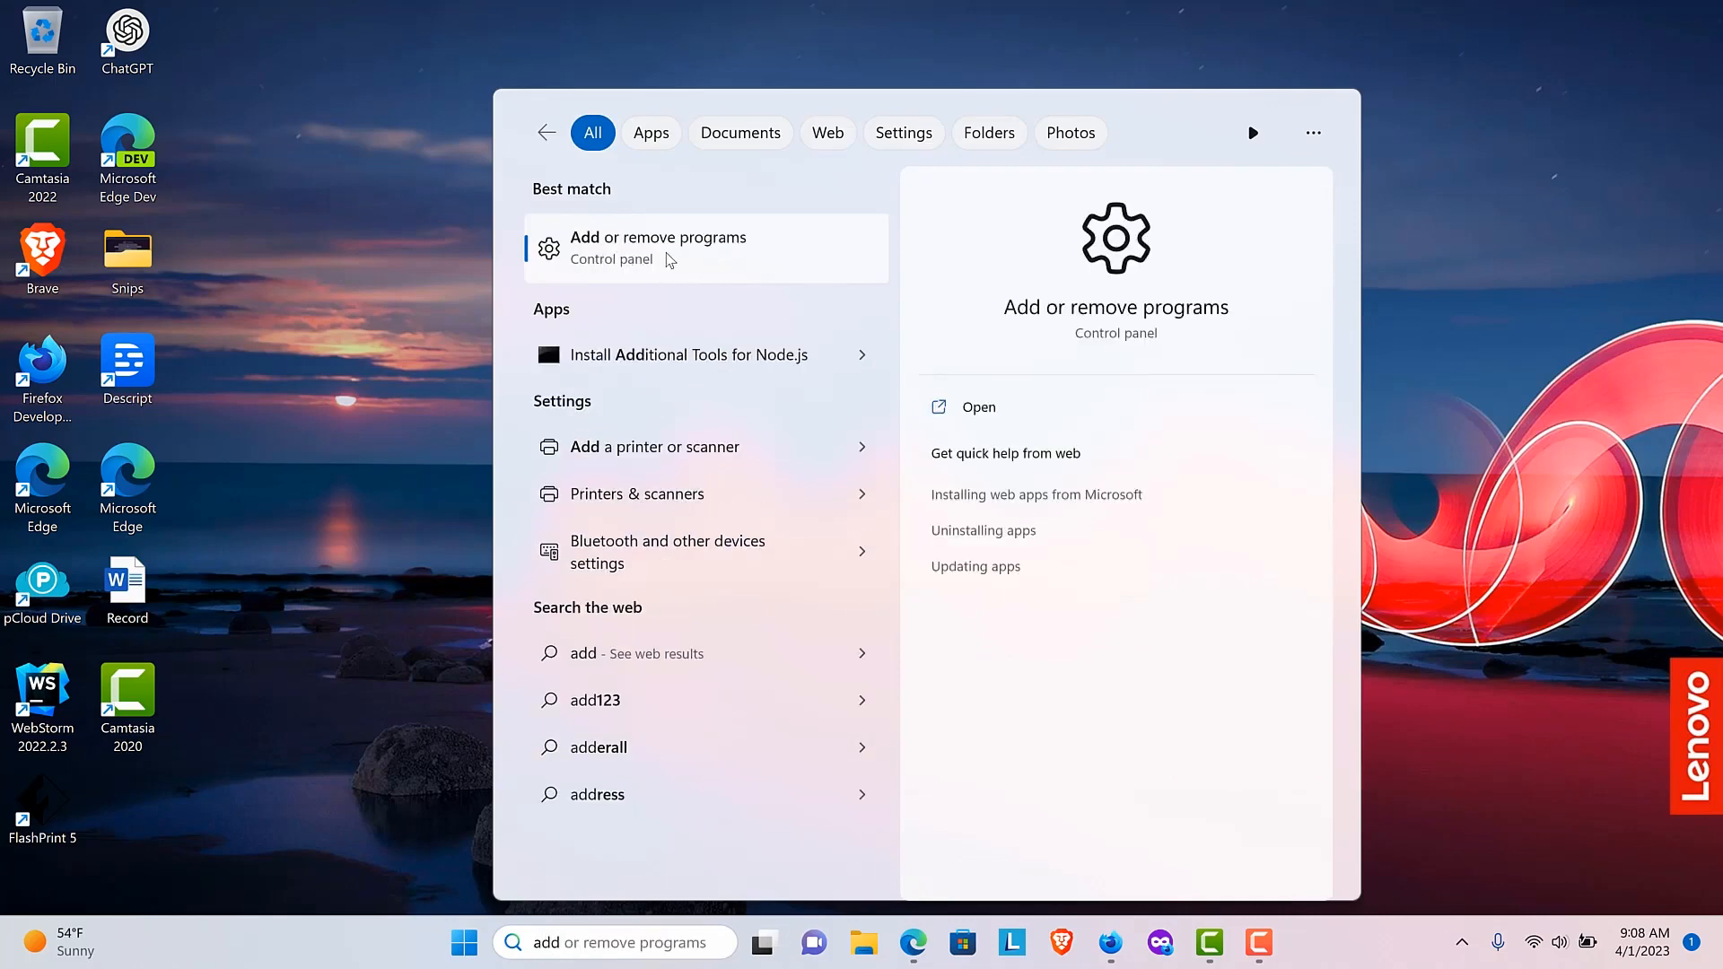
left_click(669, 256)
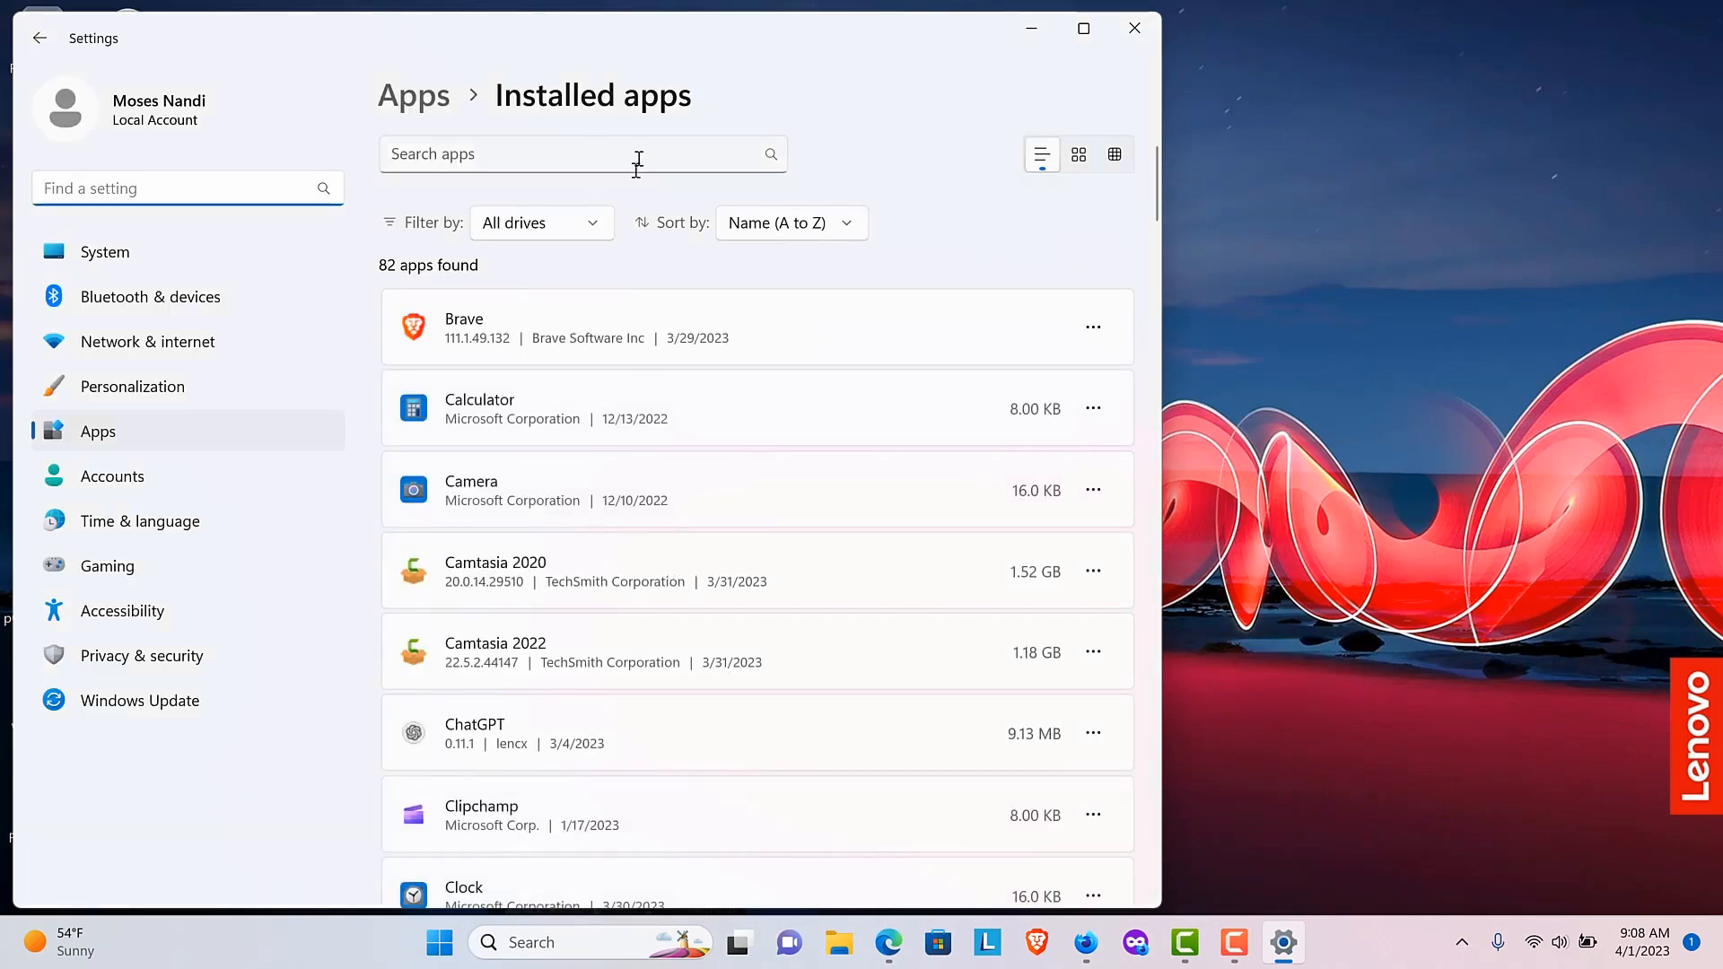
- Look through the Installed apps list for MySQL entries as far as the NVIDIA apps, and close Settings
scroll(512, 422, "down", 2)
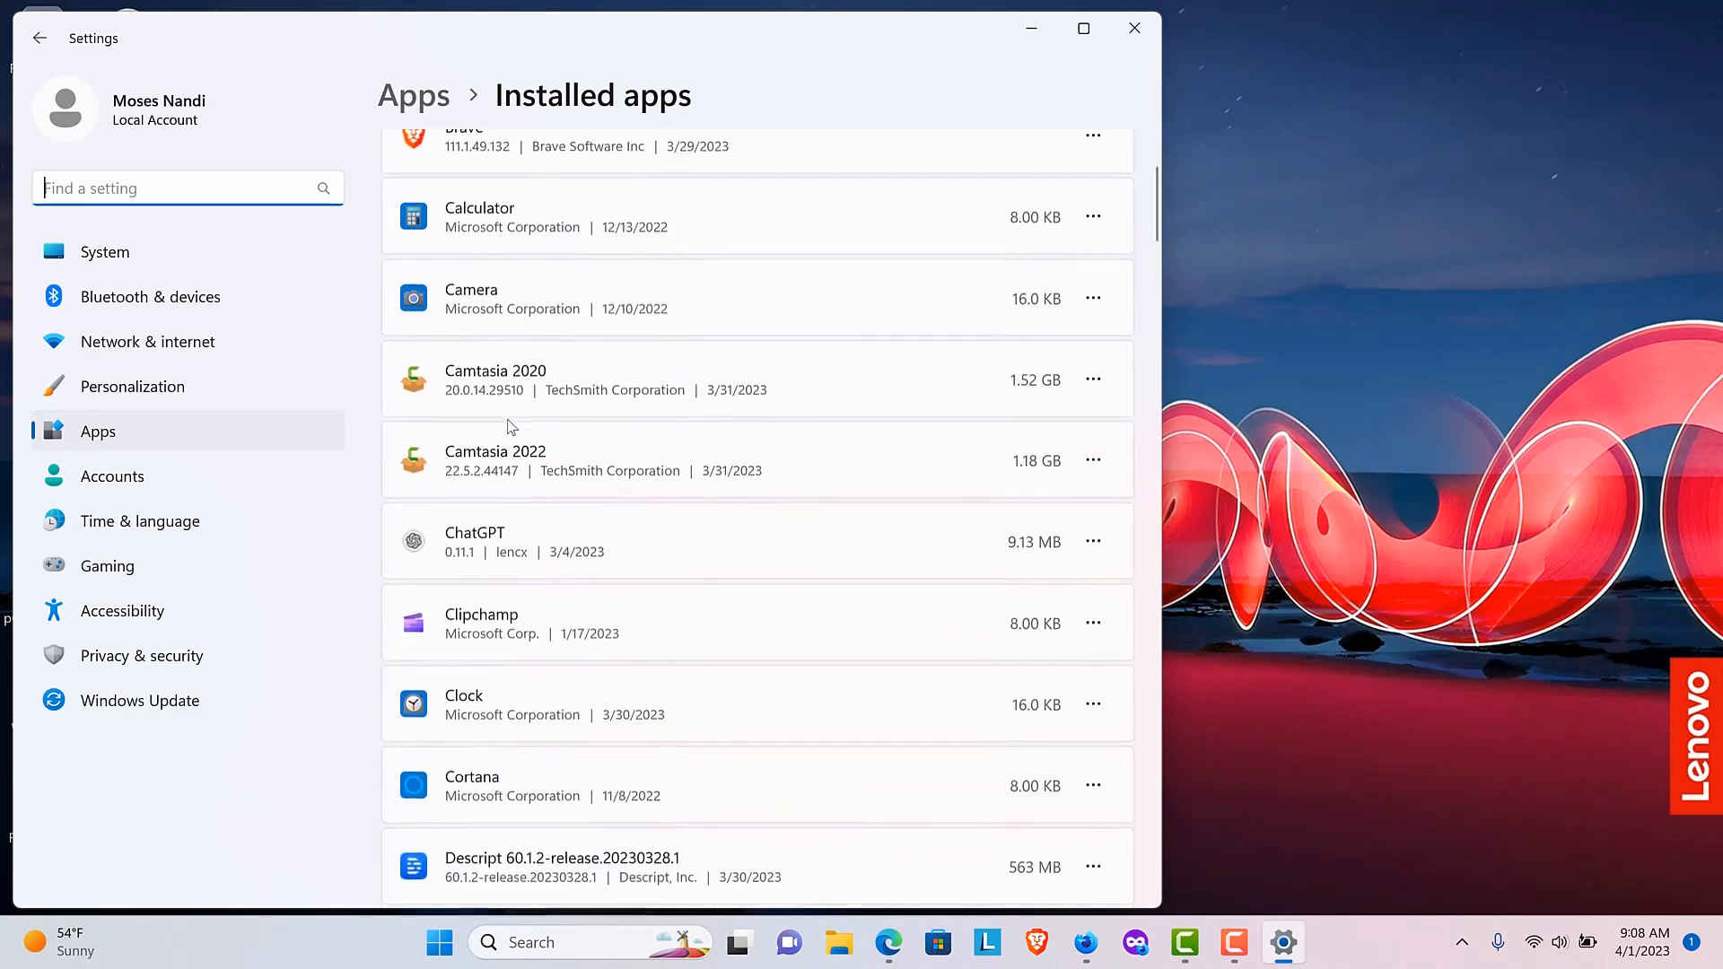
scroll(511, 425, "down", 19)
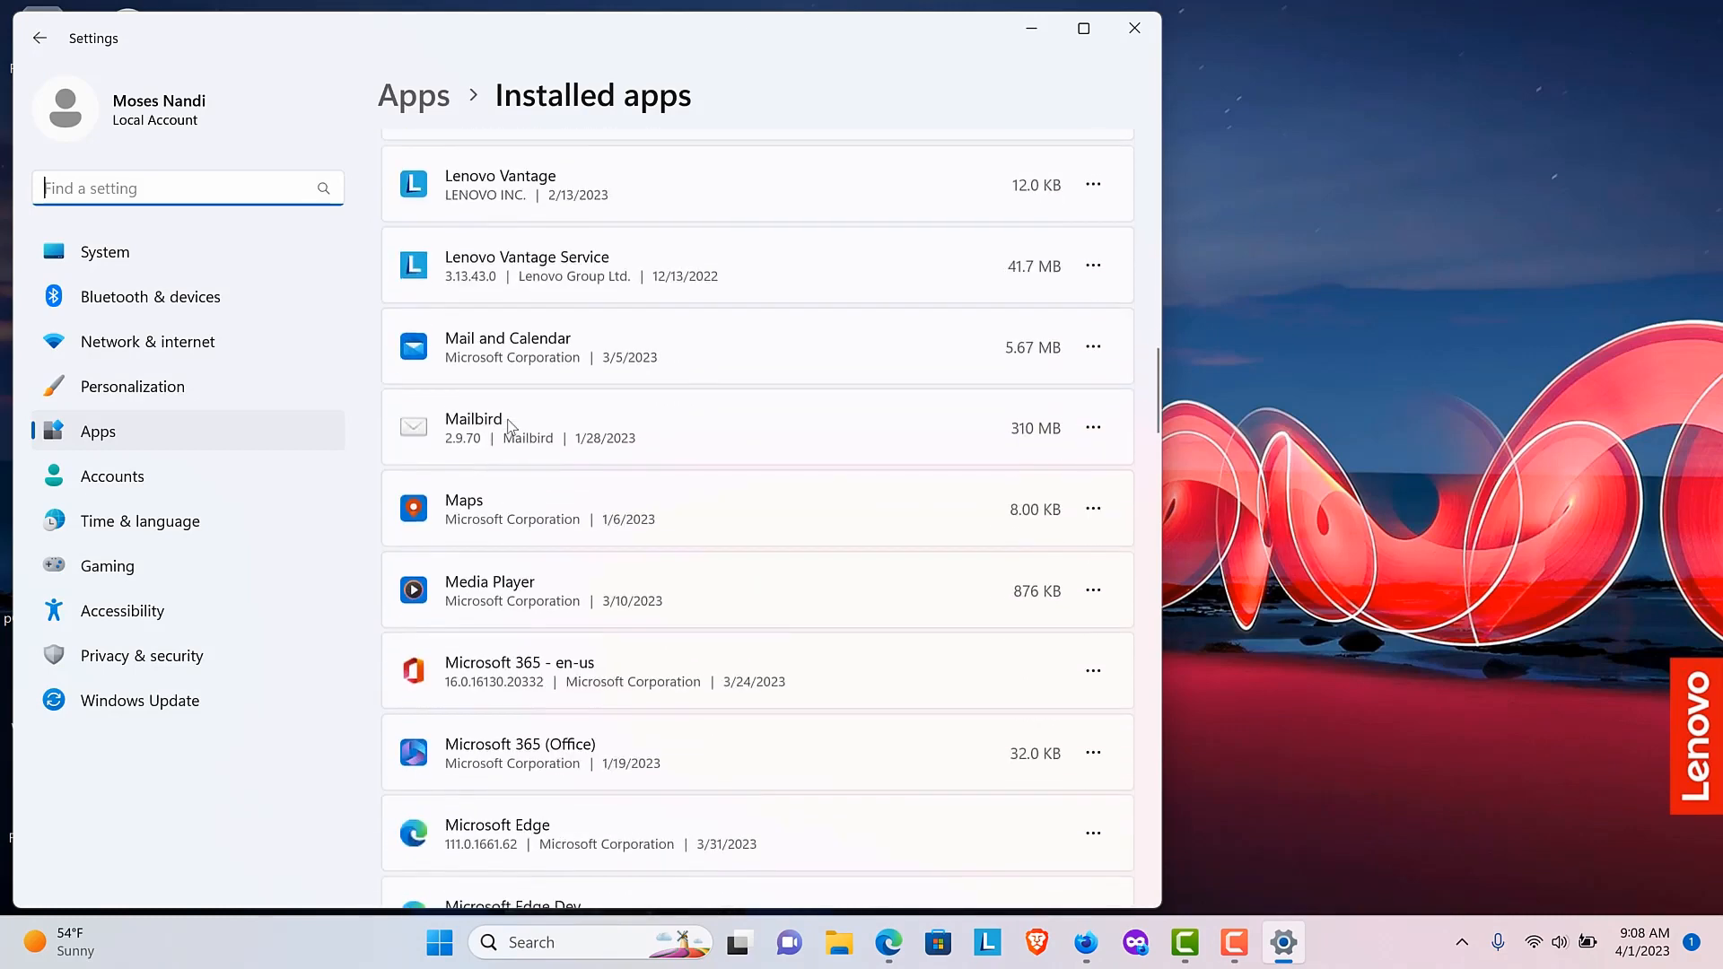
scroll(492, 659, "down", 5)
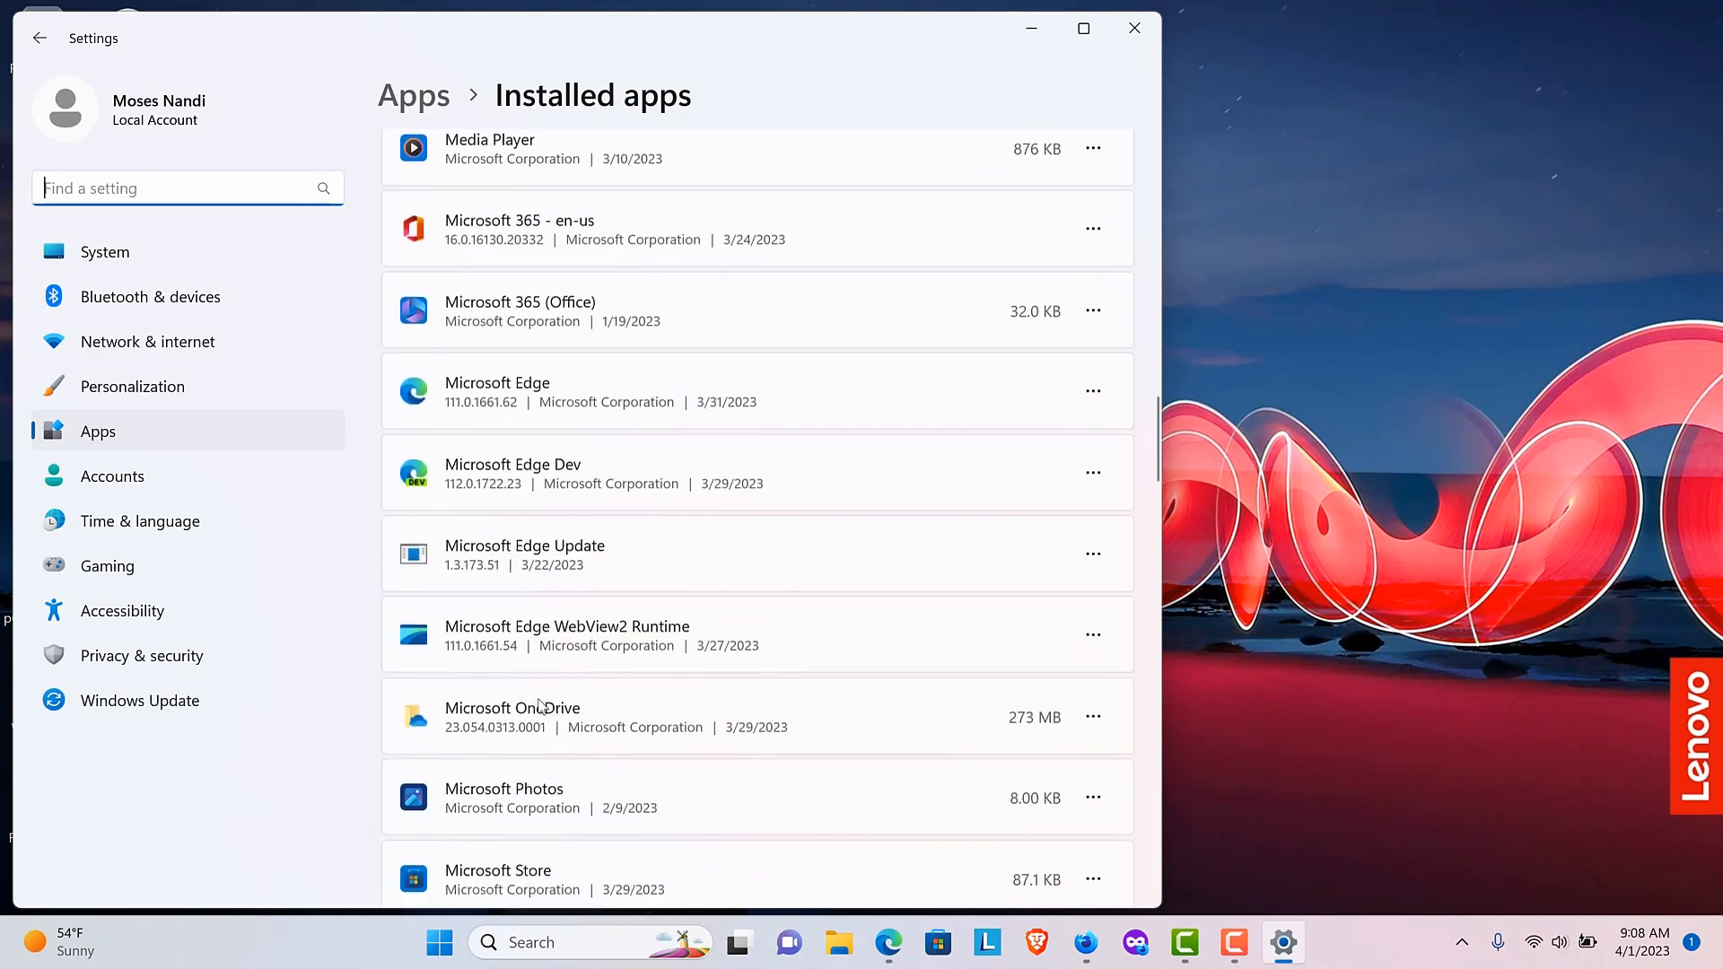
scroll(539, 705, "down", 7)
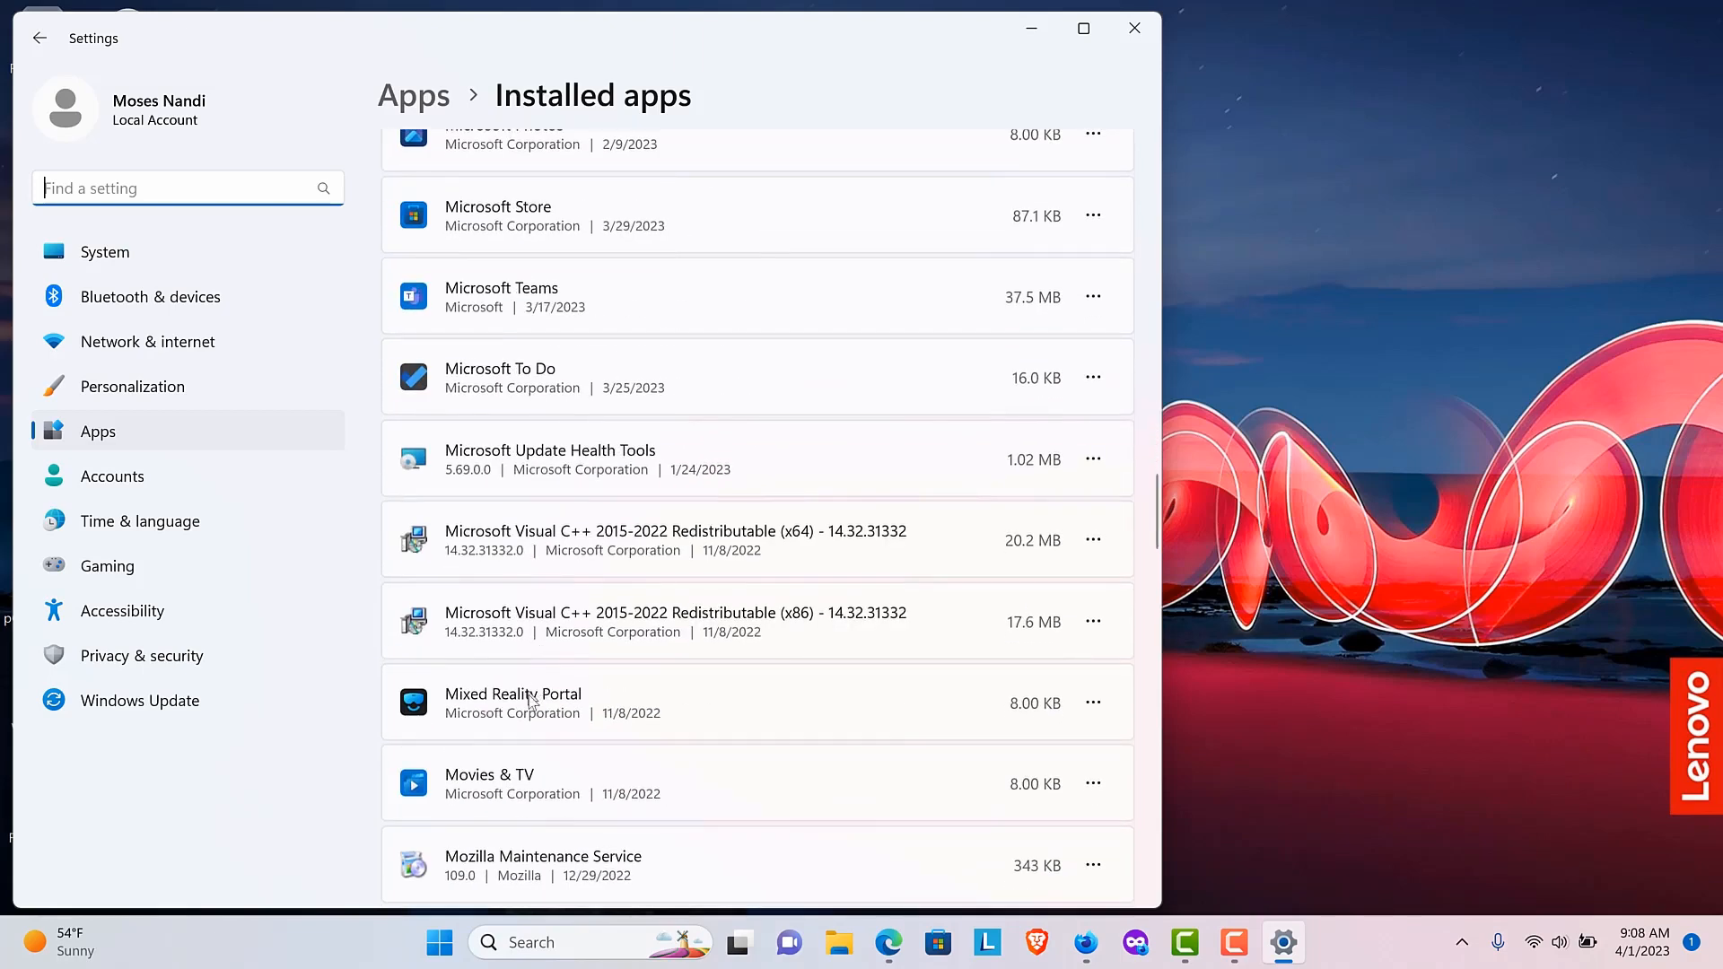
scroll(531, 699, "down", 4)
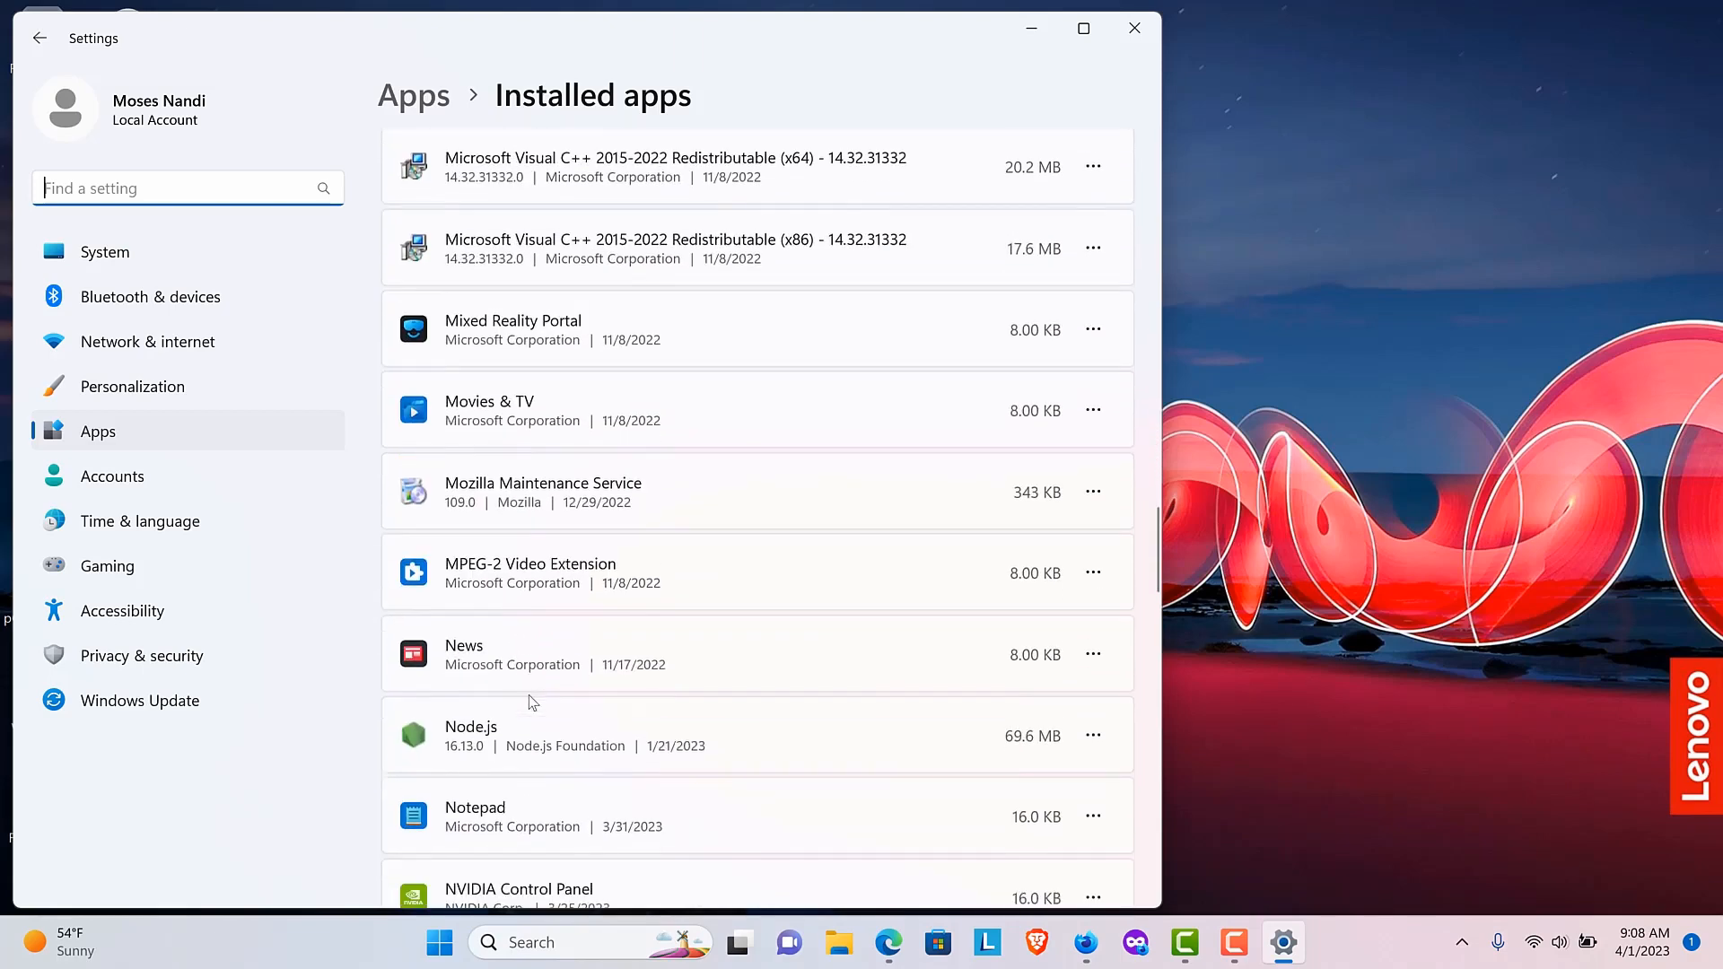
scroll(533, 702, "down", 2)
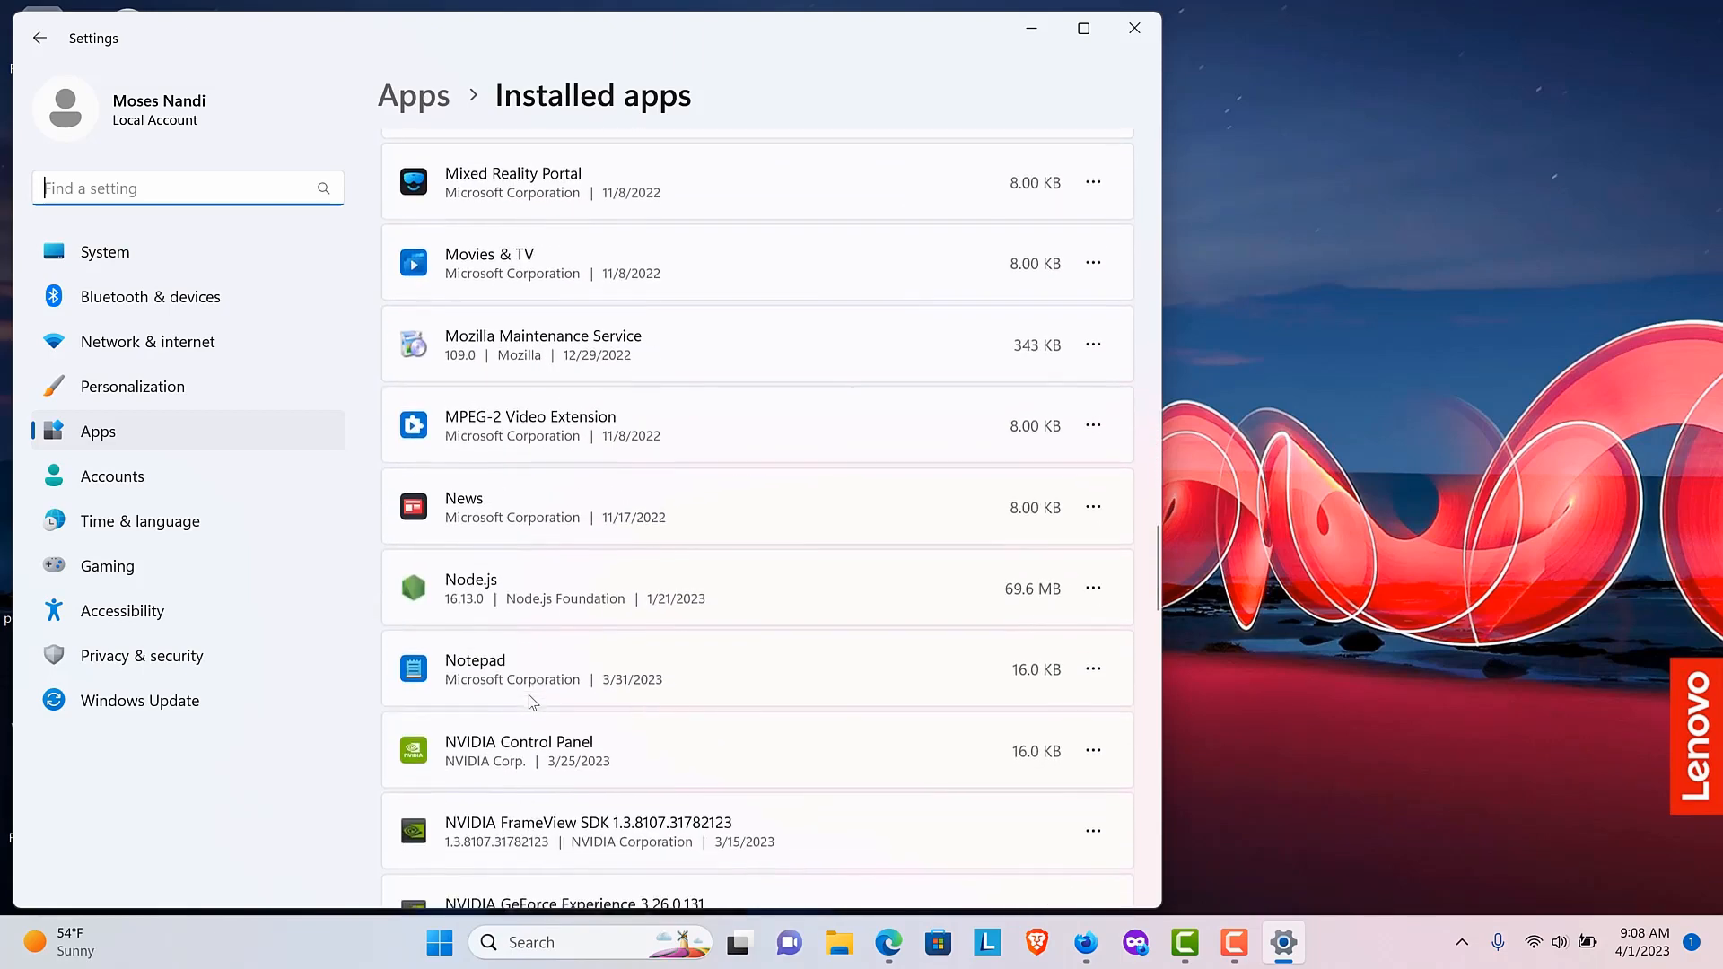
left_click(1137, 30)
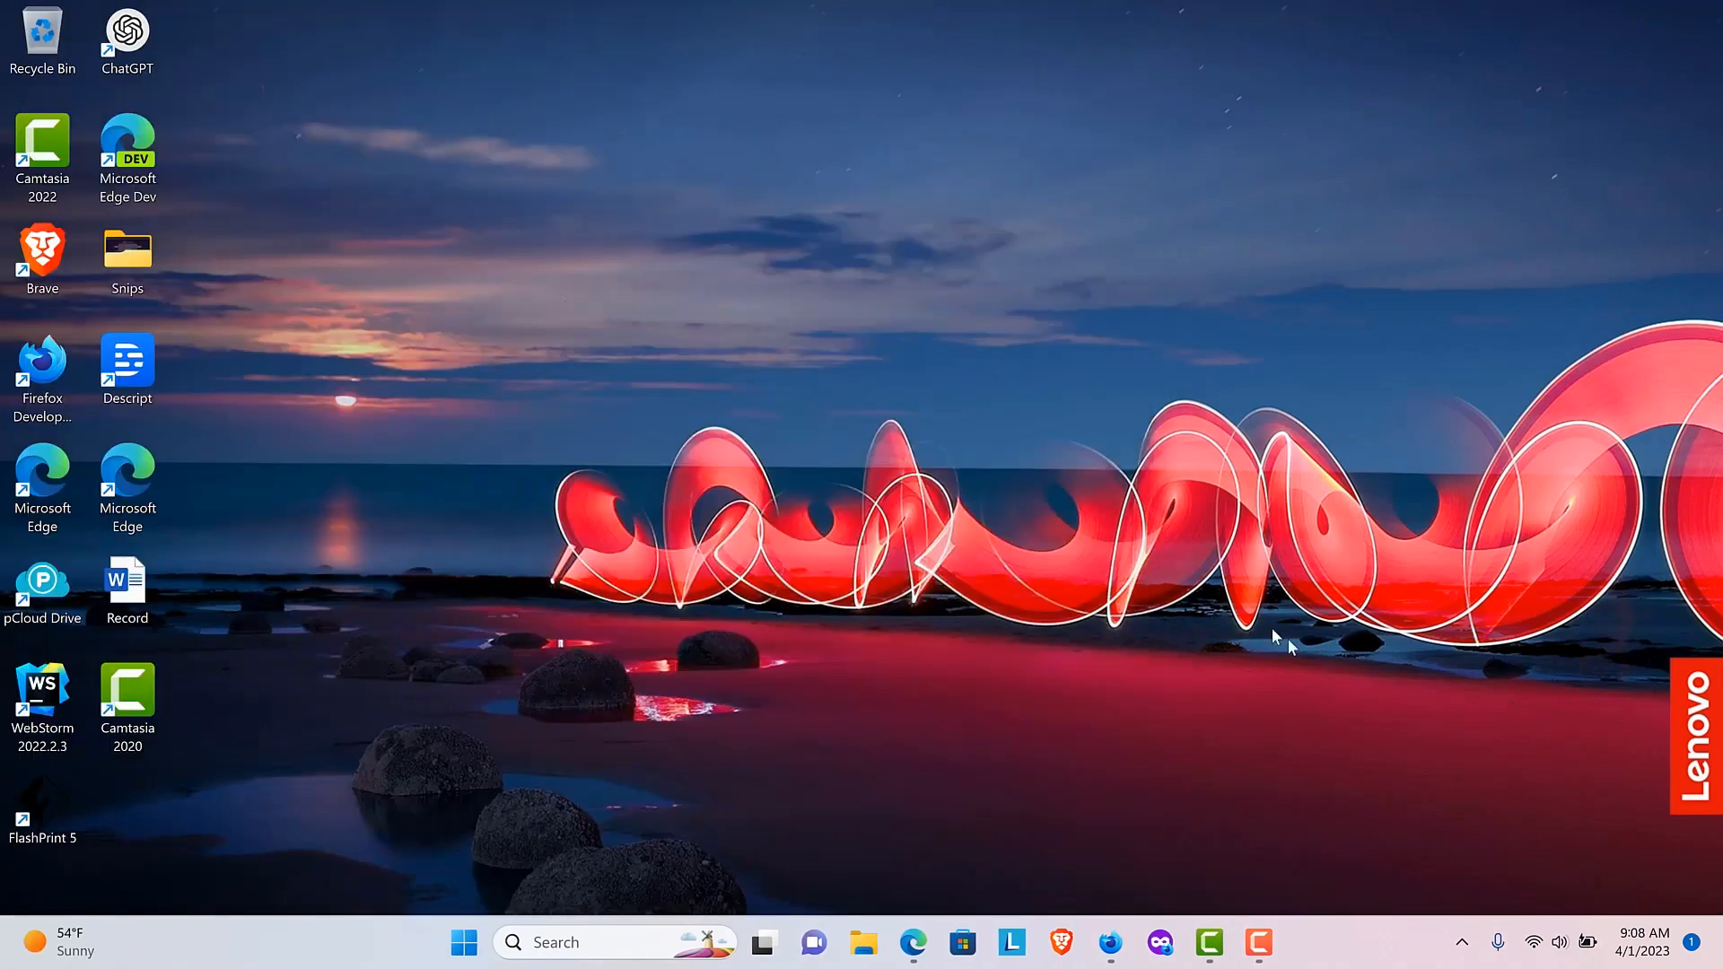
- Open a Firefox private browsing window and search Google for "download mysql"
left_click(1160, 942)
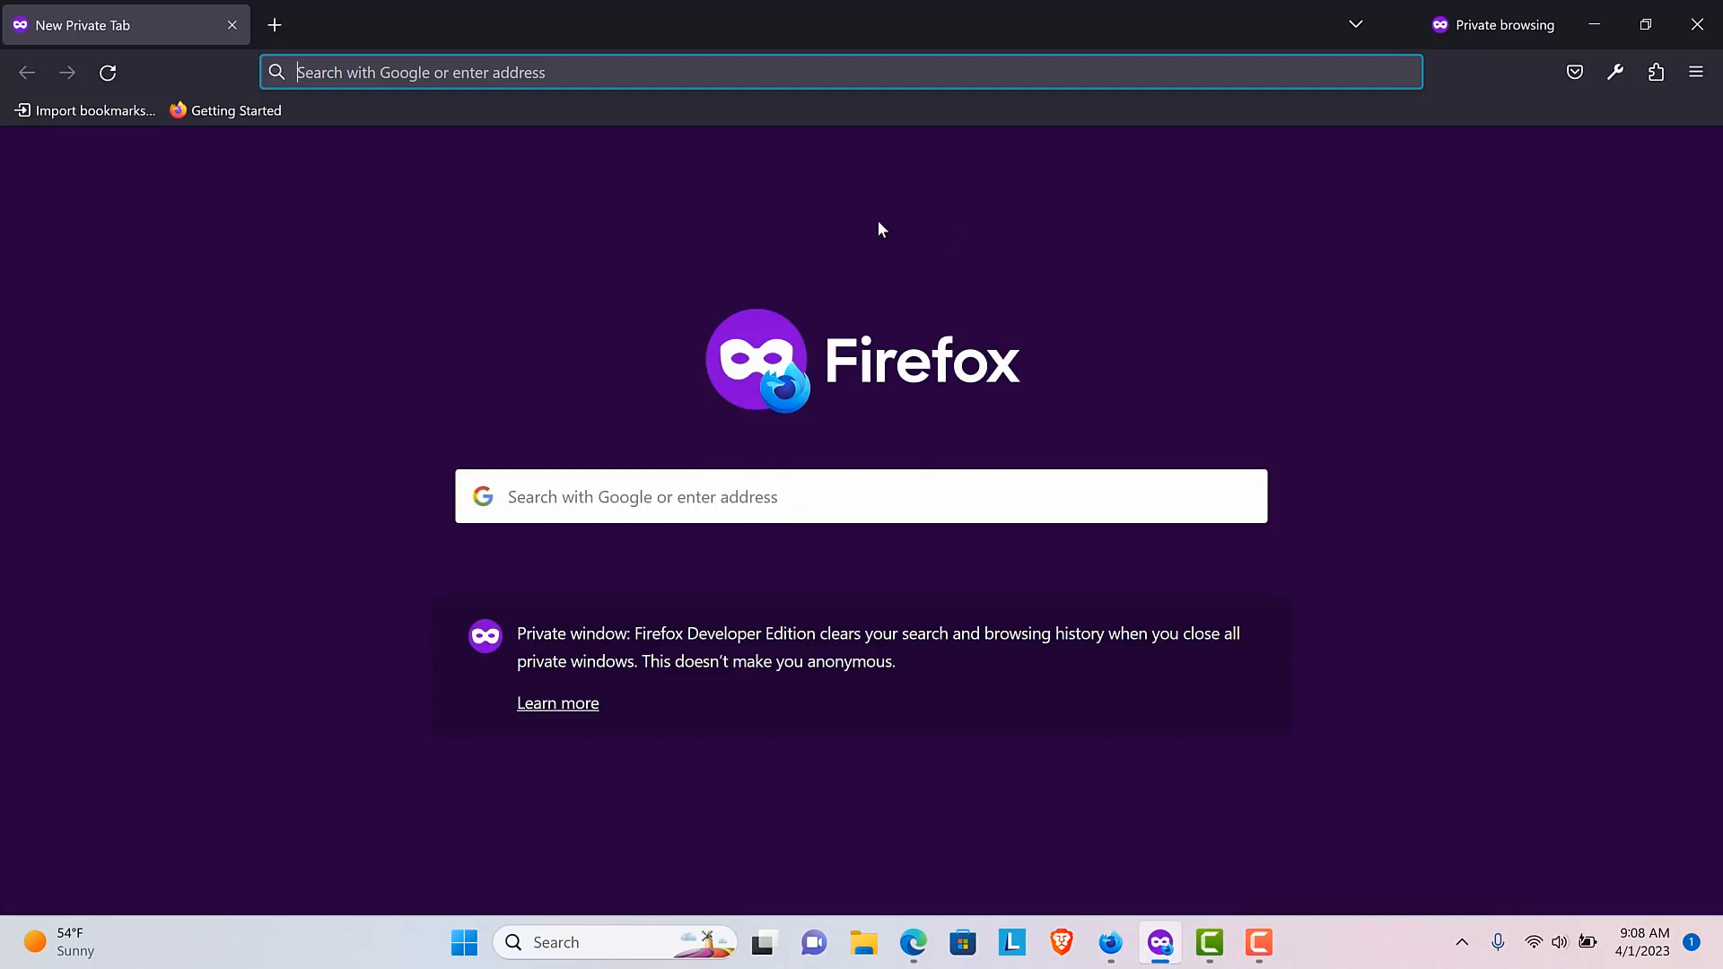
type("download mysql")
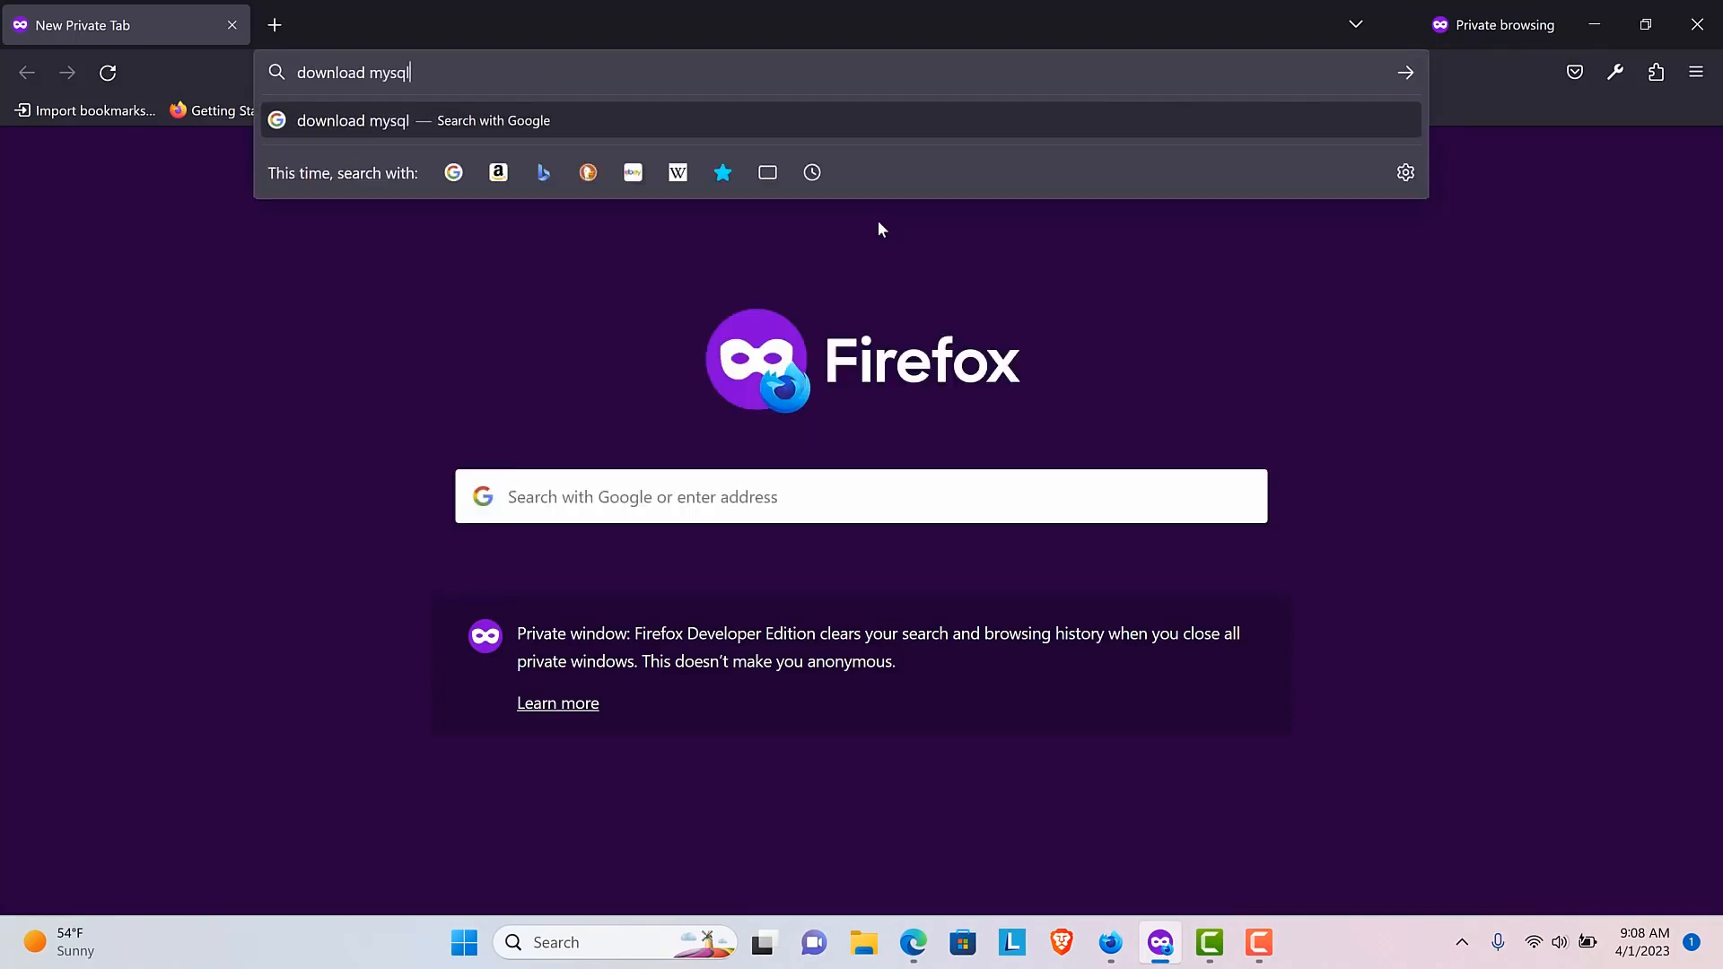
key("Return")
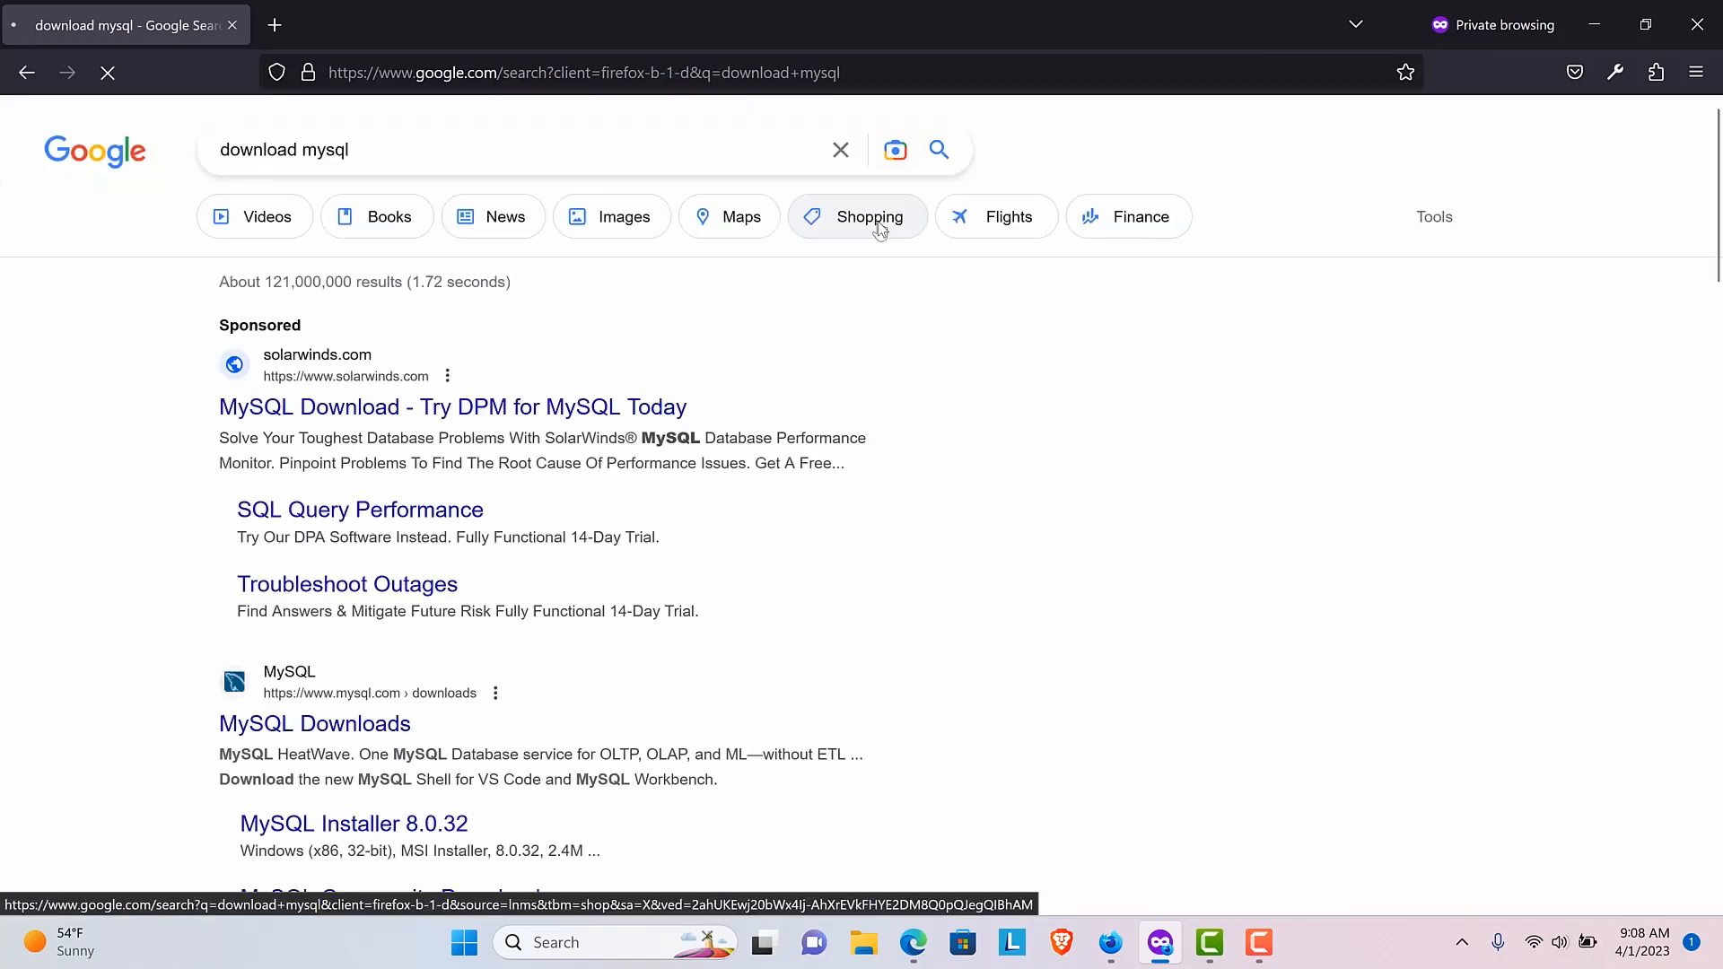
- Find the official mysql.com entry in the search results and open its MySQL Downloads page
scroll(800, 369, "down", 1)
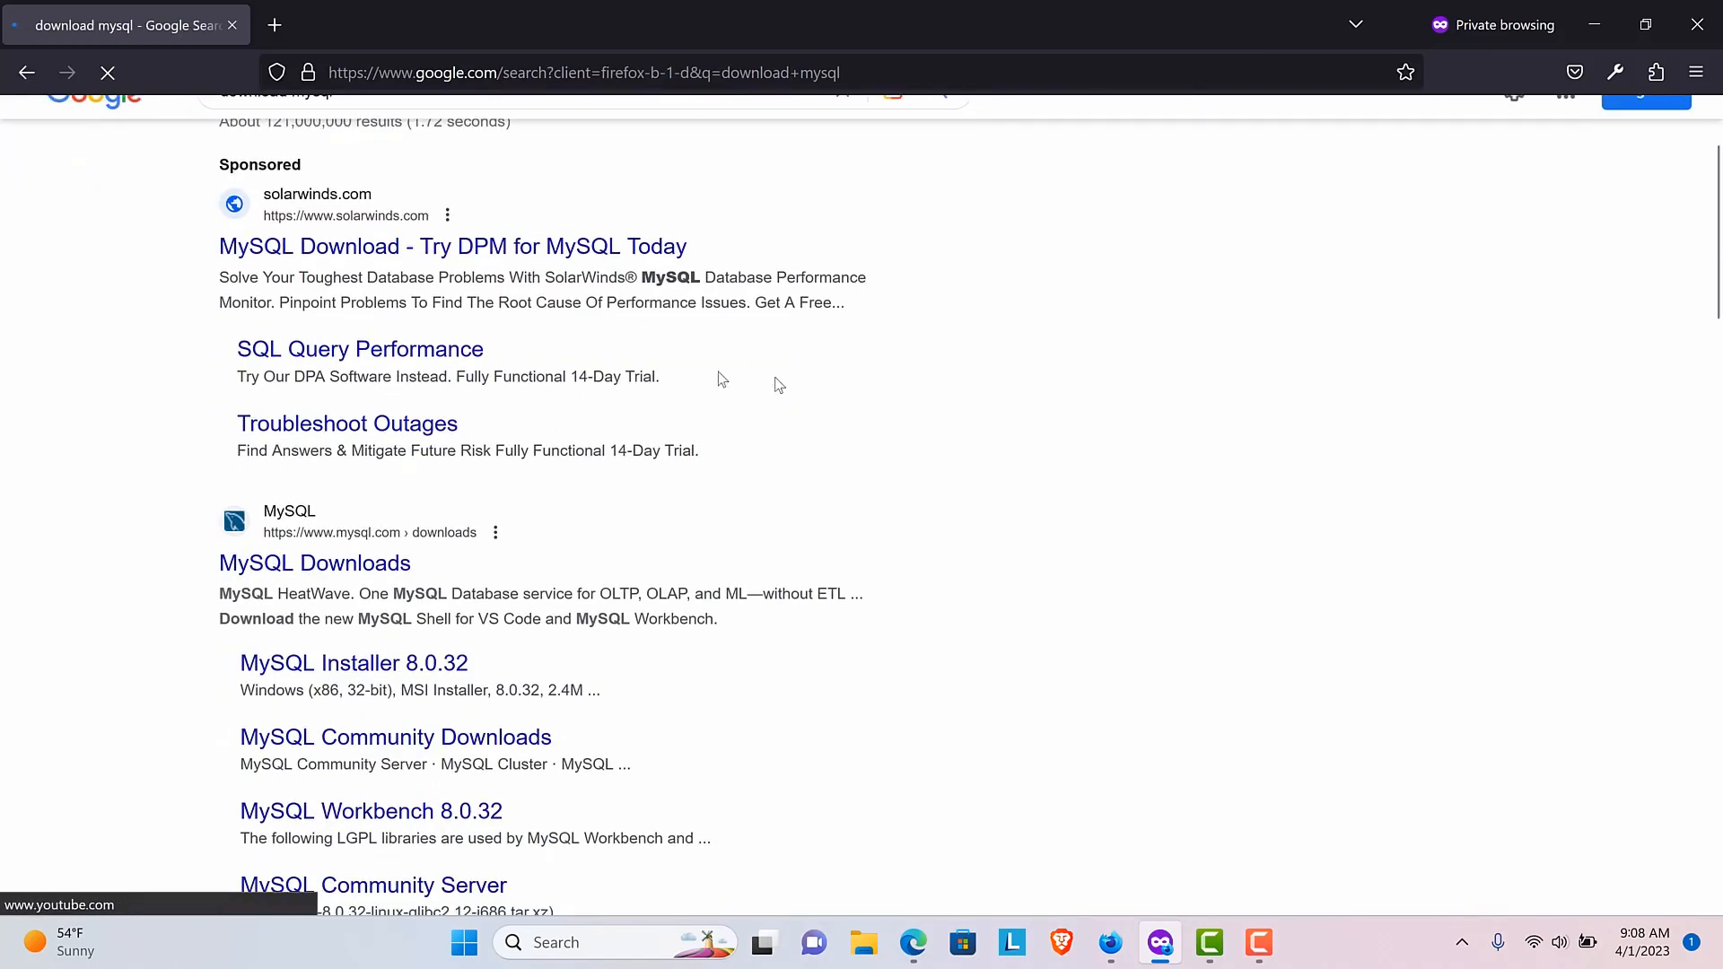
scroll(683, 456, "down", 1)
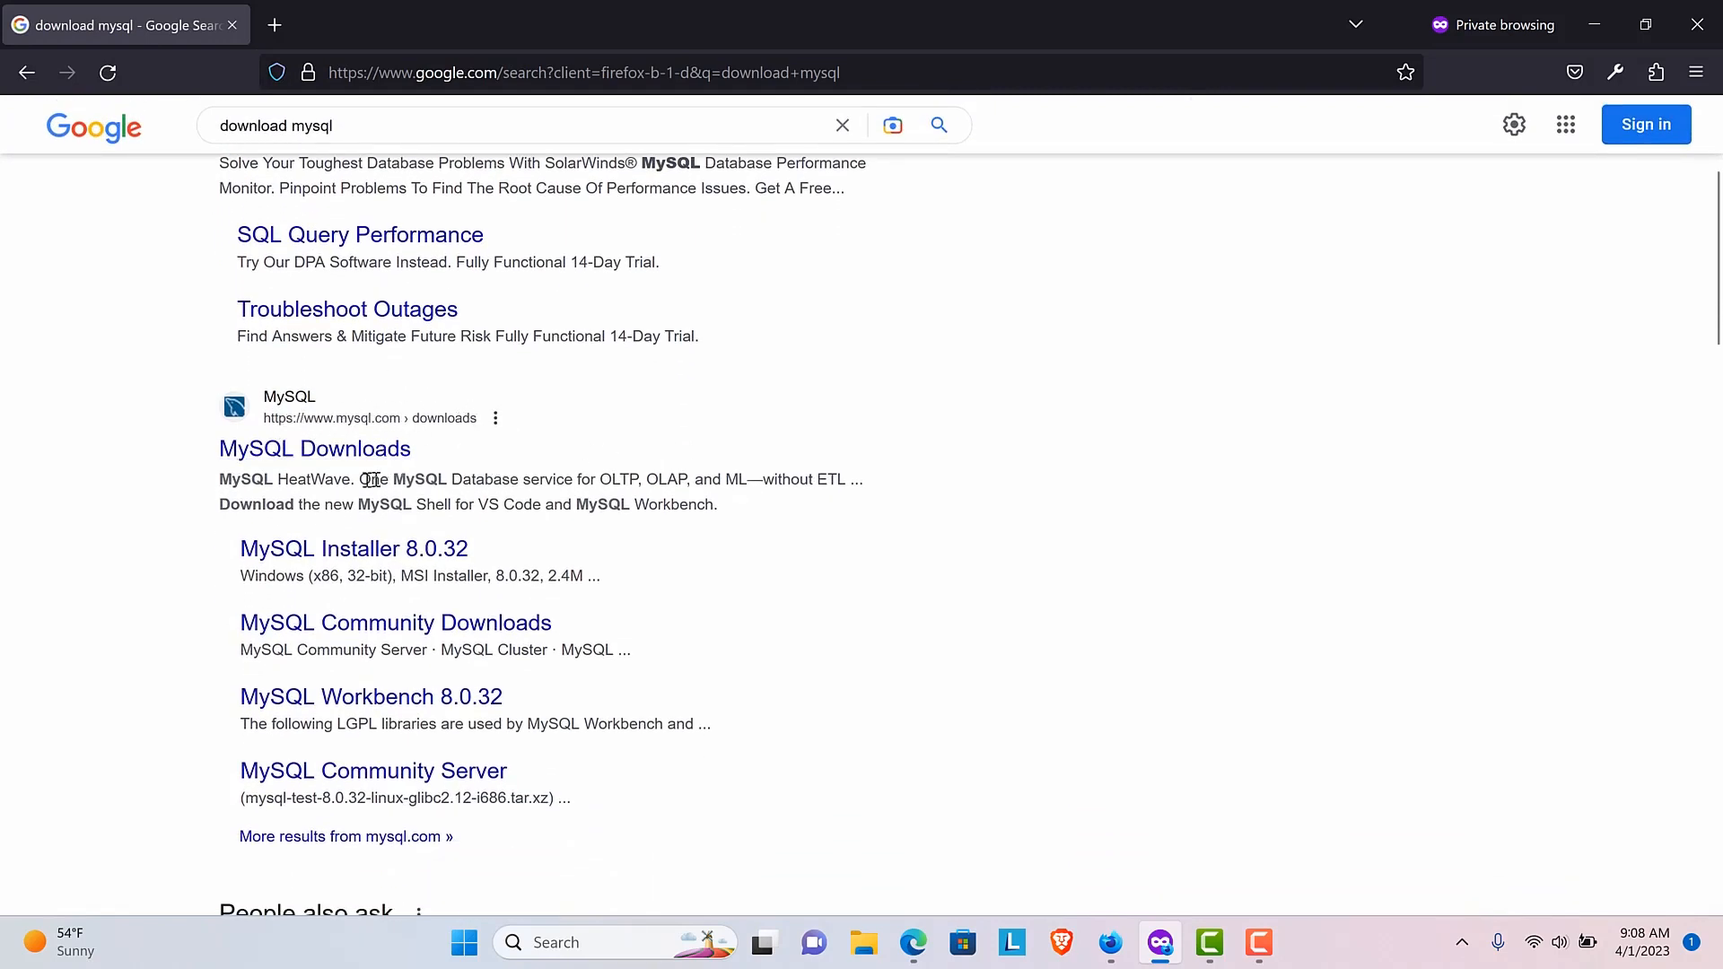
scroll(539, 476, "down", 1)
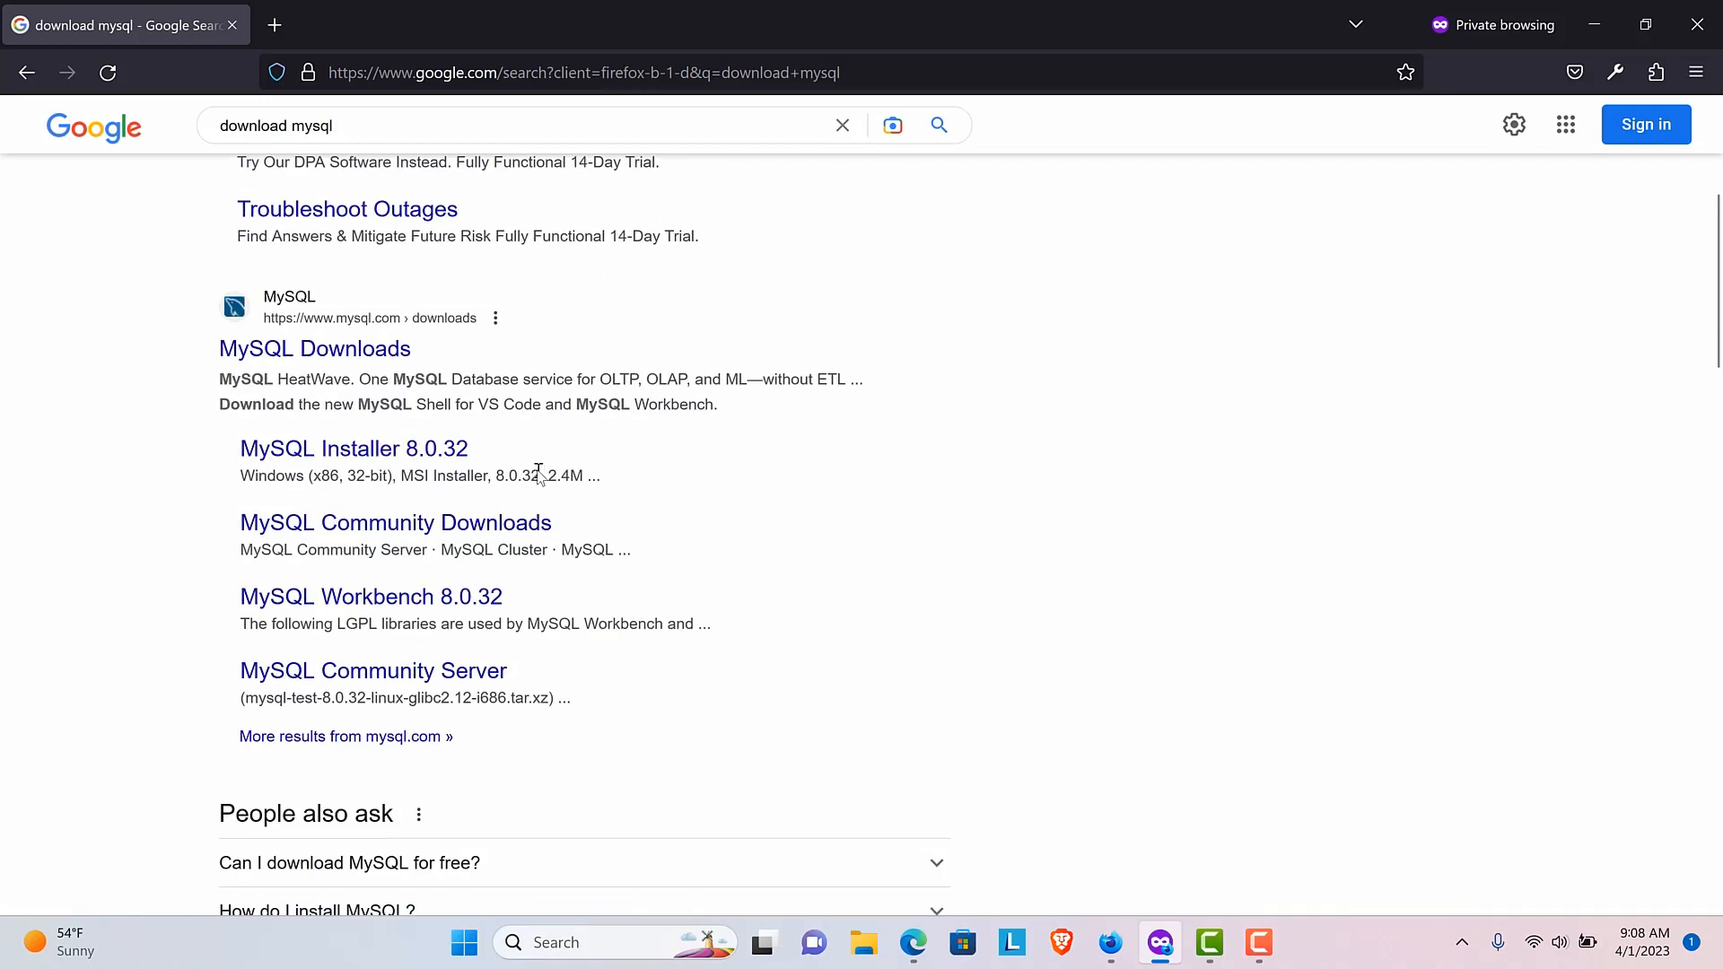
left_click(357, 357)
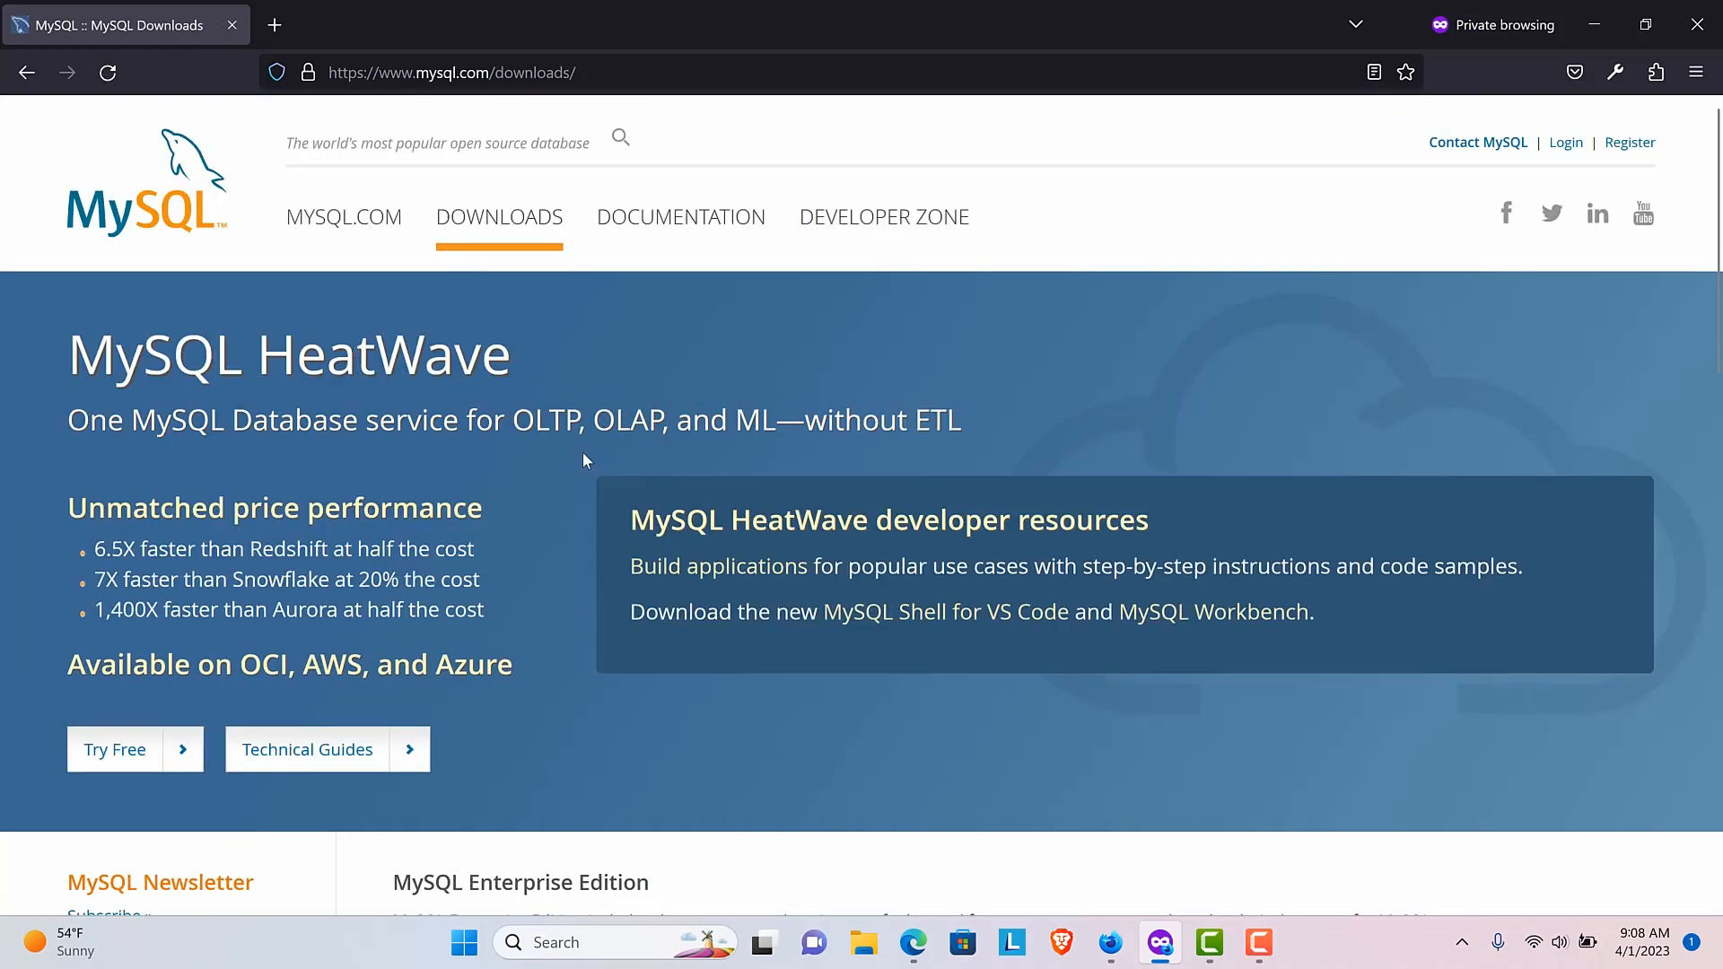
- Look through the MySQL Downloads page, from the Enterprise Edition and Cluster CGE sections to the Community (GPL) link and footer downloads
scroll(583, 453, "down", 1)
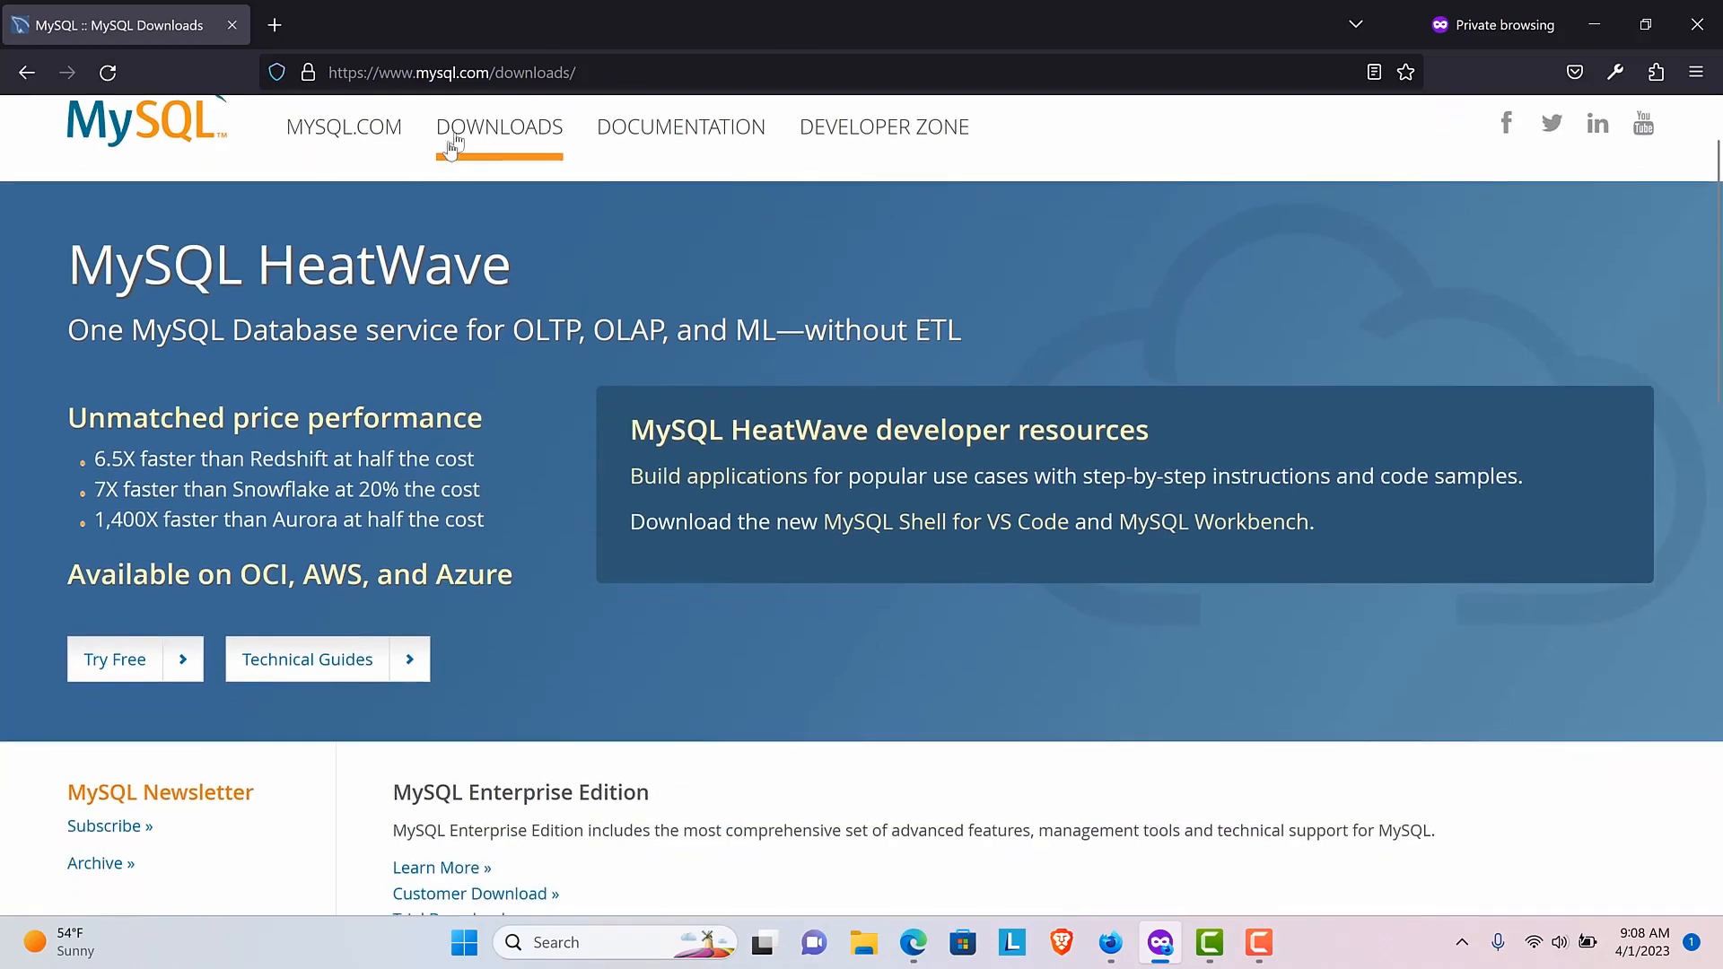
scroll(622, 614, "down", 3)
scroll(626, 623, "down", 2)
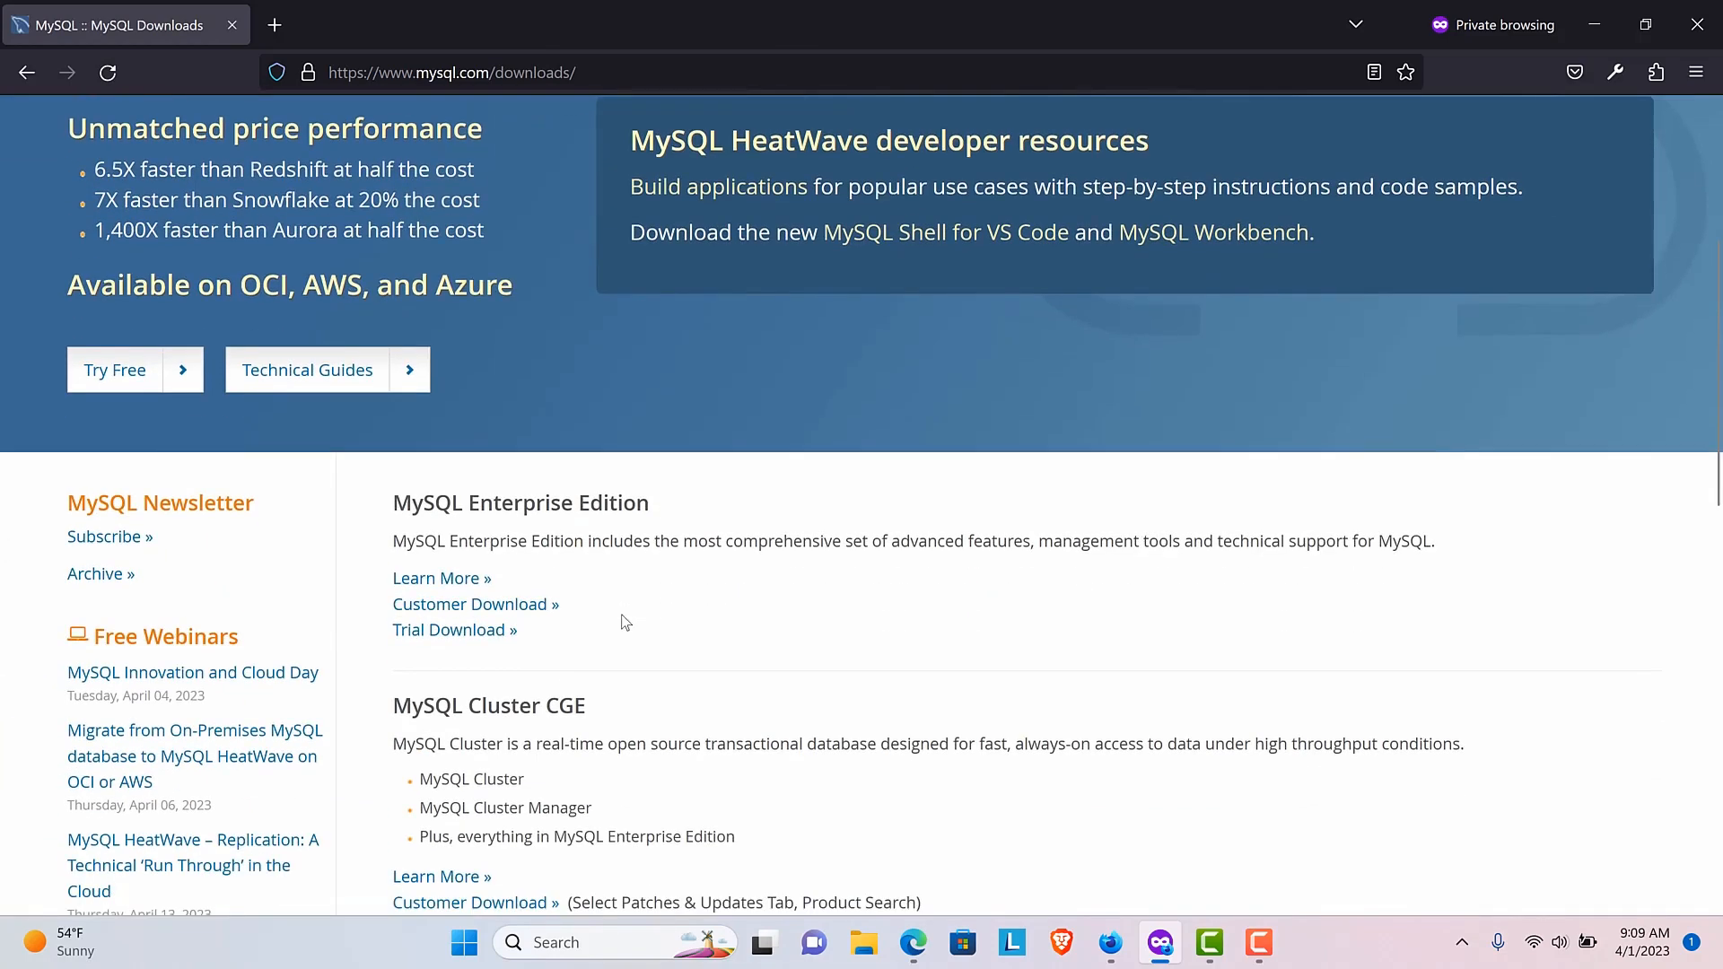
scroll(756, 612, "down", 1)
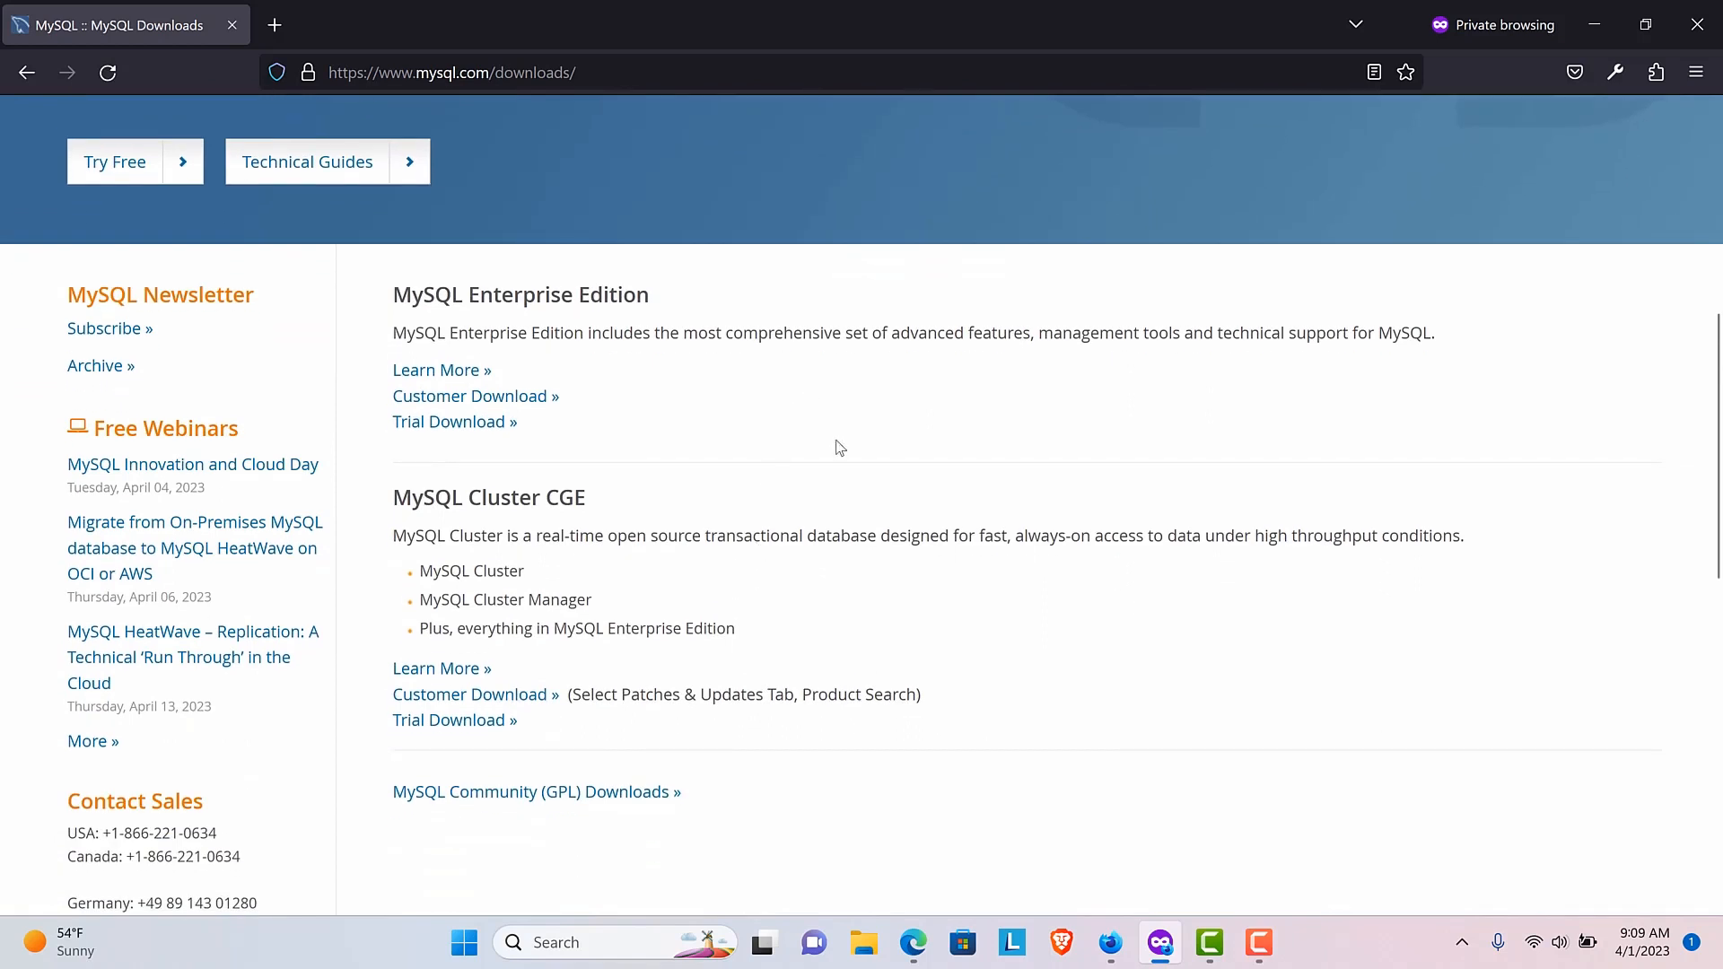
scroll(839, 457, "down", 1)
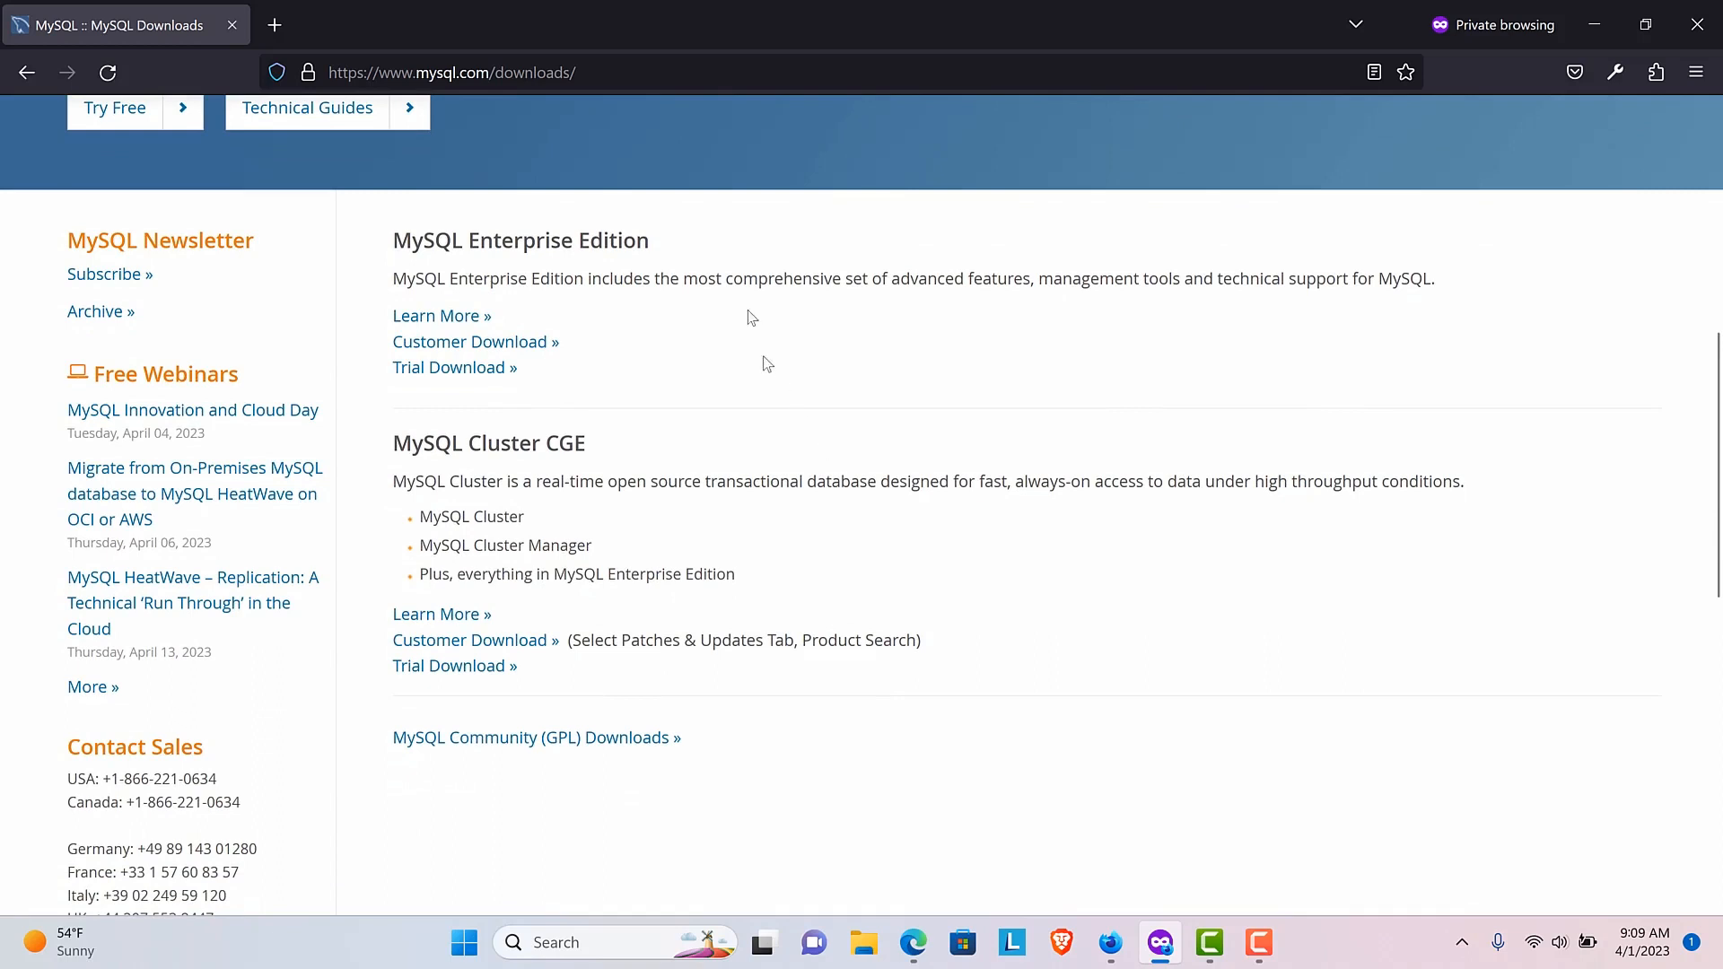
left_click_drag(666, 255, 389, 257)
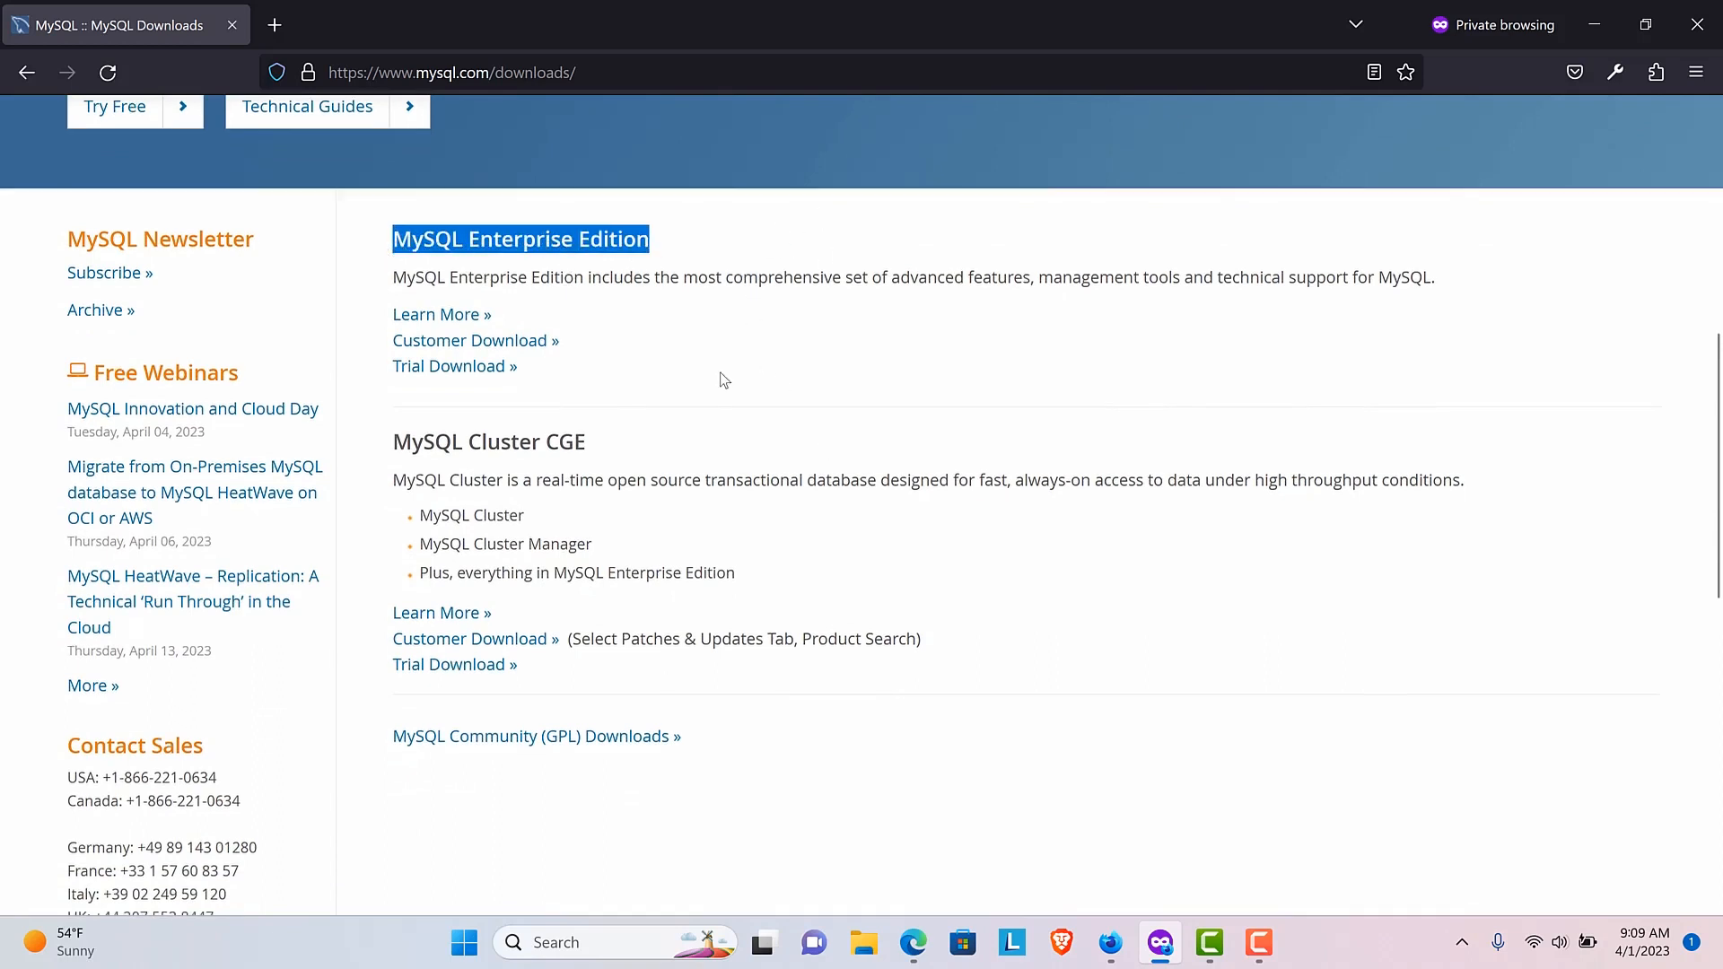
scroll(719, 377, "down", 1)
left_click(702, 210)
scroll(754, 473, "down", 3)
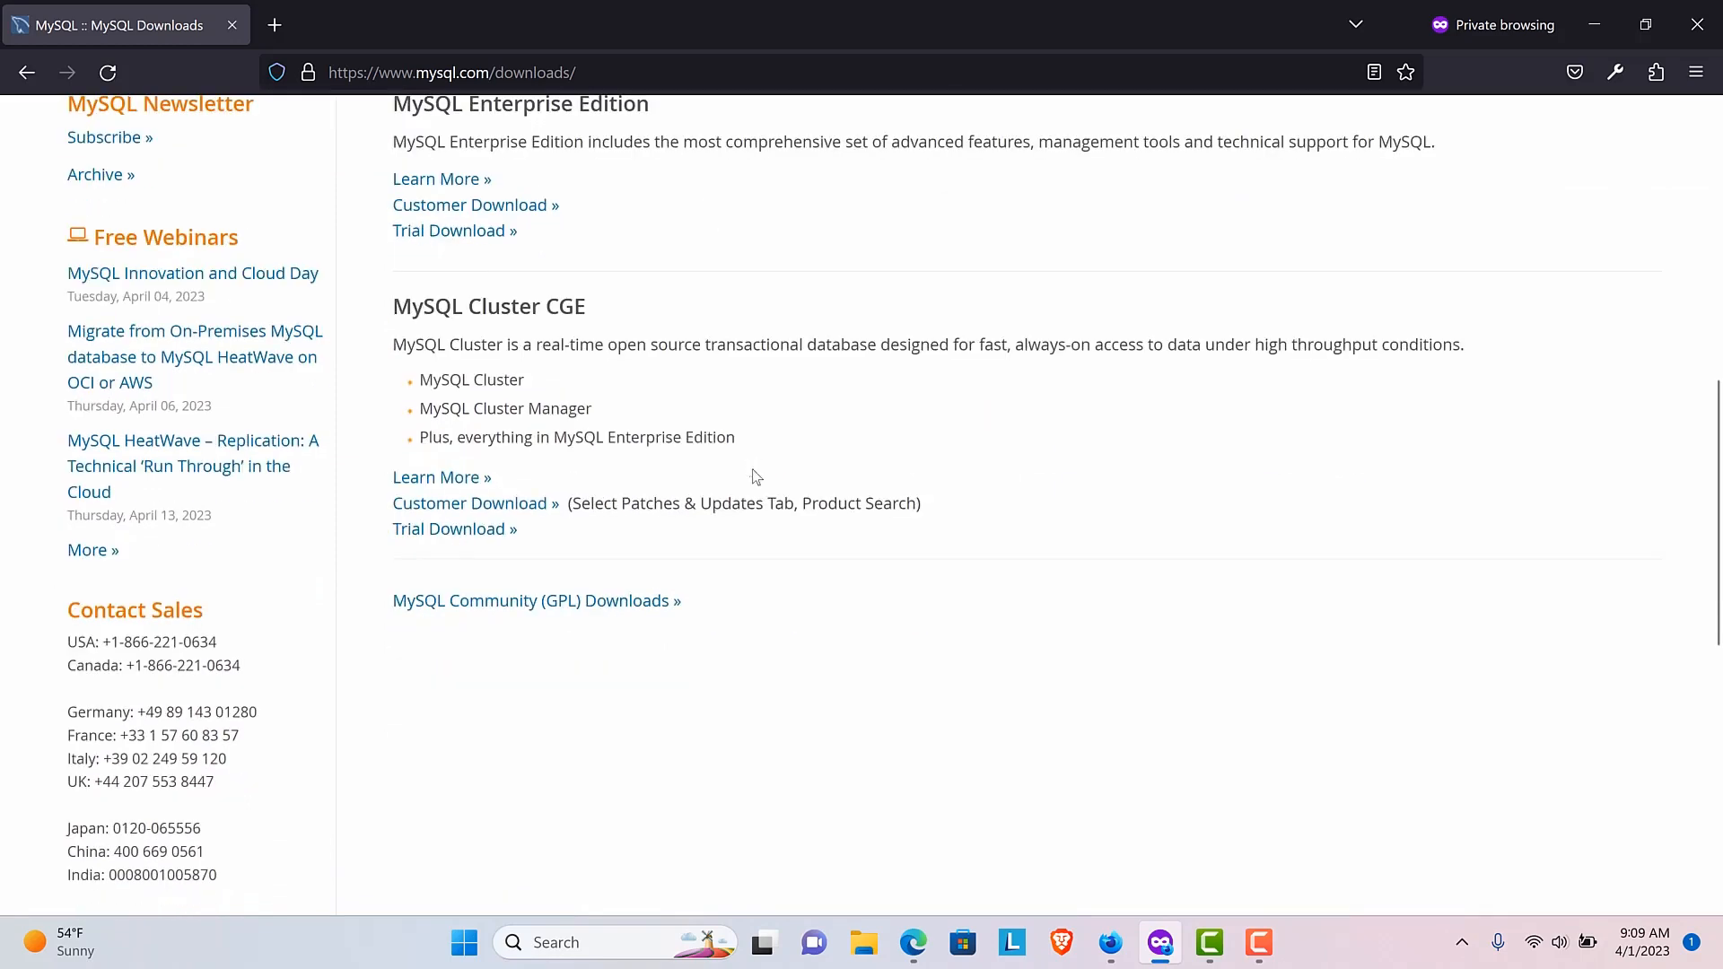
left_click_drag(690, 608, 520, 660)
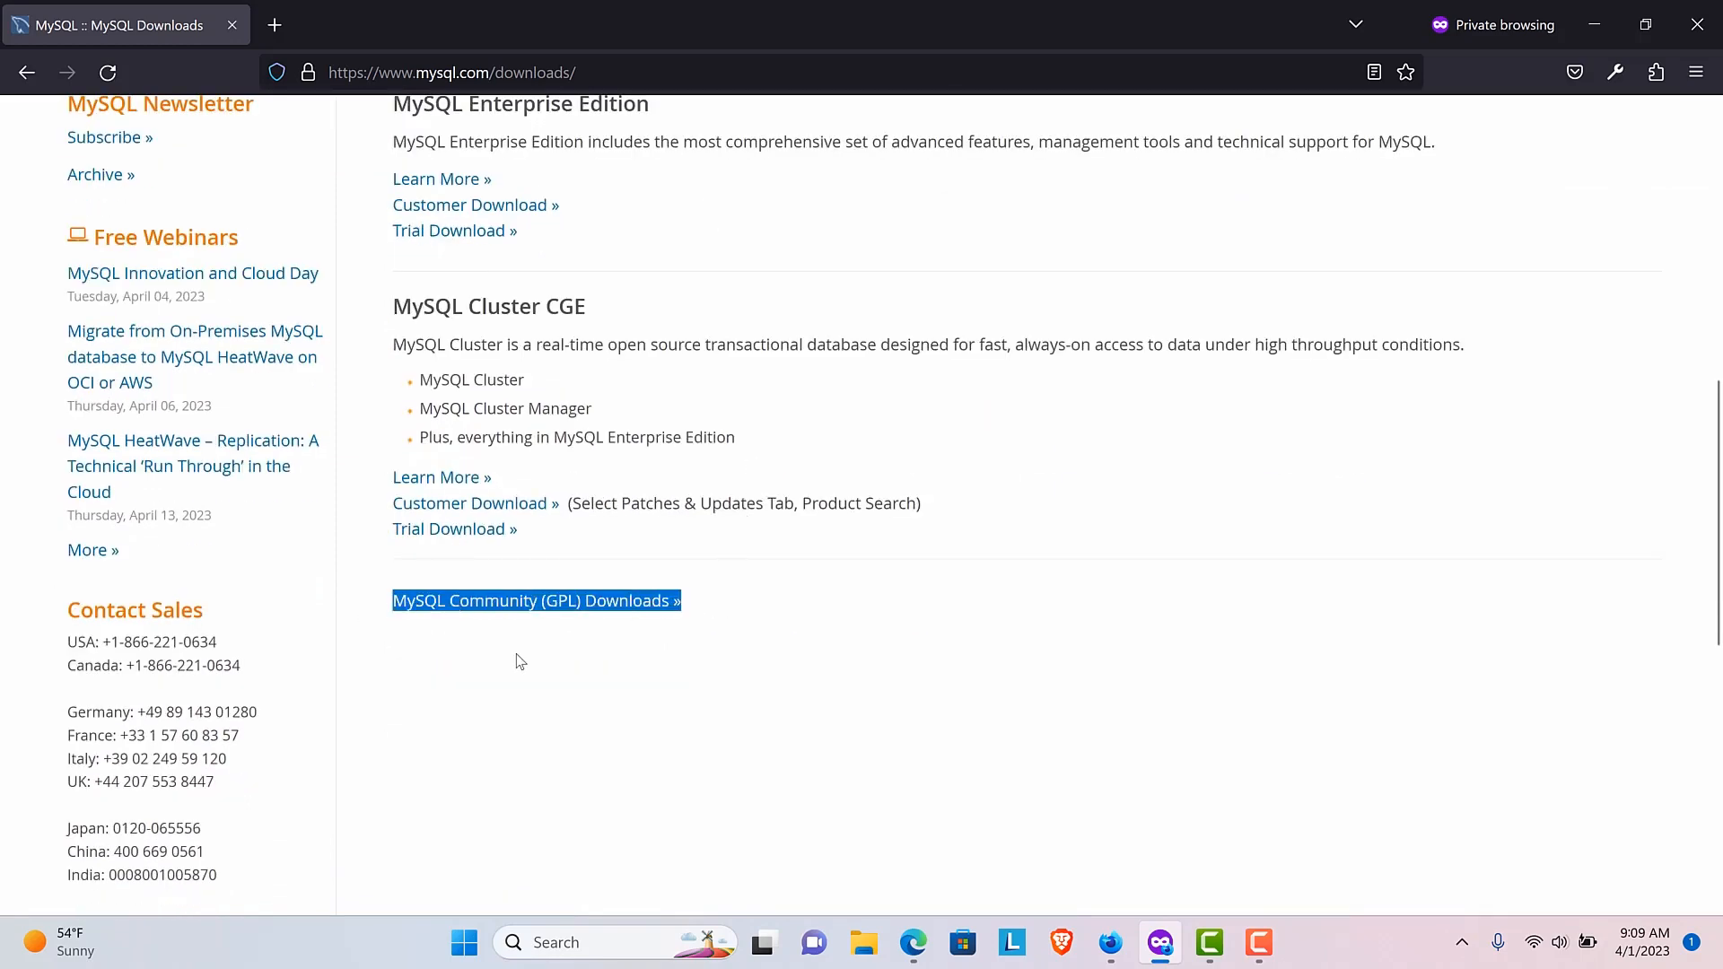
left_click(520, 660)
scroll(800, 607, "down", 2)
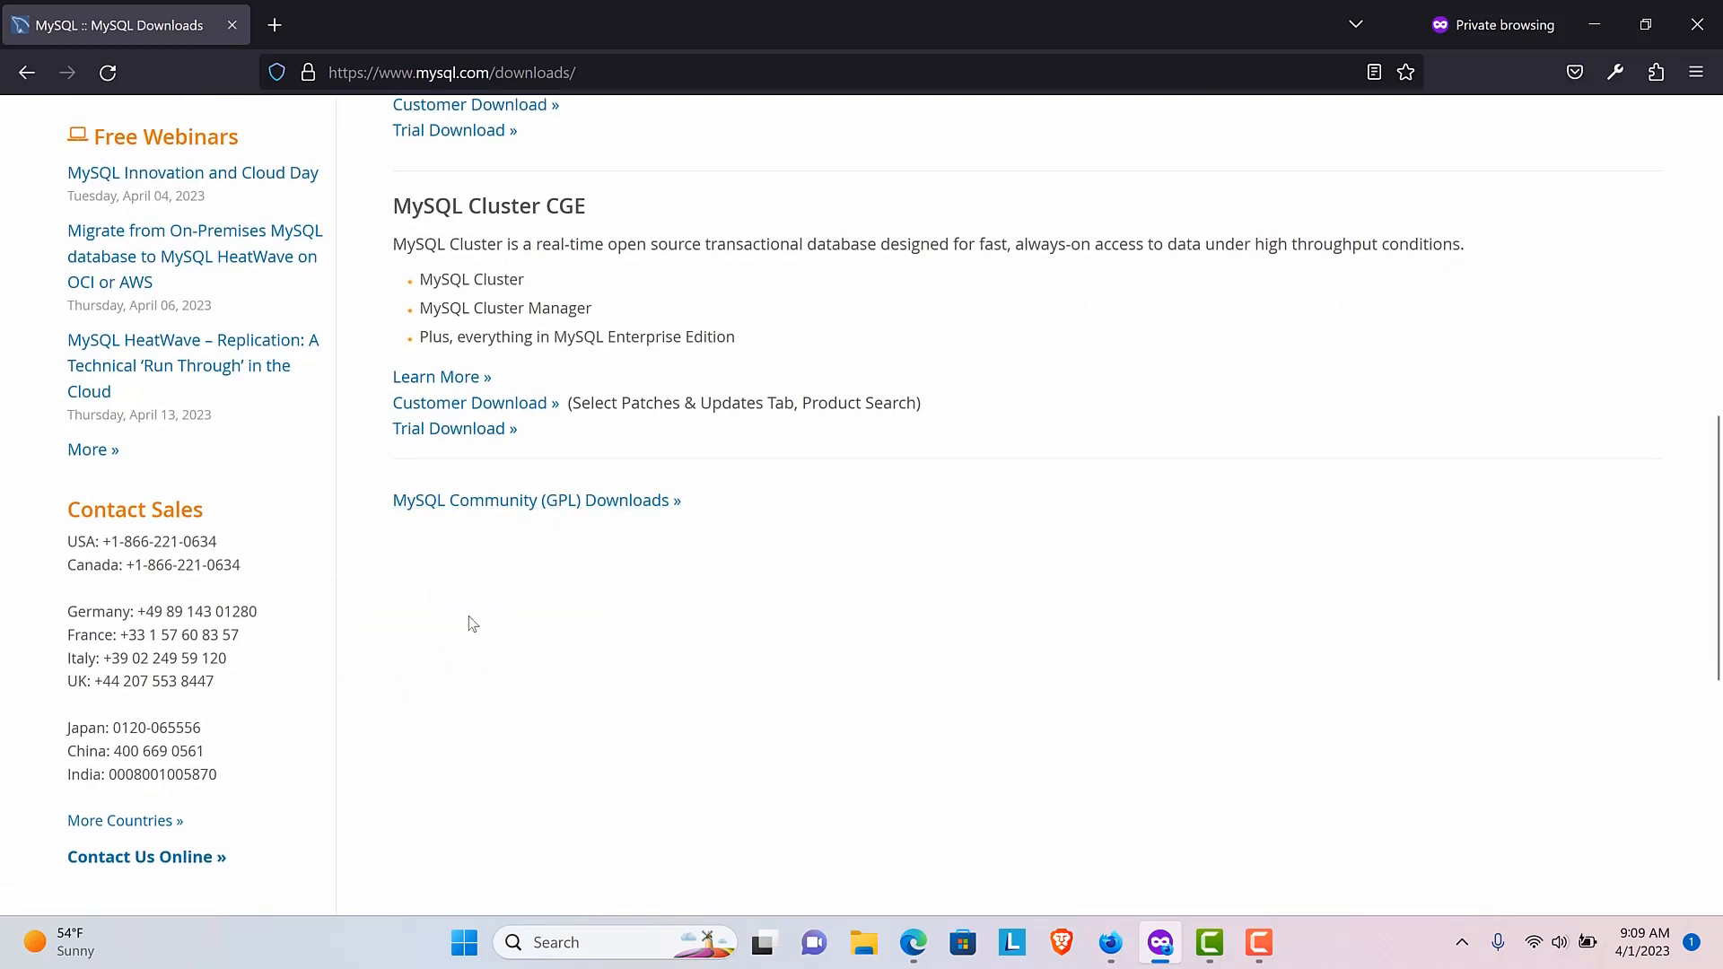
scroll(527, 630, "down", 3)
scroll(539, 627, "down", 10)
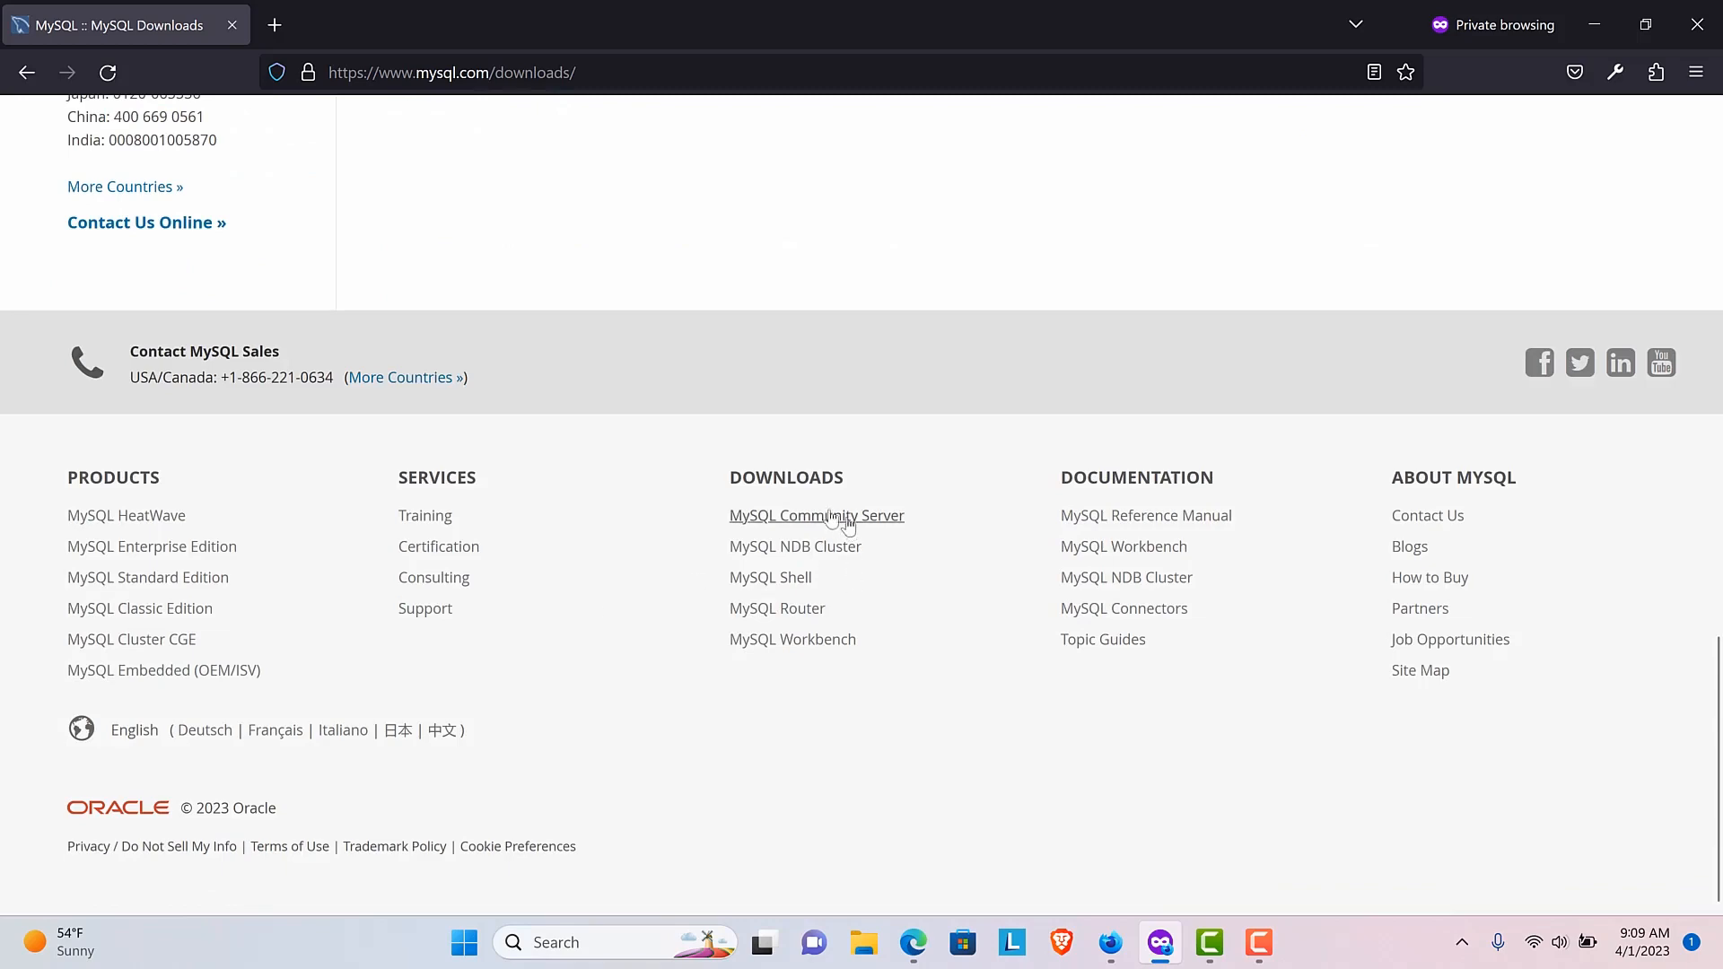
- Open the MySQL Community (GPL) Downloads page and go to MySQL Community Server
scroll(844, 518, "up", 10)
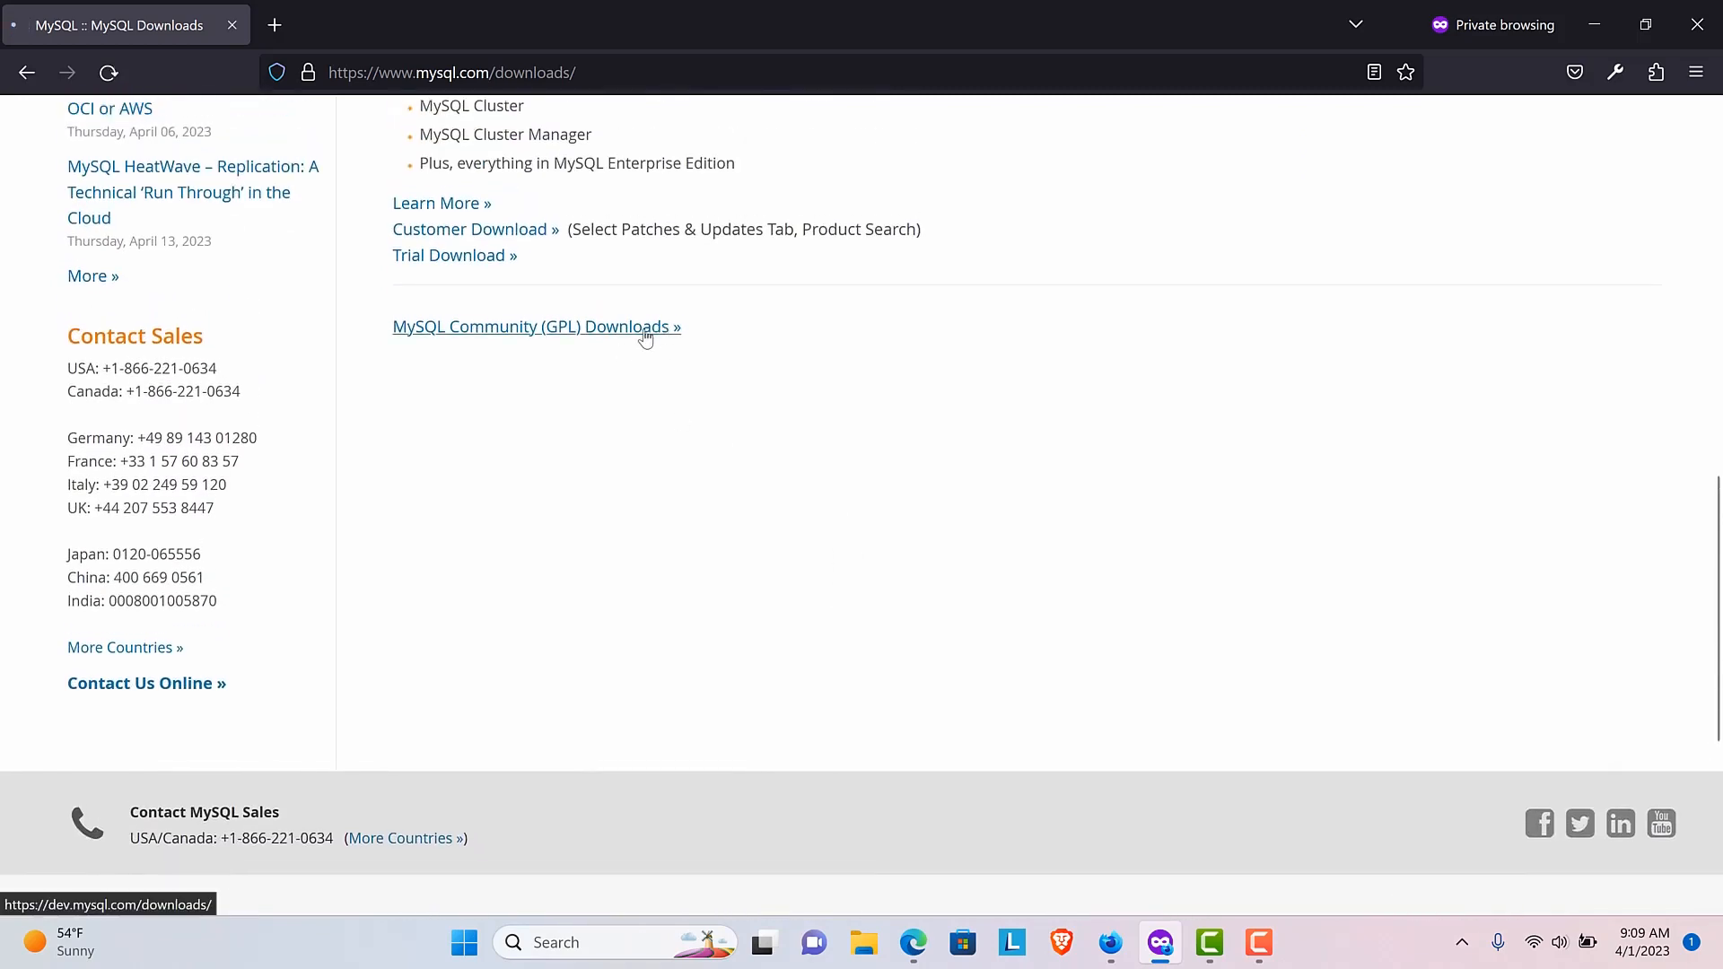
left_click(646, 328)
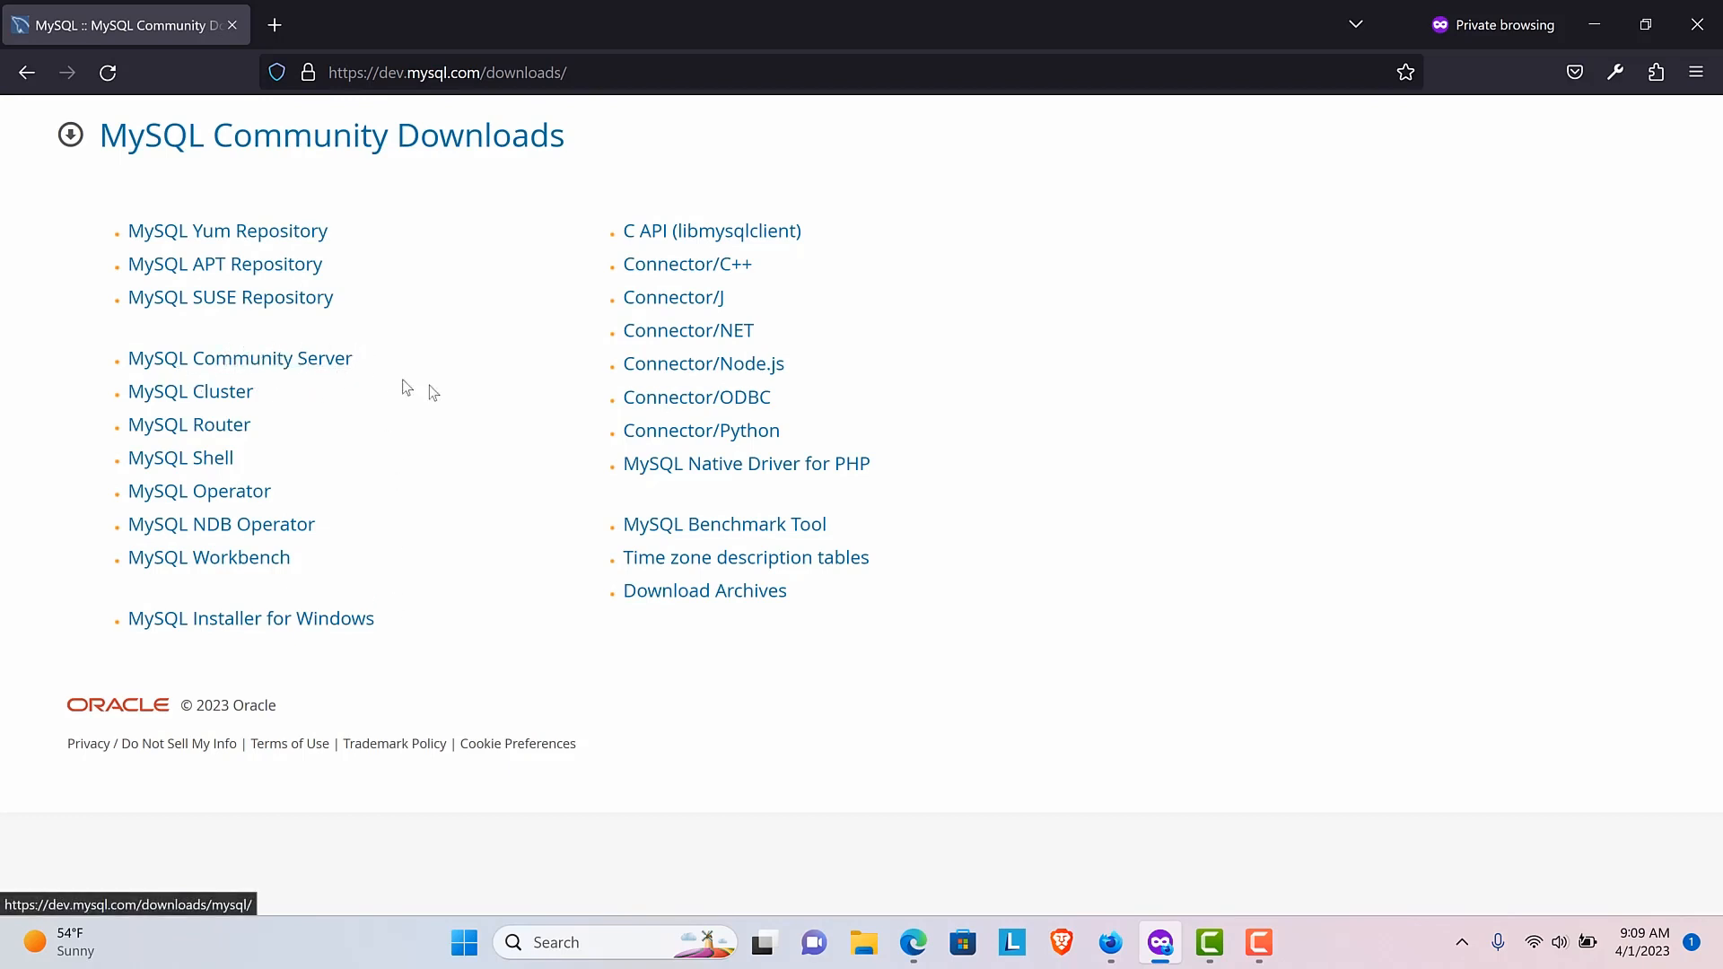
left_click(311, 360)
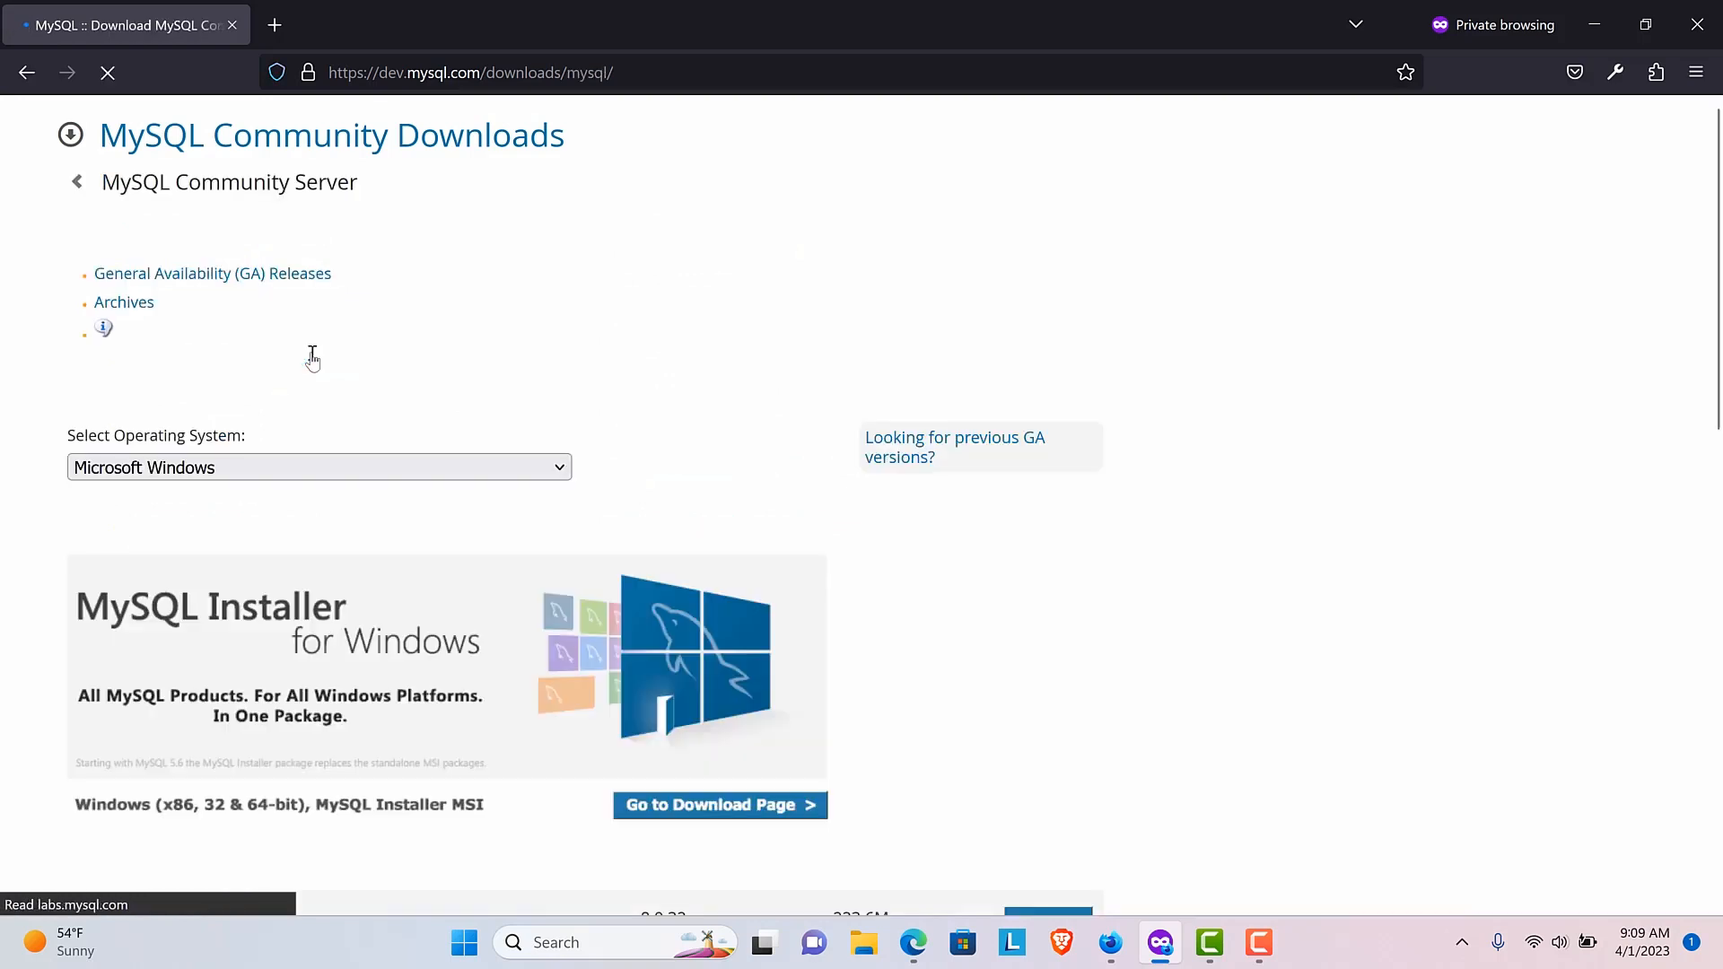
- Check the operating system choices for MySQL Community Server, leaving Microsoft Windows selected
scroll(541, 393, "down", 2)
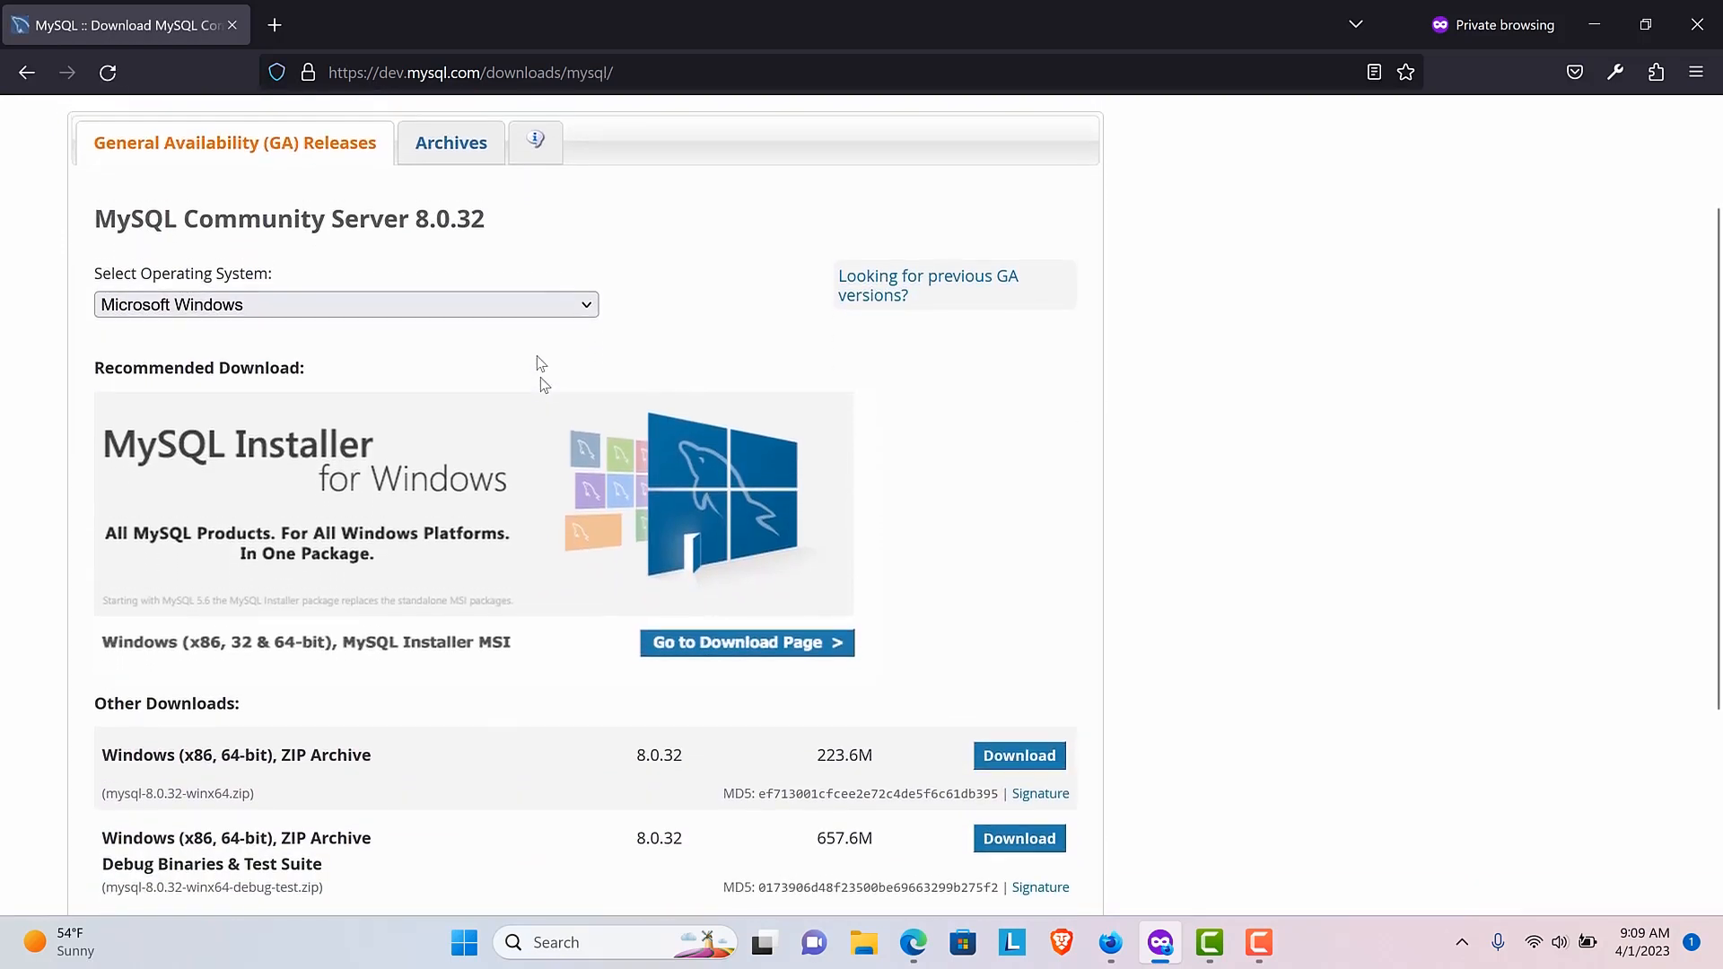
left_click(519, 302)
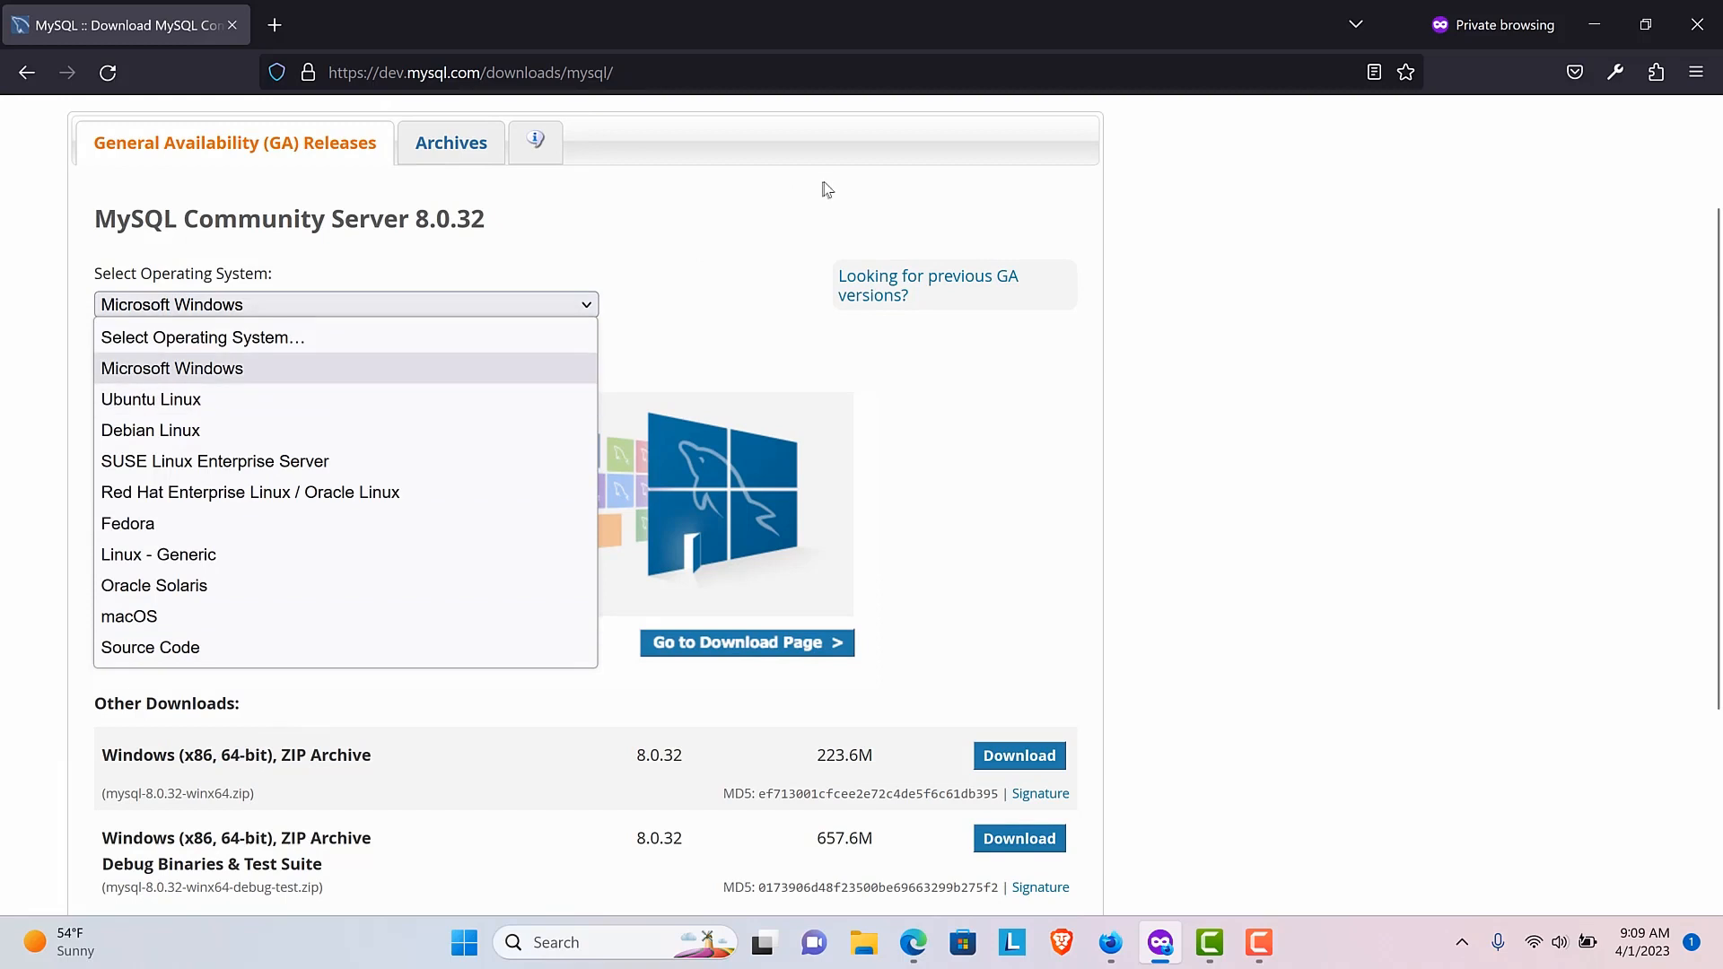
left_click(699, 302)
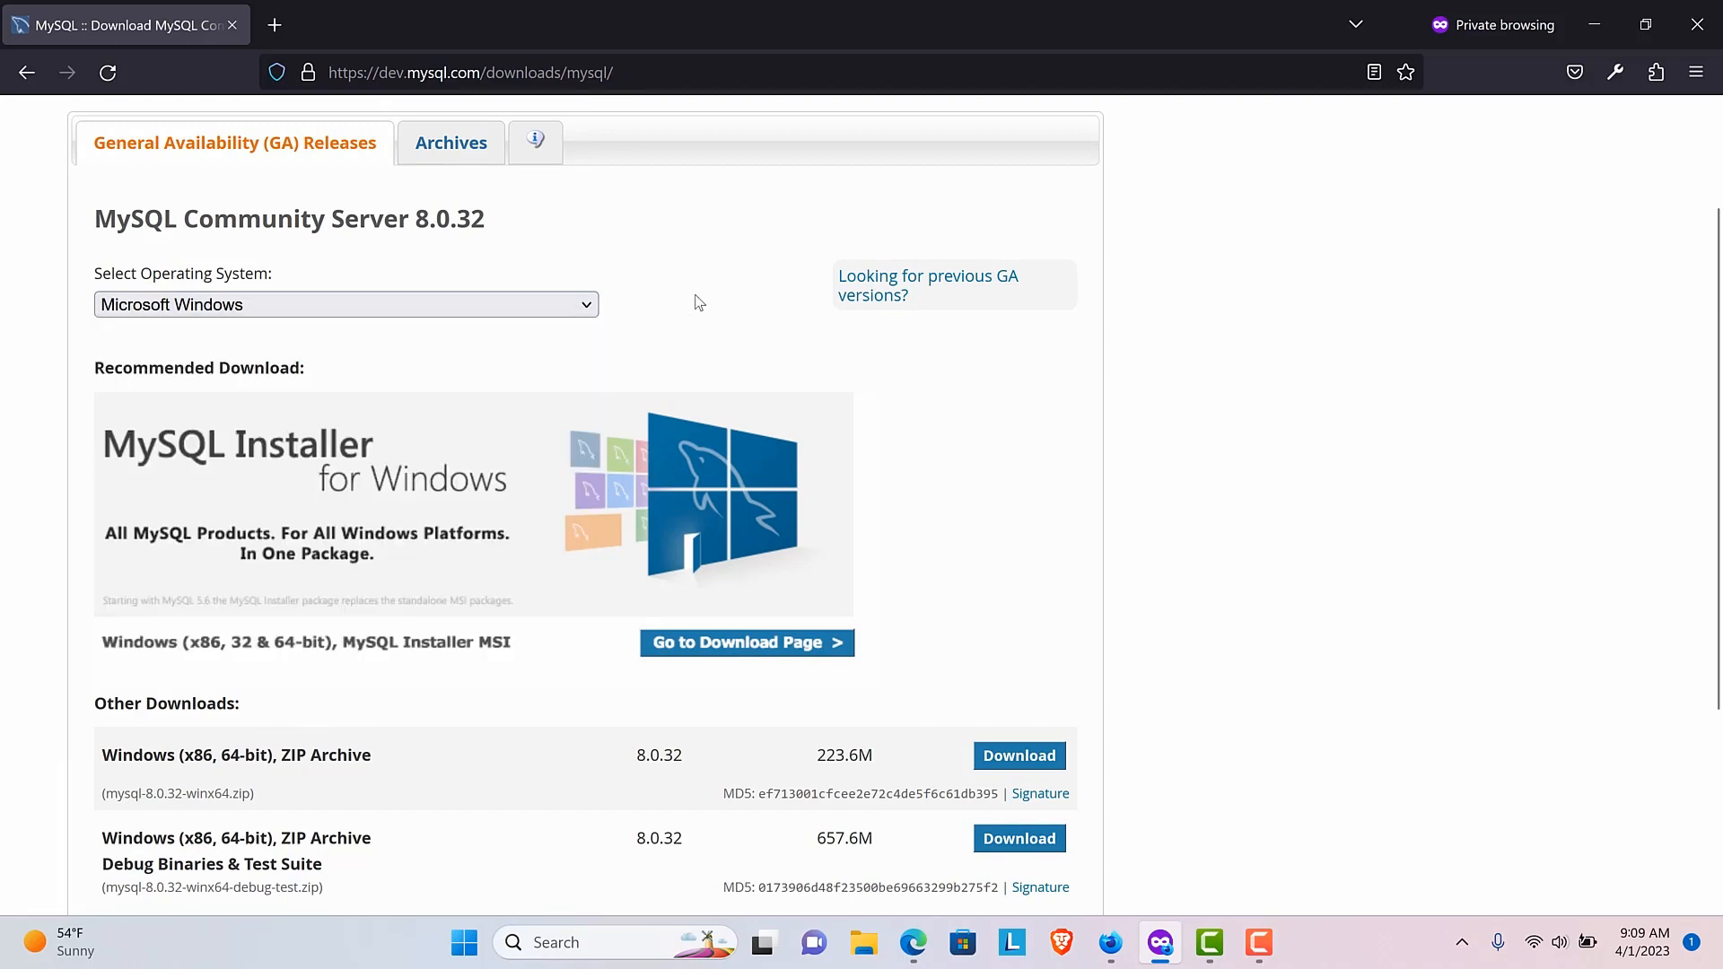
- Examine the Community Server version, the recommended MySQL Installer for Windows, and the other ZIP archive downloads
scroll(525, 427, "down", 2)
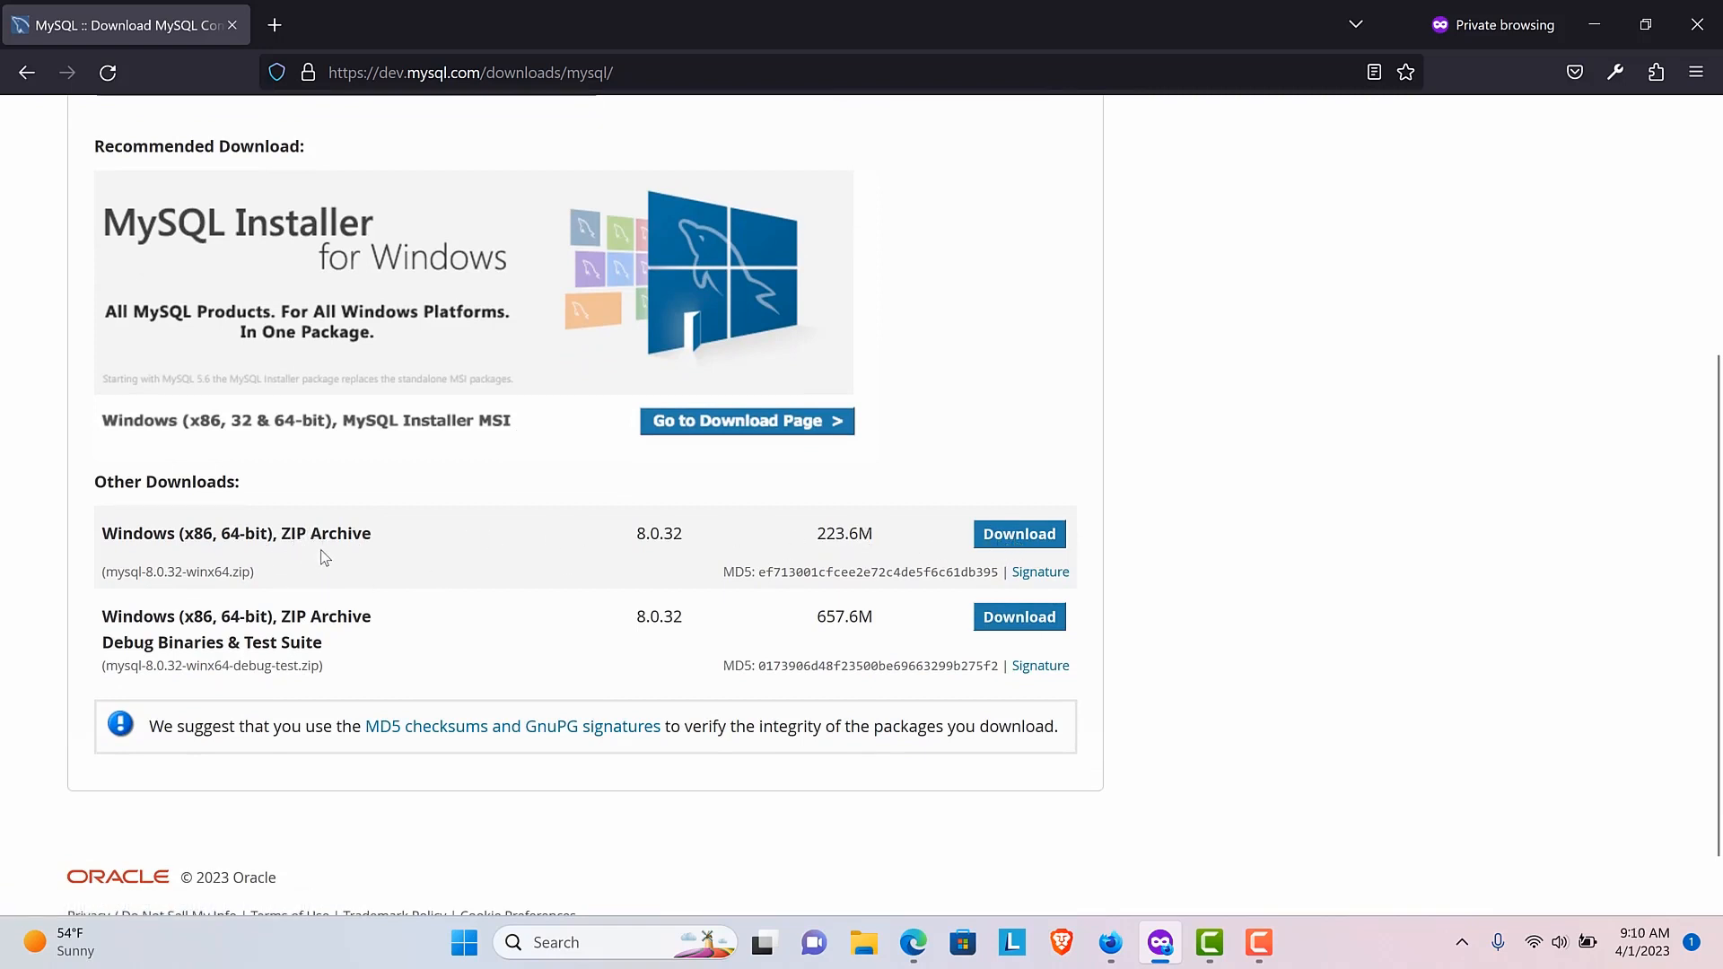
scroll(359, 549, "up", 1)
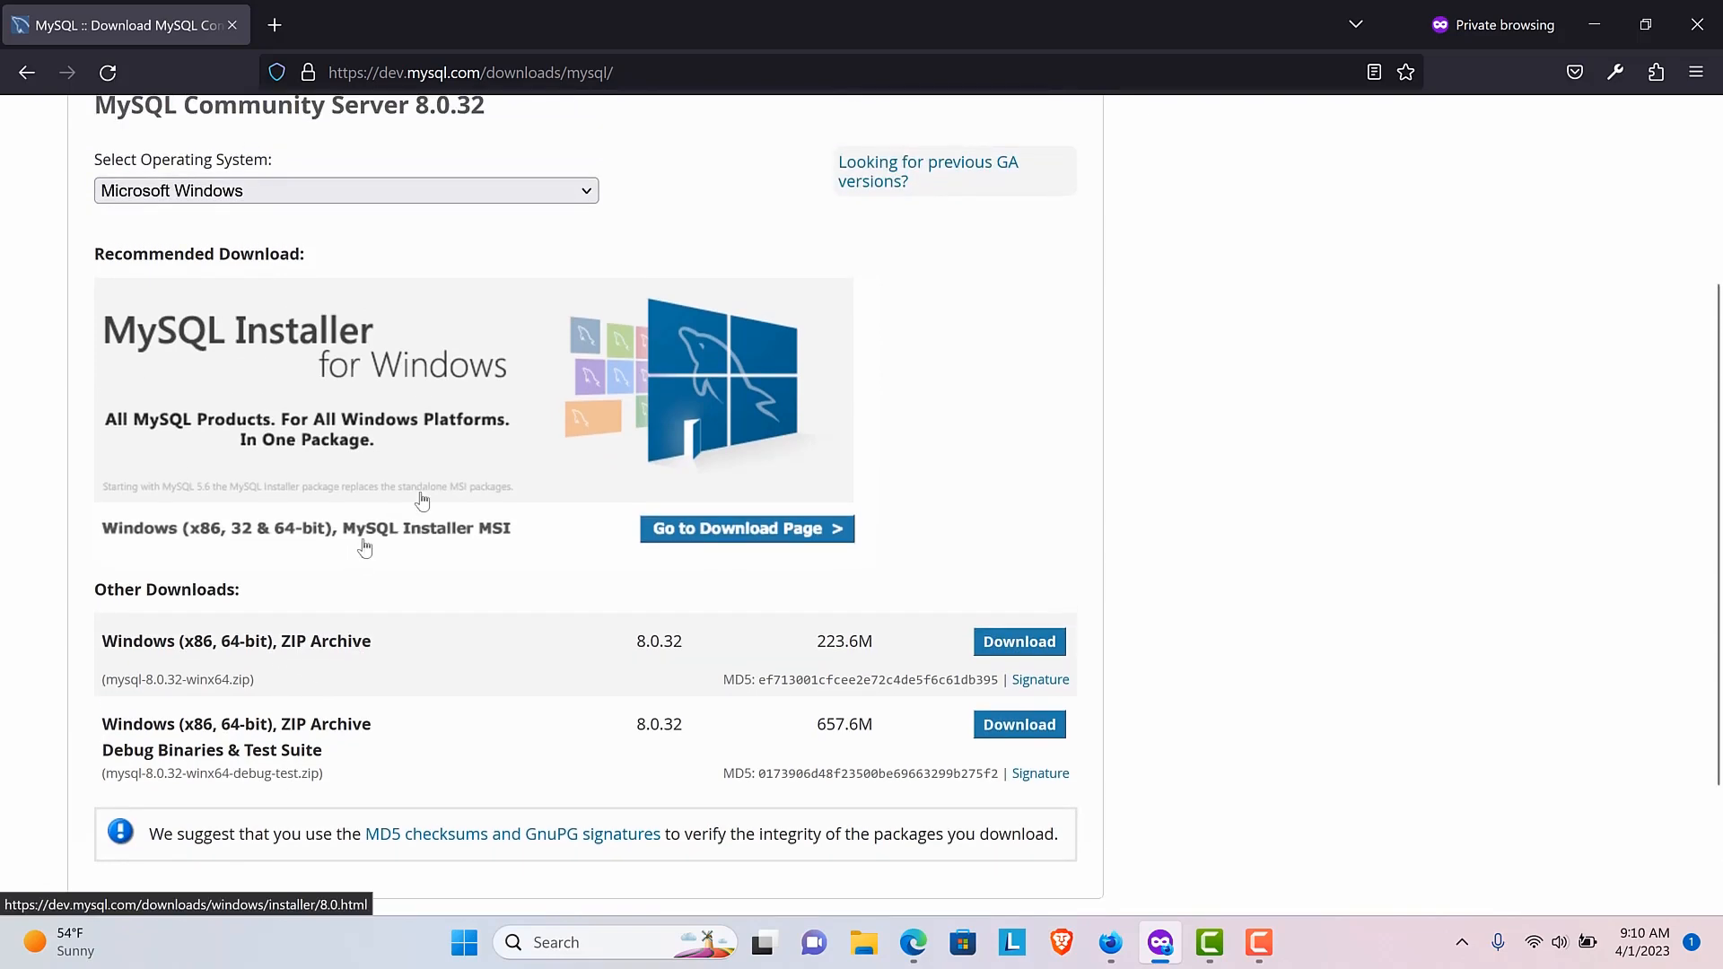
scroll(420, 497, "up", 1)
scroll(423, 457, "down", 1)
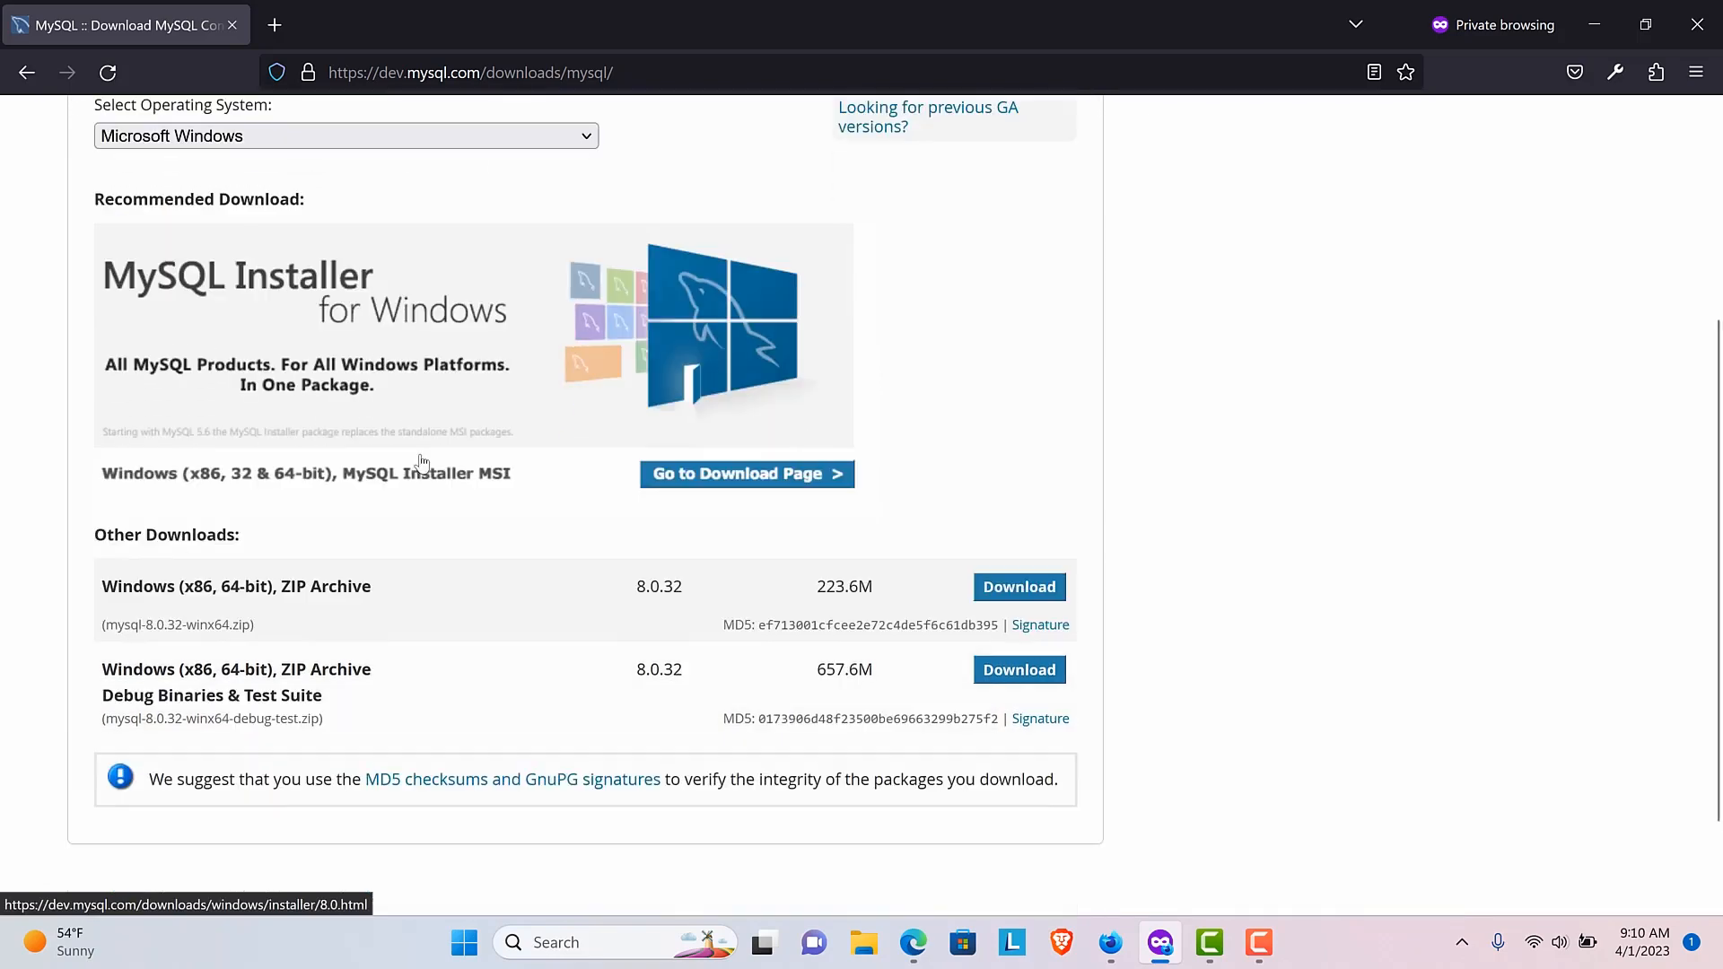
scroll(300, 586, "up", 2)
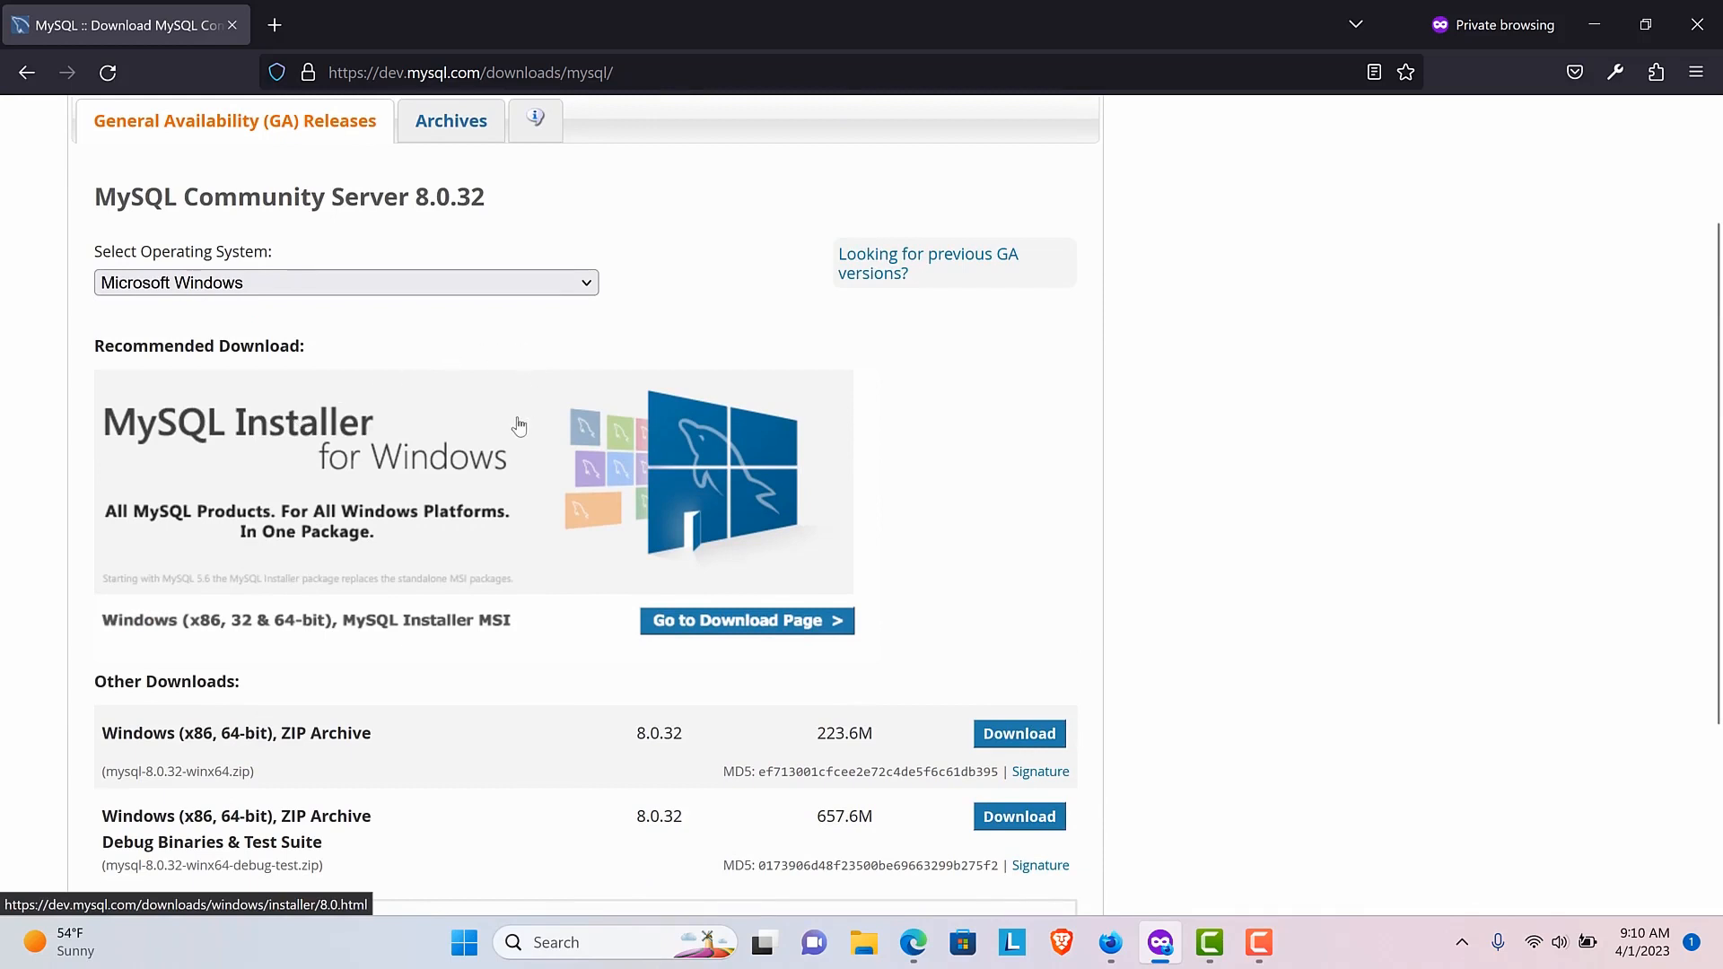
scroll(519, 427, "down", 1)
scroll(298, 596, "down", 1)
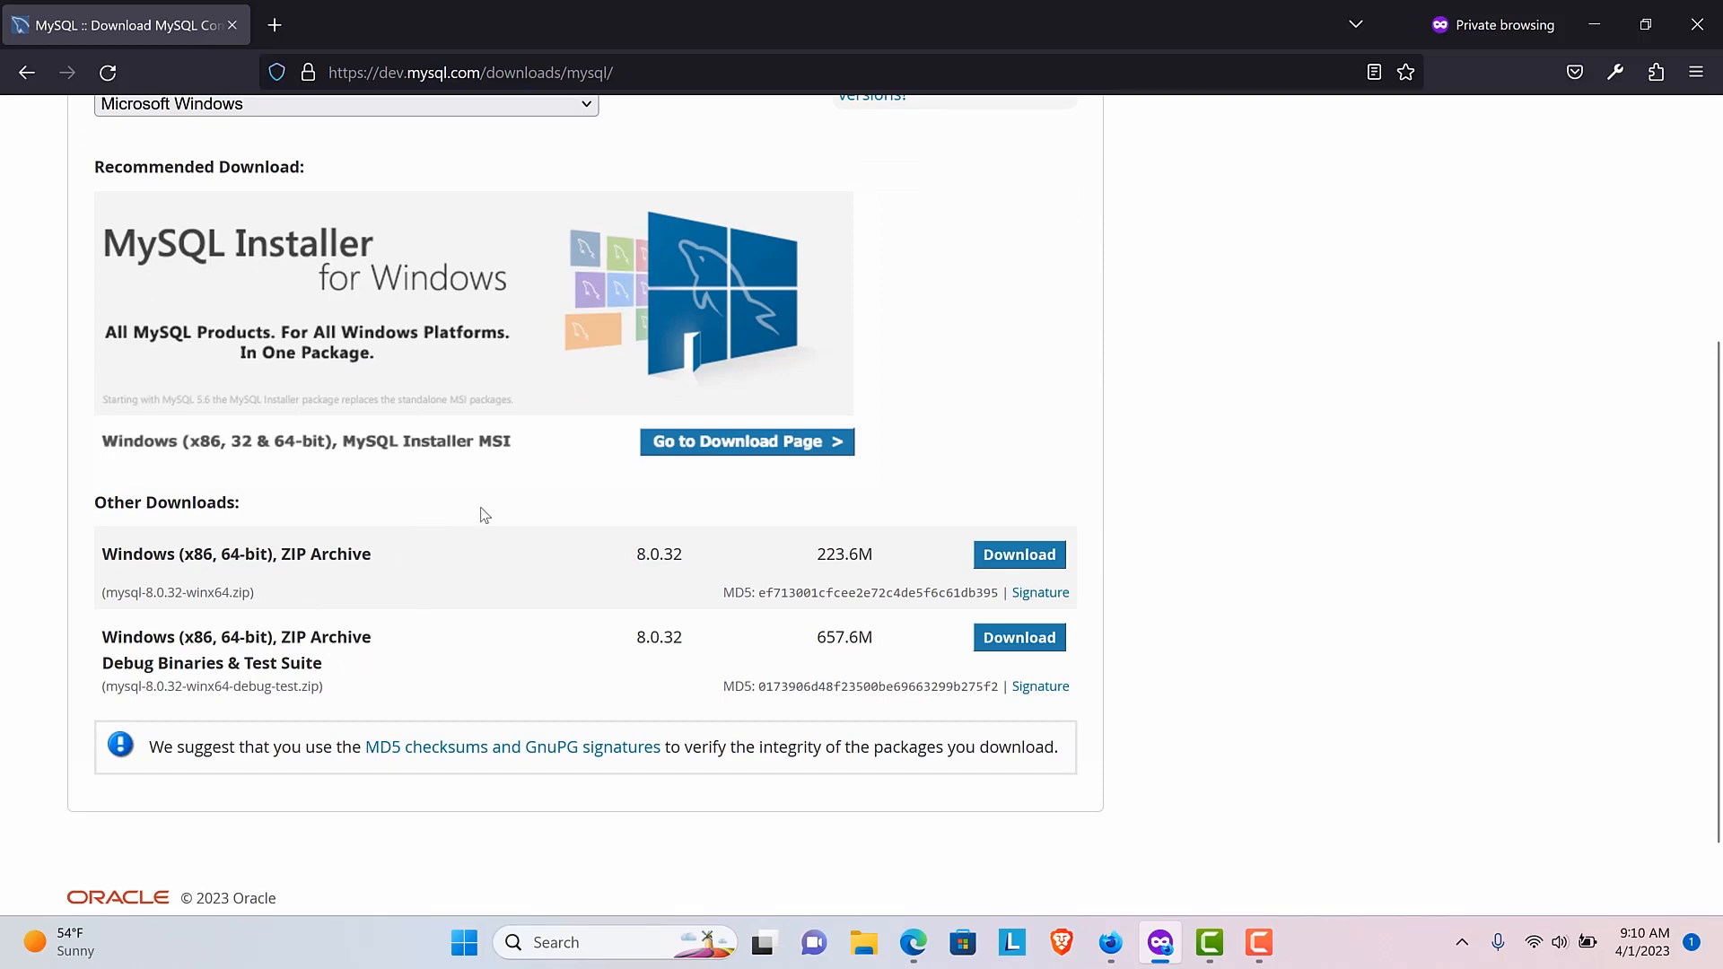
scroll(482, 512, "up", 1)
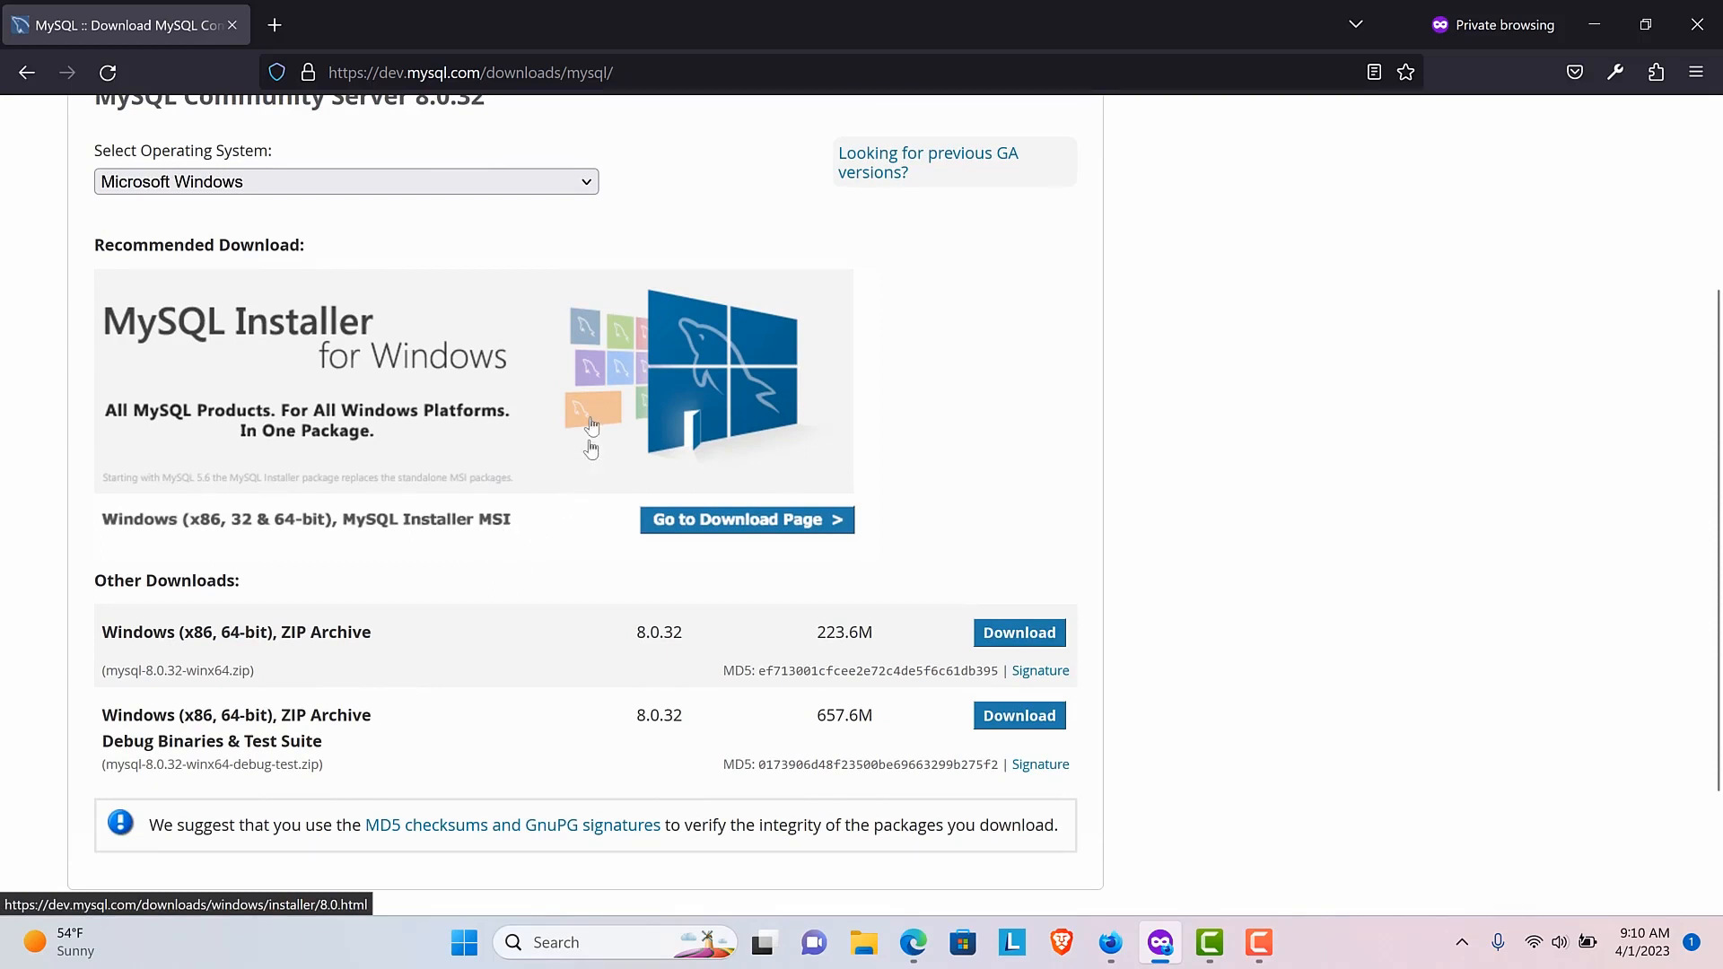
scroll(584, 426, "up", 1)
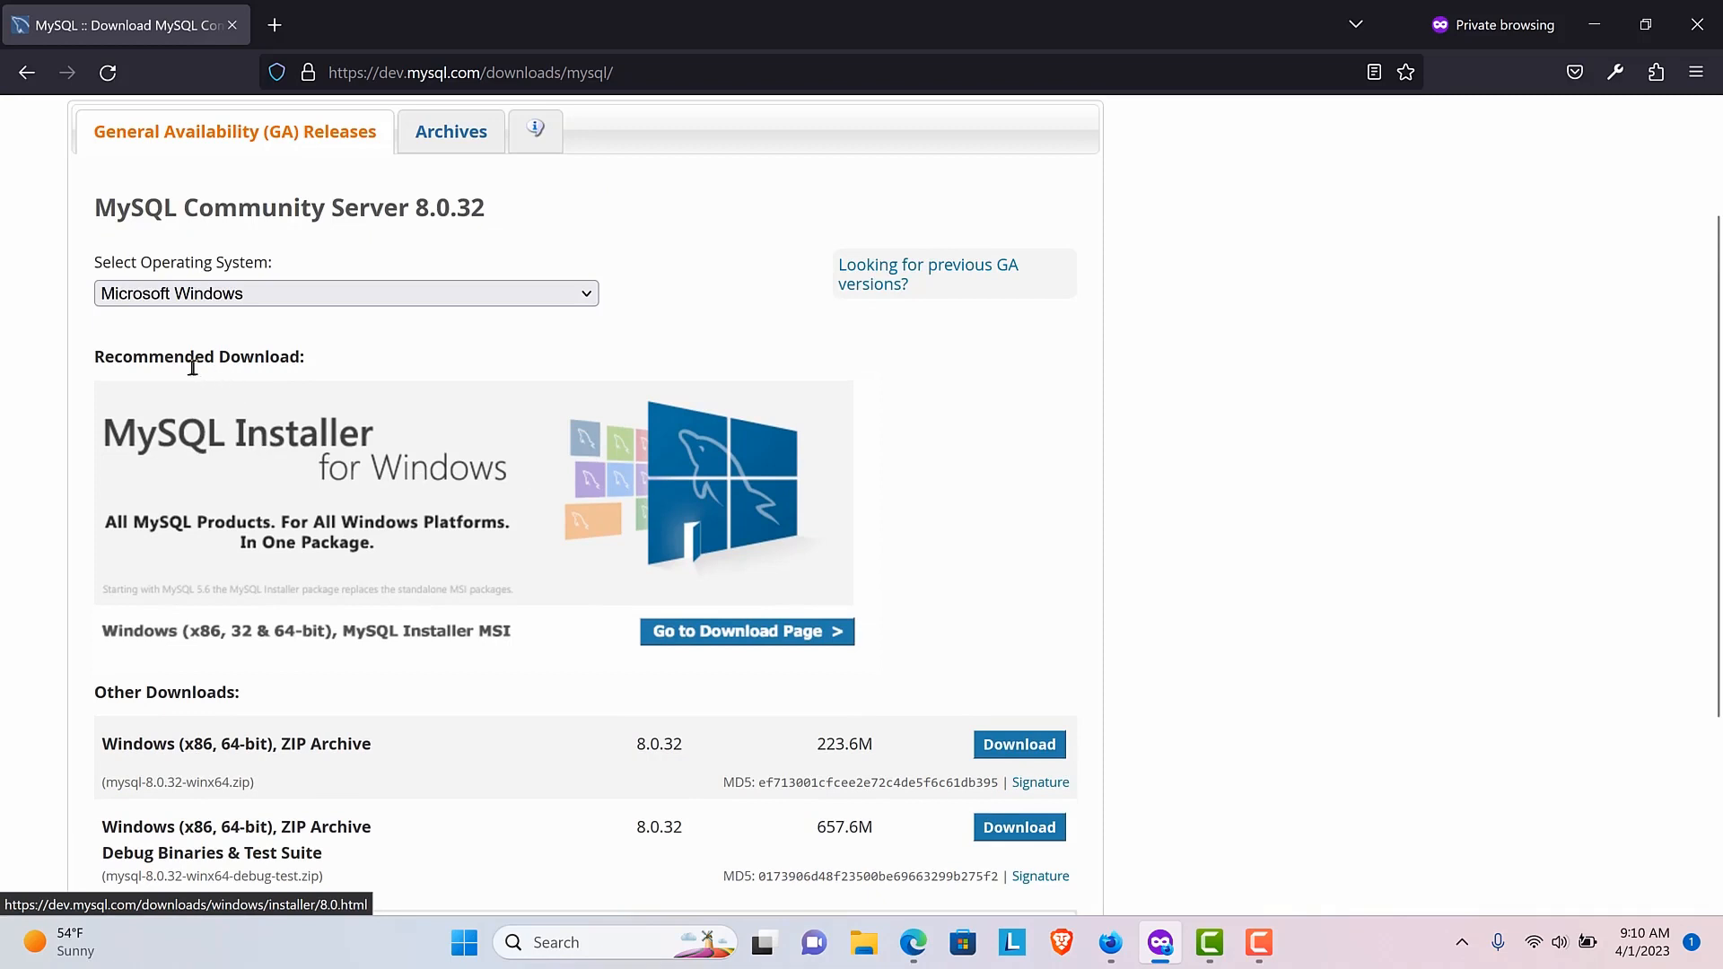
left_click_drag(307, 368, 131, 350)
scroll(377, 352, "down", 1)
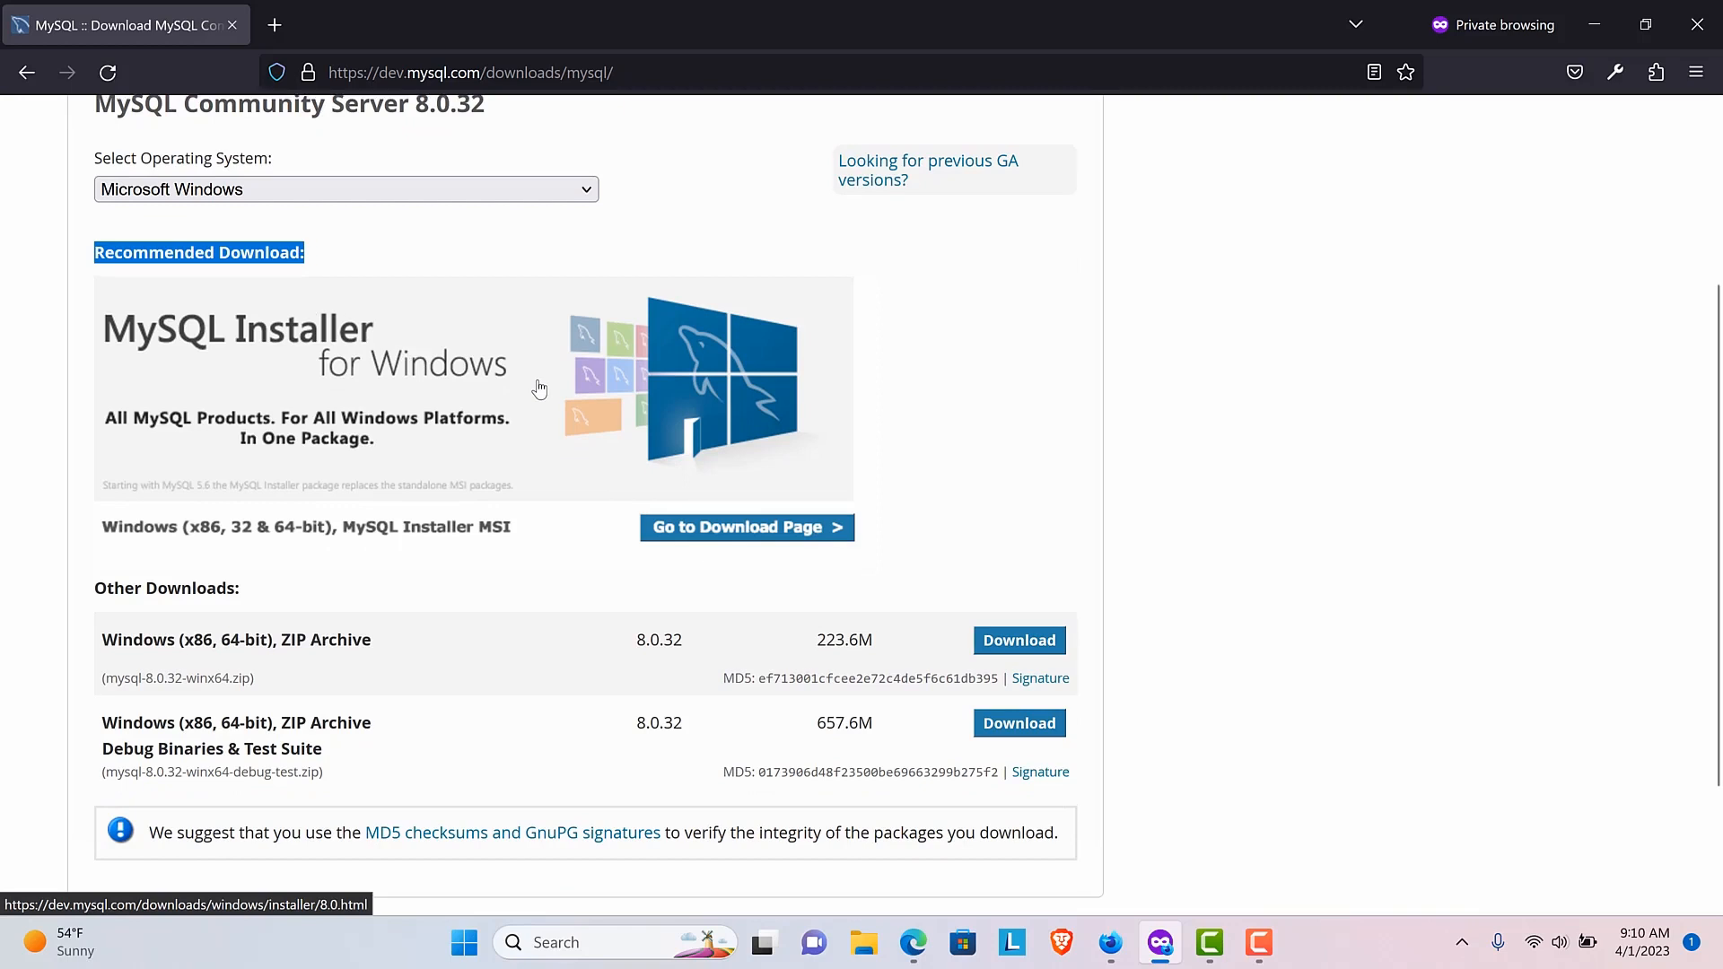
scroll(539, 388, "up", 1)
left_click_drag(496, 243, 420, 224)
left_click(499, 223)
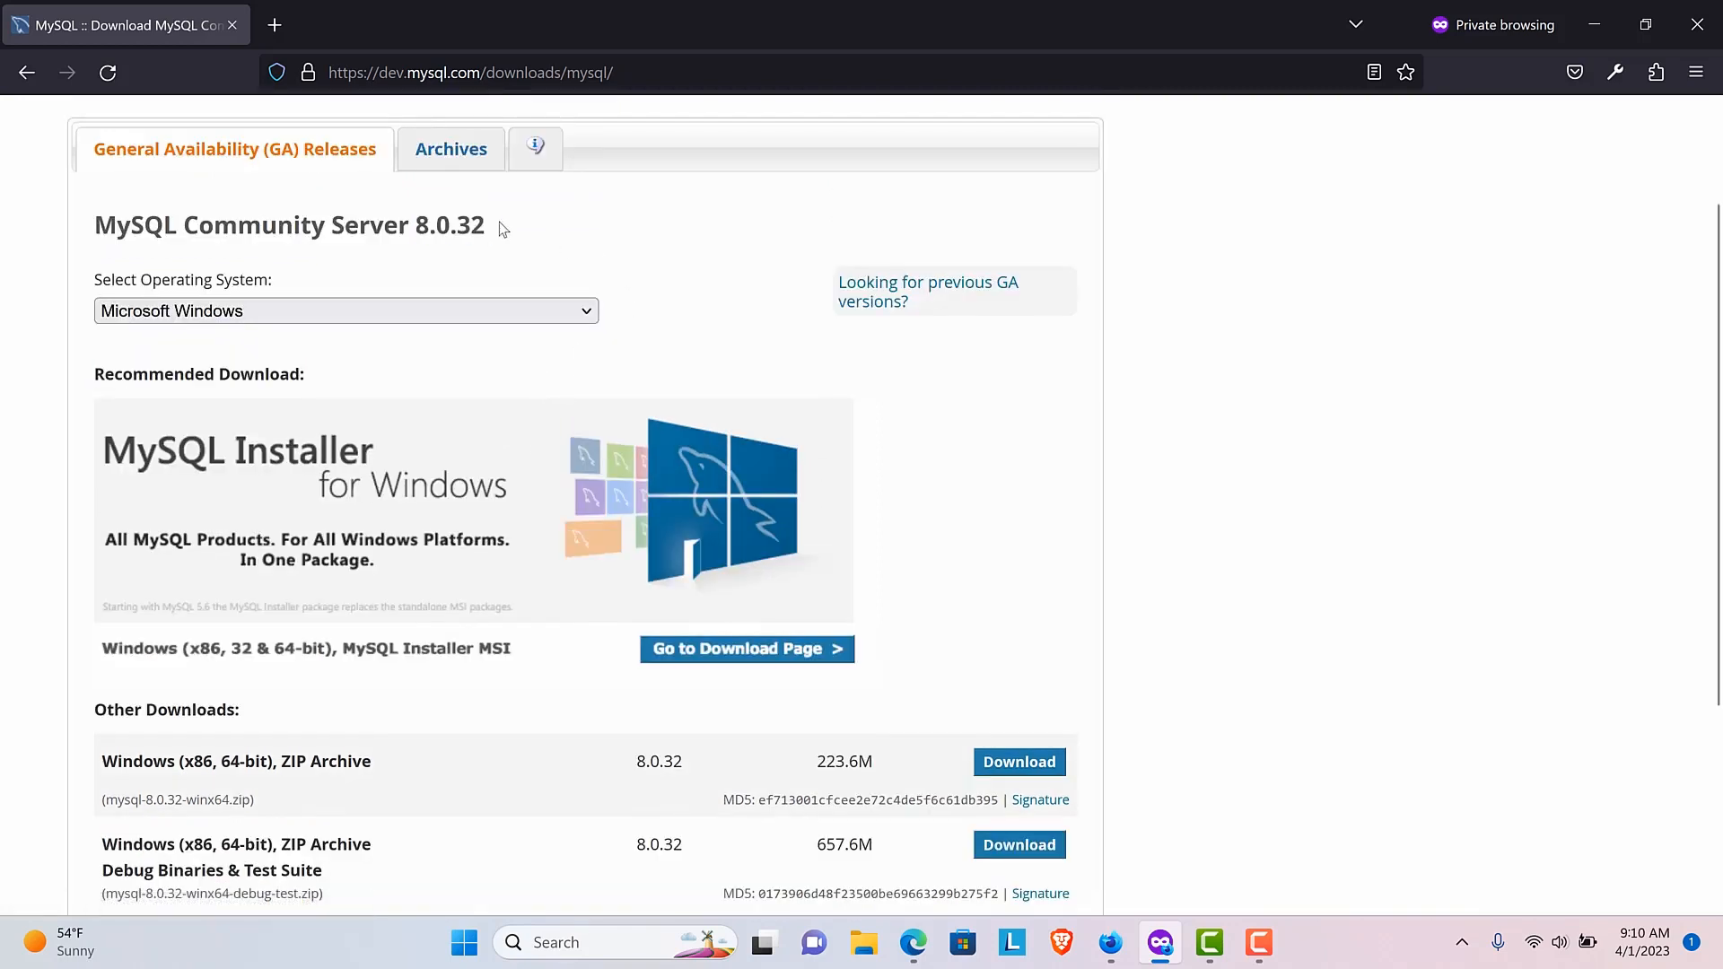
- Open the recommended MySQL Installer for Windows download page and check its operating system choices
left_click(451, 541)
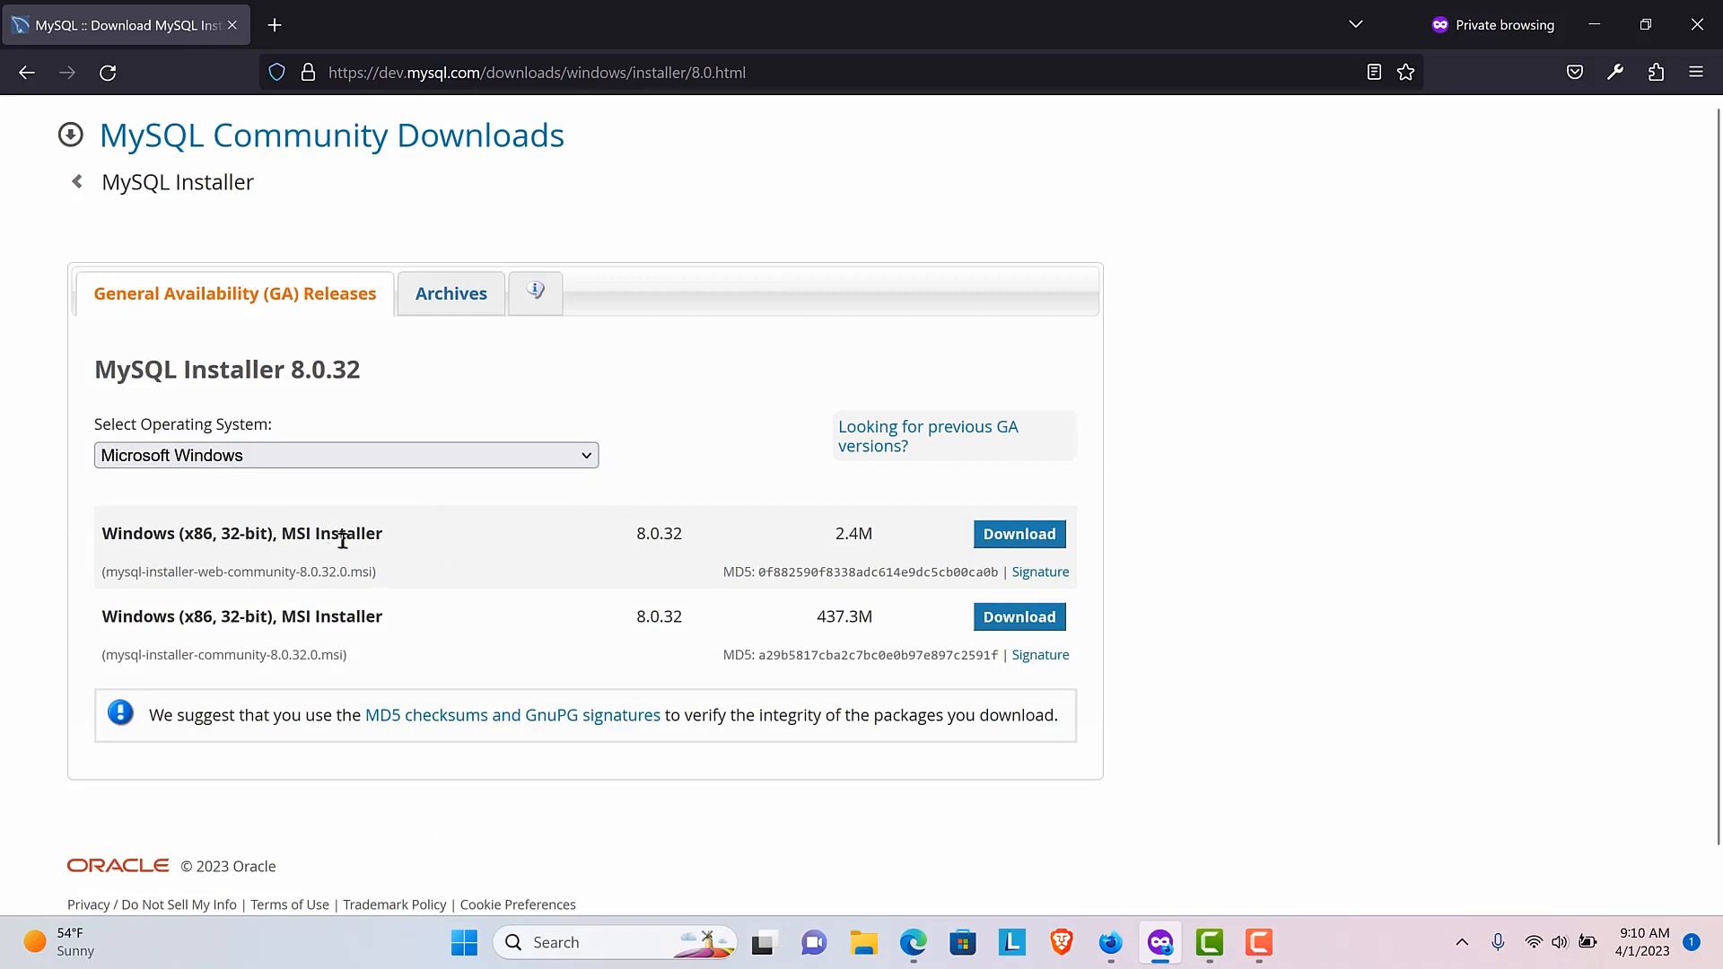
scroll(349, 541, "down", 1)
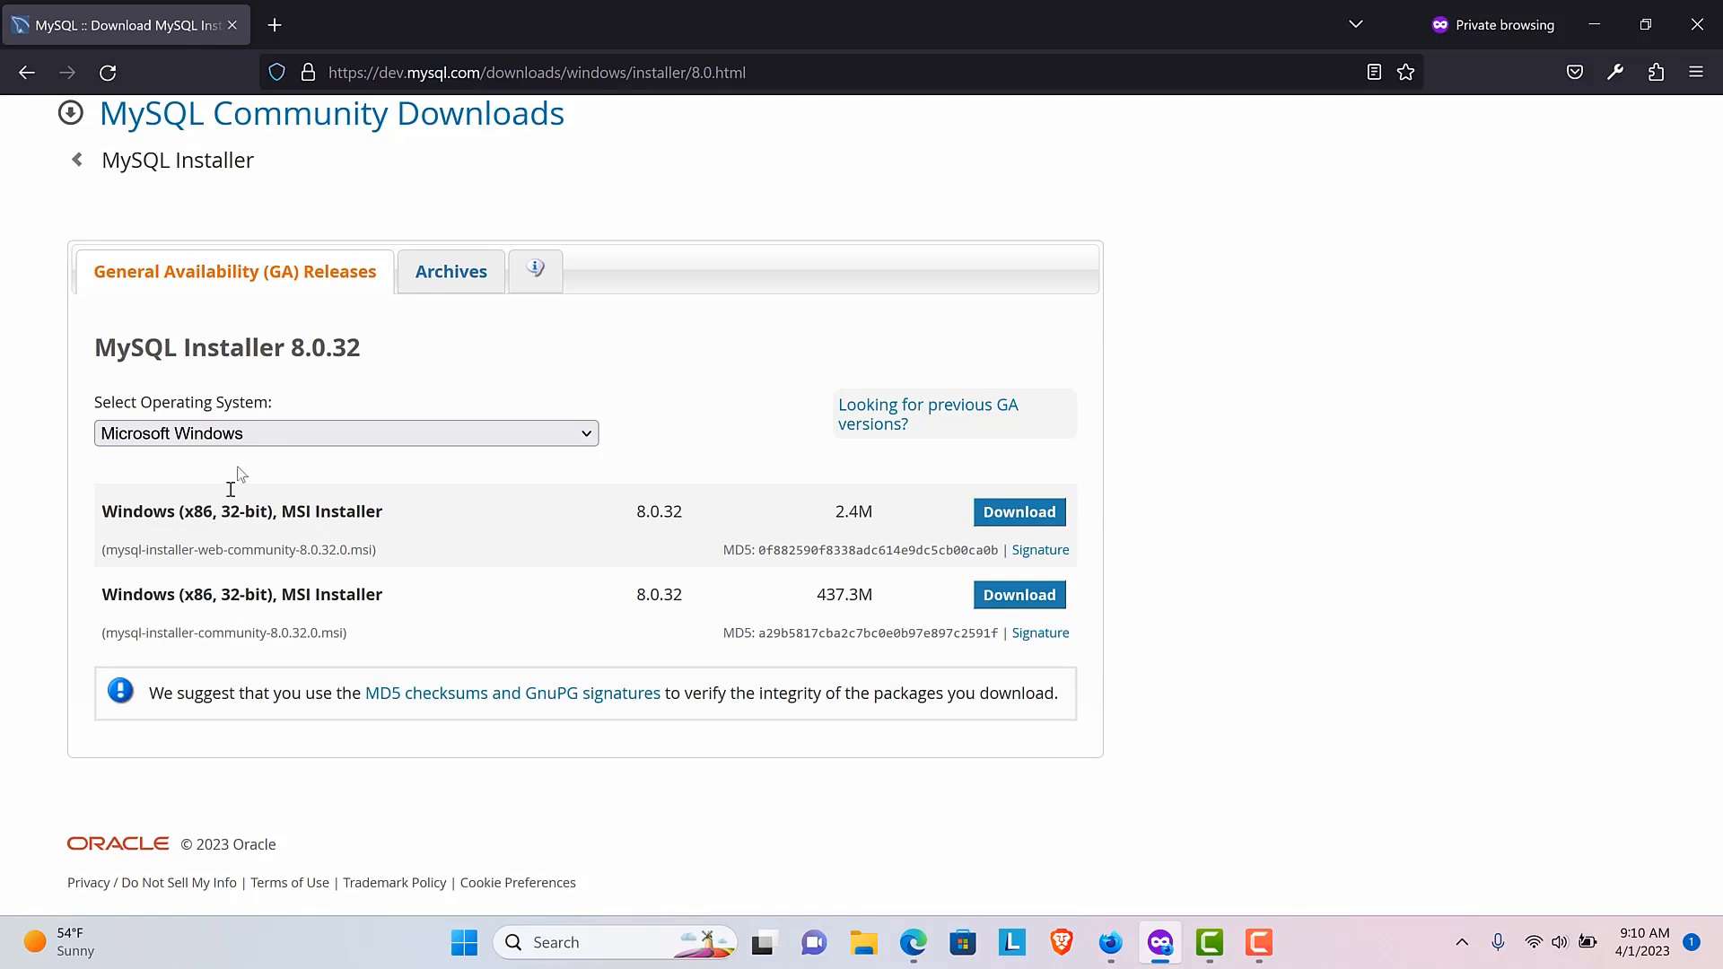
left_click(262, 439)
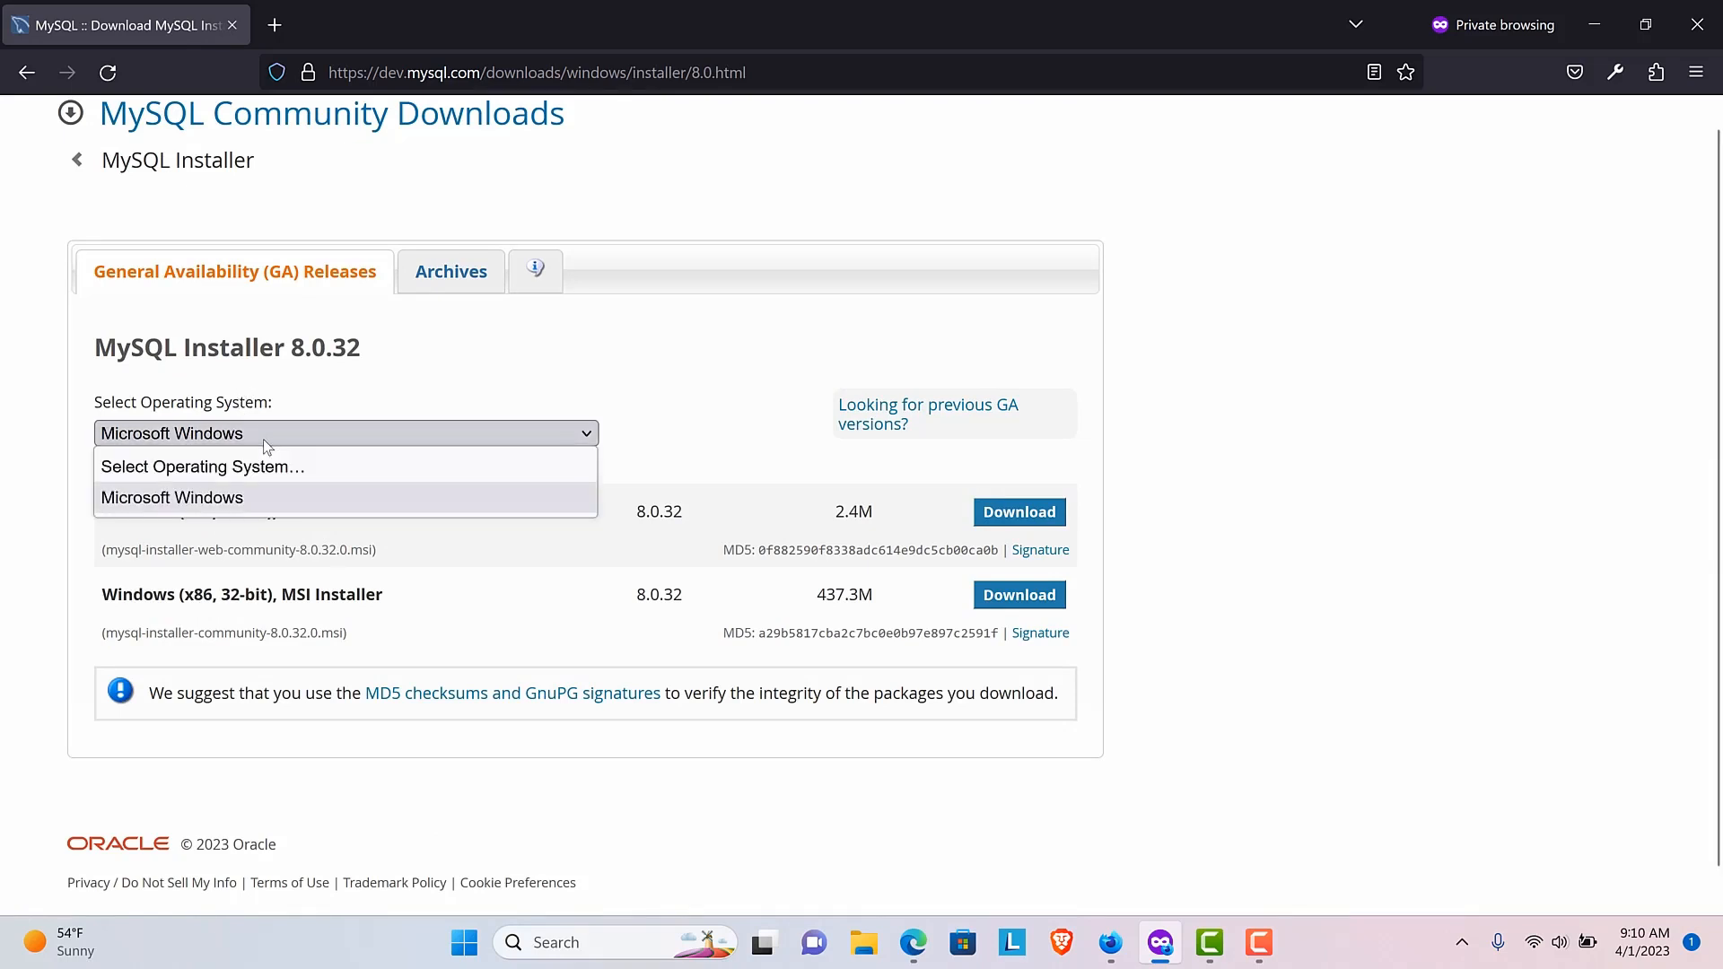
scroll(654, 545, "down", 1)
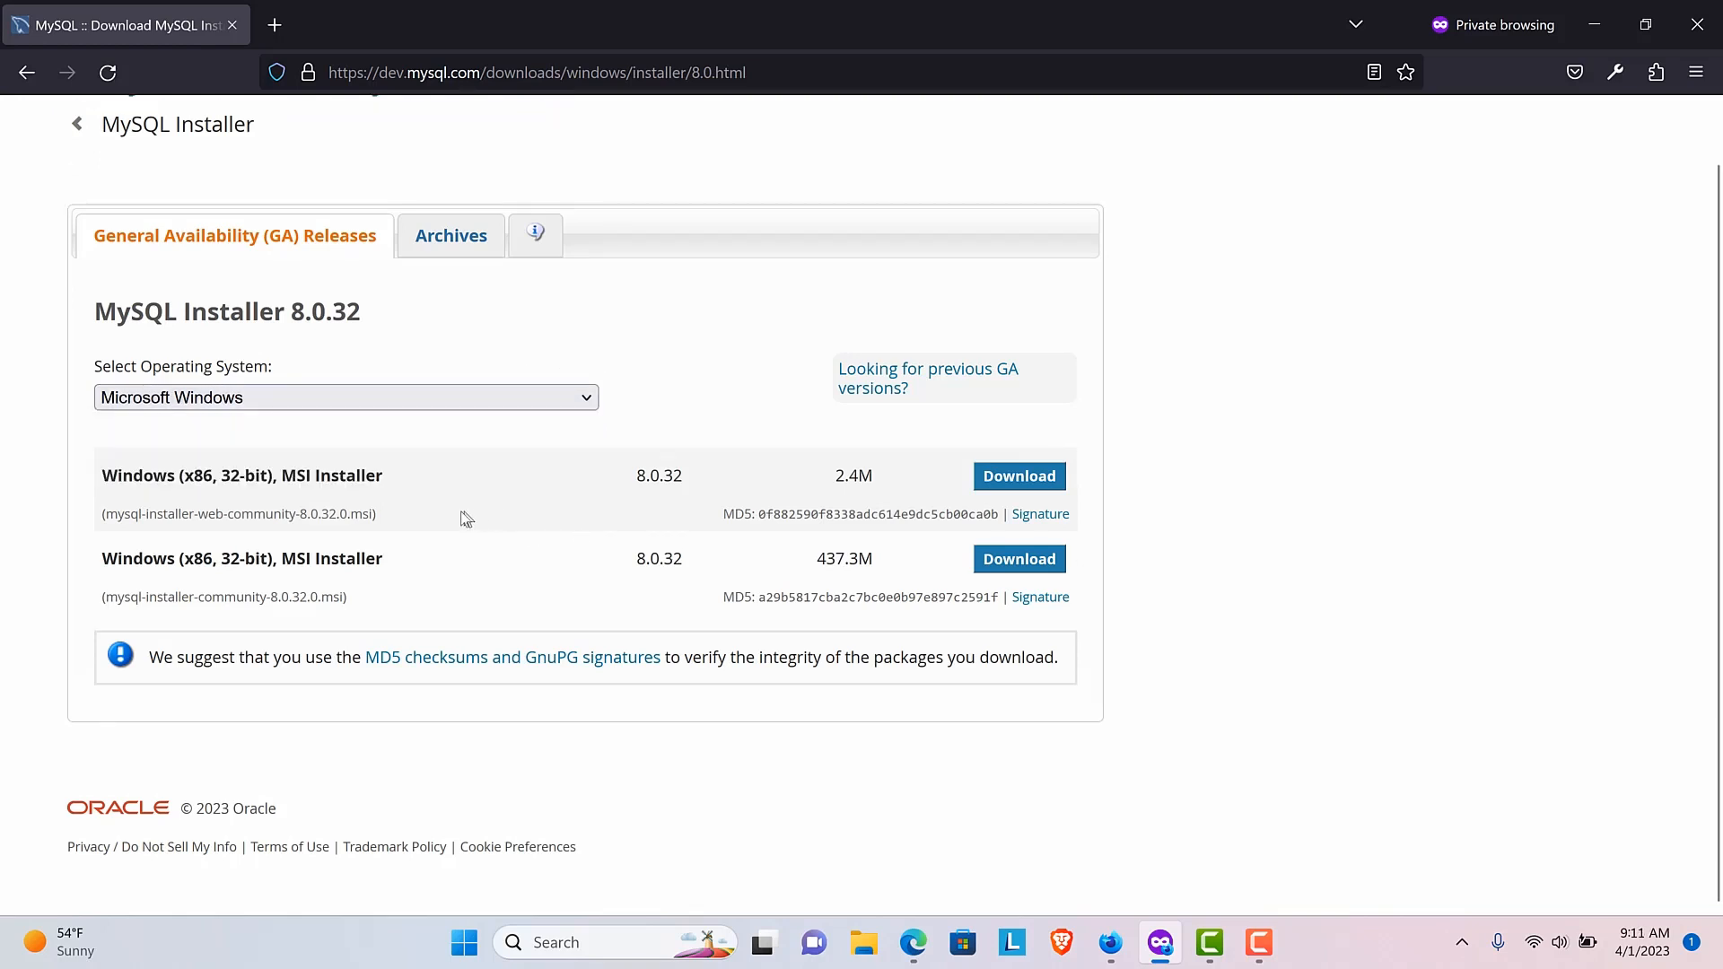
- Go back to the MySQL Community Server page and reopen the recommended MySQL Installer for Windows download page
scroll(446, 510, "up", 1)
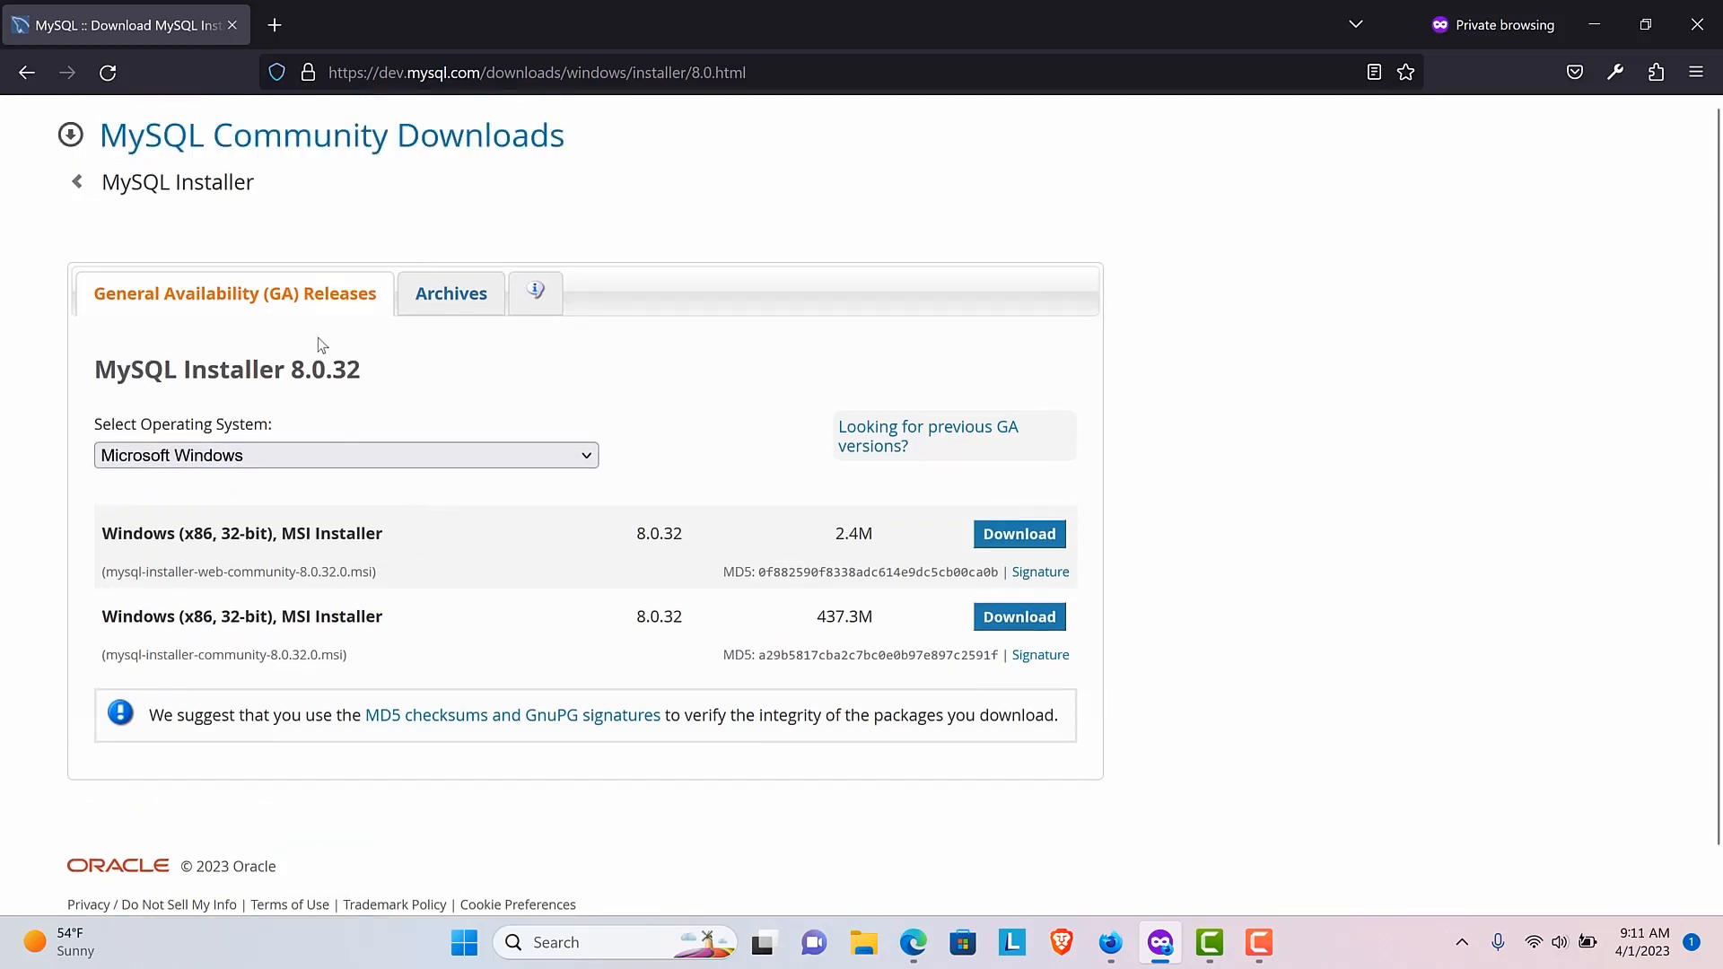
left_click(76, 186)
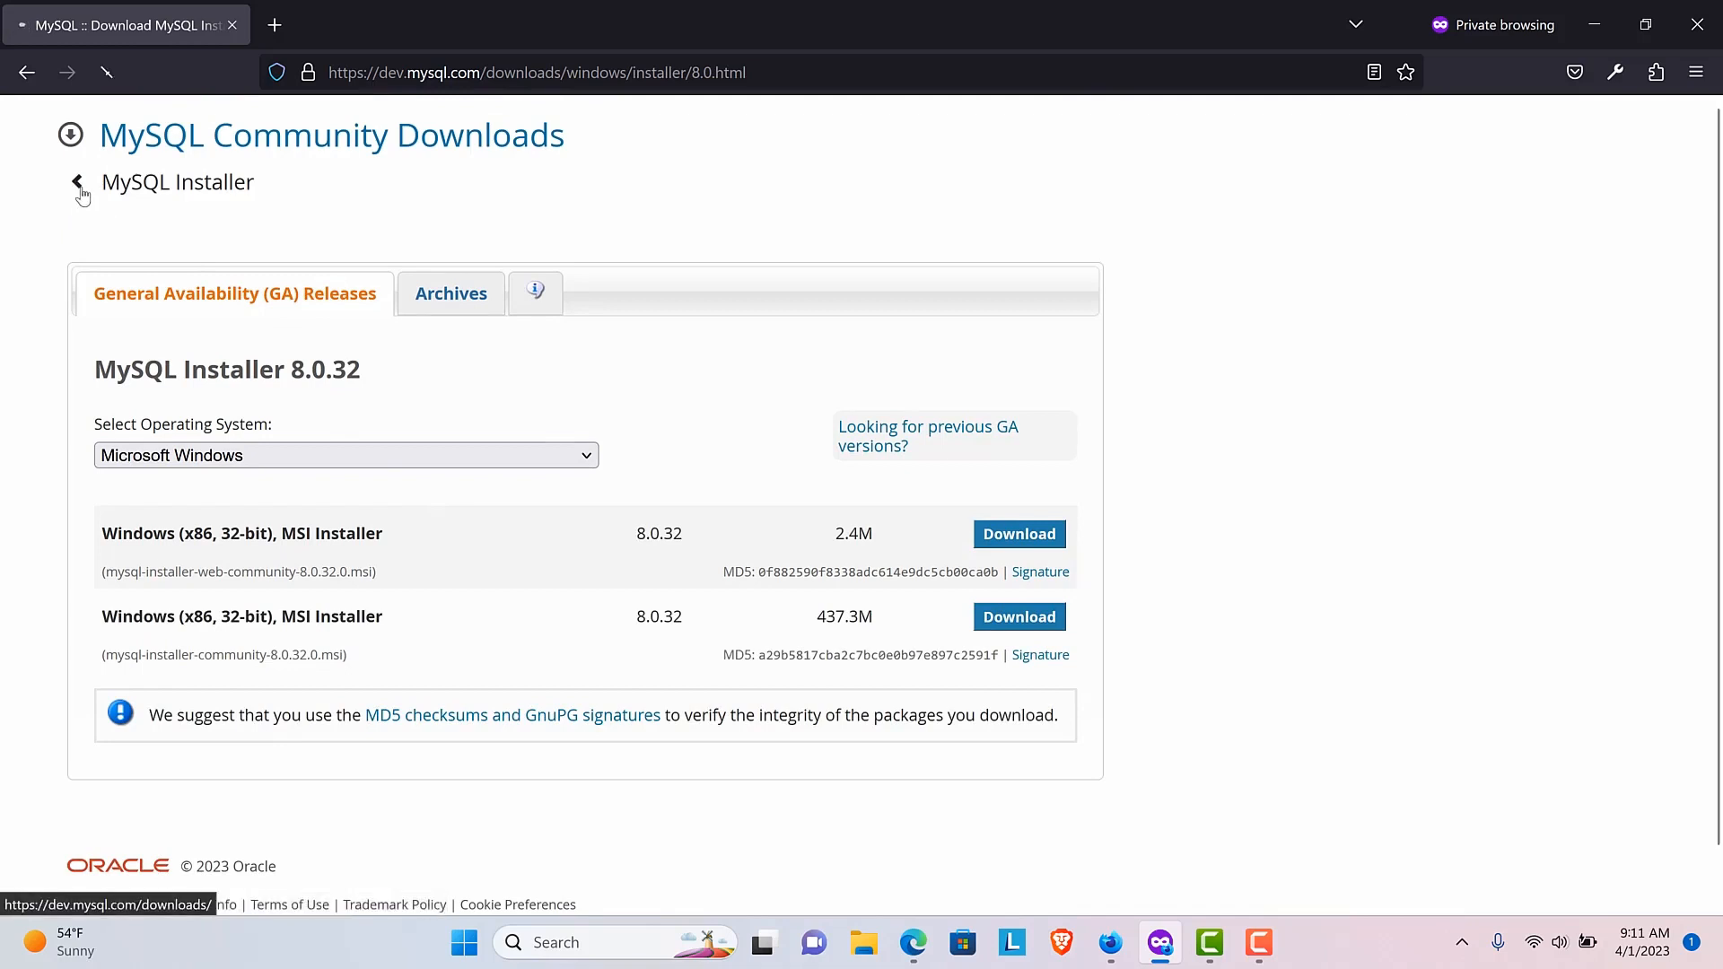
left_click(280, 361)
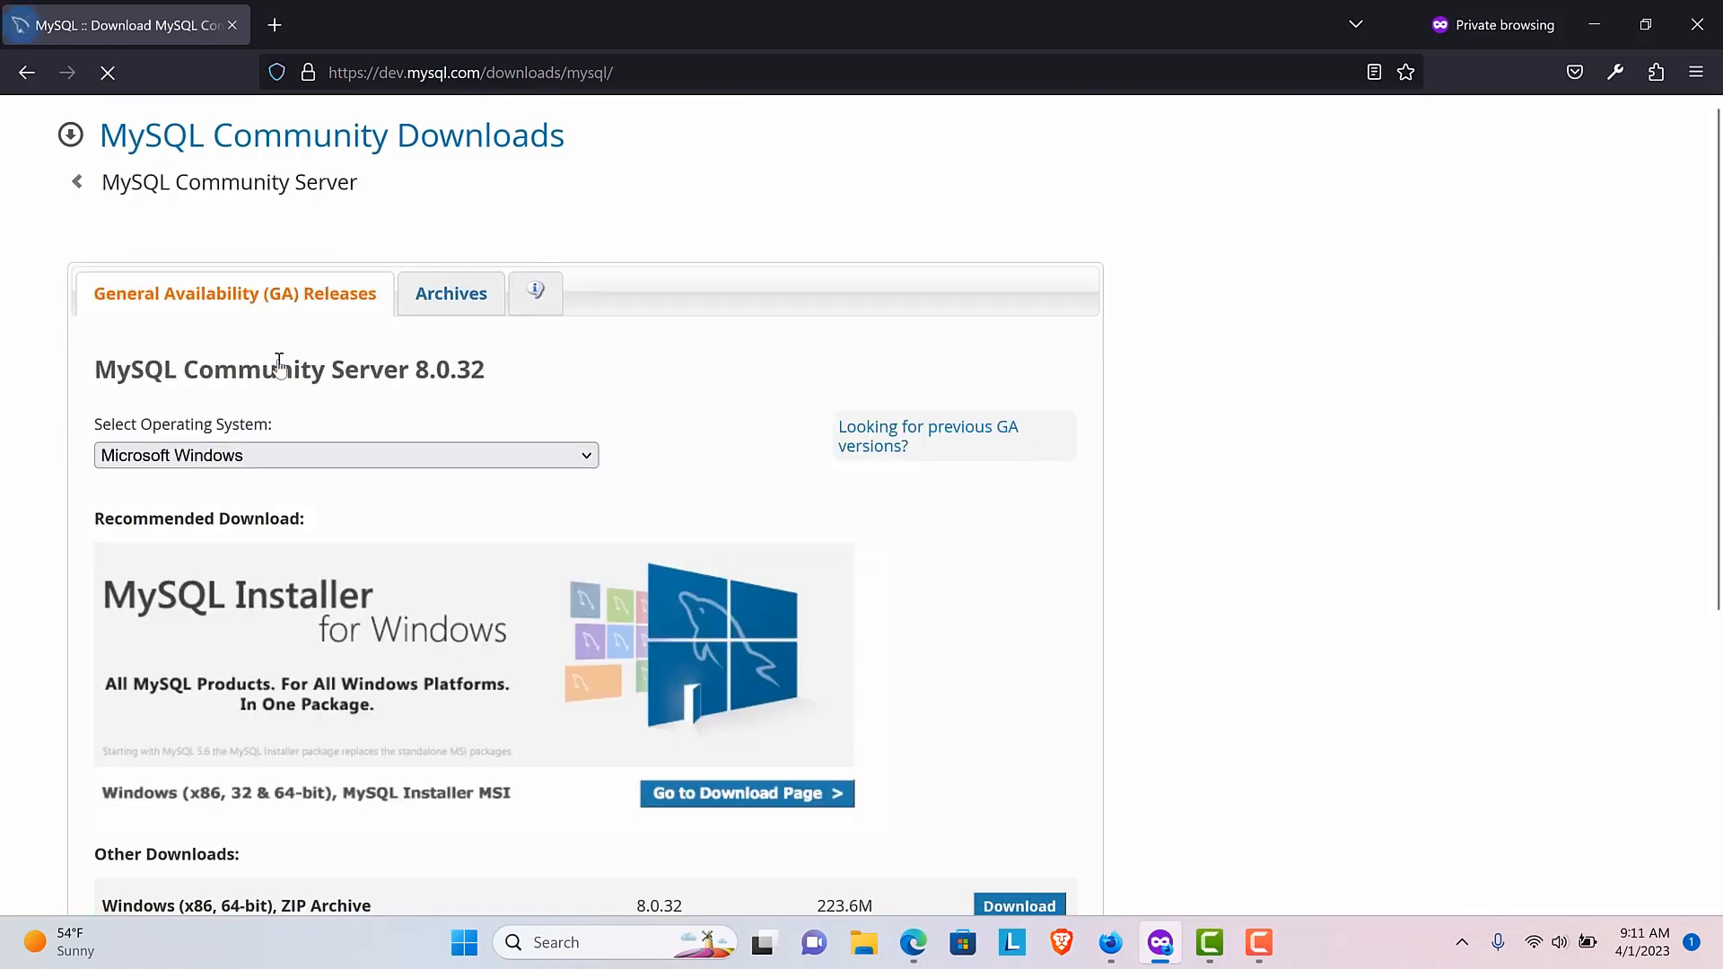
scroll(307, 411, "down", 3)
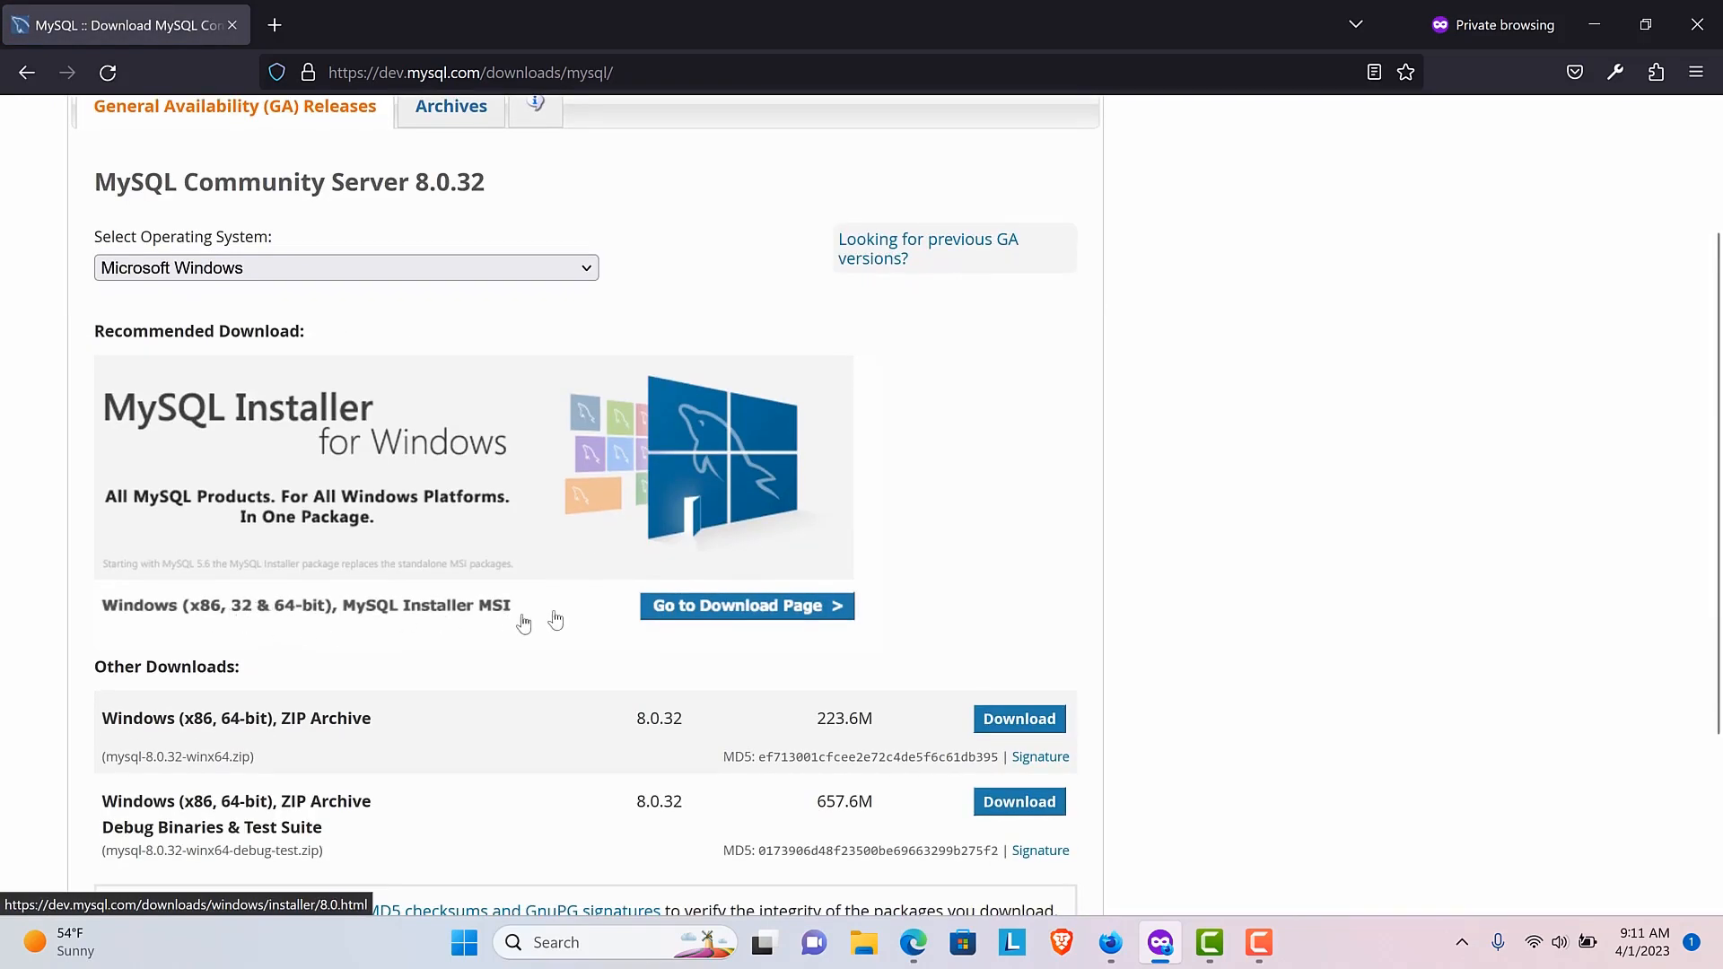
left_click(718, 619)
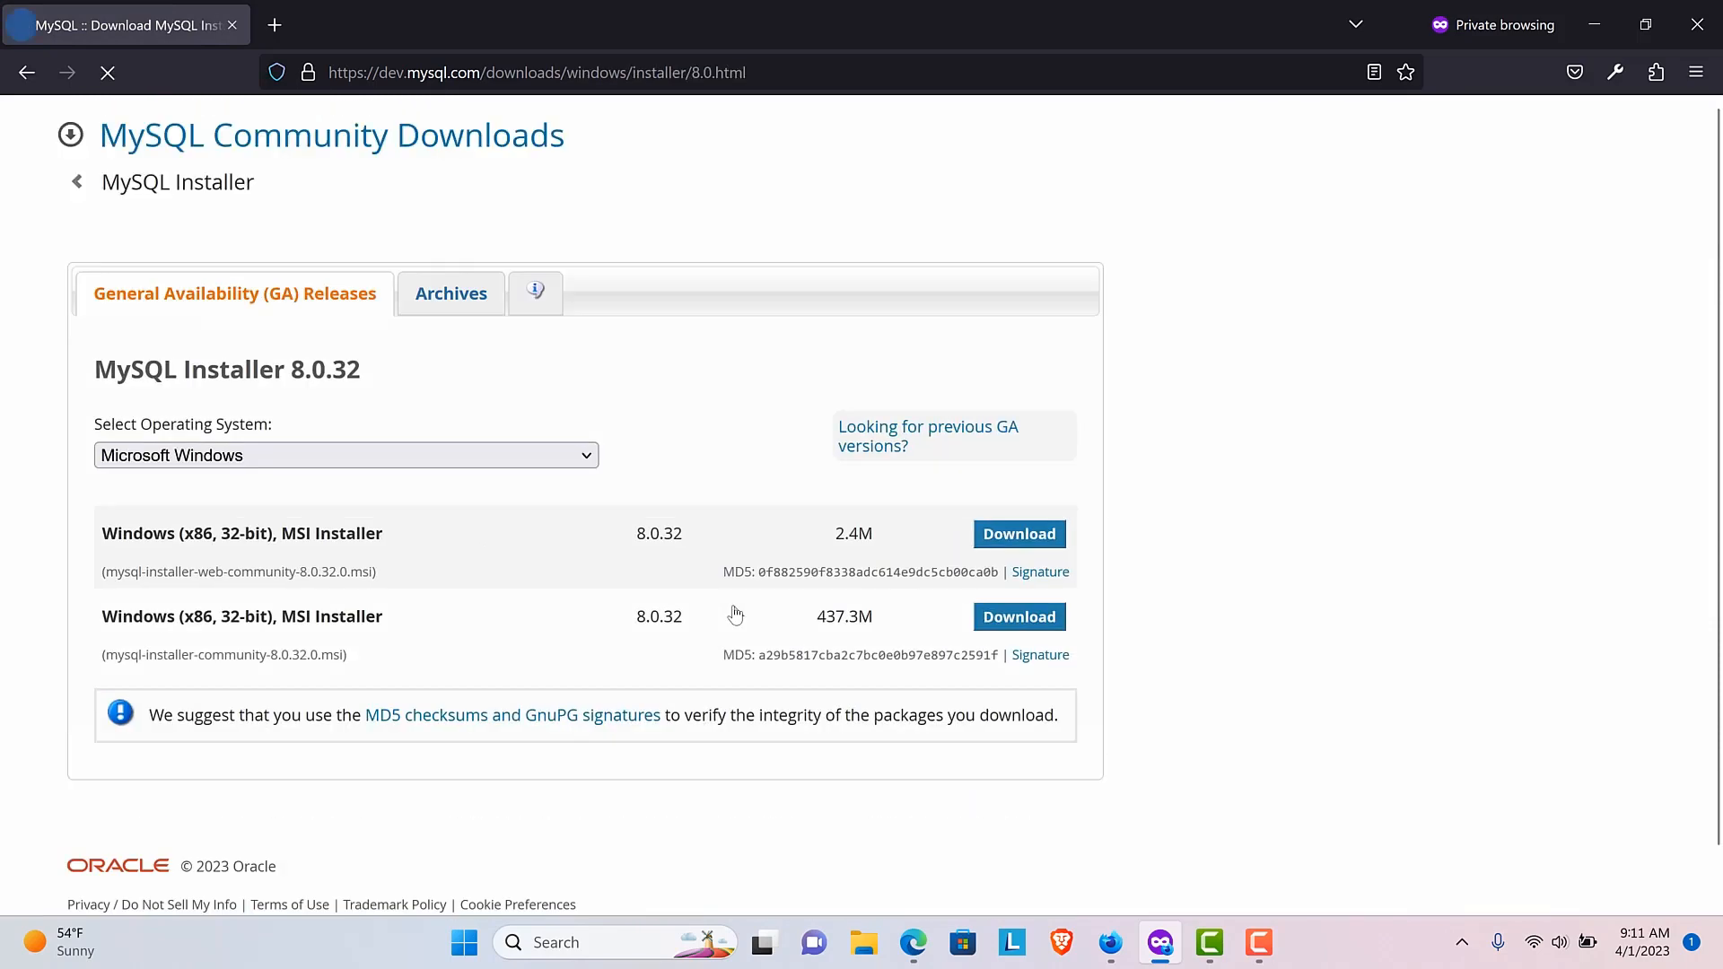
scroll(500, 644, "down", 1)
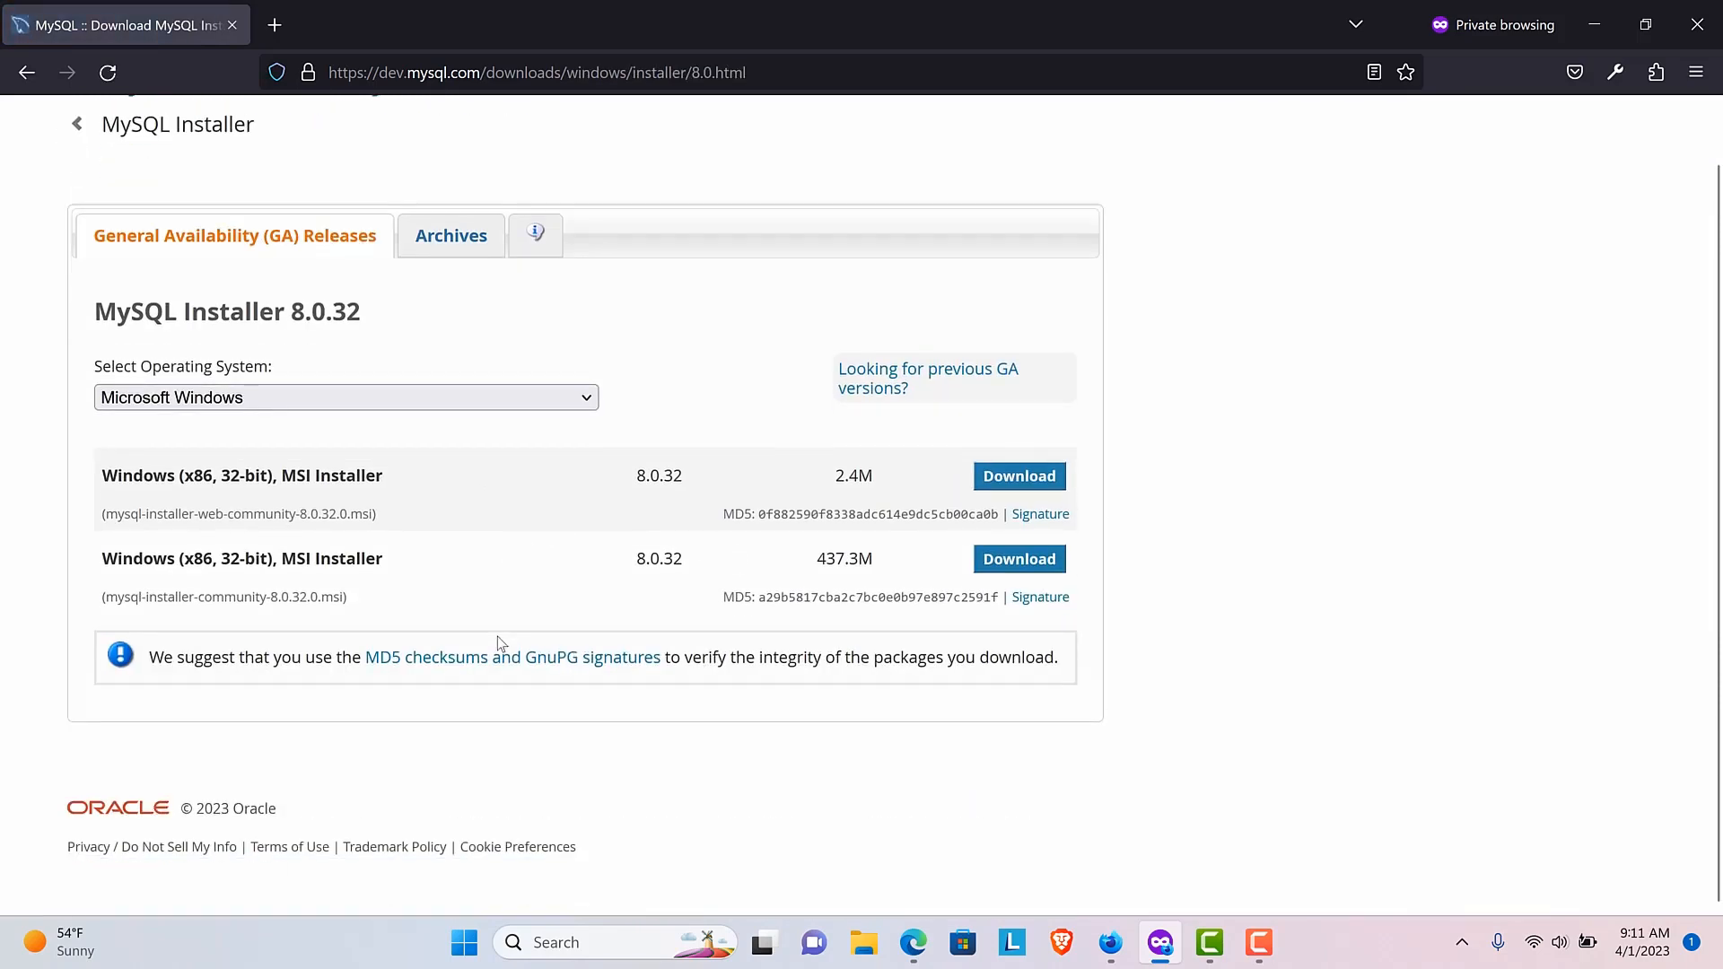
- Compare the file names and sizes of the web-community and full community MSI installers
scroll(756, 350, "up", 1)
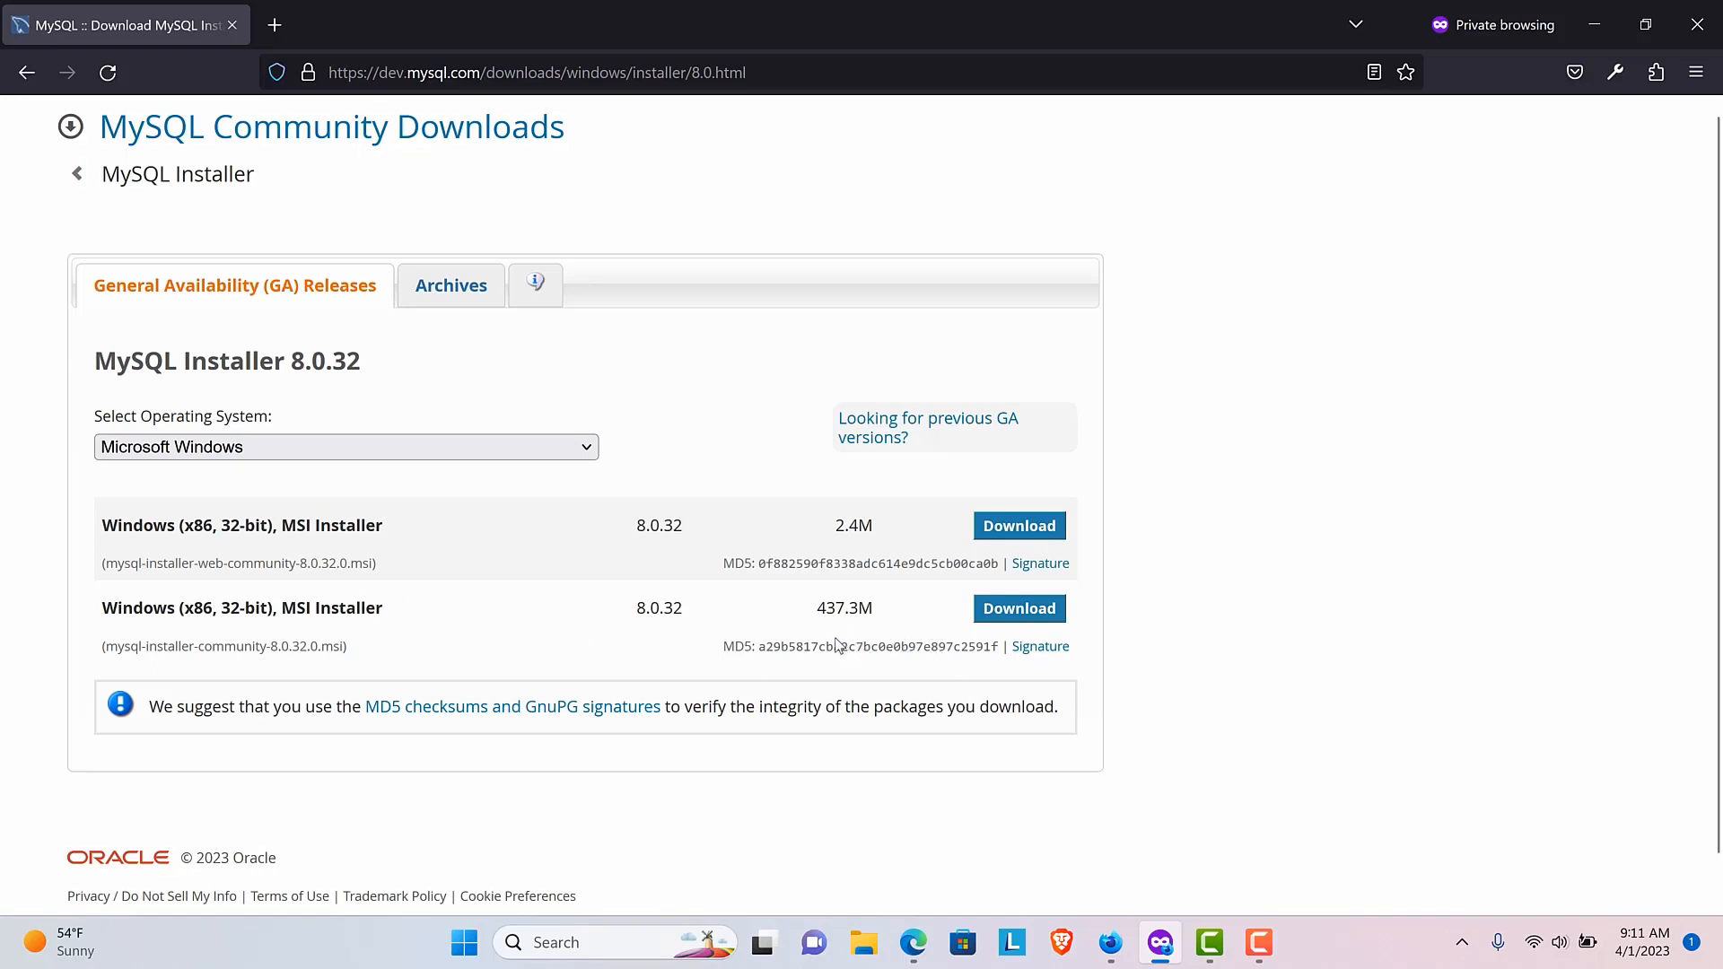
double_click(849, 608)
left_click(888, 512)
left_click_drag(108, 563, 308, 565)
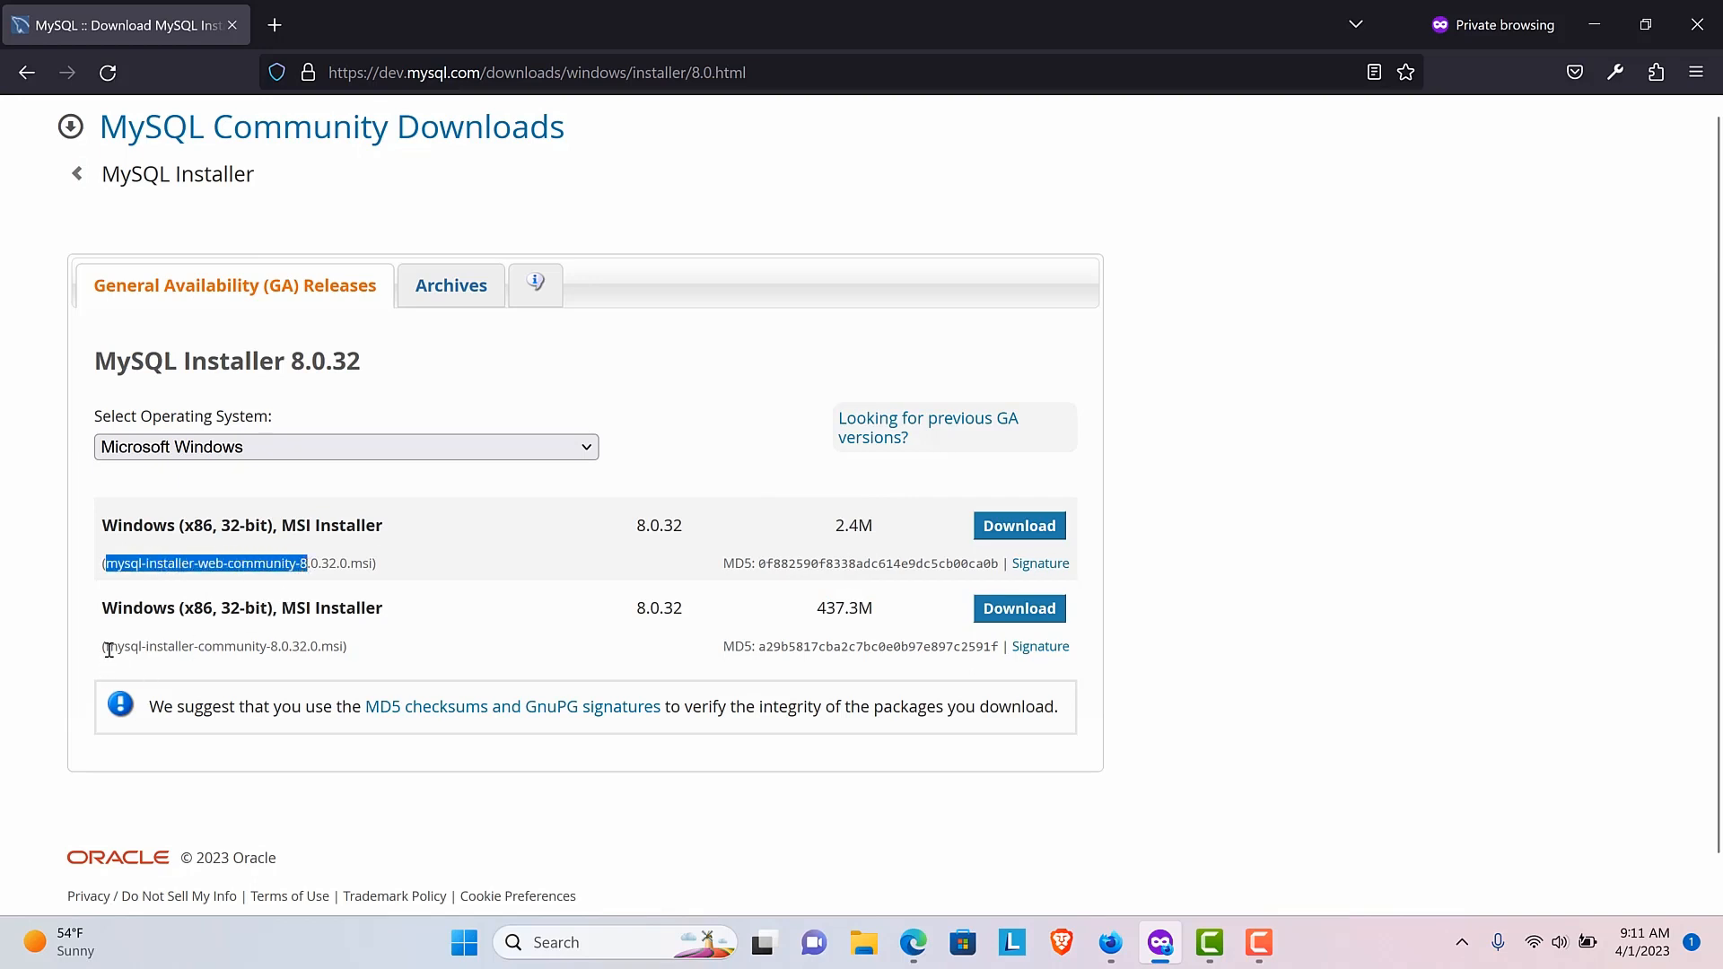
left_click_drag(108, 648, 268, 655)
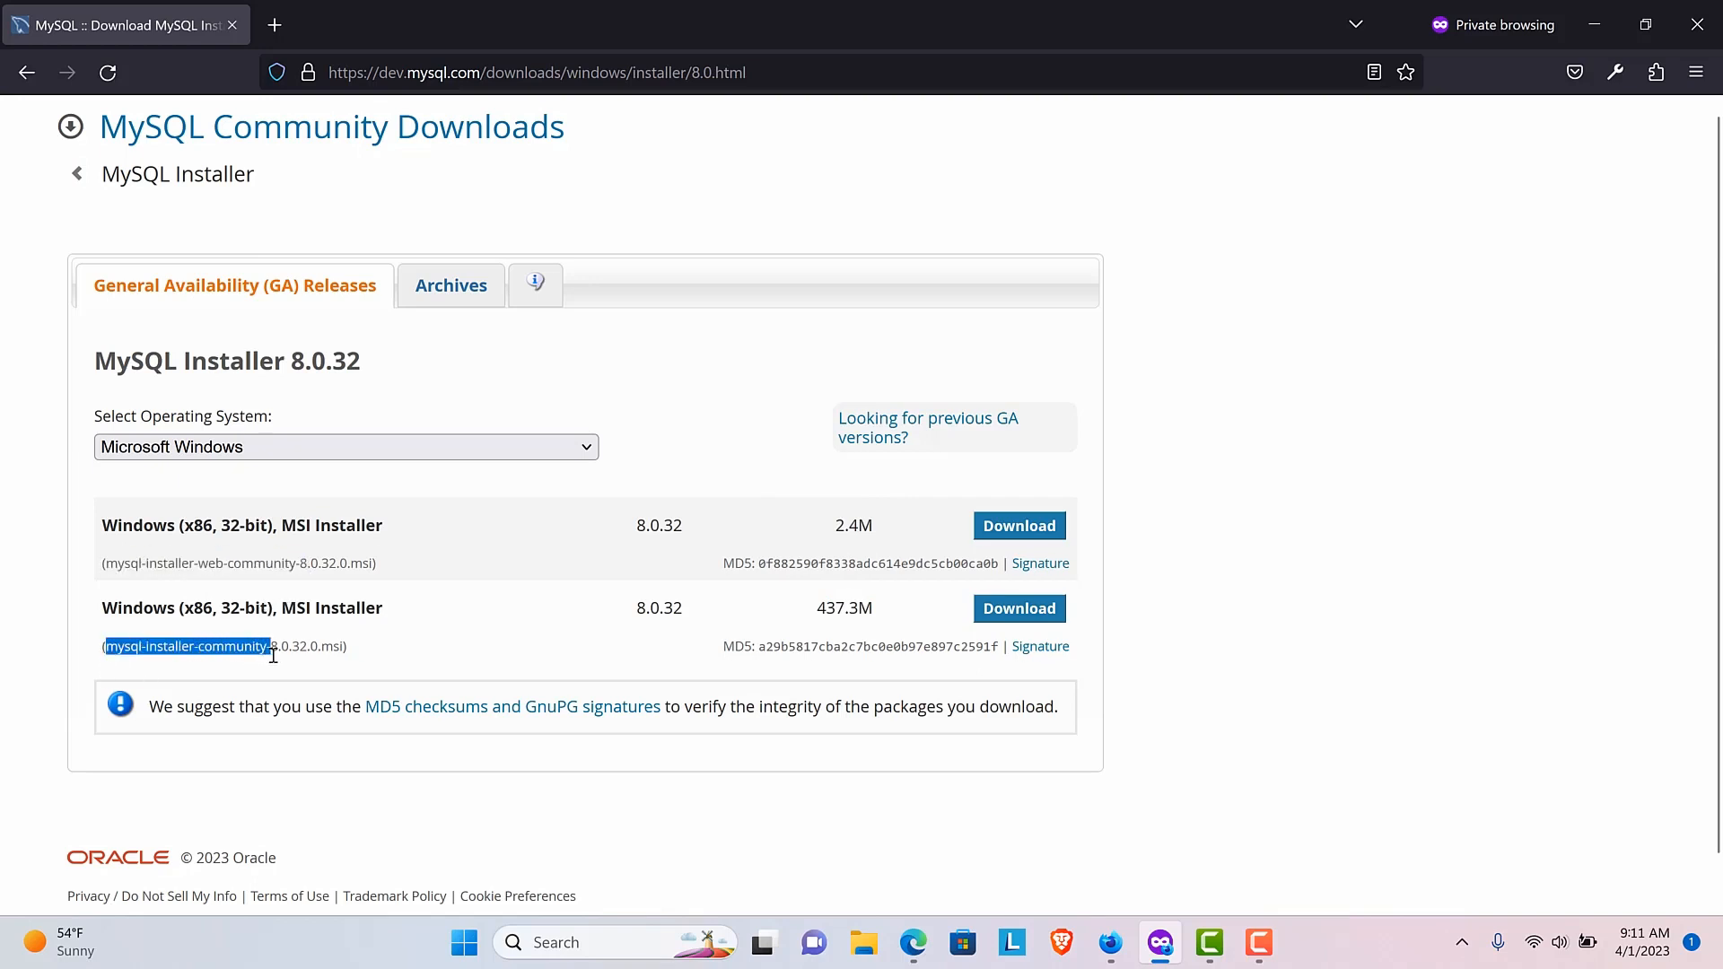
left_click(682, 797)
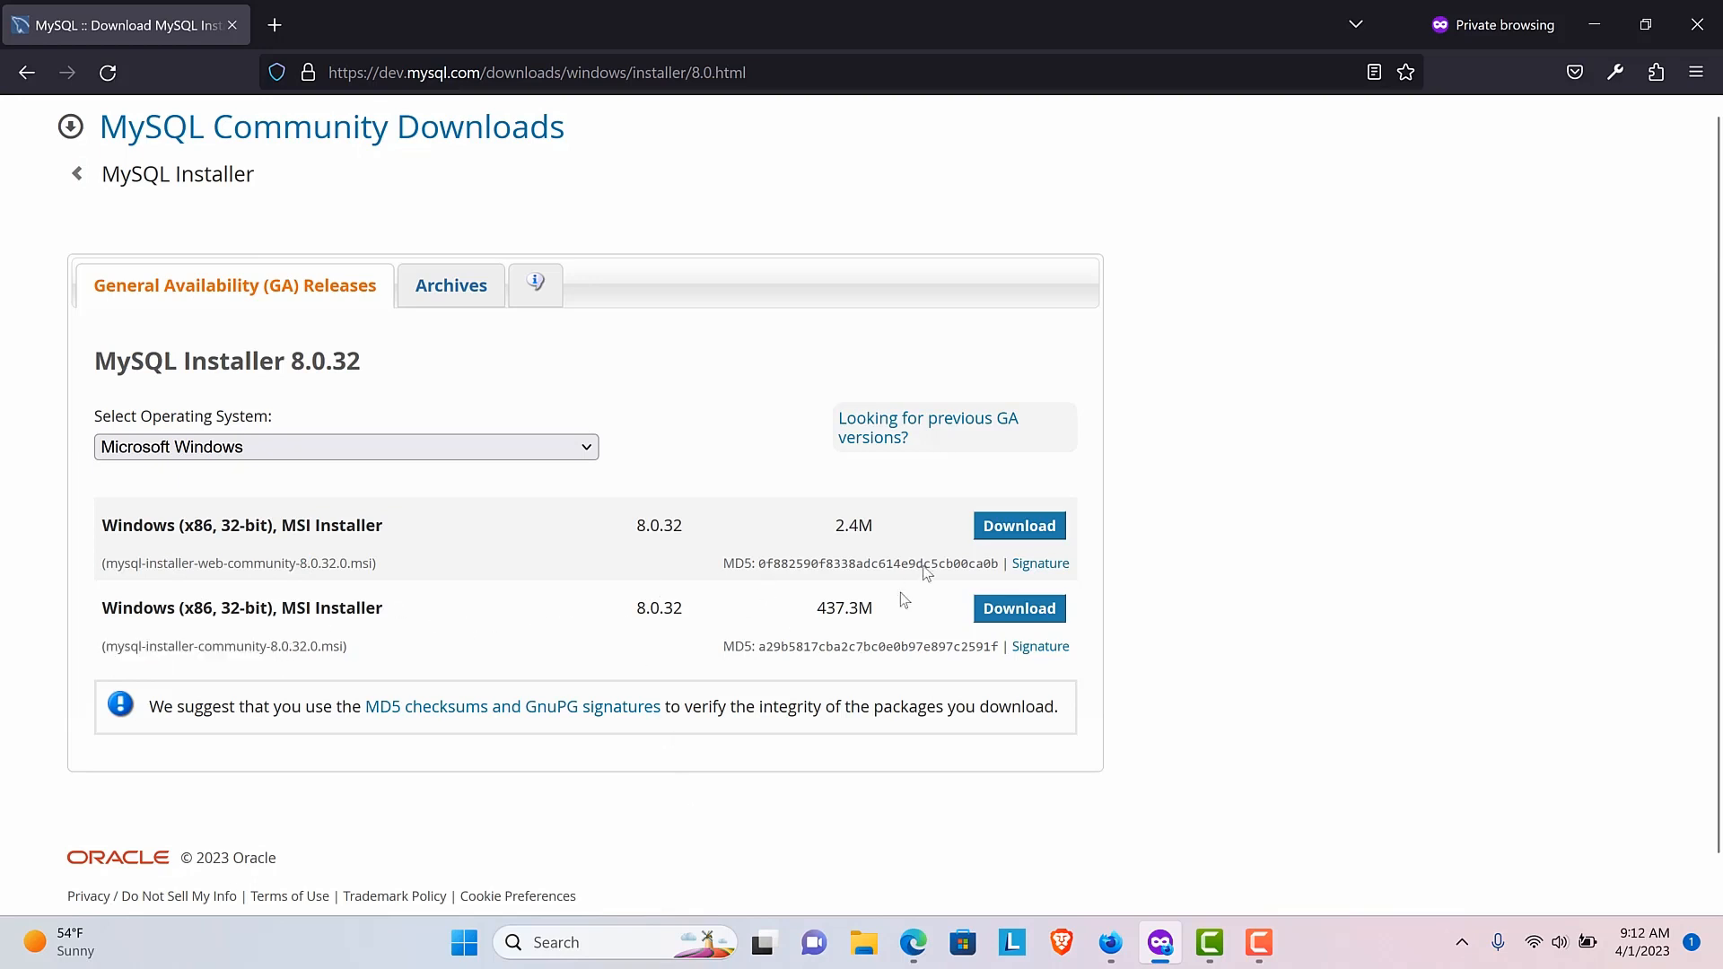
- Download mysql-installer-web-community-8.0.32.0.msi without logging in to an Oracle account, and run it from the Downloads folder
left_click(1026, 525)
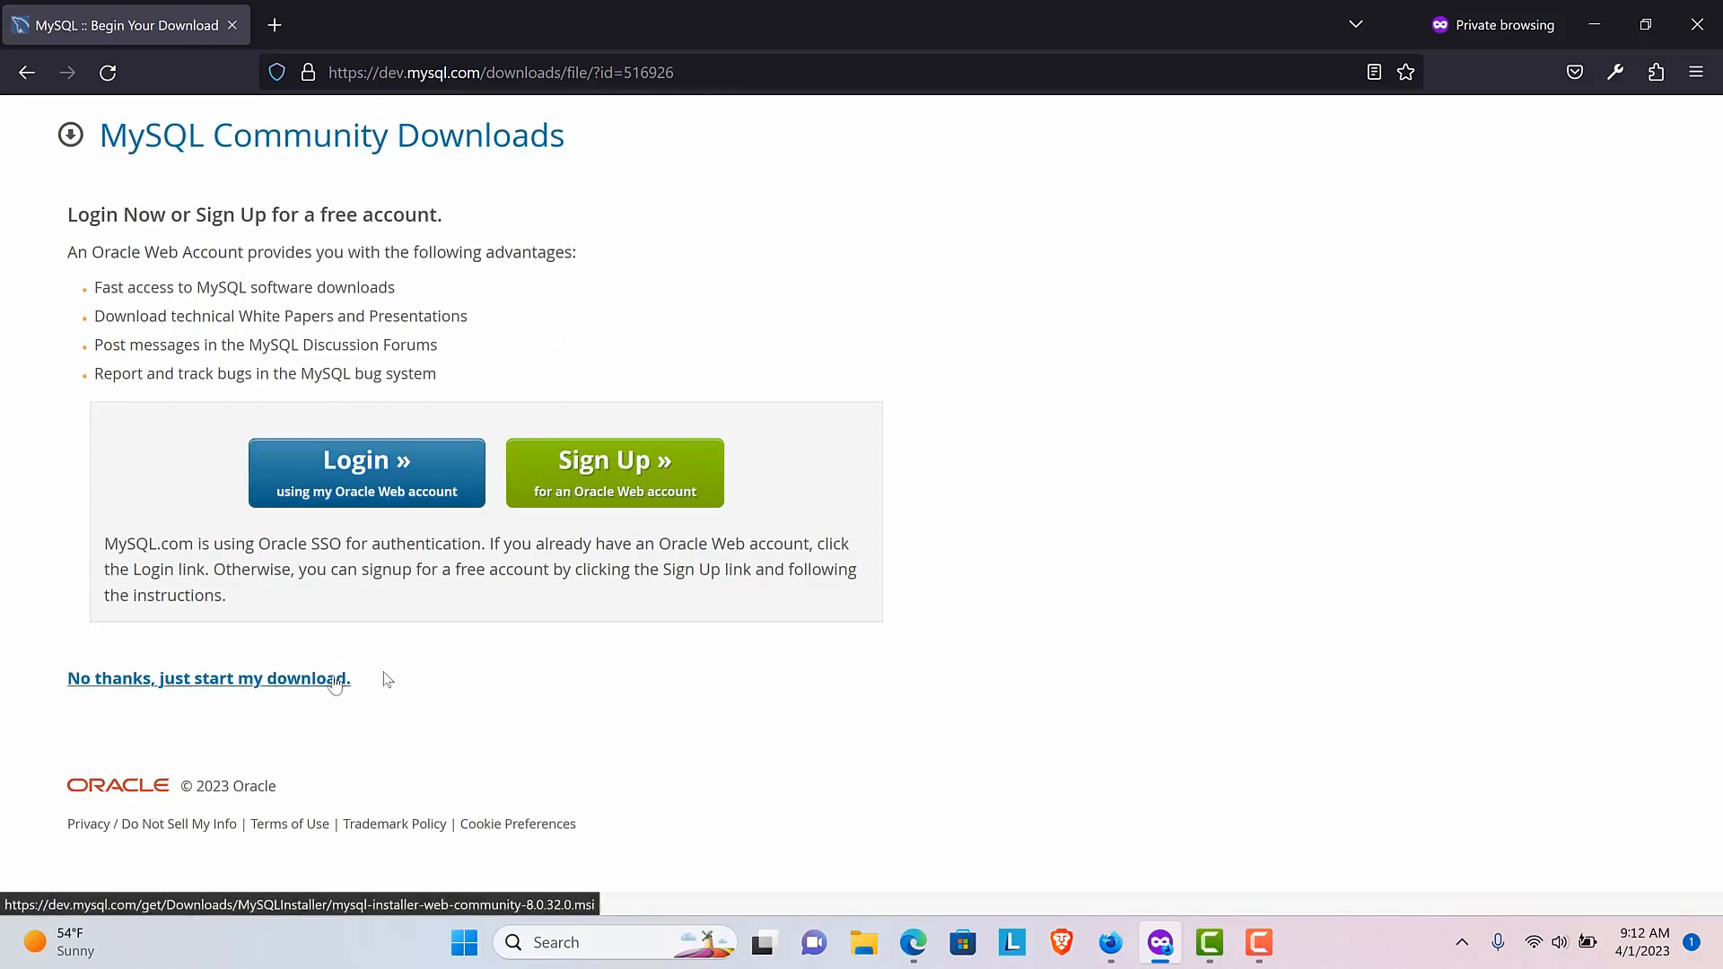
left_click(261, 680)
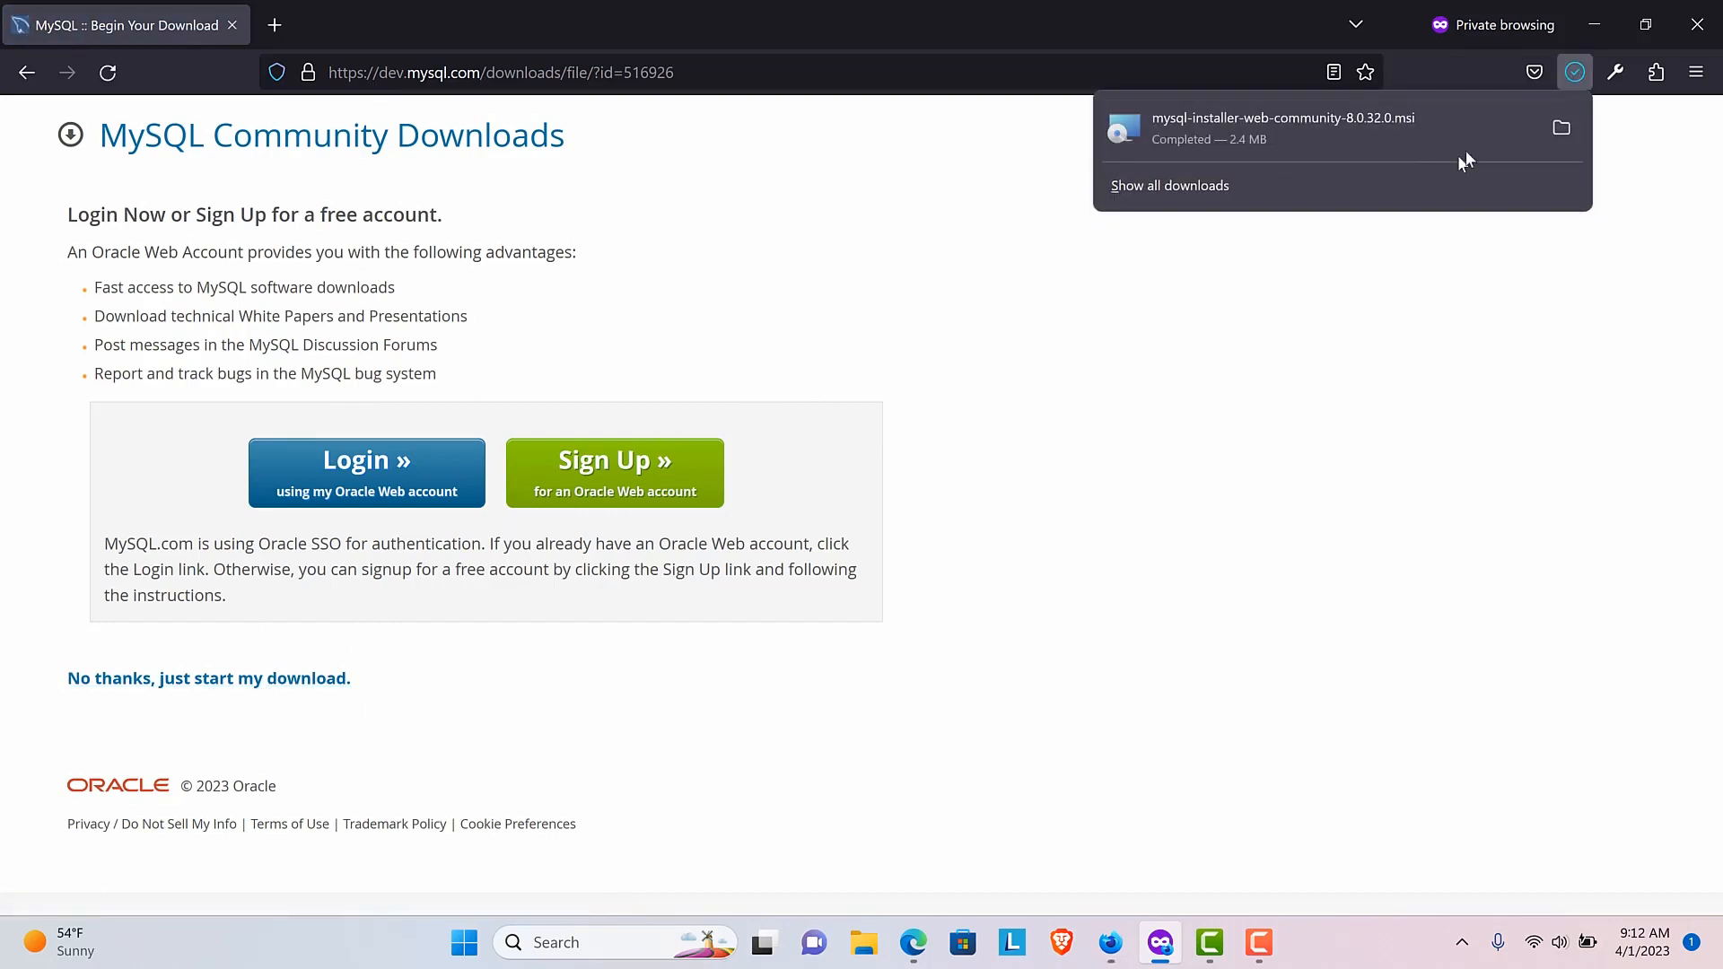
left_click(1562, 131)
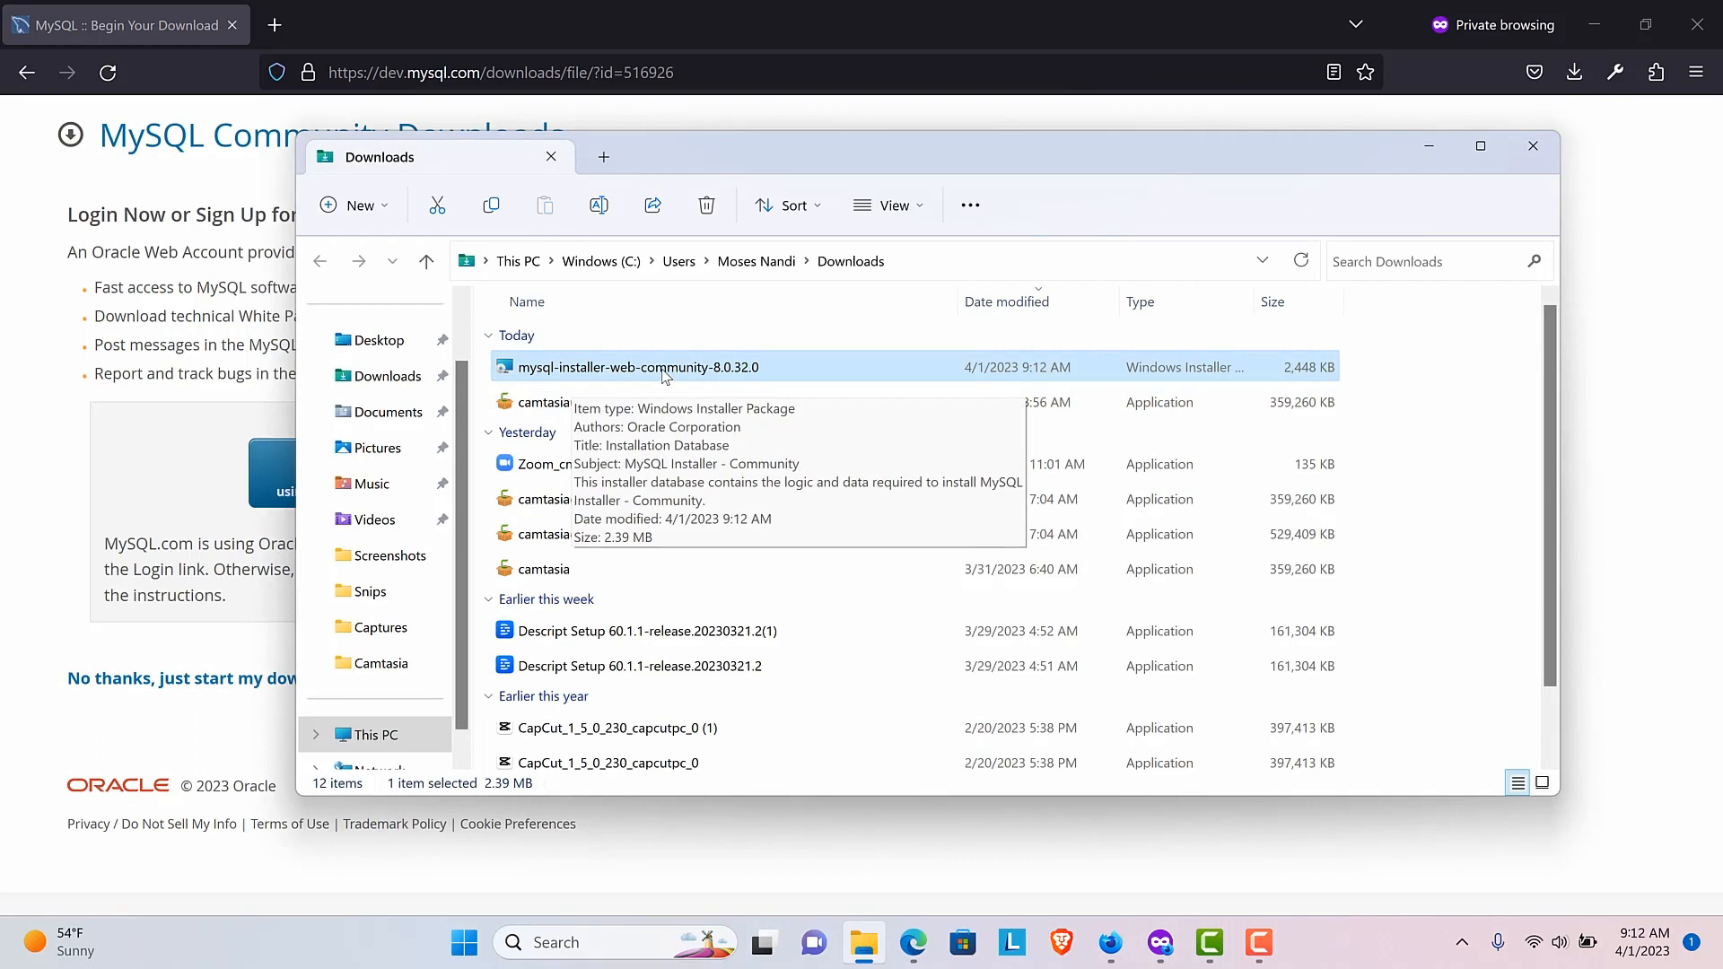
double_click(665, 370)
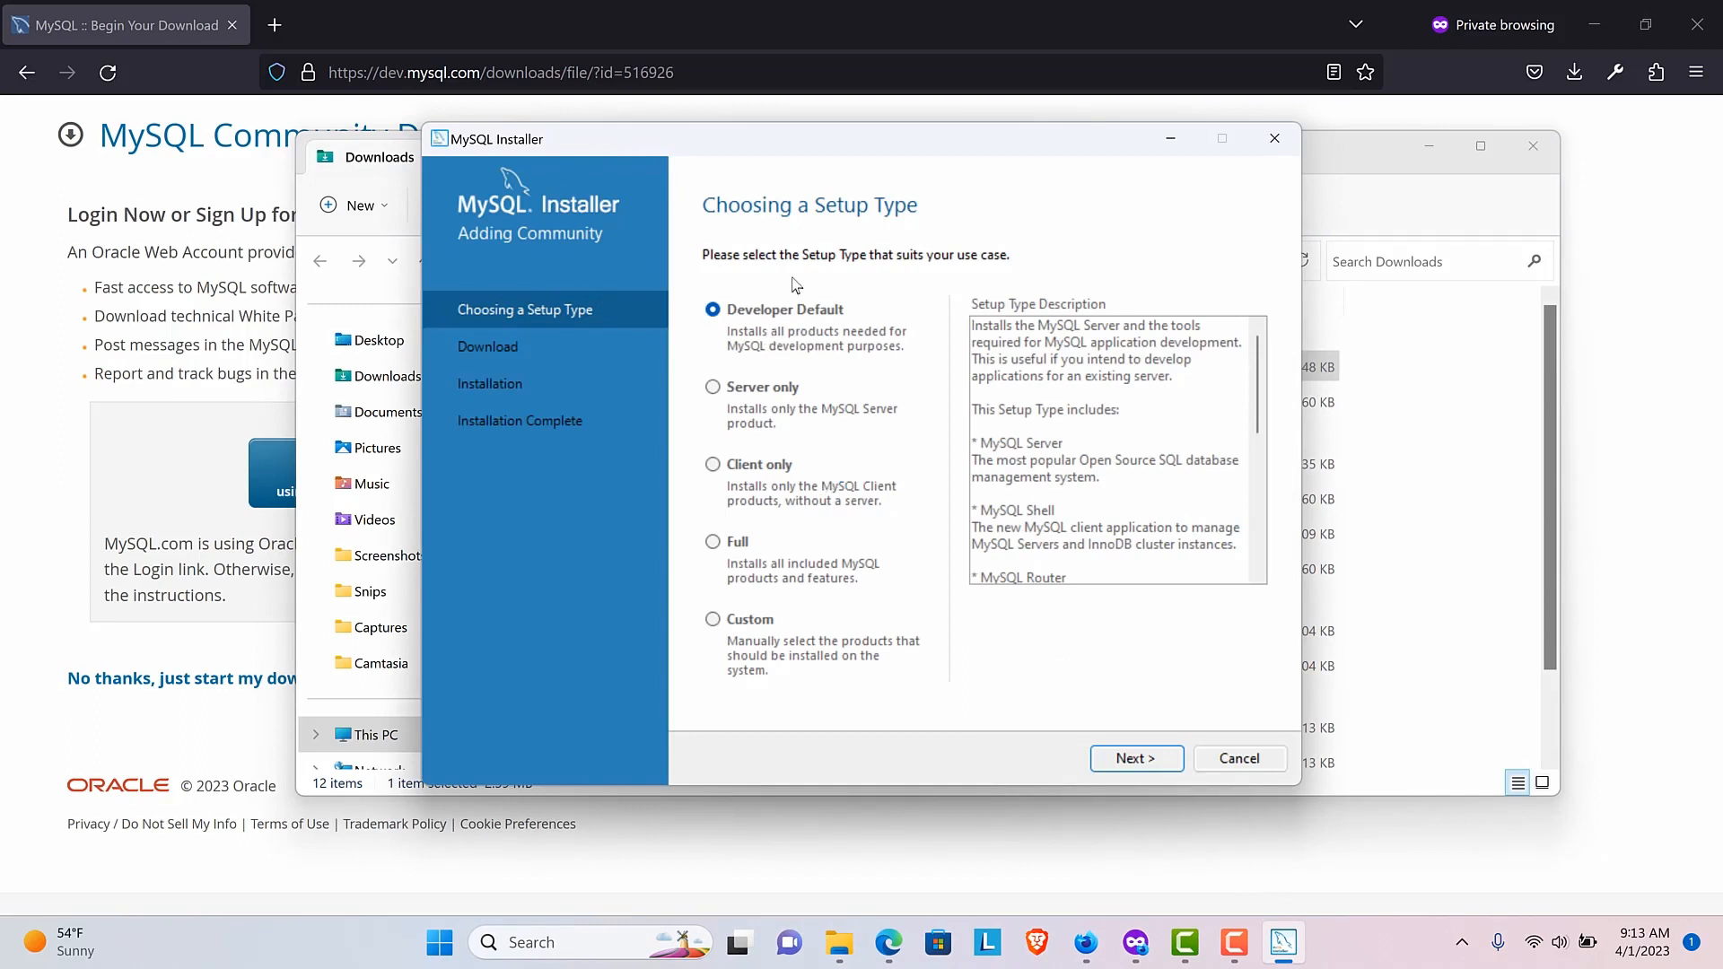
- Examine the descriptions of the Developer Default, Server only, Client only, Full and Custom setup types
scroll(1093, 430, "down", 2)
scroll(1093, 430, "up", 2)
left_click(714, 389)
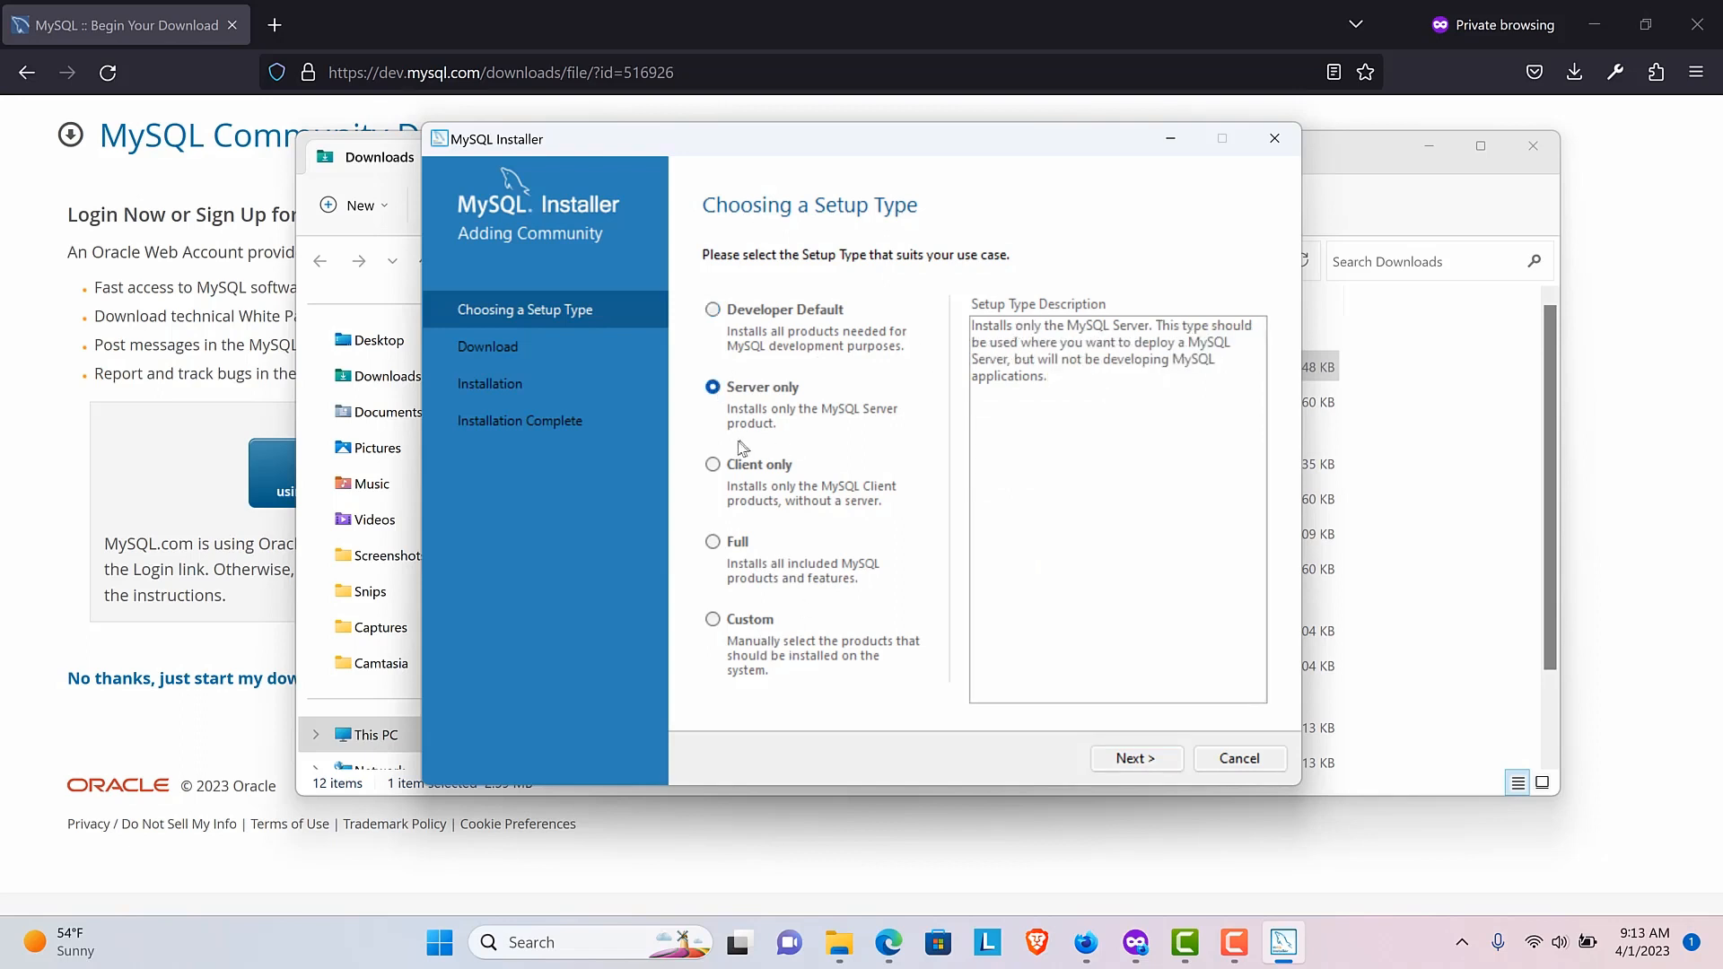
left_click(714, 464)
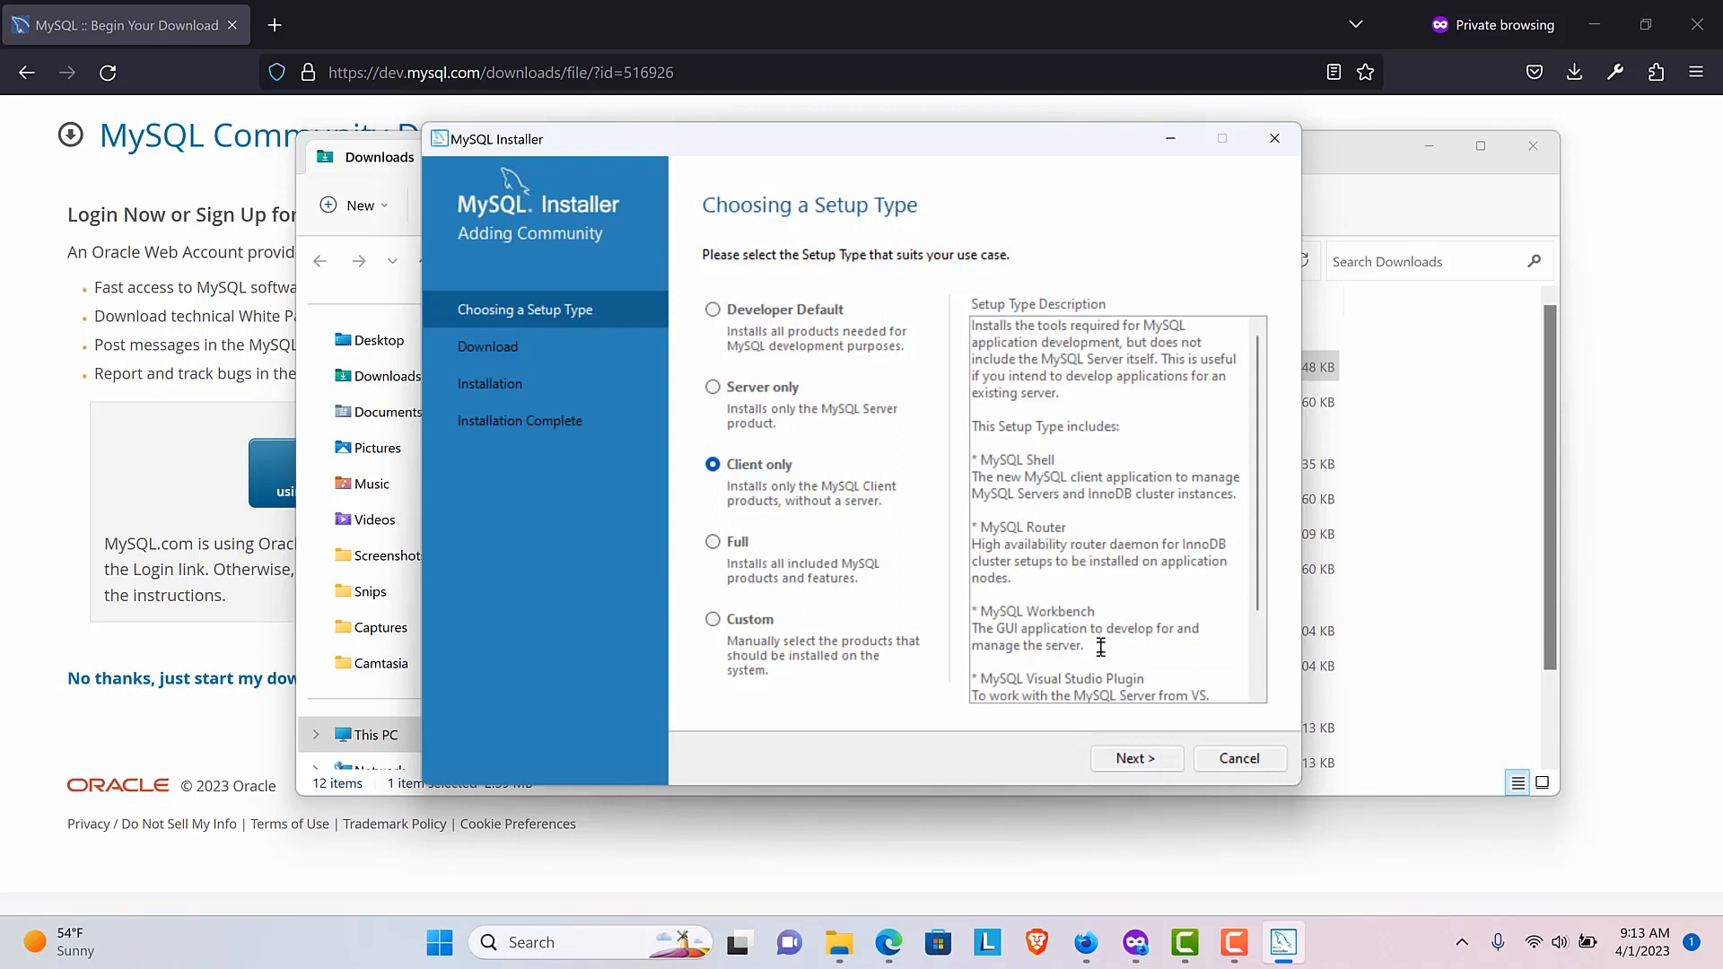
scroll(1092, 664, "down", 3)
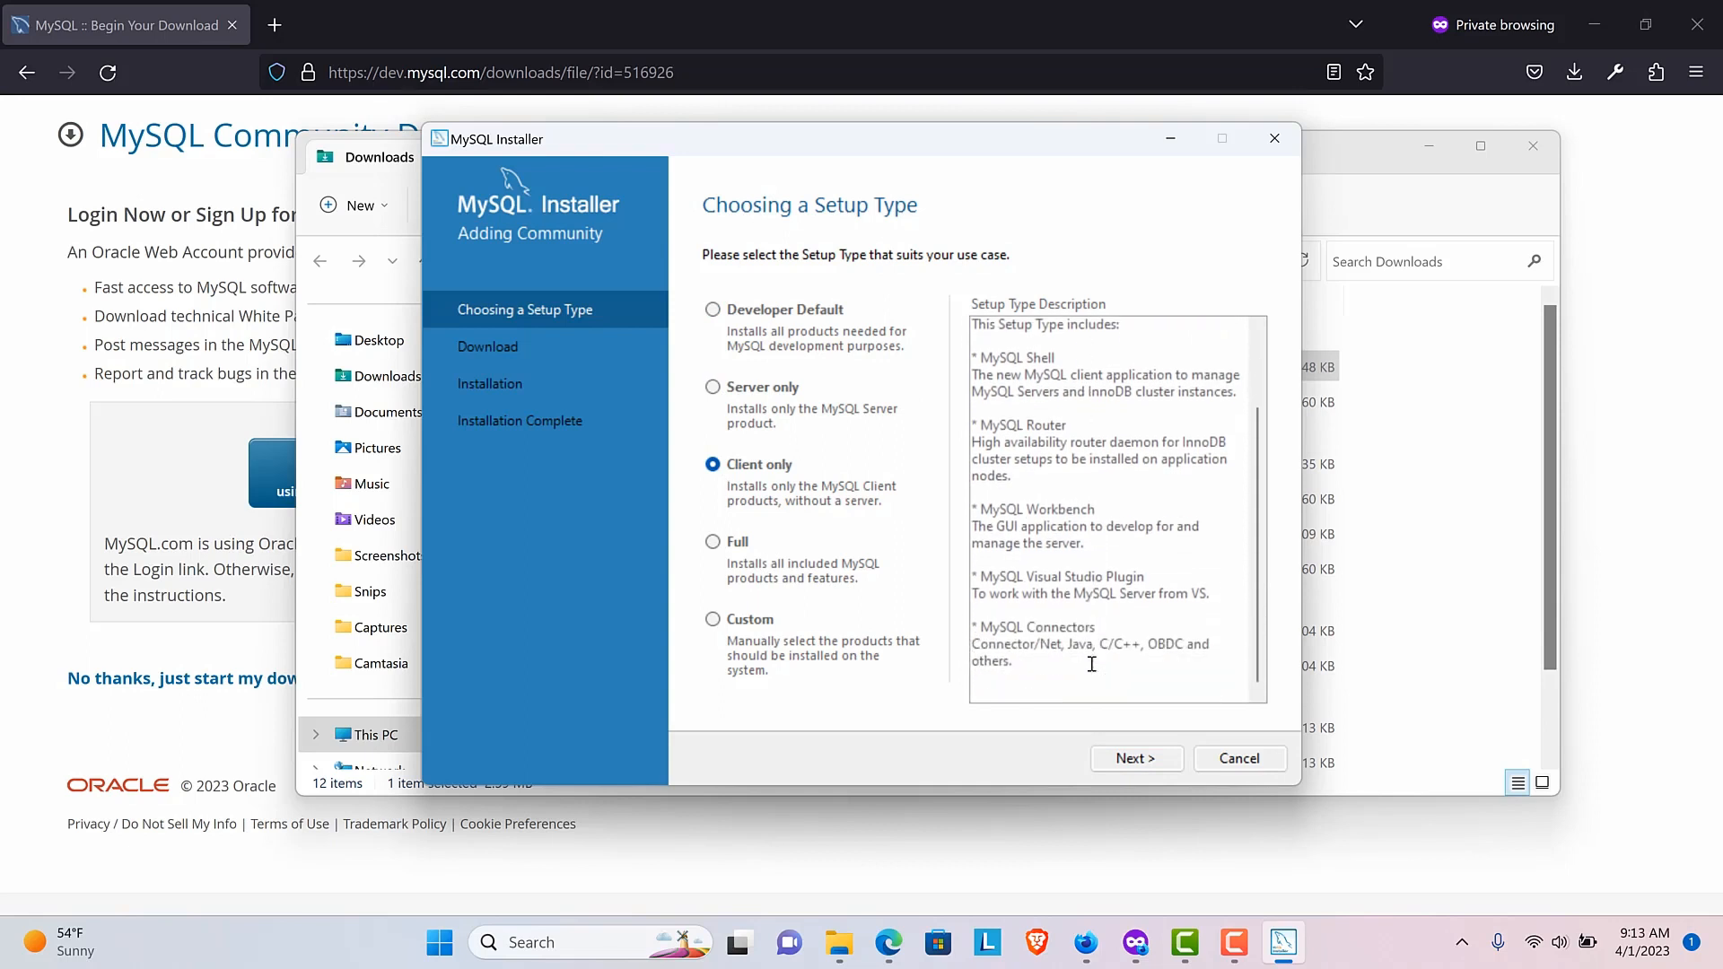
scroll(1092, 665, "up", 2)
scroll(1091, 664, "up", 1)
left_click(712, 541)
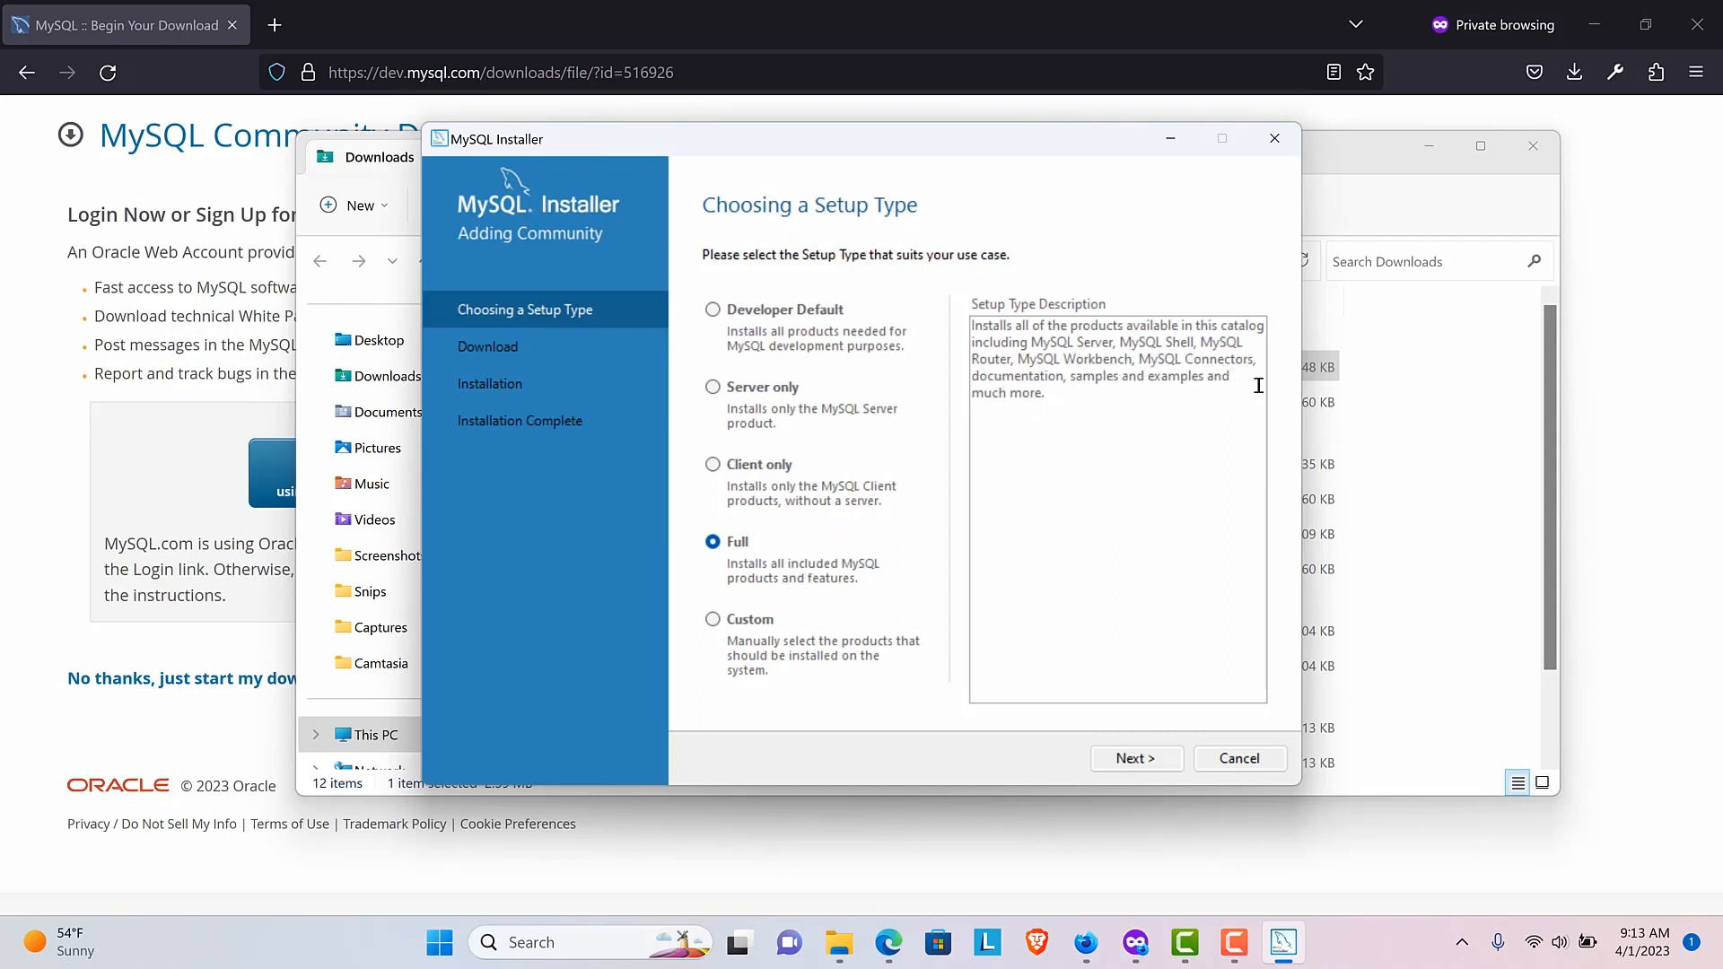
left_click(717, 619)
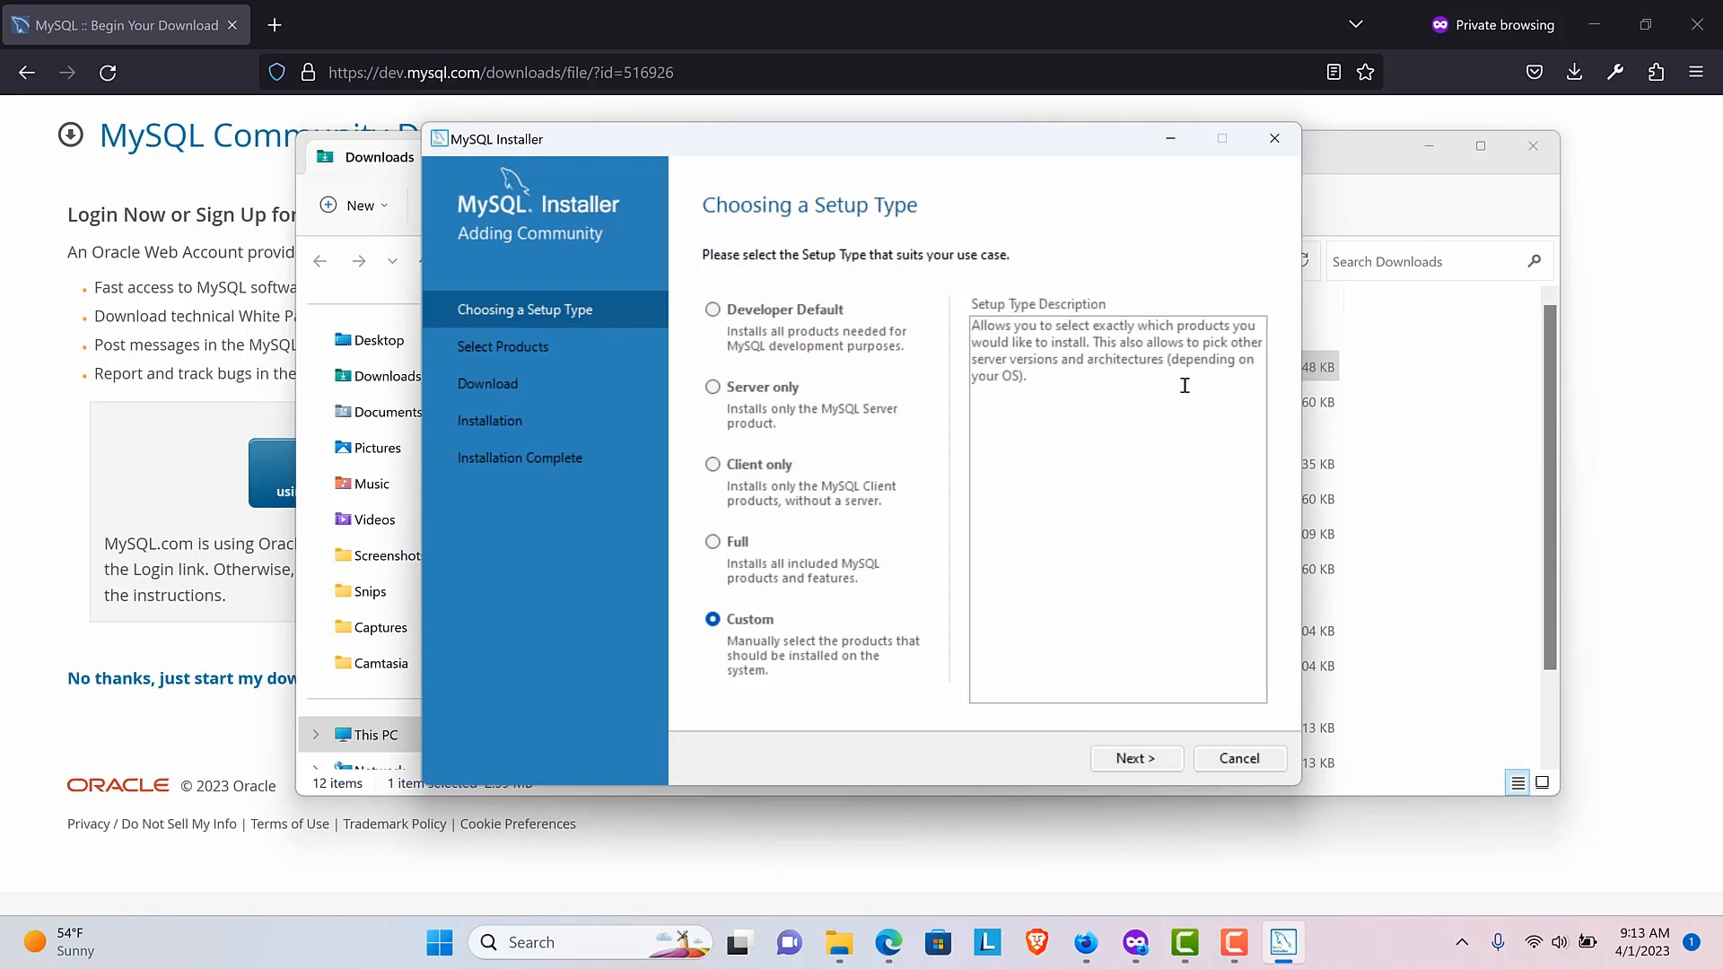
left_click(713, 309)
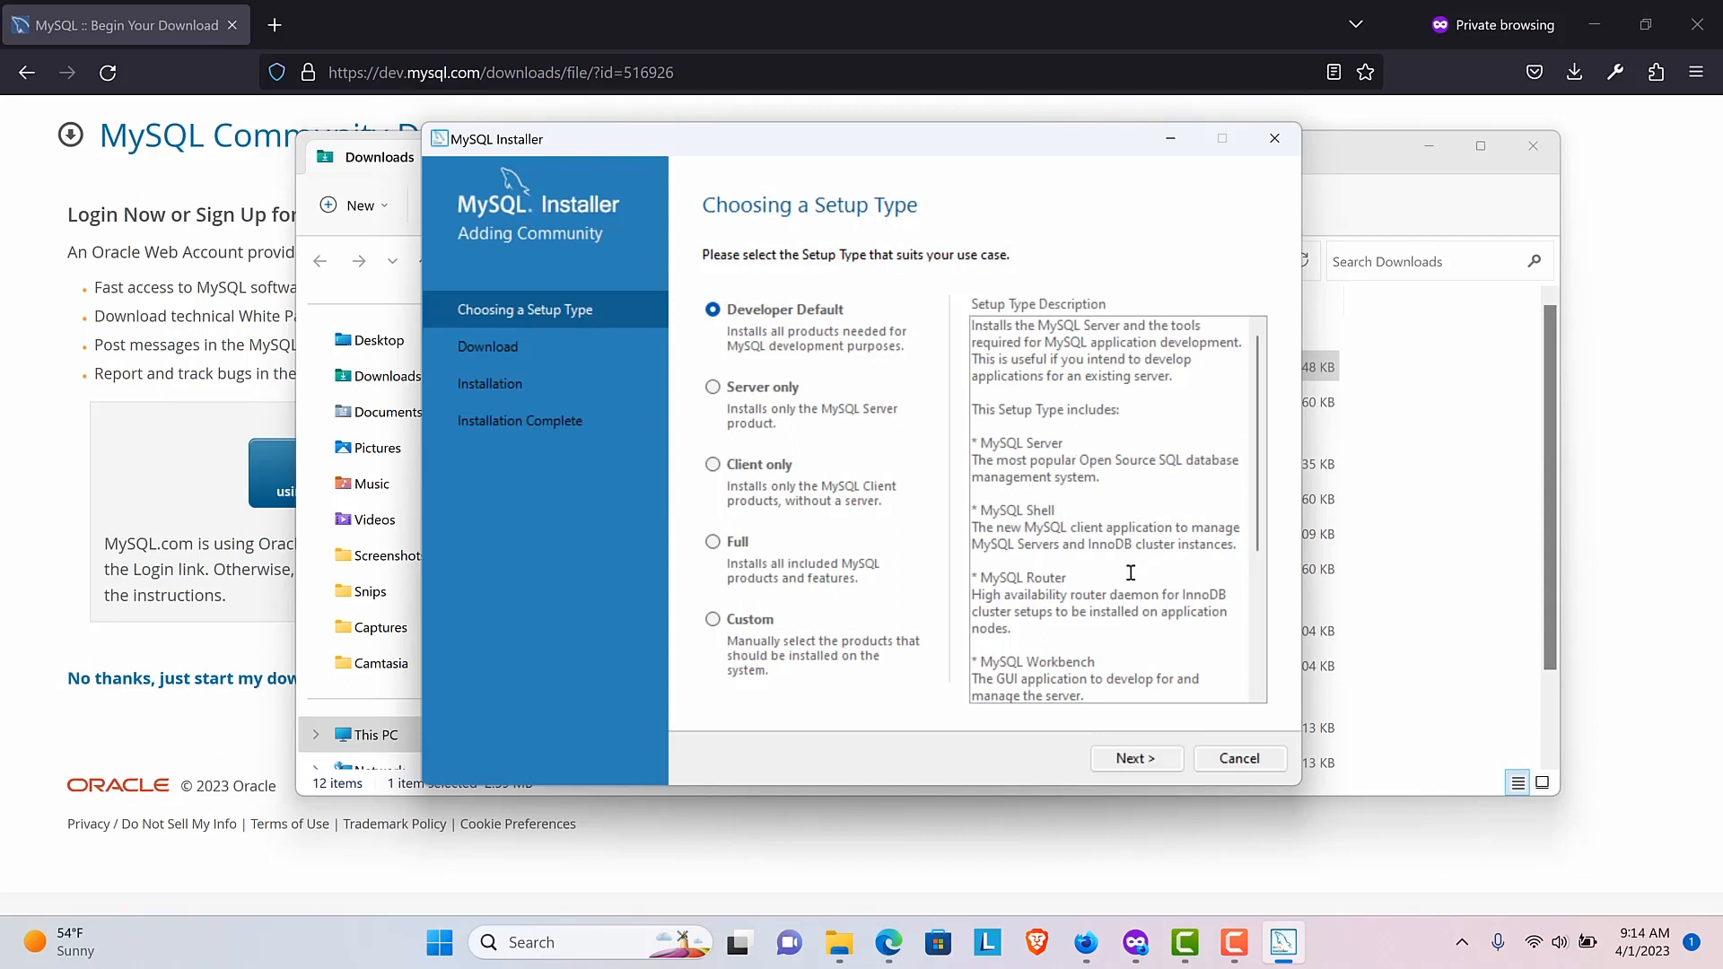
left_click(756, 465)
left_click(779, 310)
left_click(753, 640)
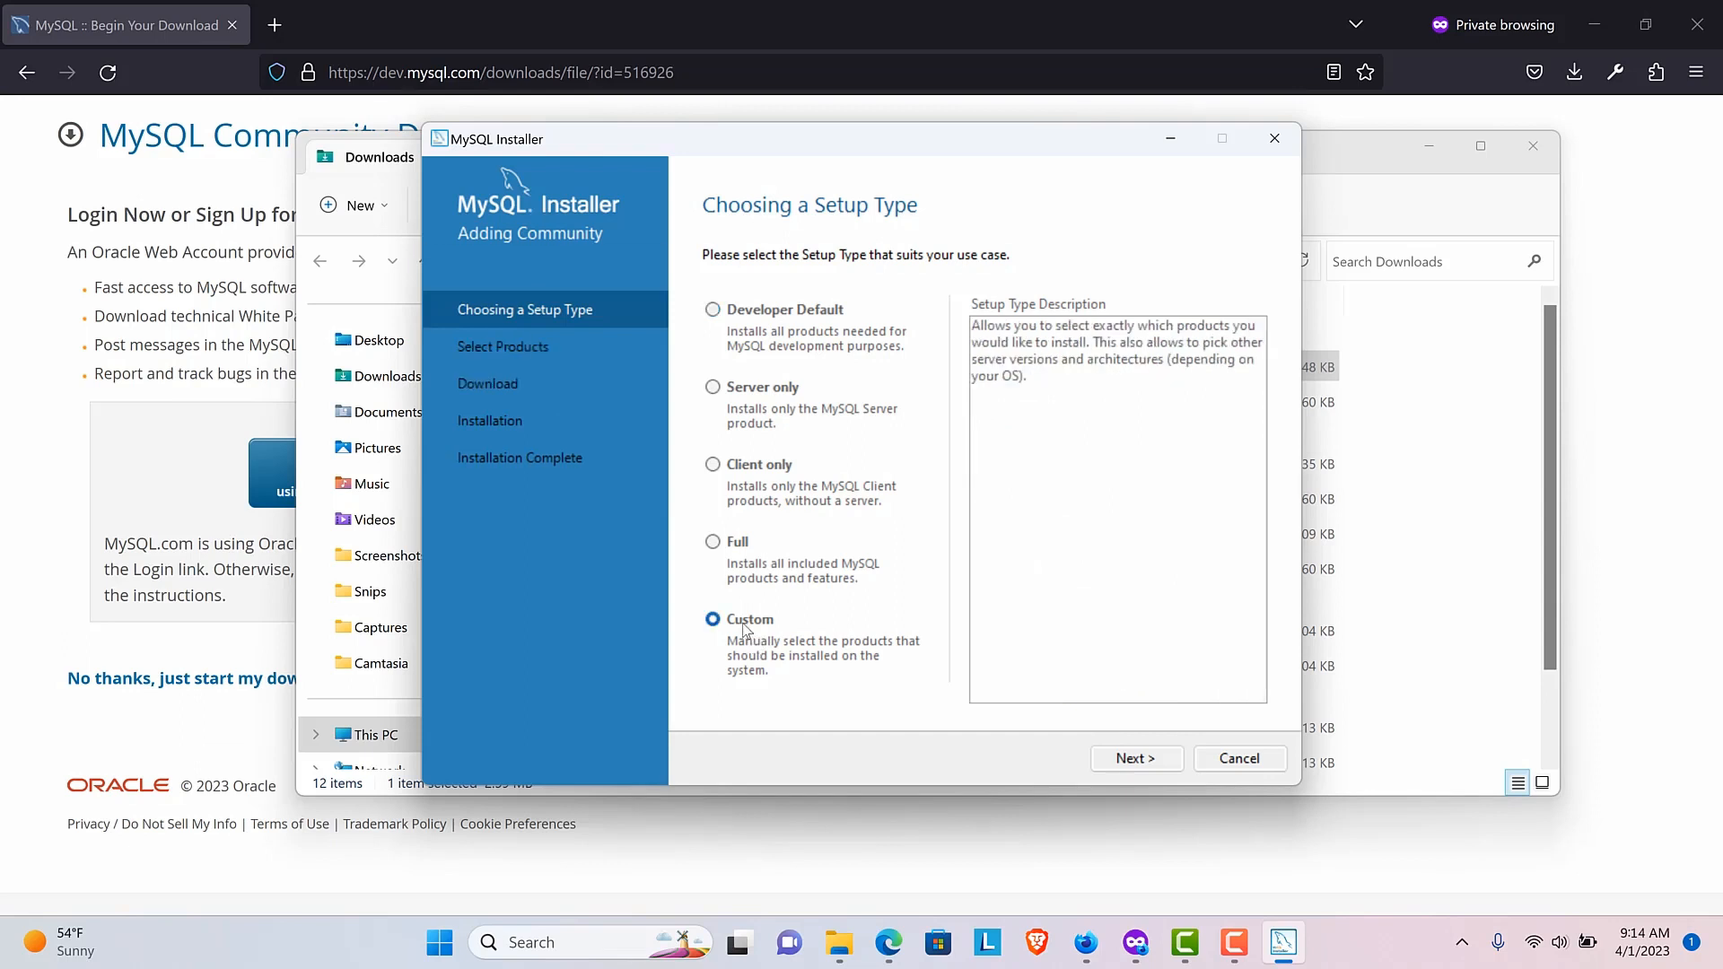
- Choose the Developer Default setup type, review its included products, and continue to the requirements check
left_click(807, 311)
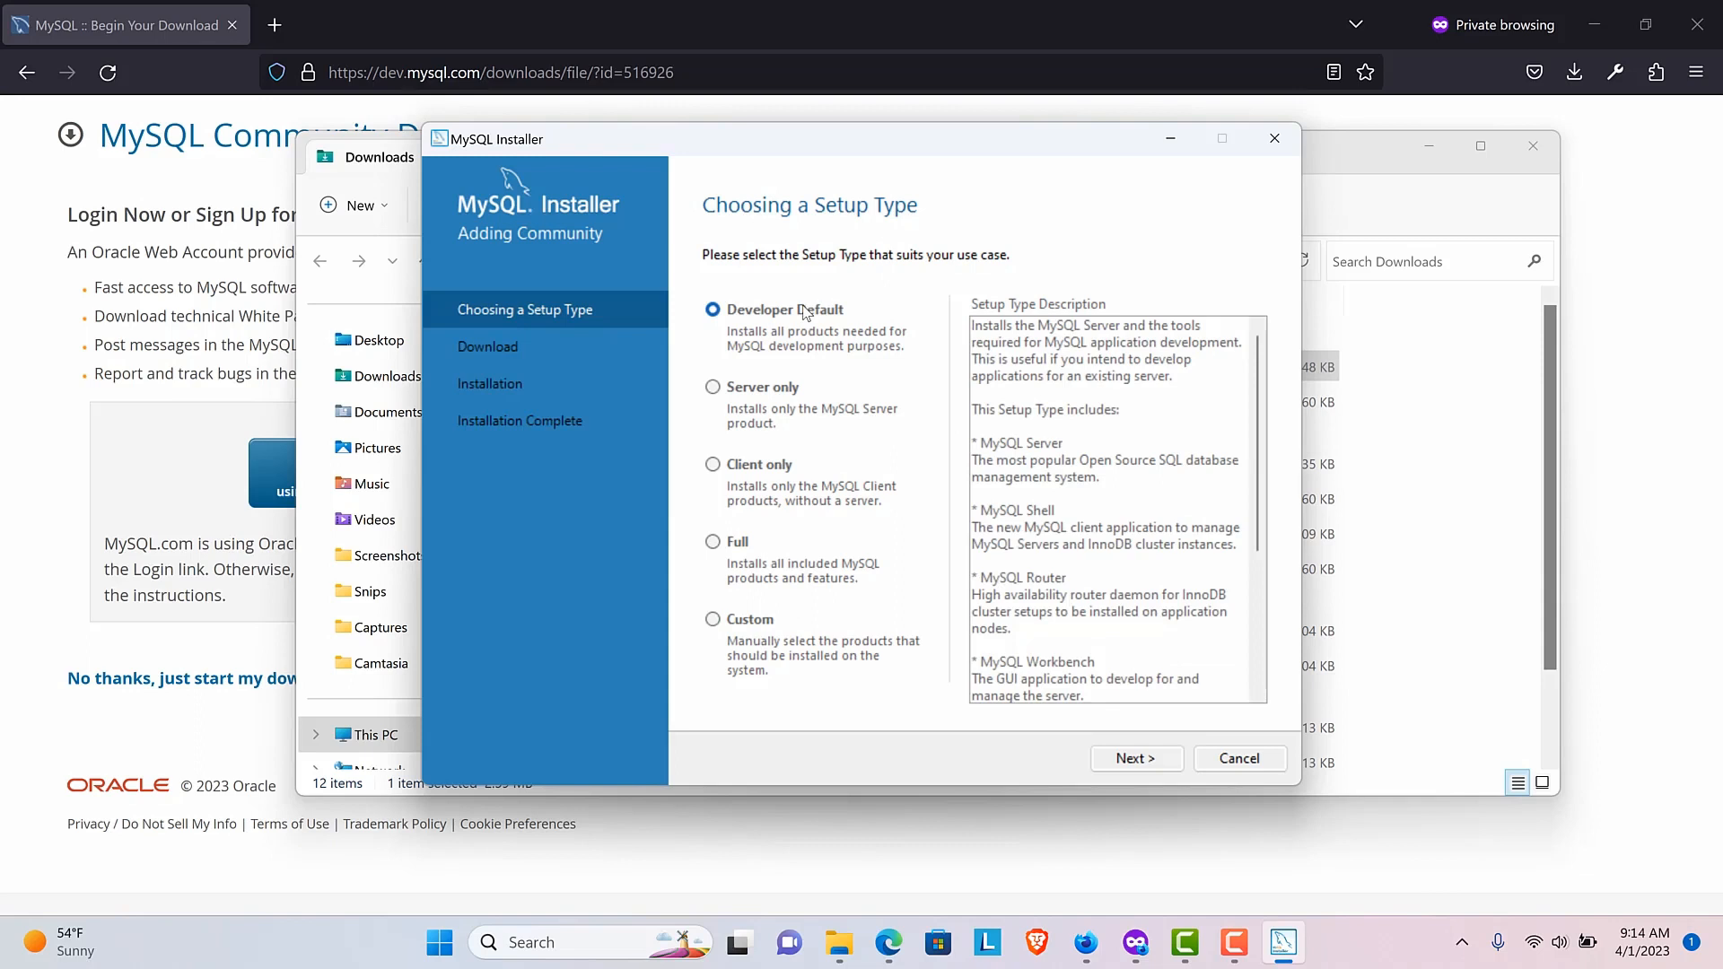
scroll(1151, 658, "down", 2)
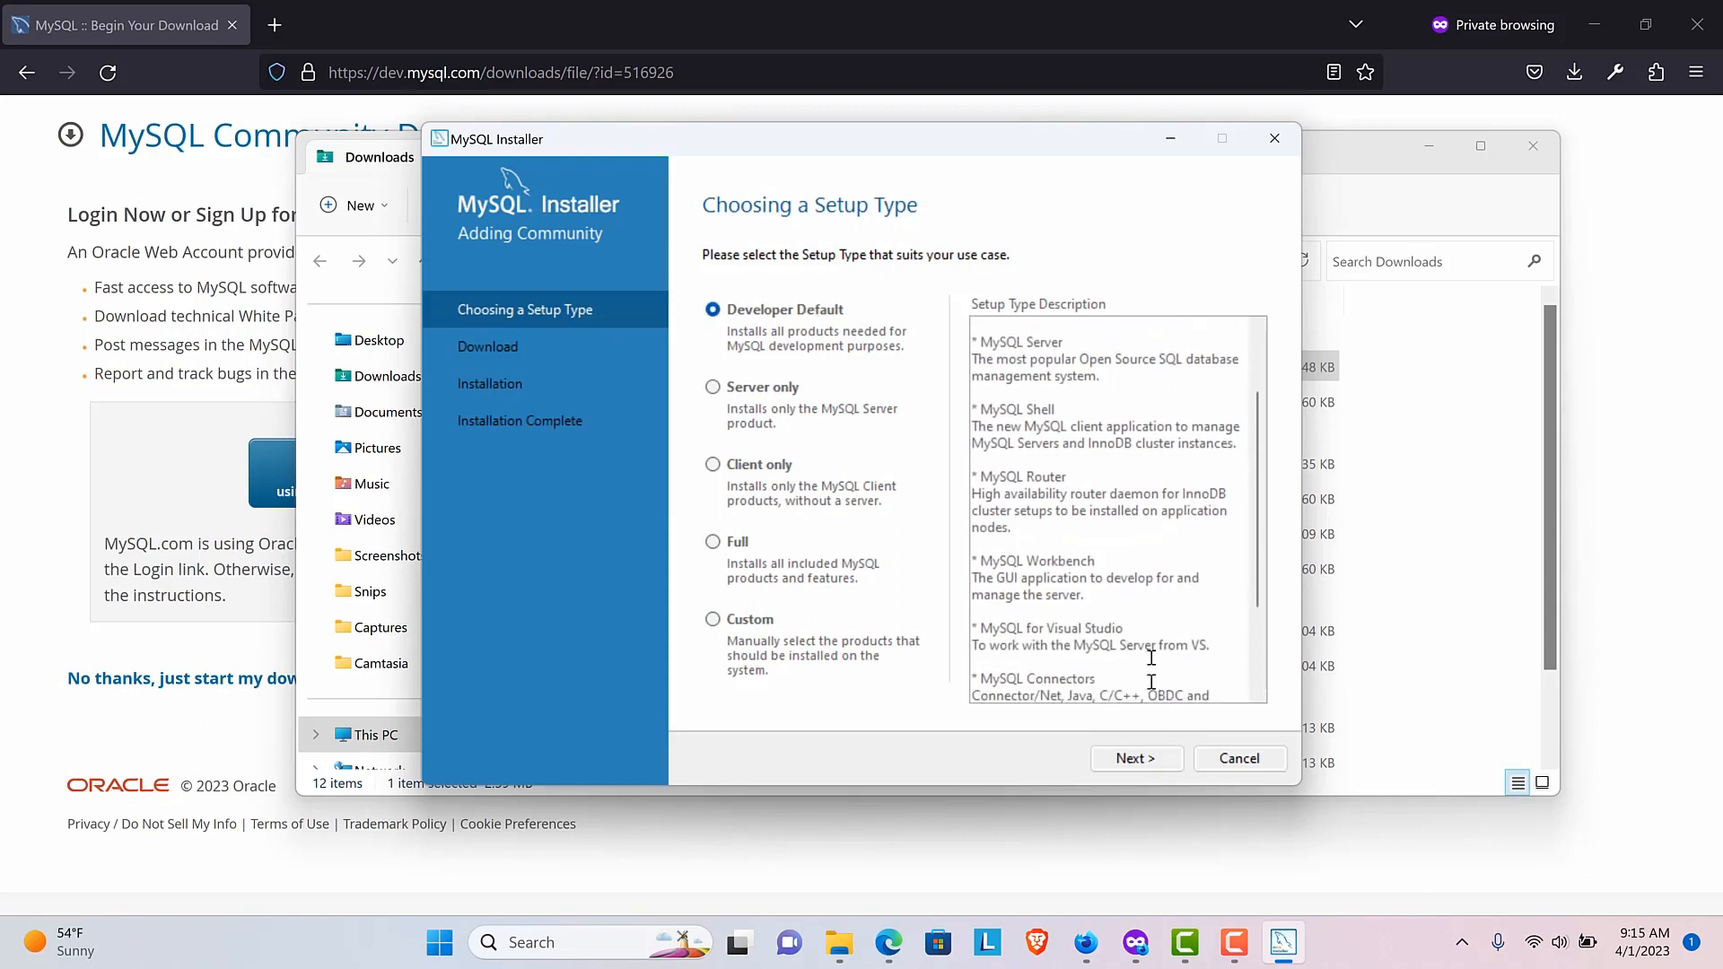
scroll(1152, 658, "down", 3)
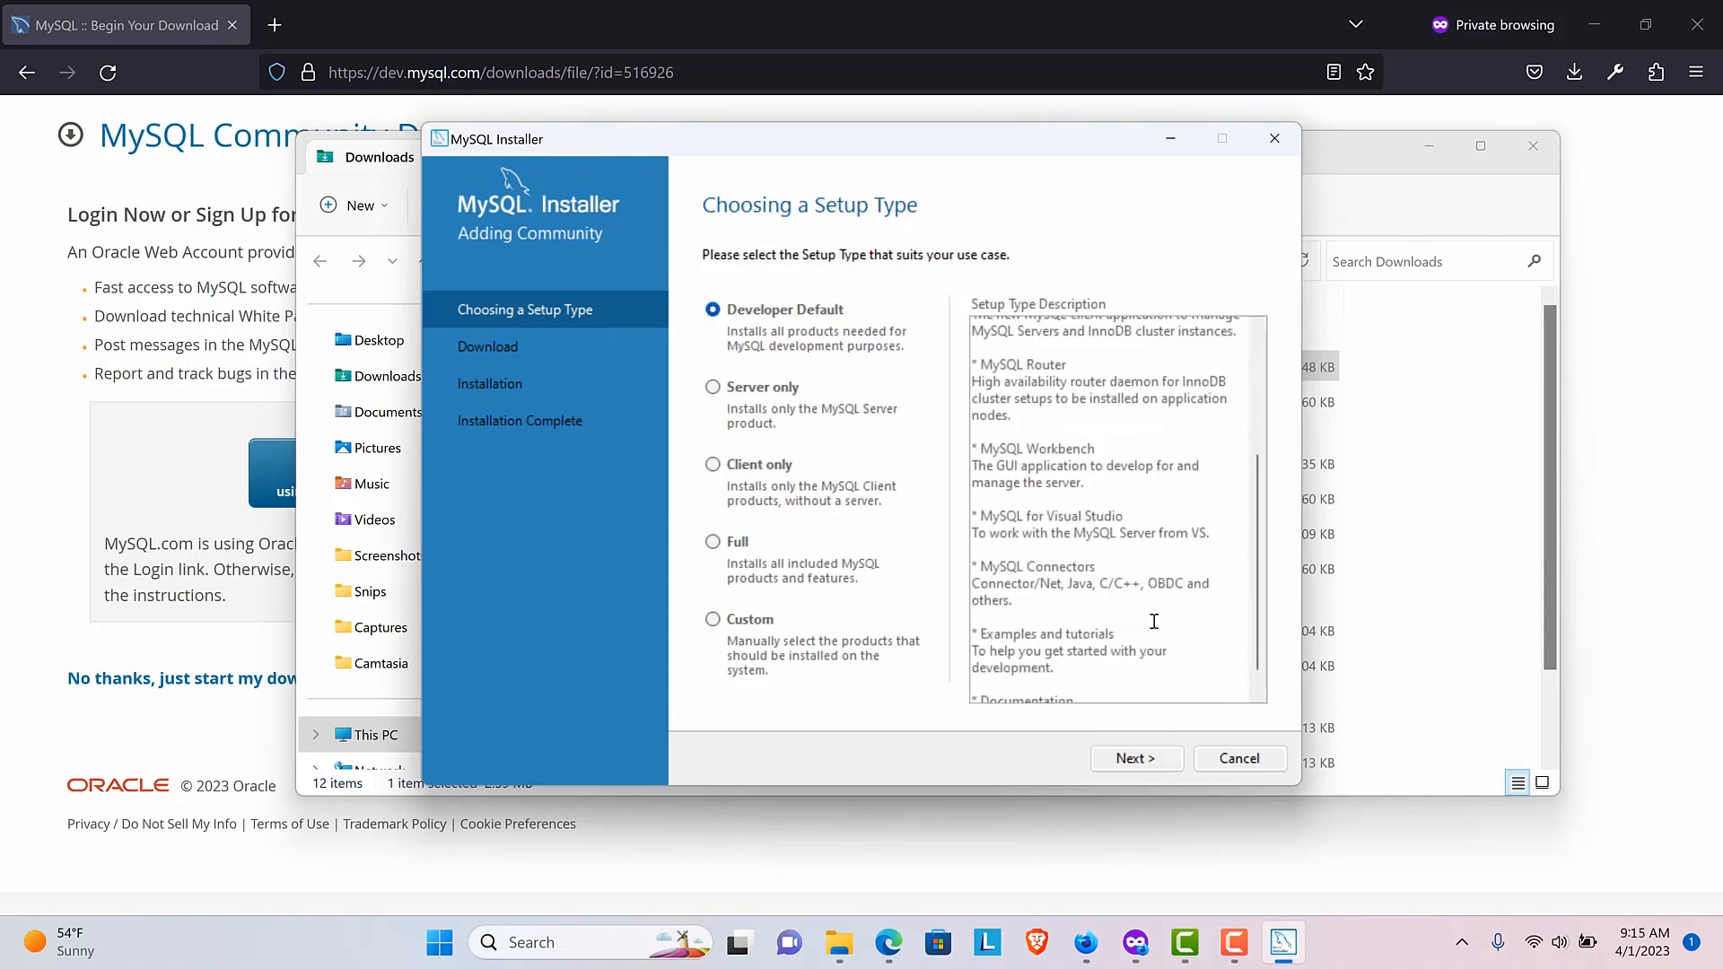
left_click(1136, 759)
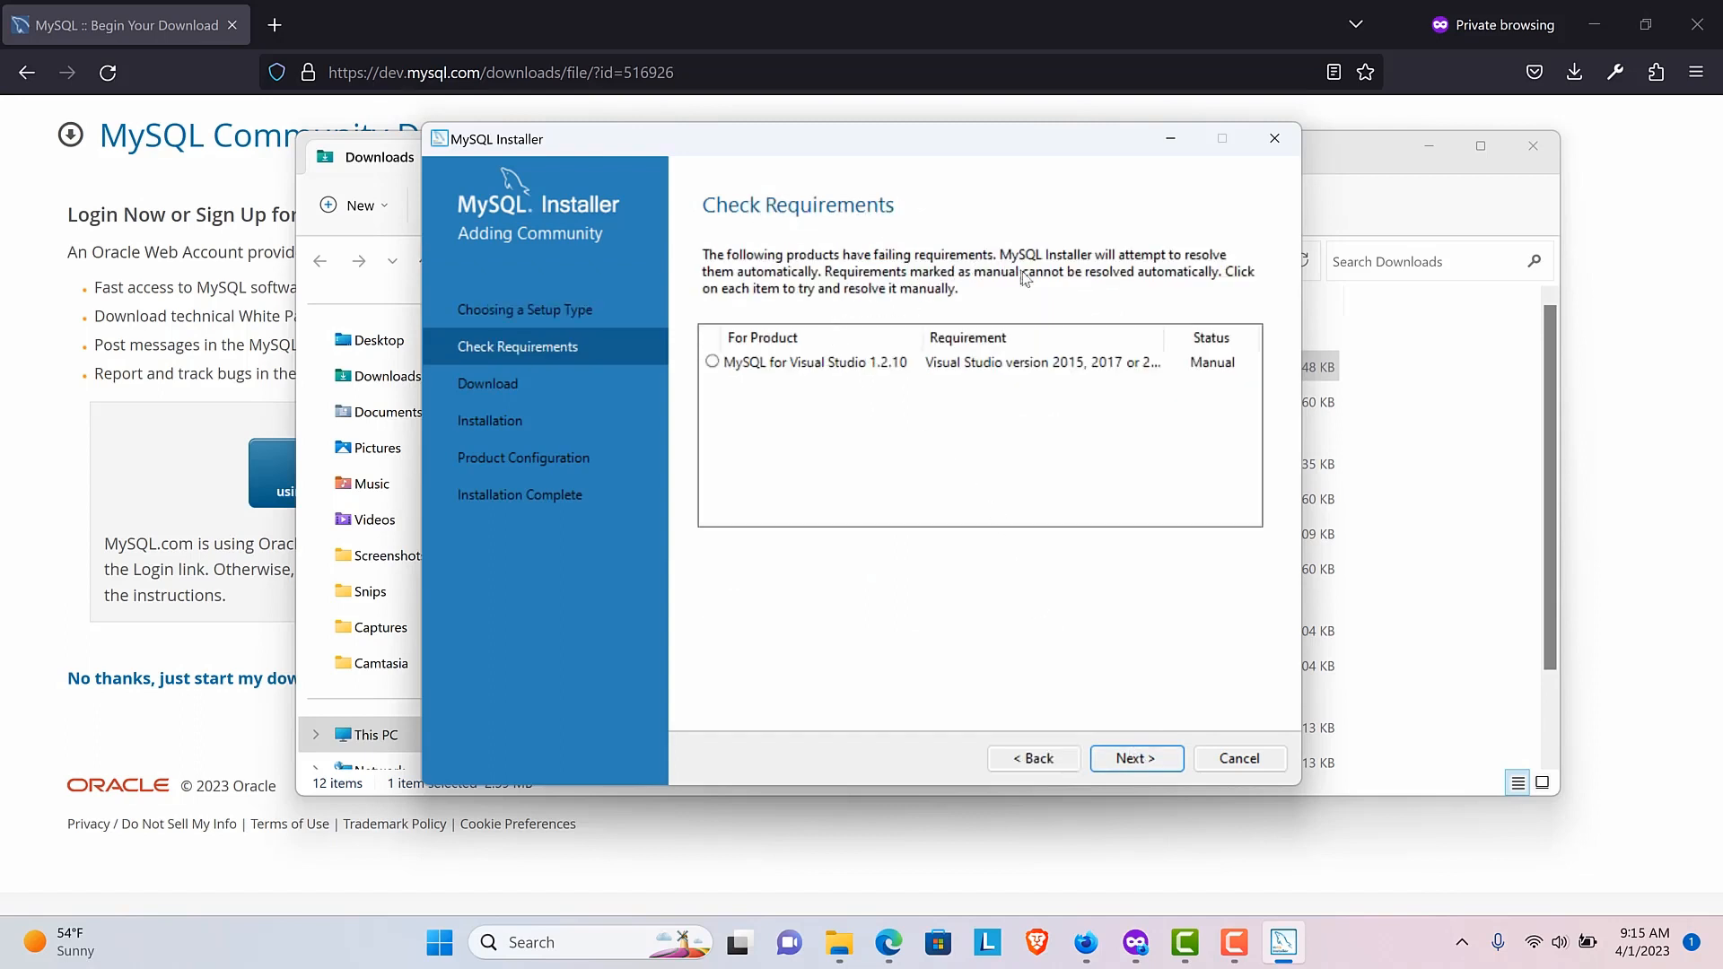
- Review the requirement details for MySQL for Visual Studio 1.2.10 and continue without satisfying it
left_click(722, 360)
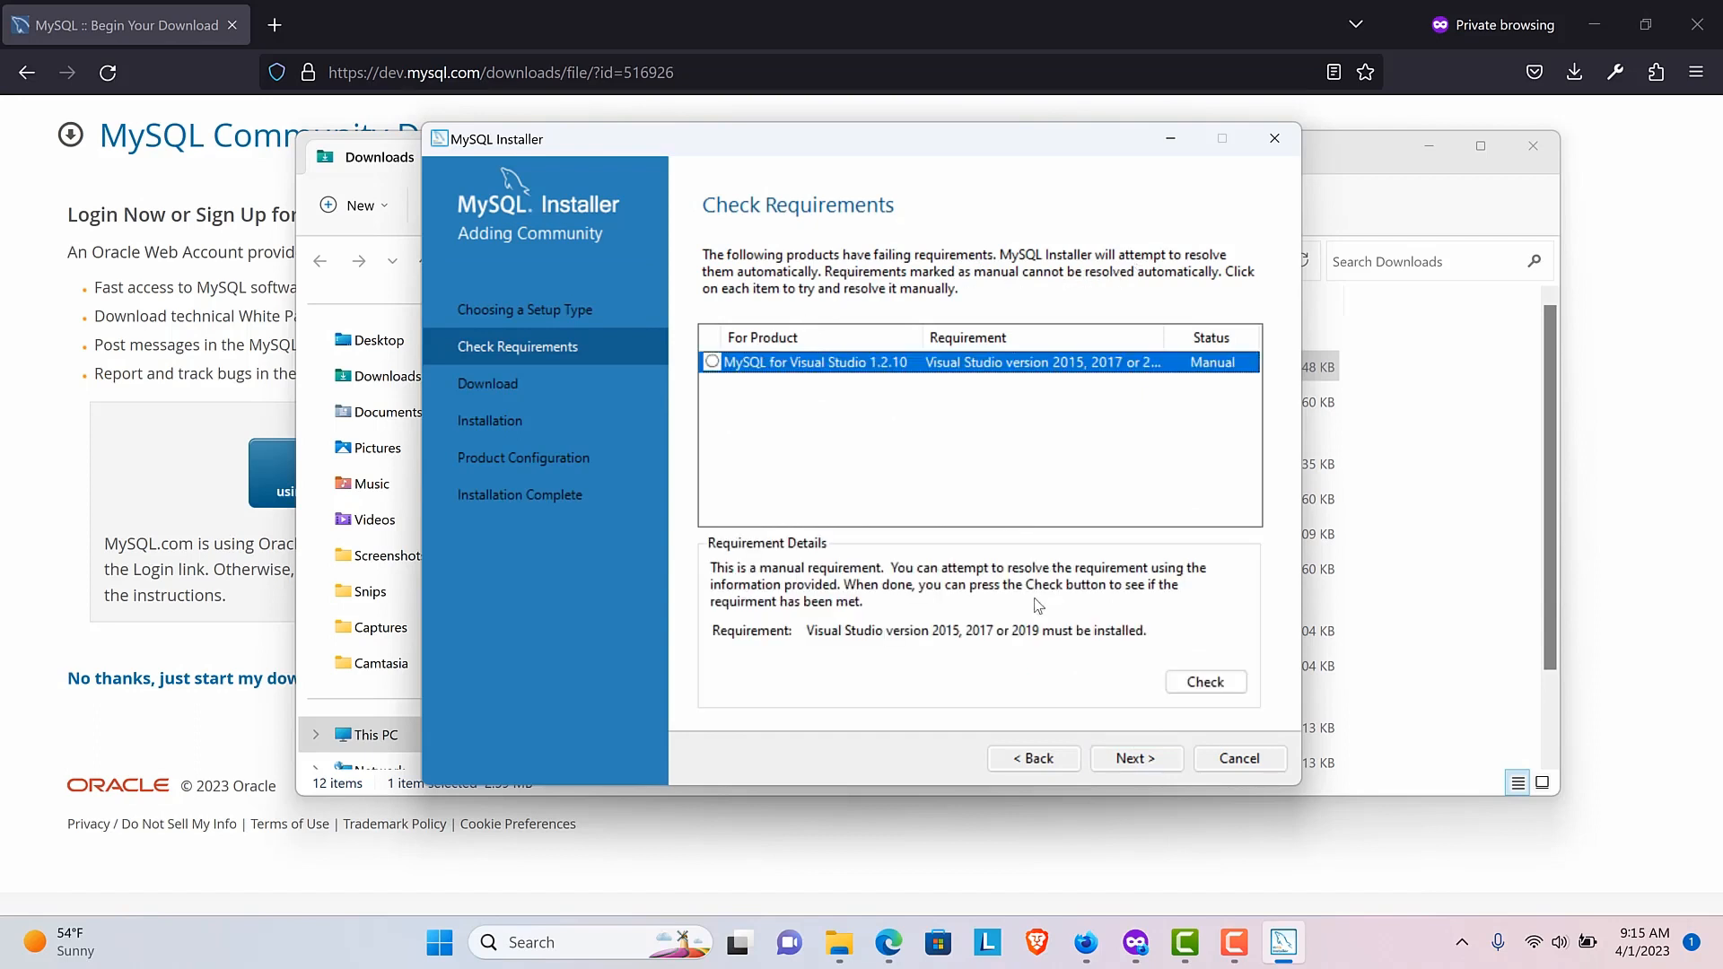
left_click(1133, 761)
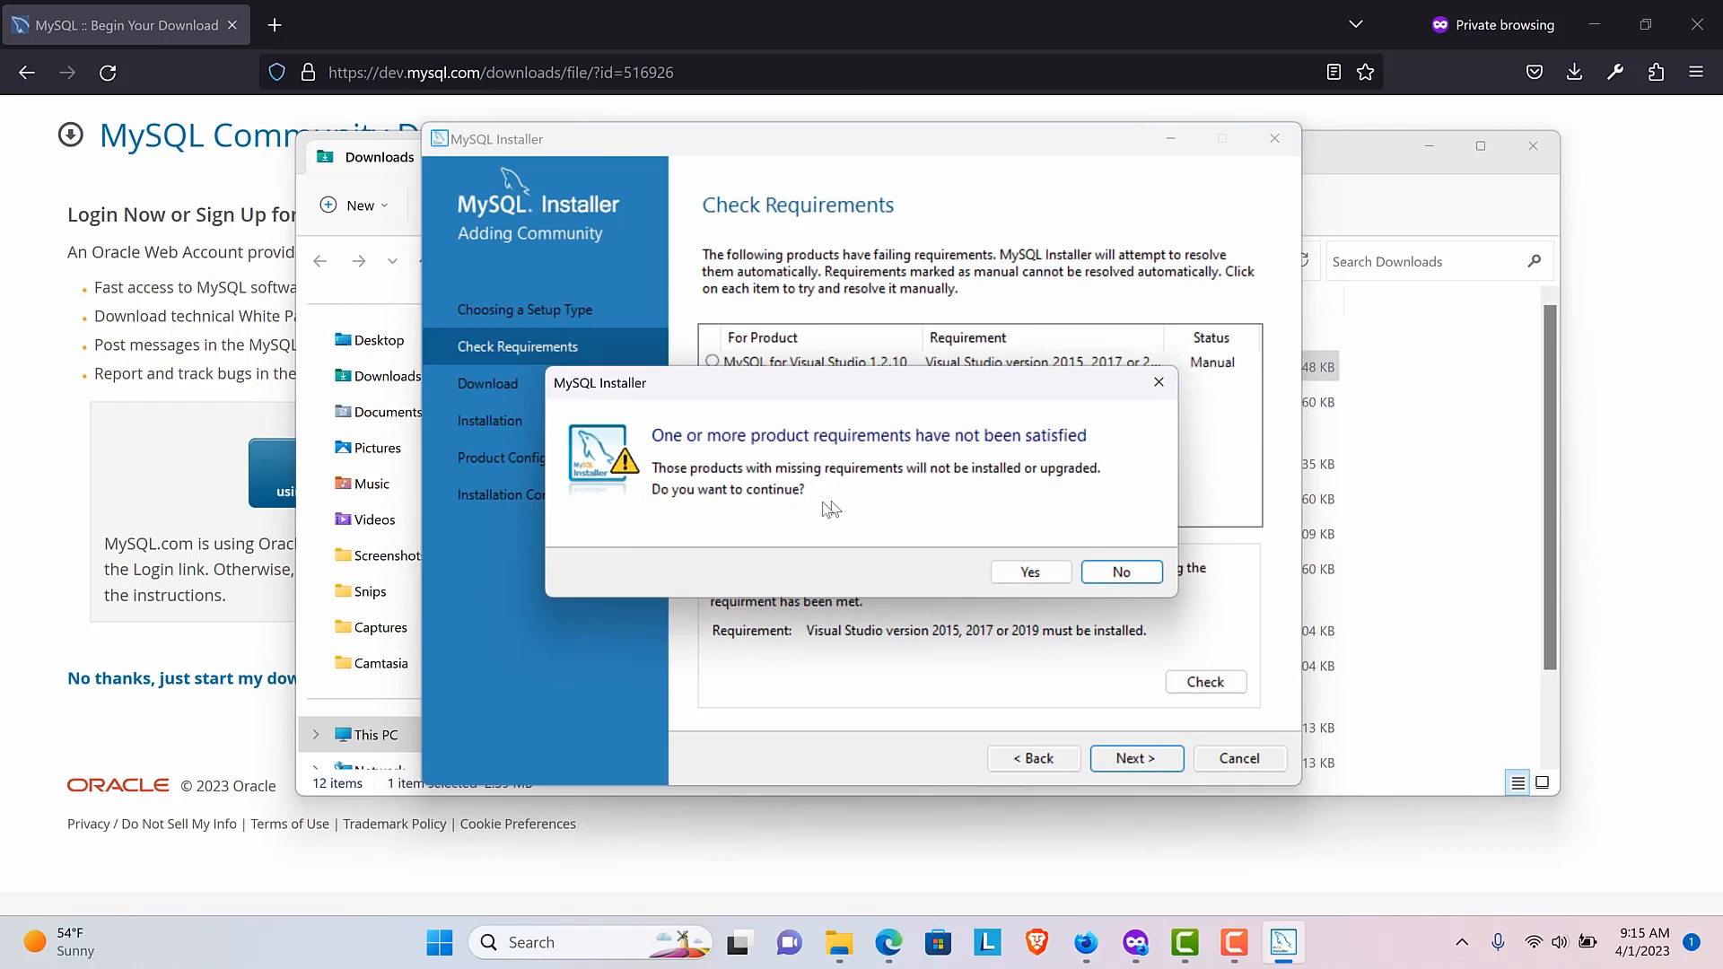
left_click(1016, 581)
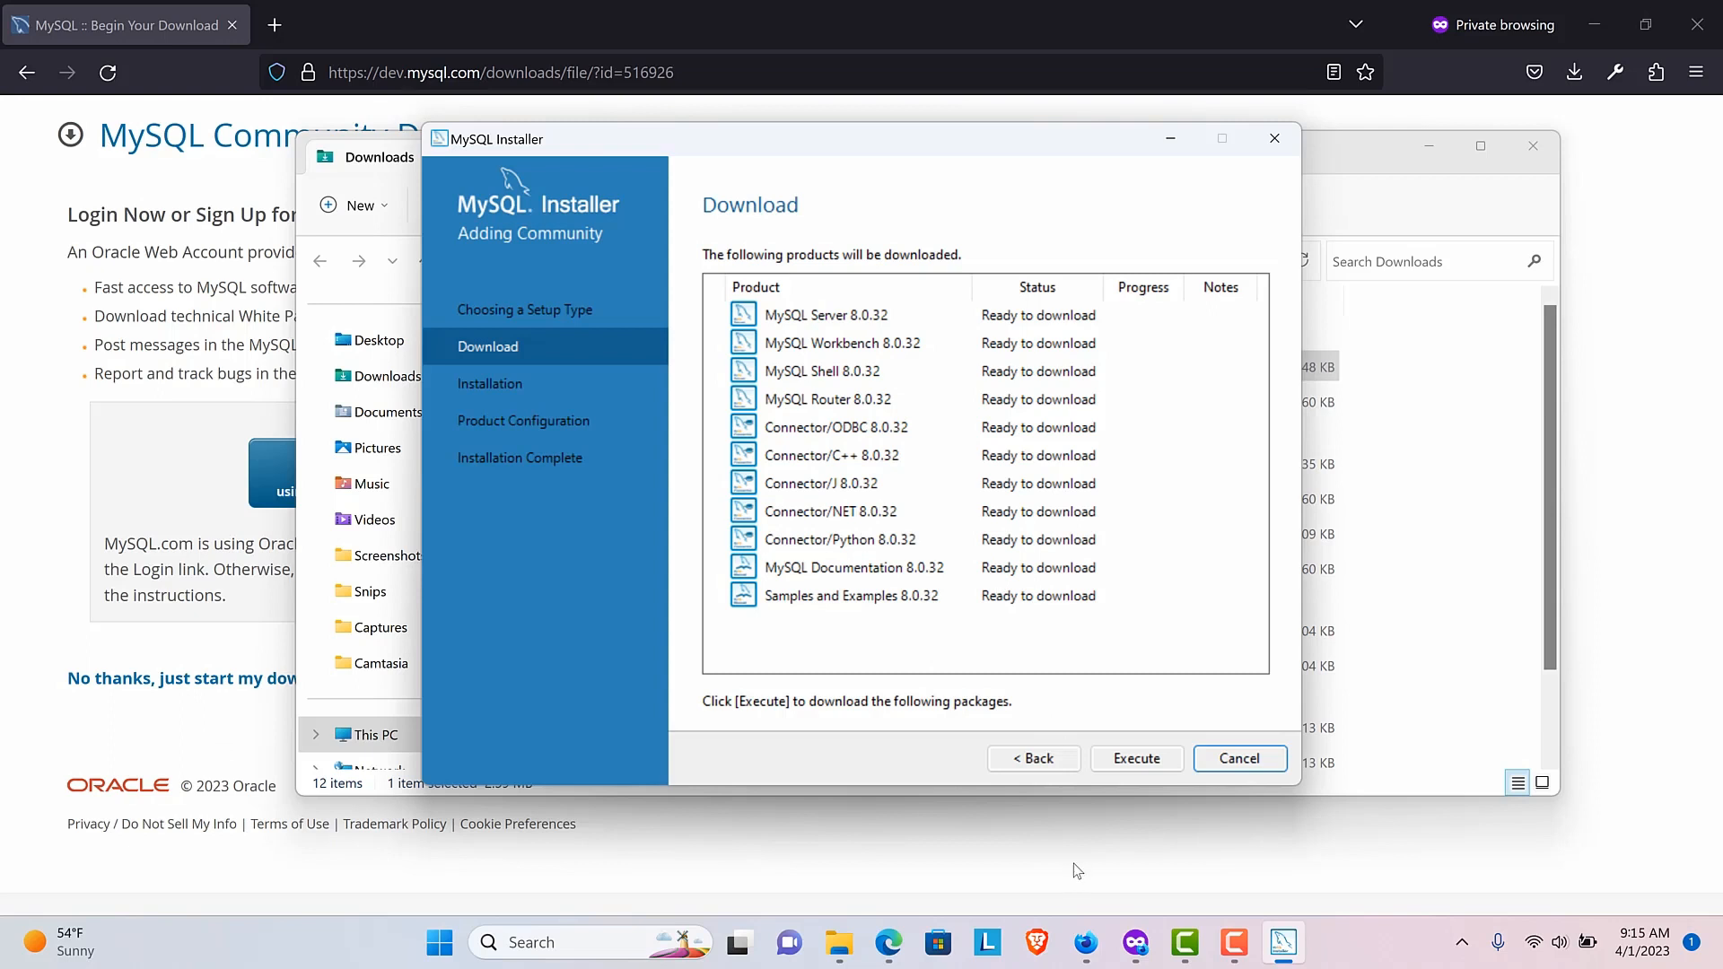
- Download all listed MySQL products, retrying MySQL Shell, Connector/C++, Connector/Python, and Samples and Examples 8.0.32
left_click(1140, 756)
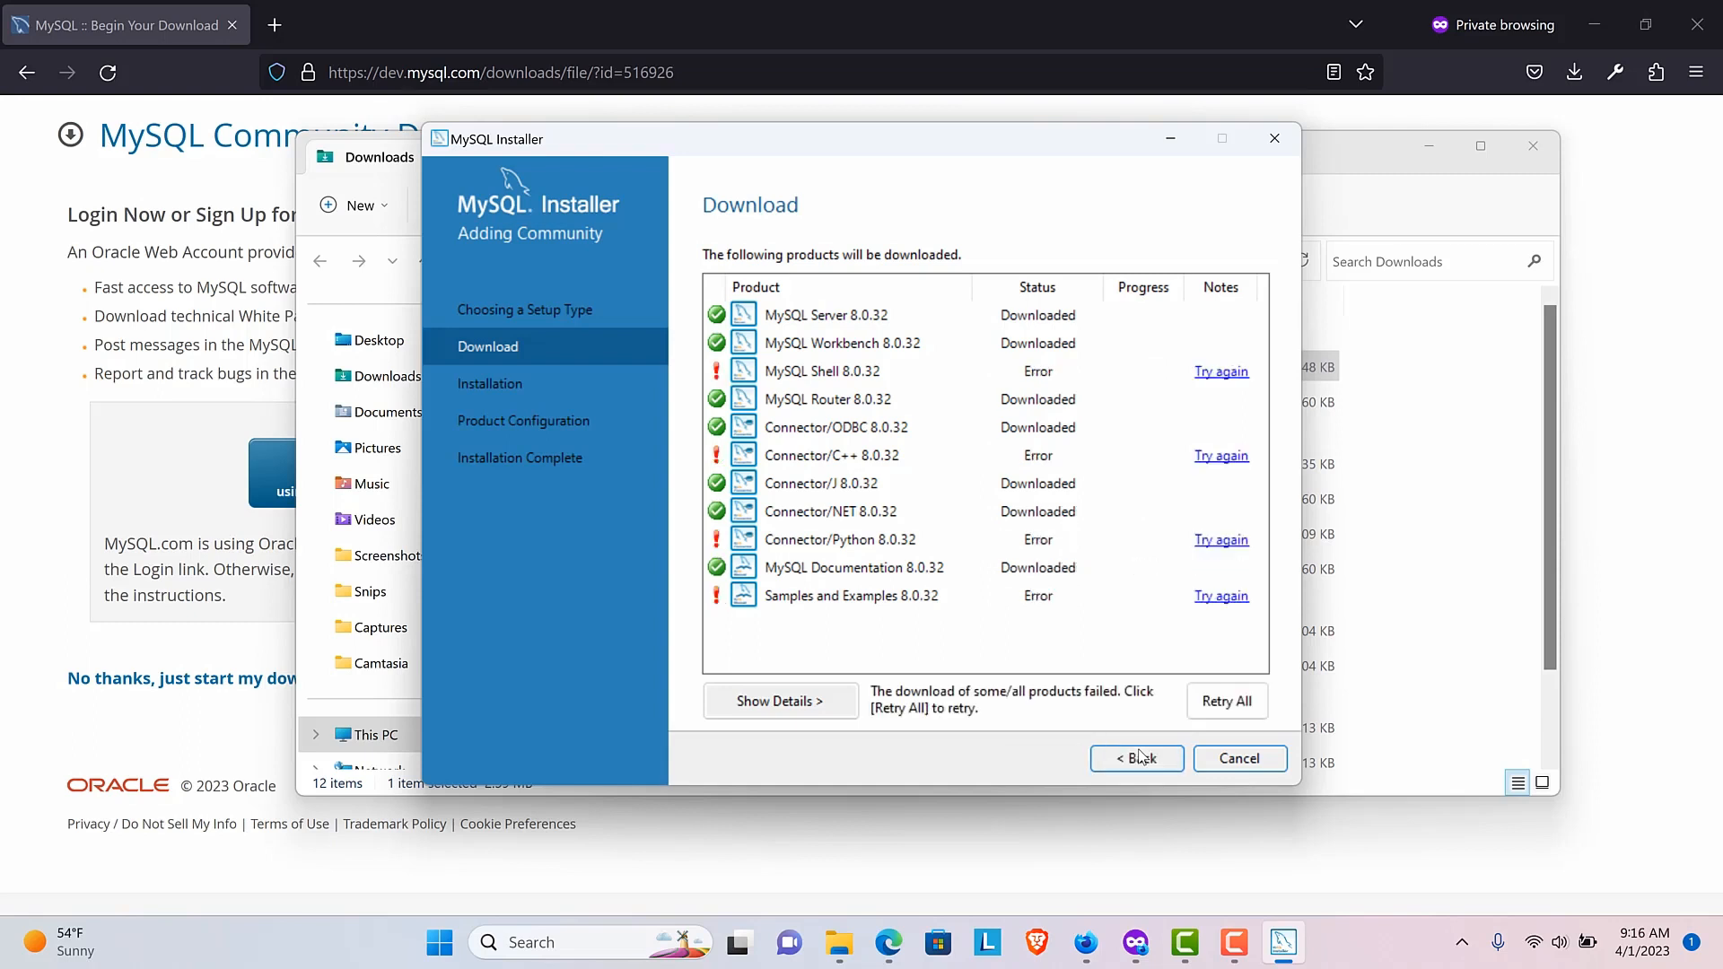
left_click(1228, 373)
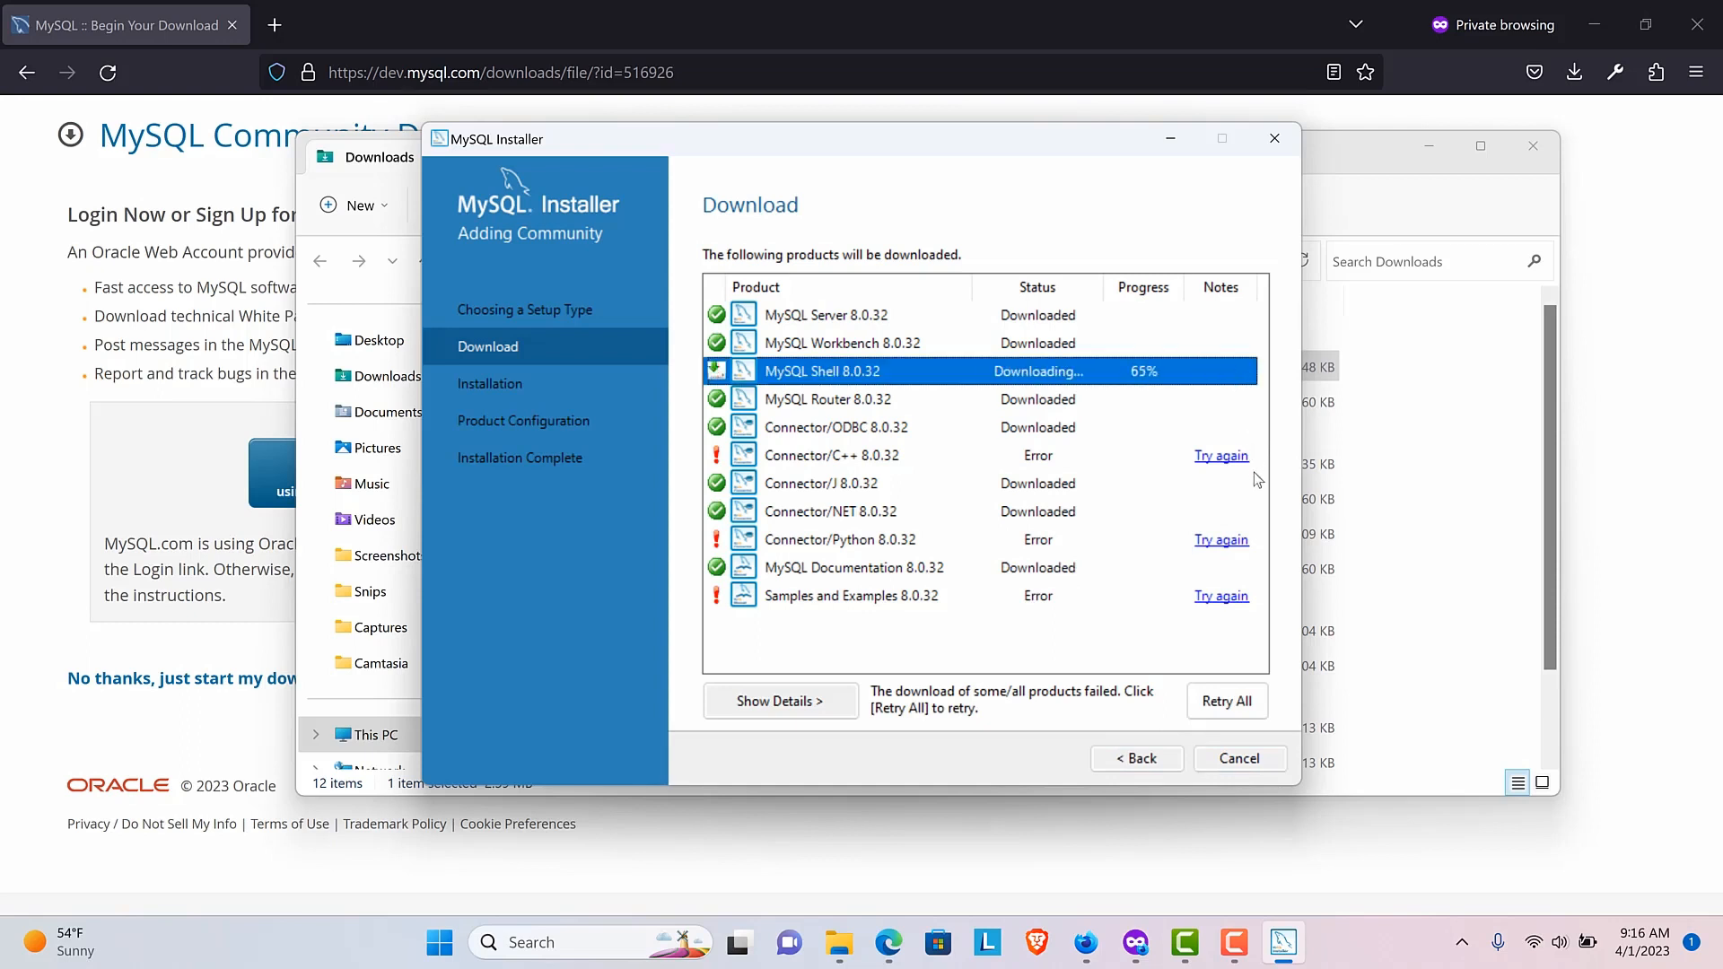
left_click(1227, 459)
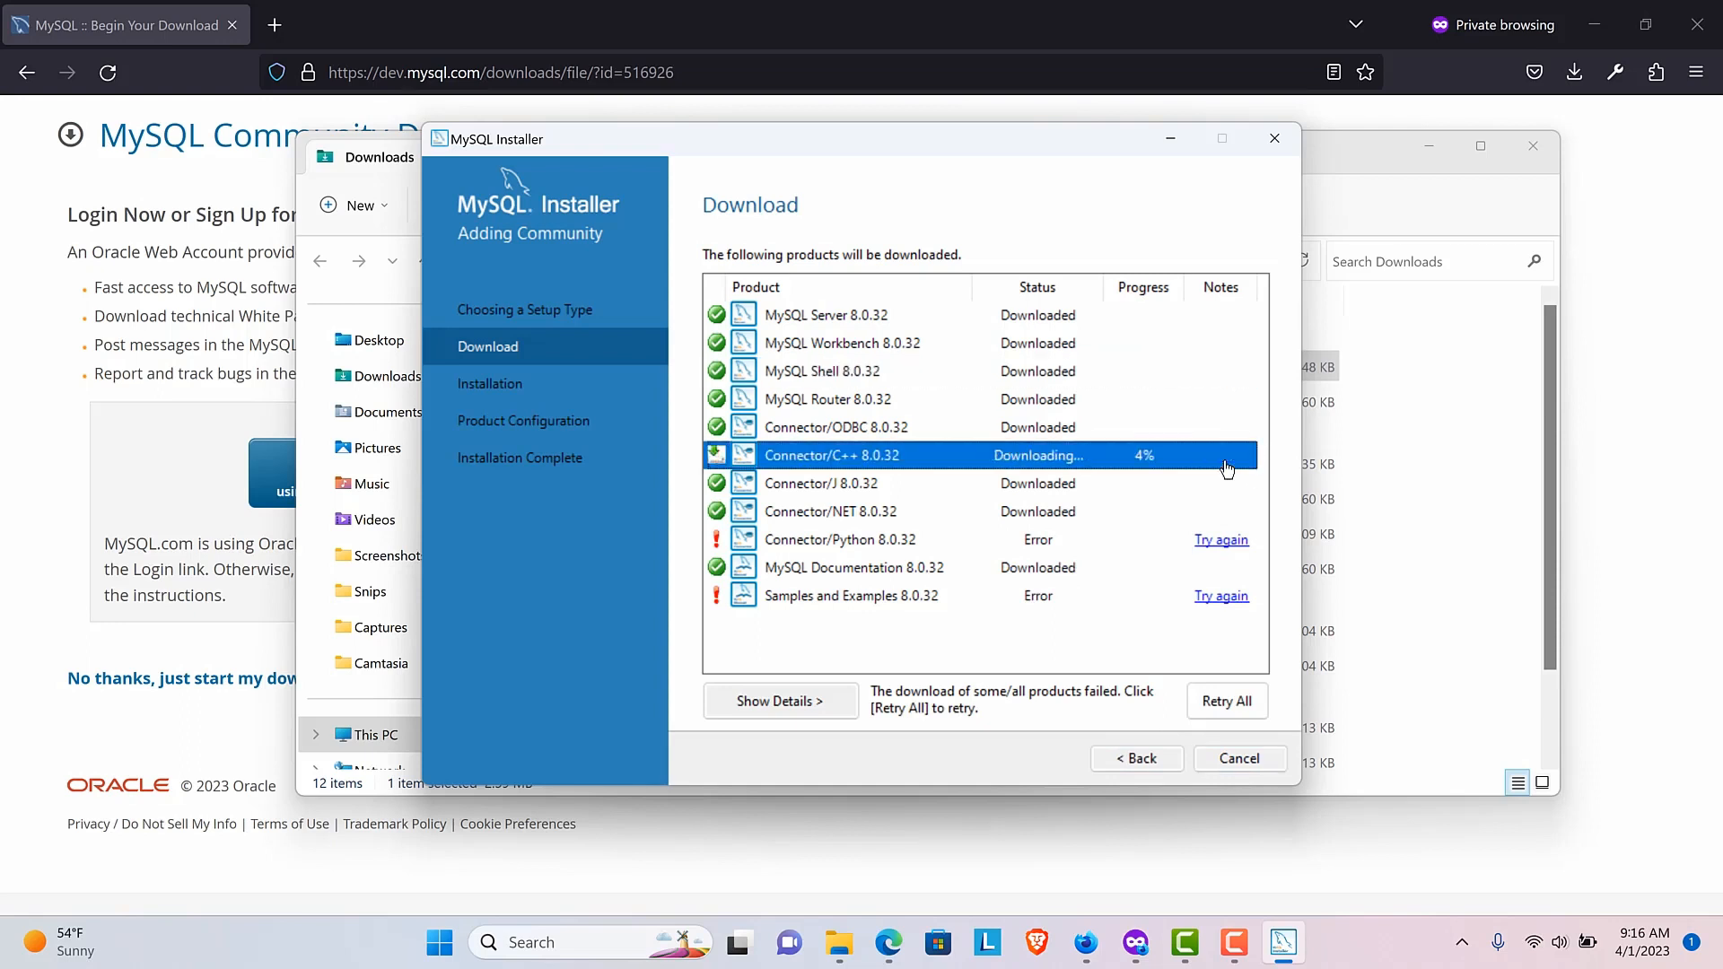
left_click(1220, 540)
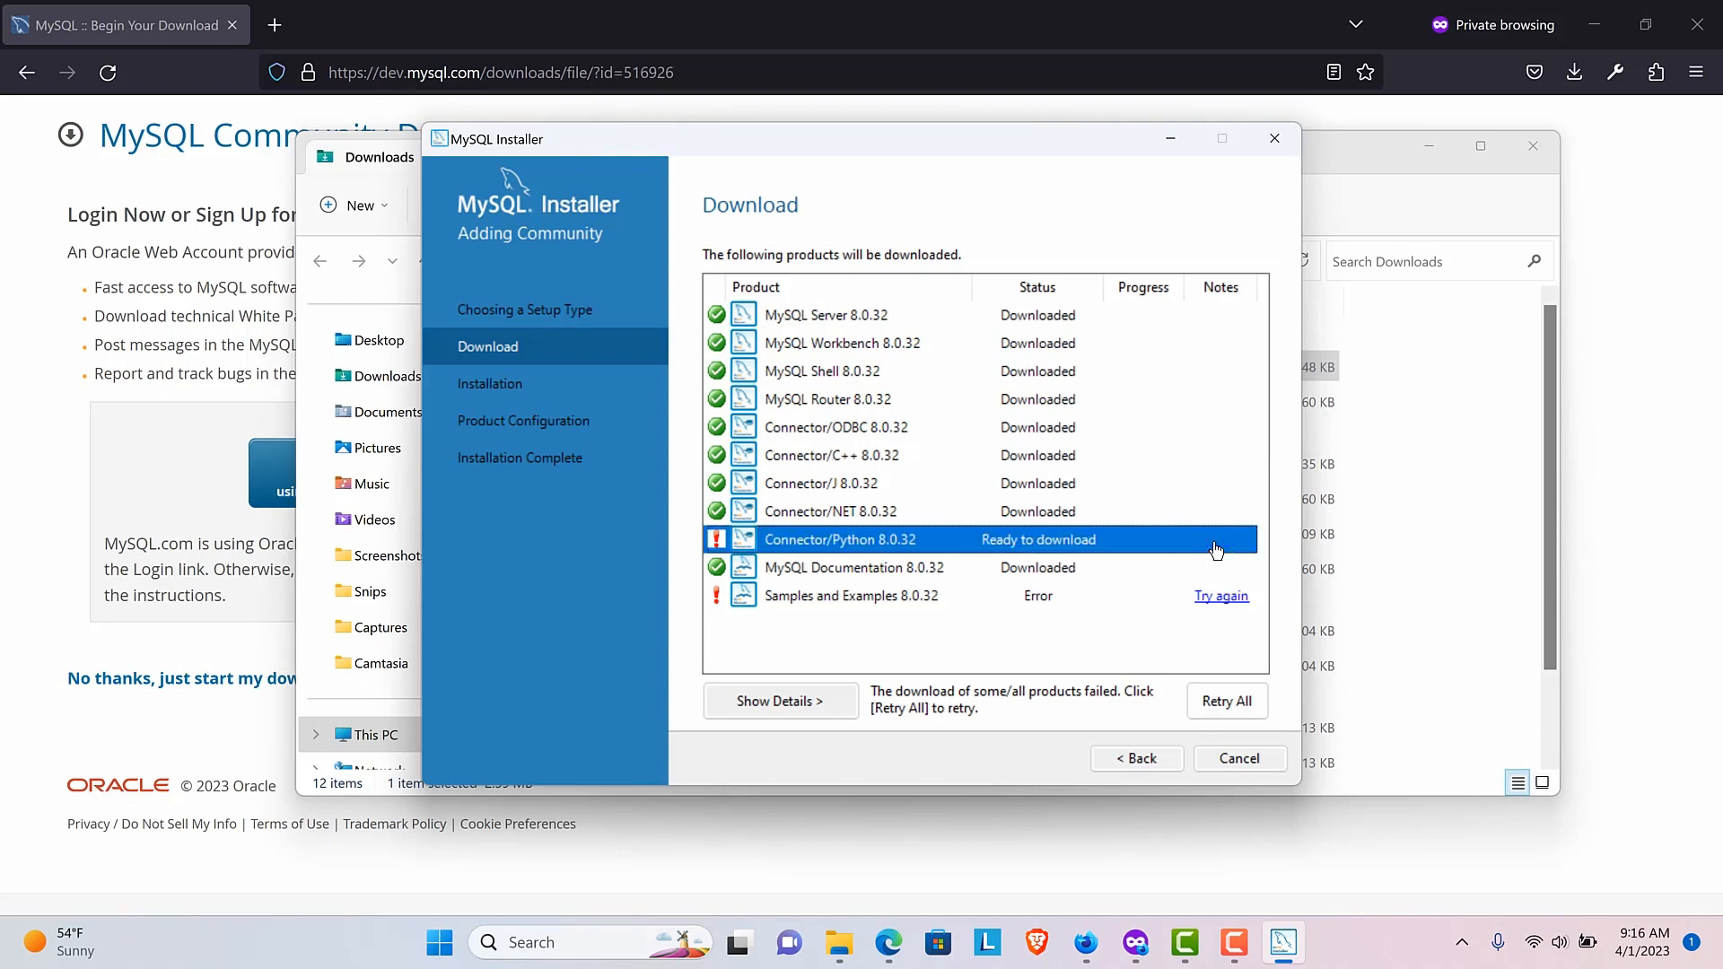
left_click(1223, 597)
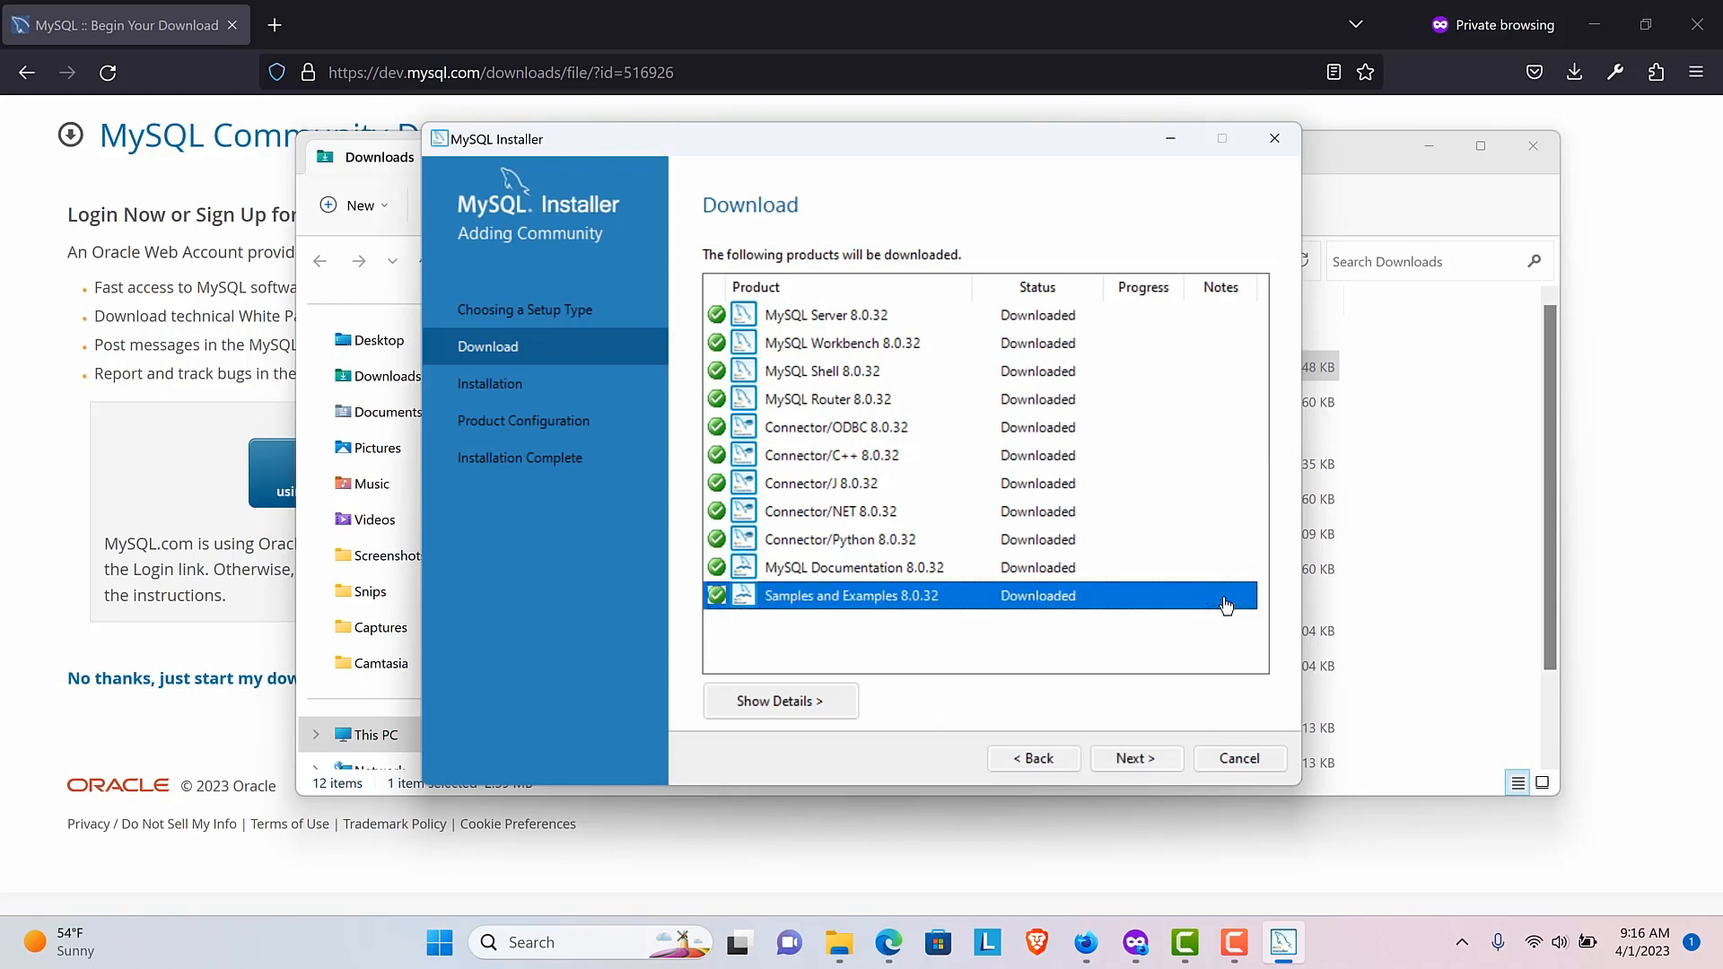
- Proceed to the installation stage and start installing all the downloaded MySQL 8.0.32 products
left_click(1157, 762)
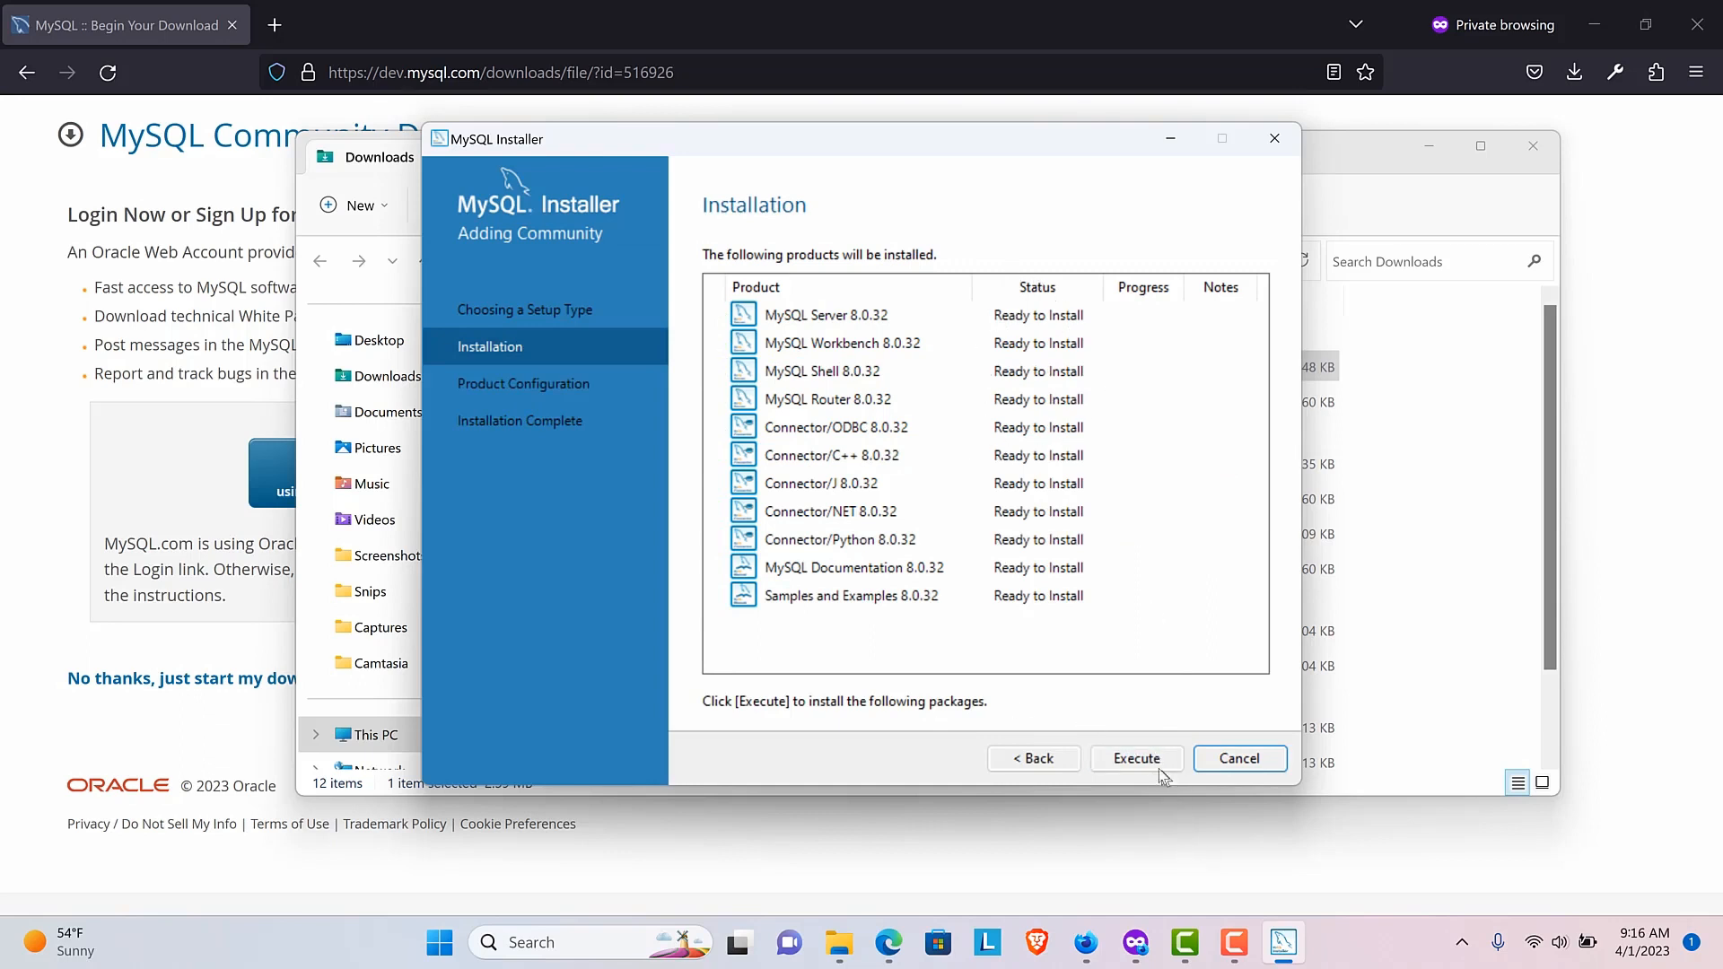
left_click(1151, 763)
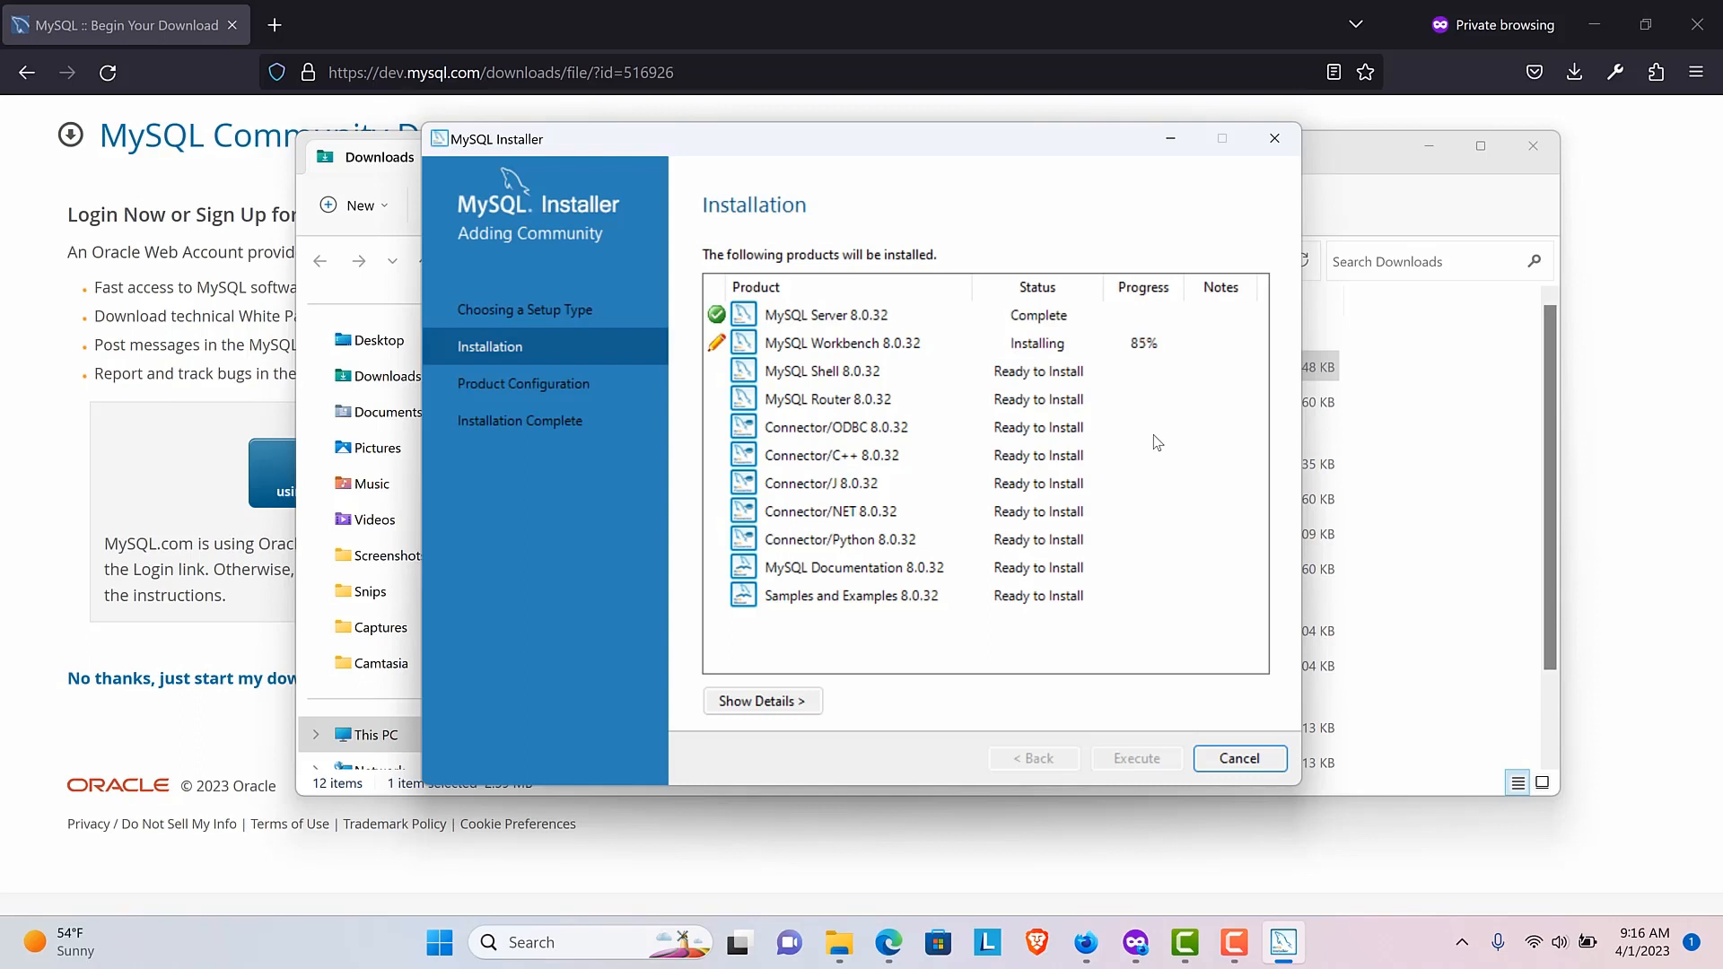
- Minimize the Downloads folder window and reposition the MySQL Installer window over the browser page
left_click_drag(1001, 142, 1226, 90)
left_click(770, 162)
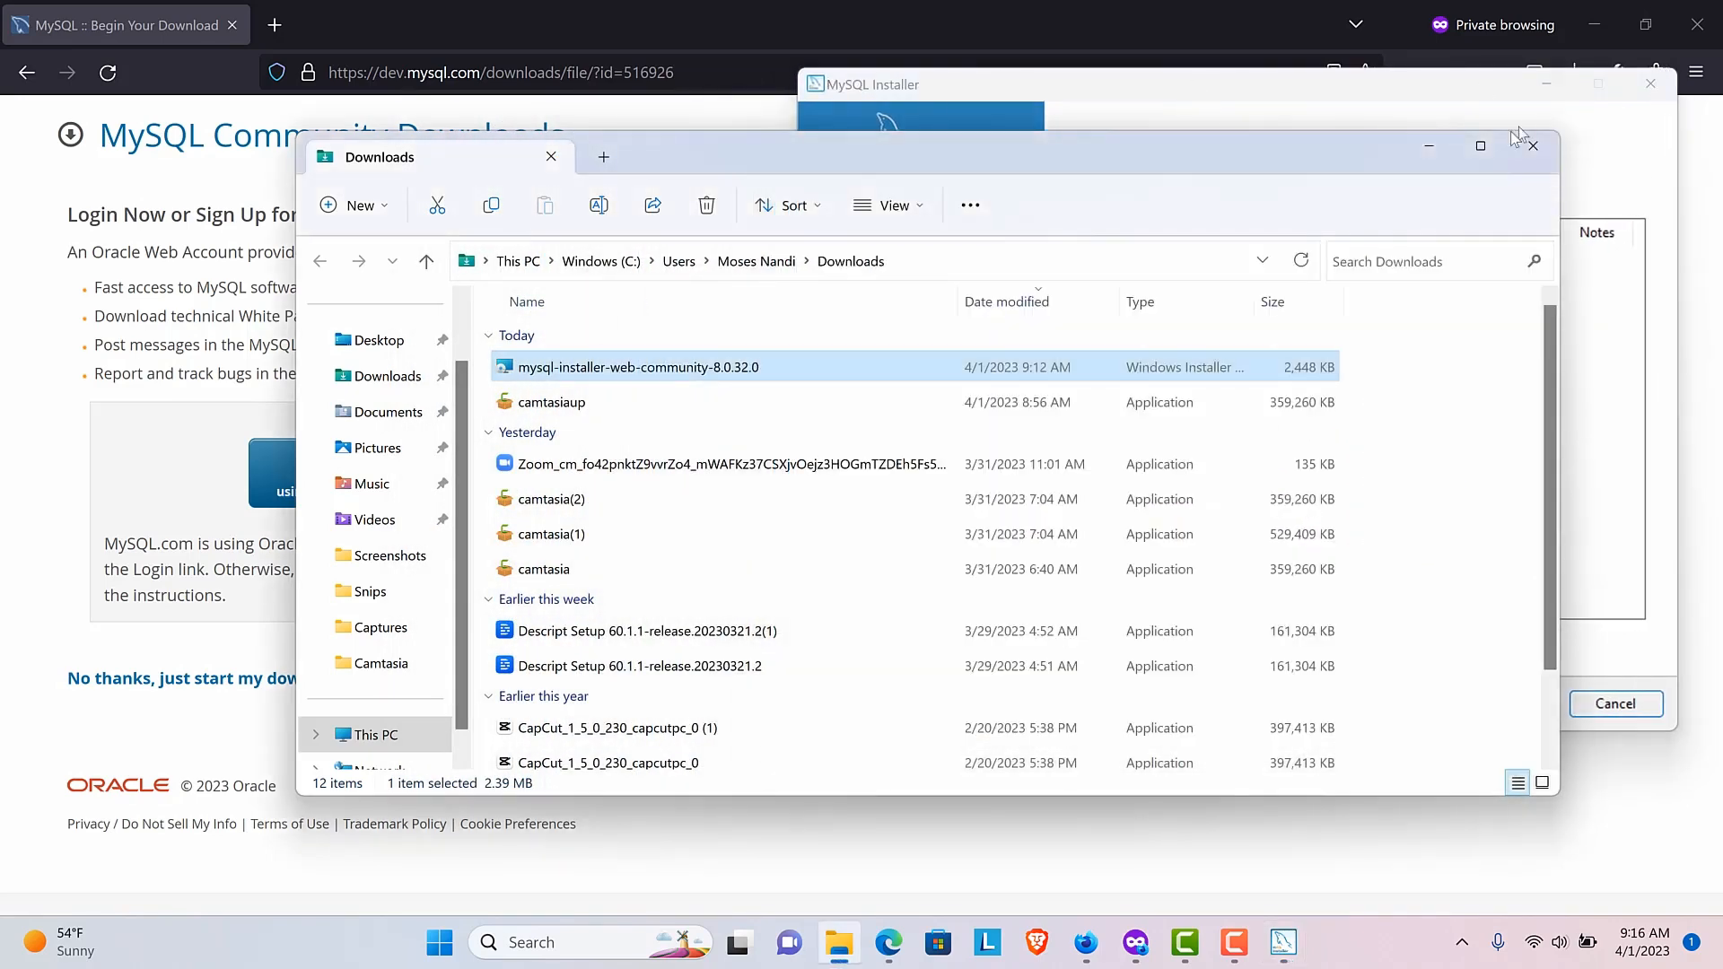
left_click(1424, 144)
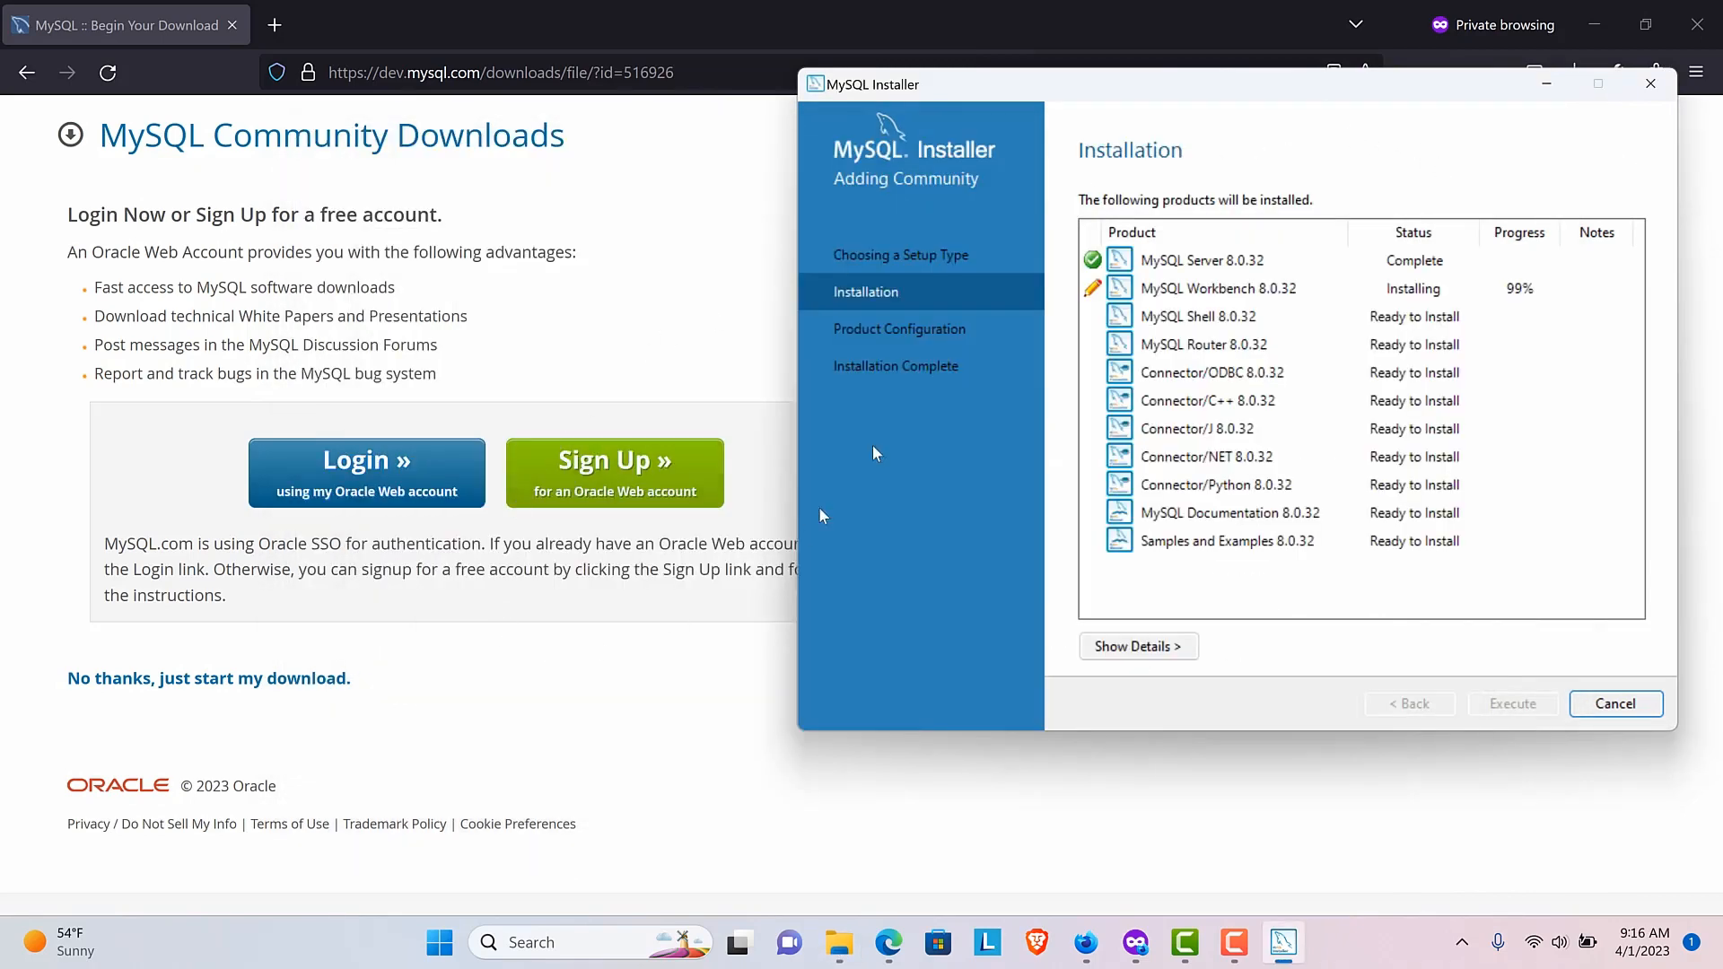
left_click_drag(1215, 89, 1071, 151)
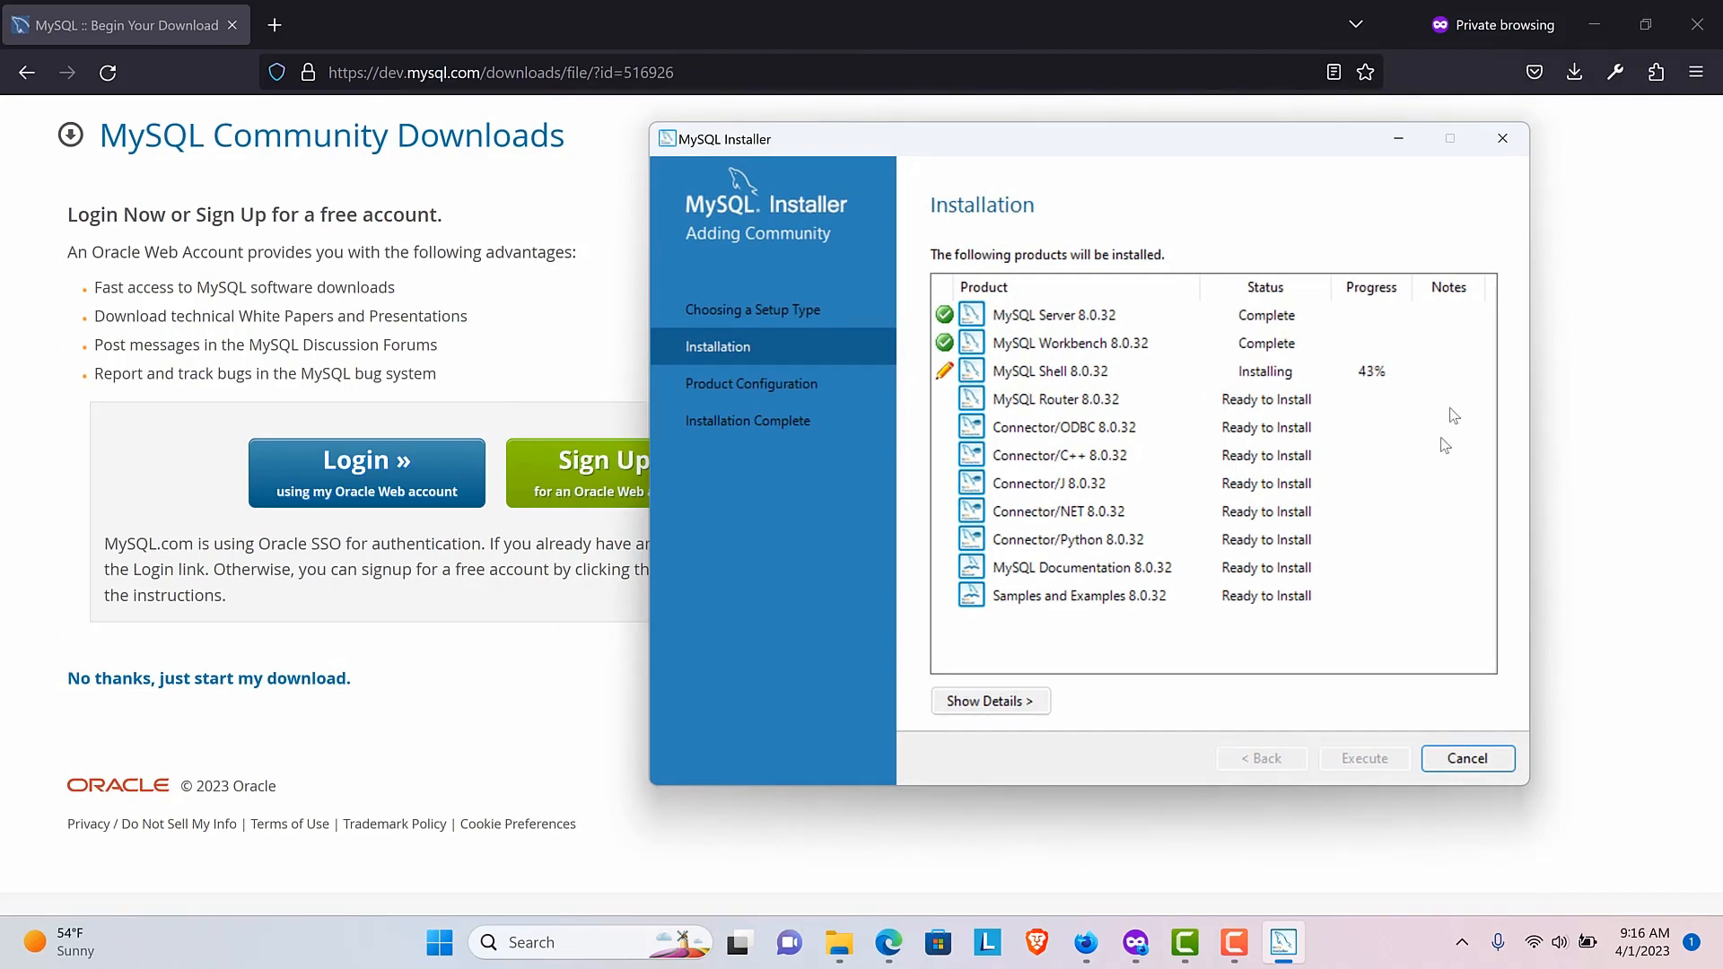
- In the browser, review the MySQL Community Server downloads for Windows and go to the MySQL Installer download page
left_click(282, 296)
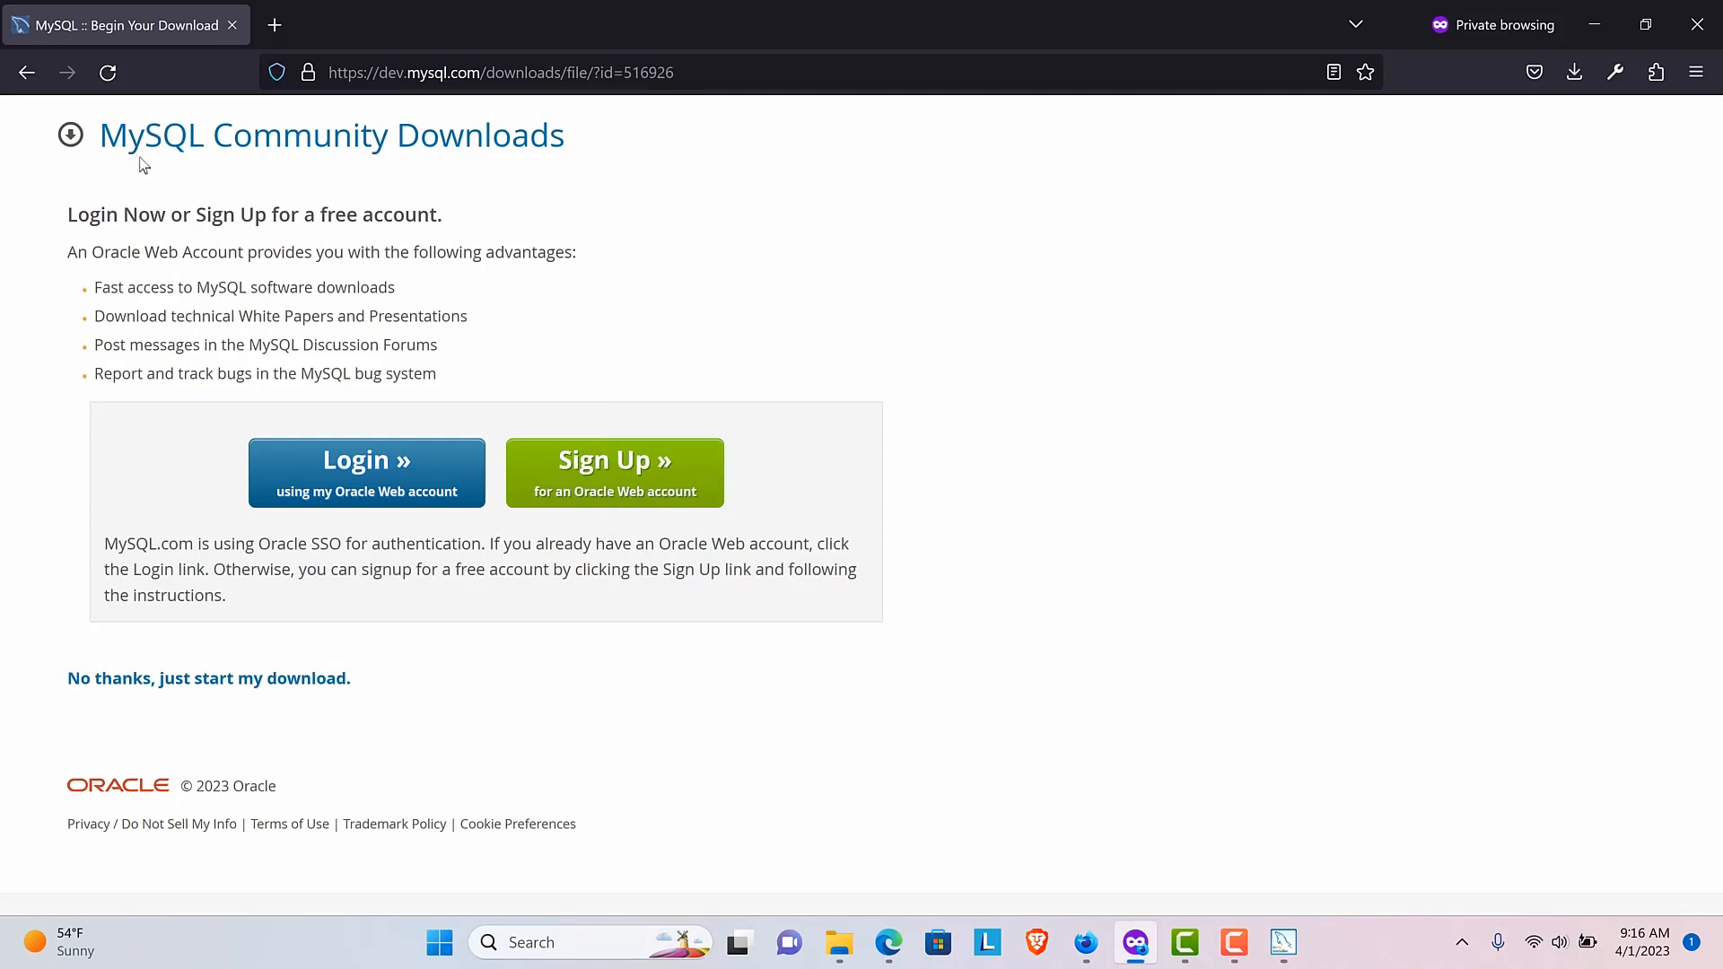
left_click(171, 139)
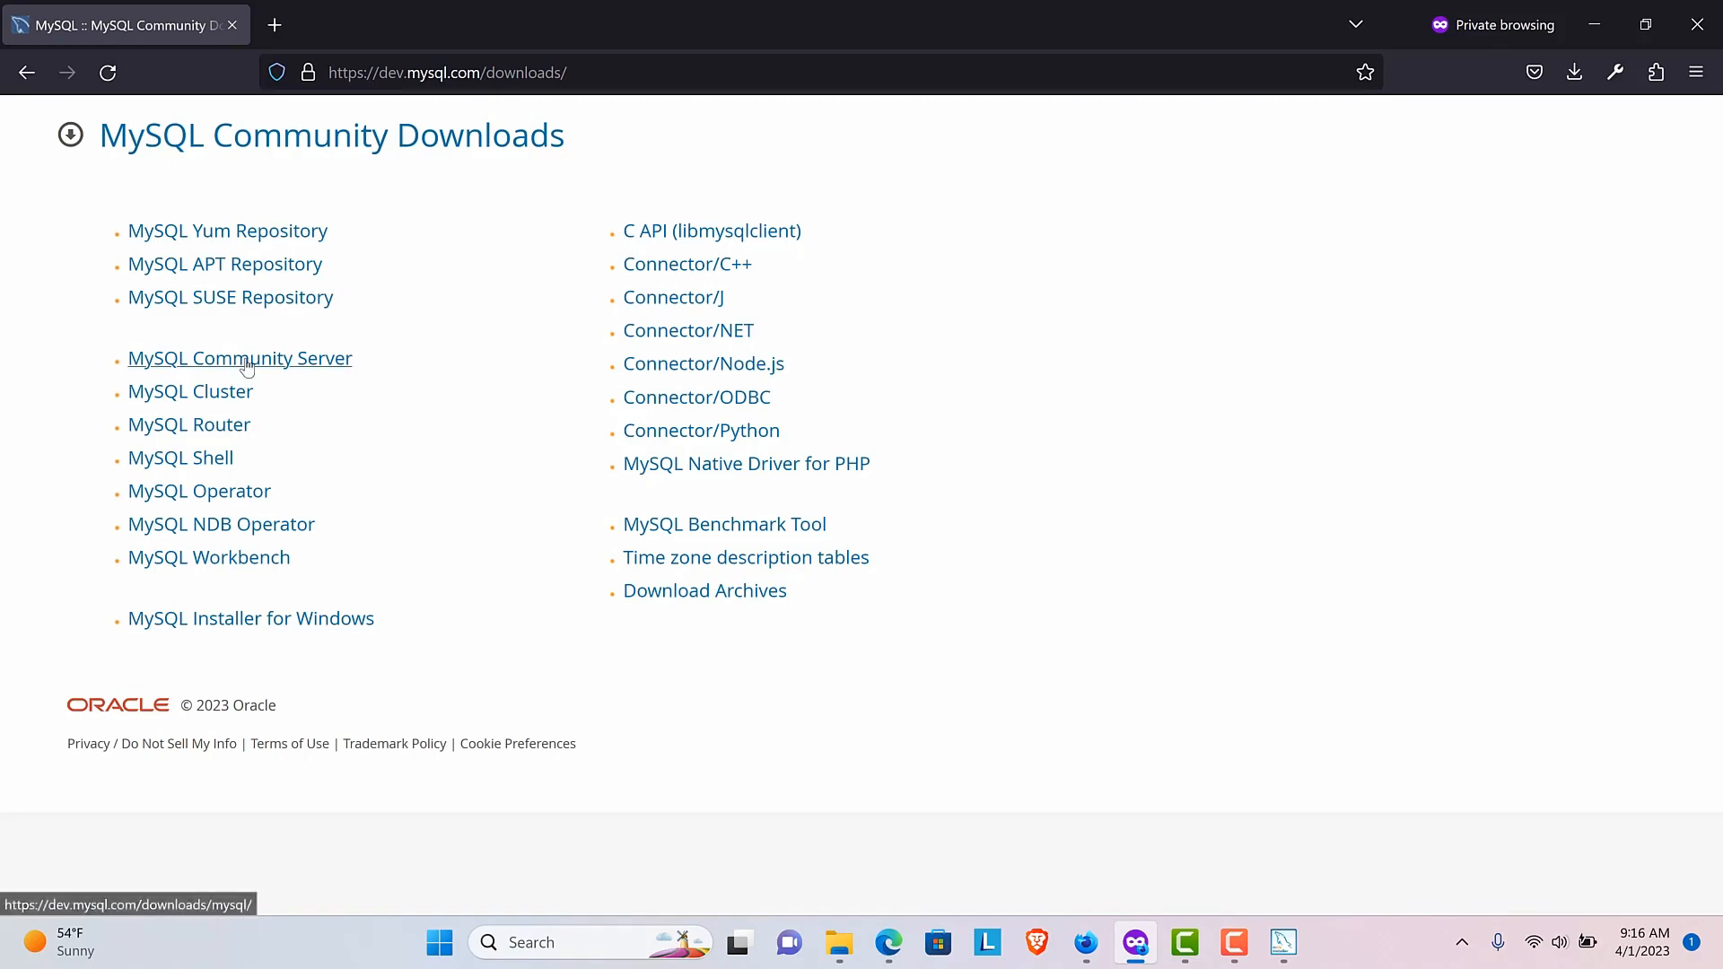
left_click(240, 362)
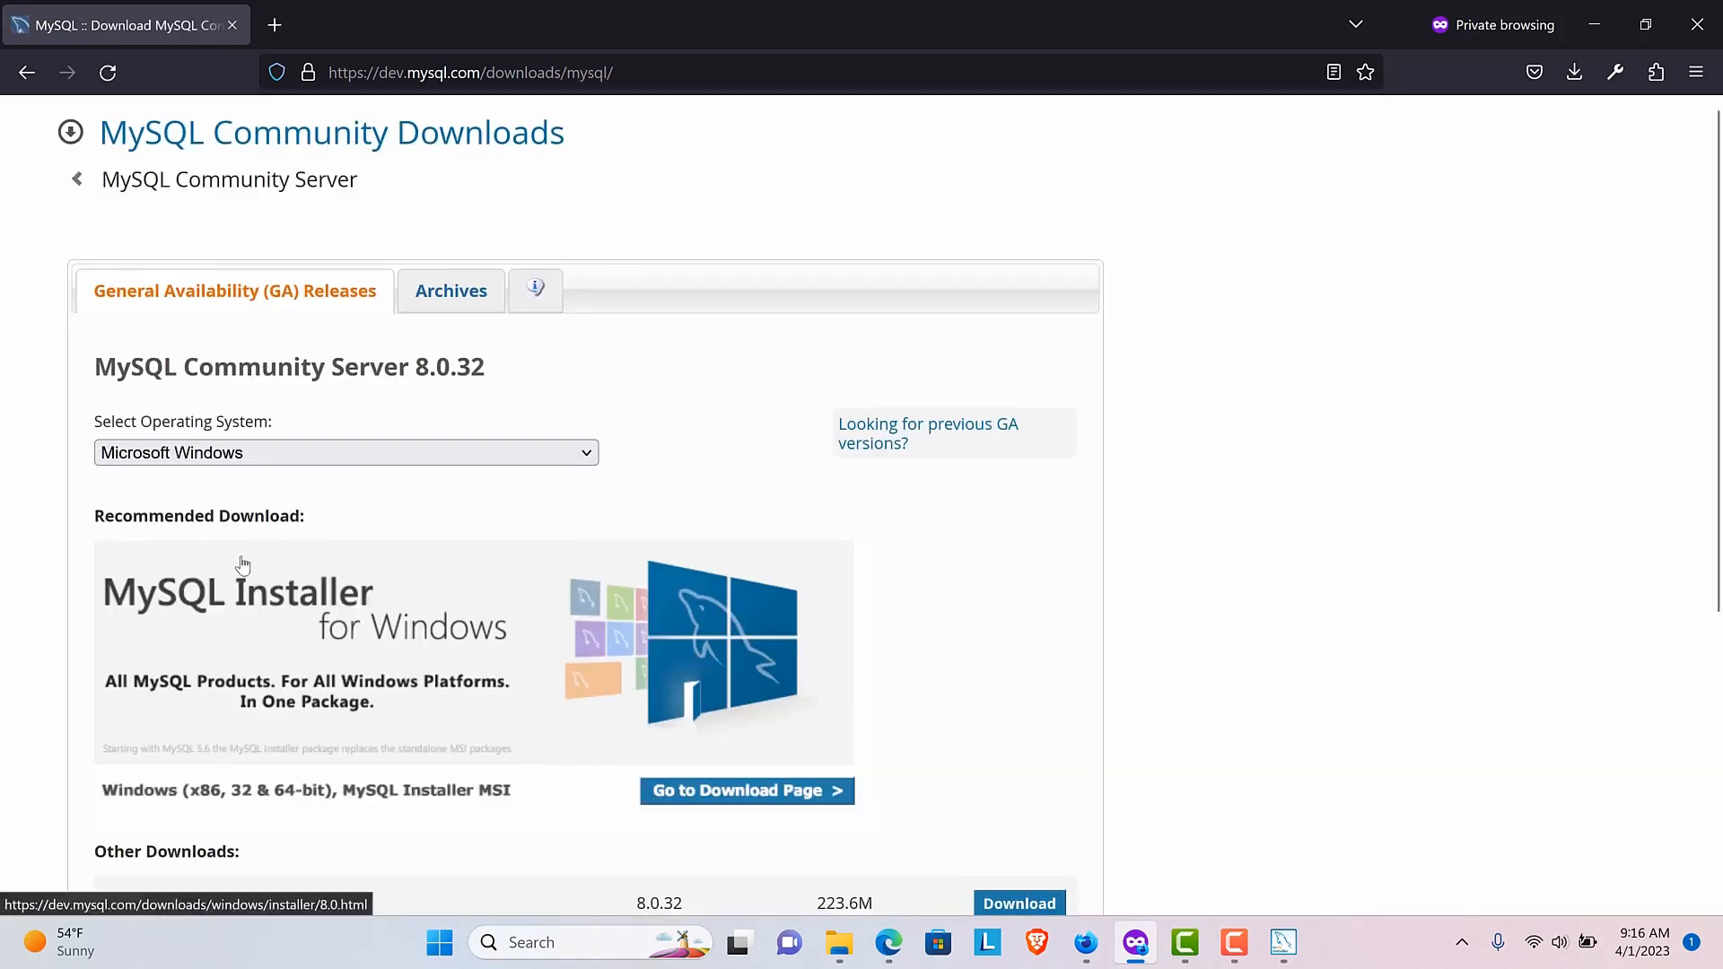
scroll(240, 564, "down", 4)
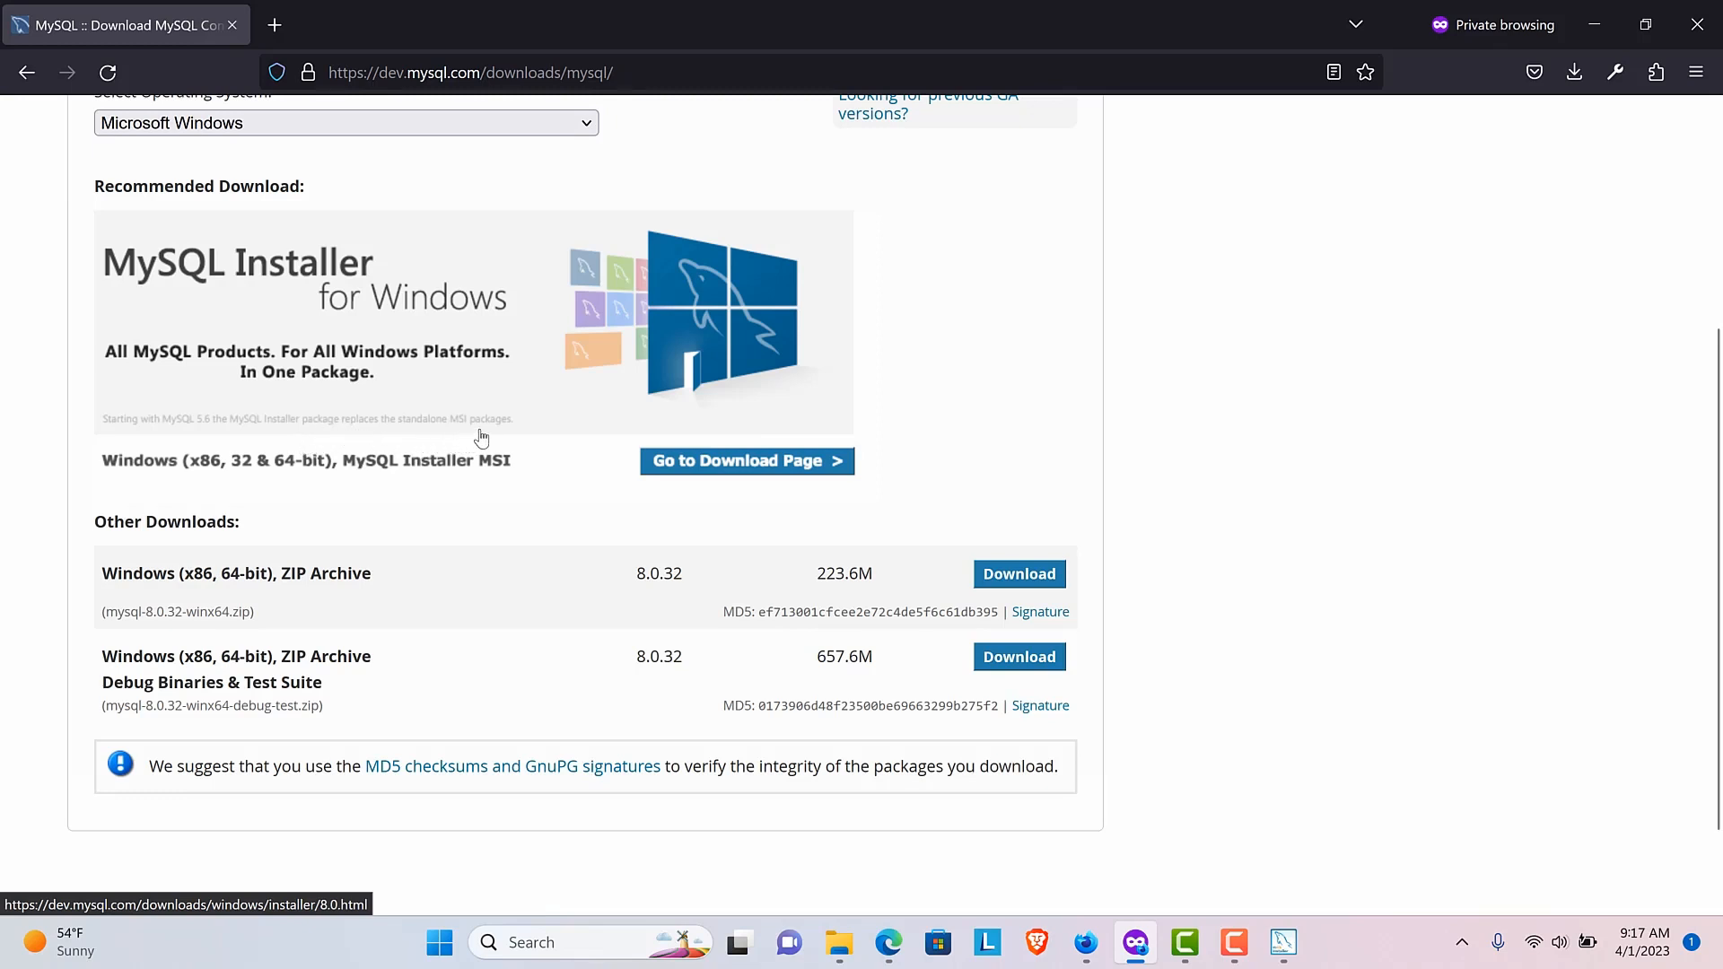
scroll(414, 392, "up", 1)
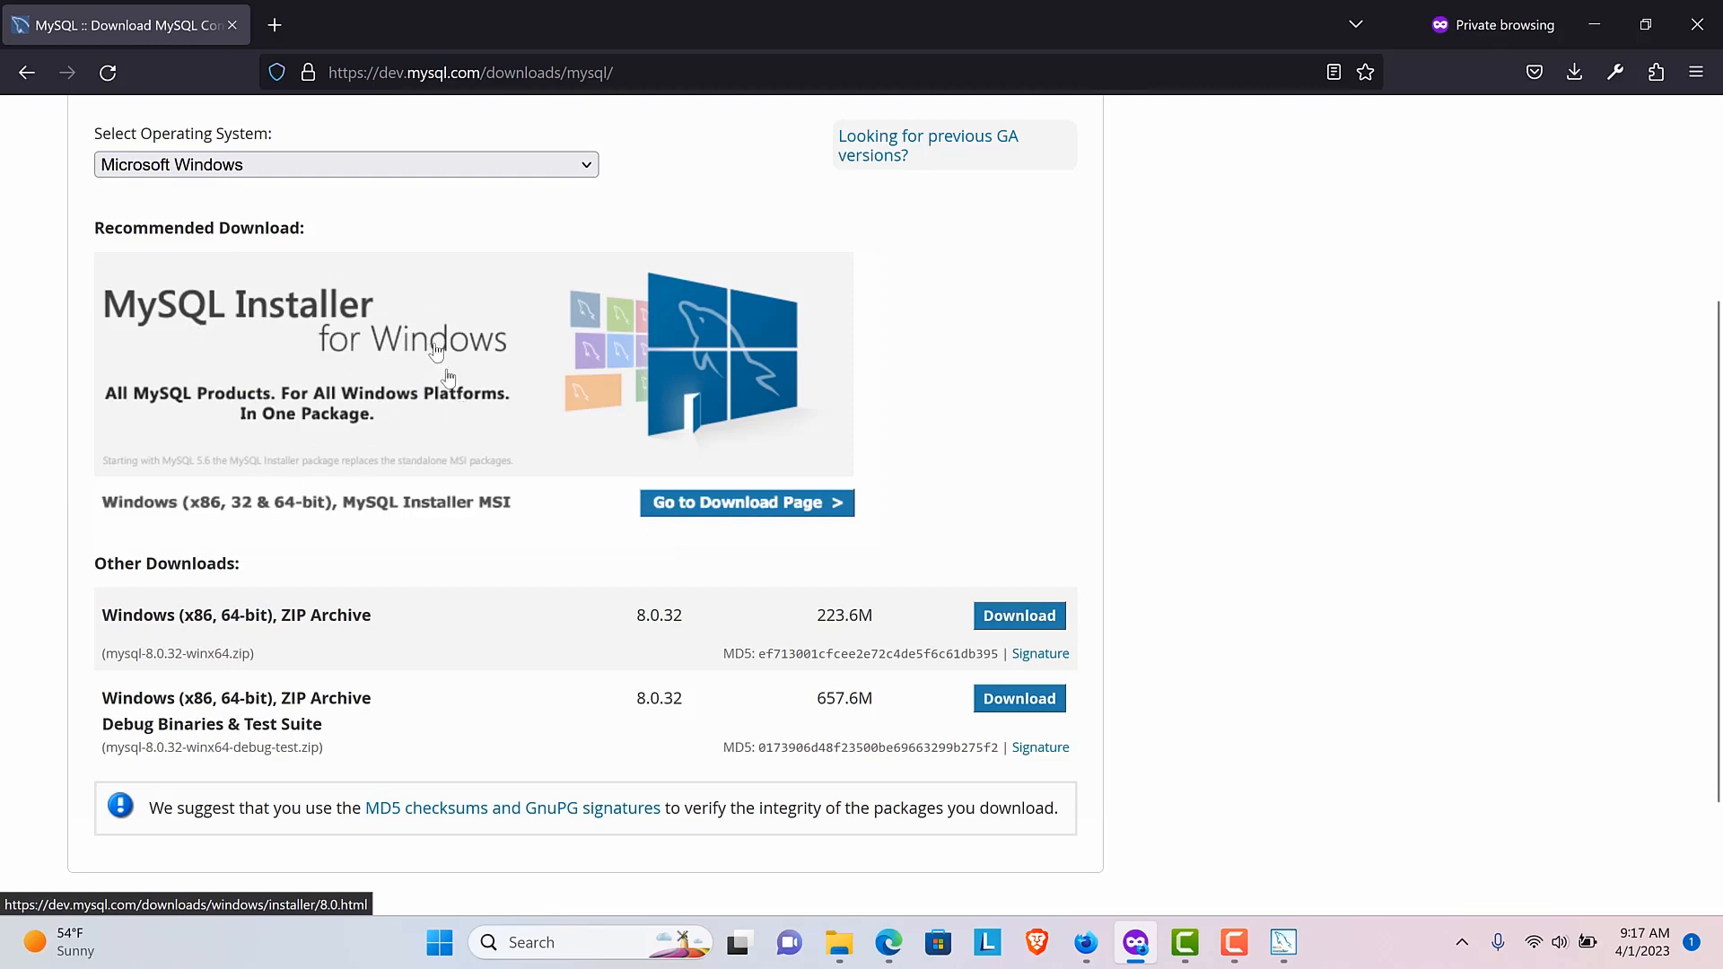
left_click(685, 507)
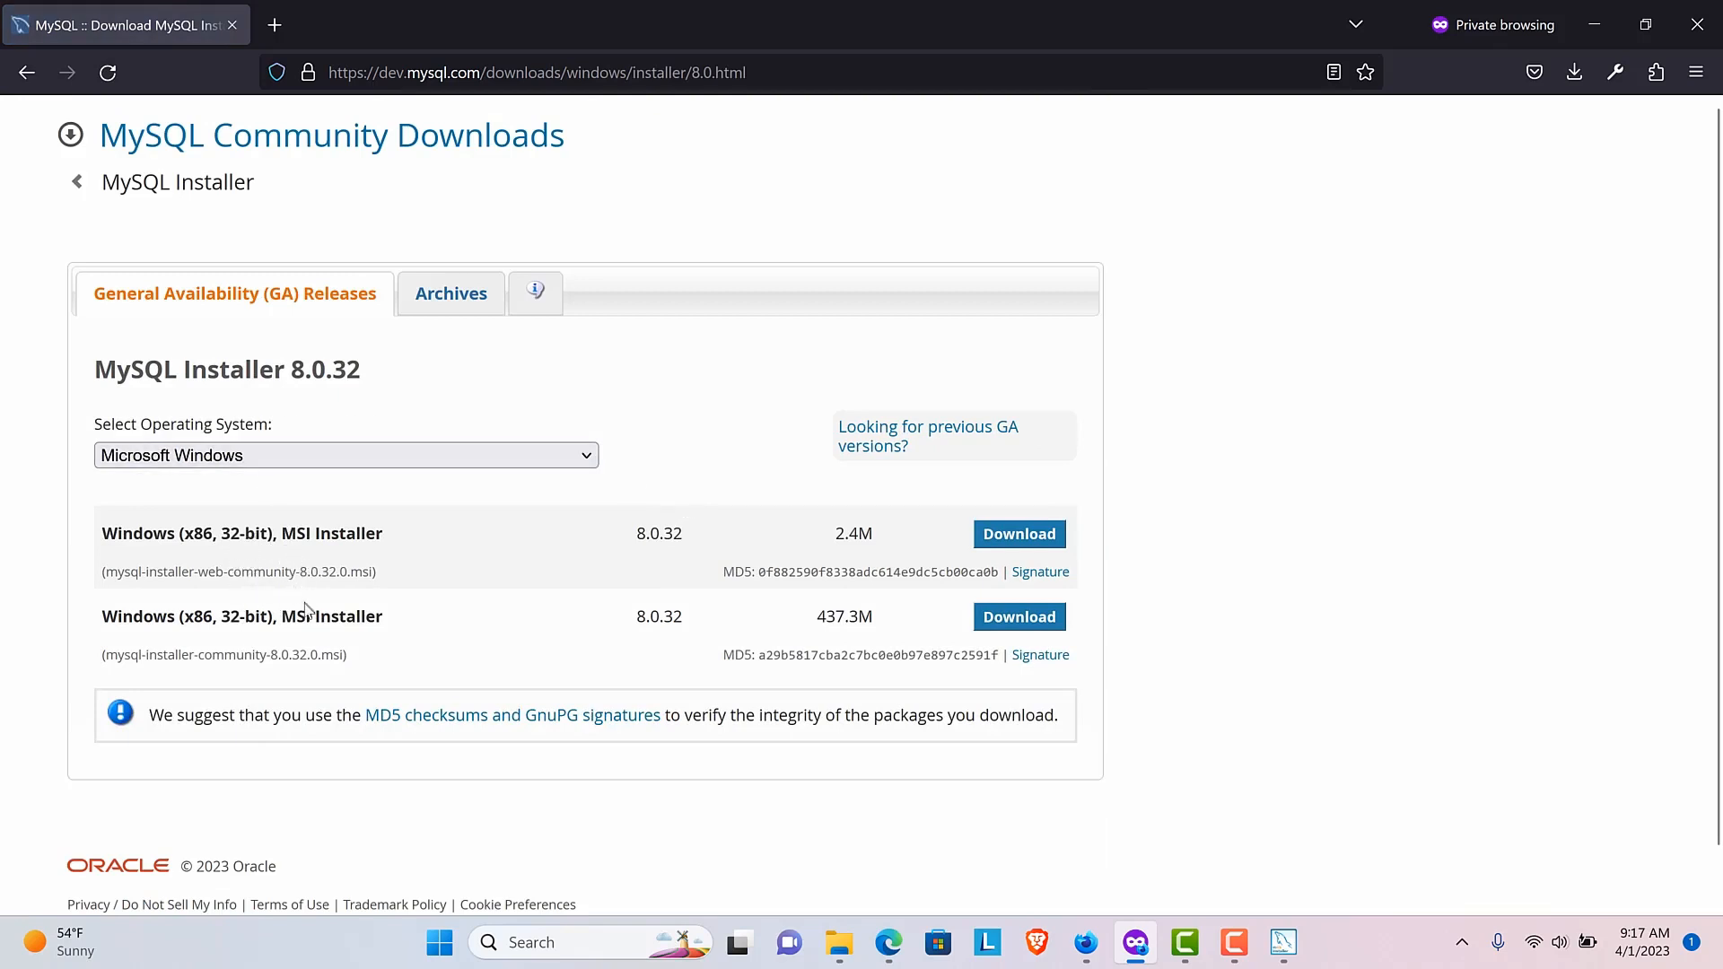
- Revisit the MySQL Installer page through Community Server and compare the web-community and community MSI packages by file name and size
left_click(76, 186)
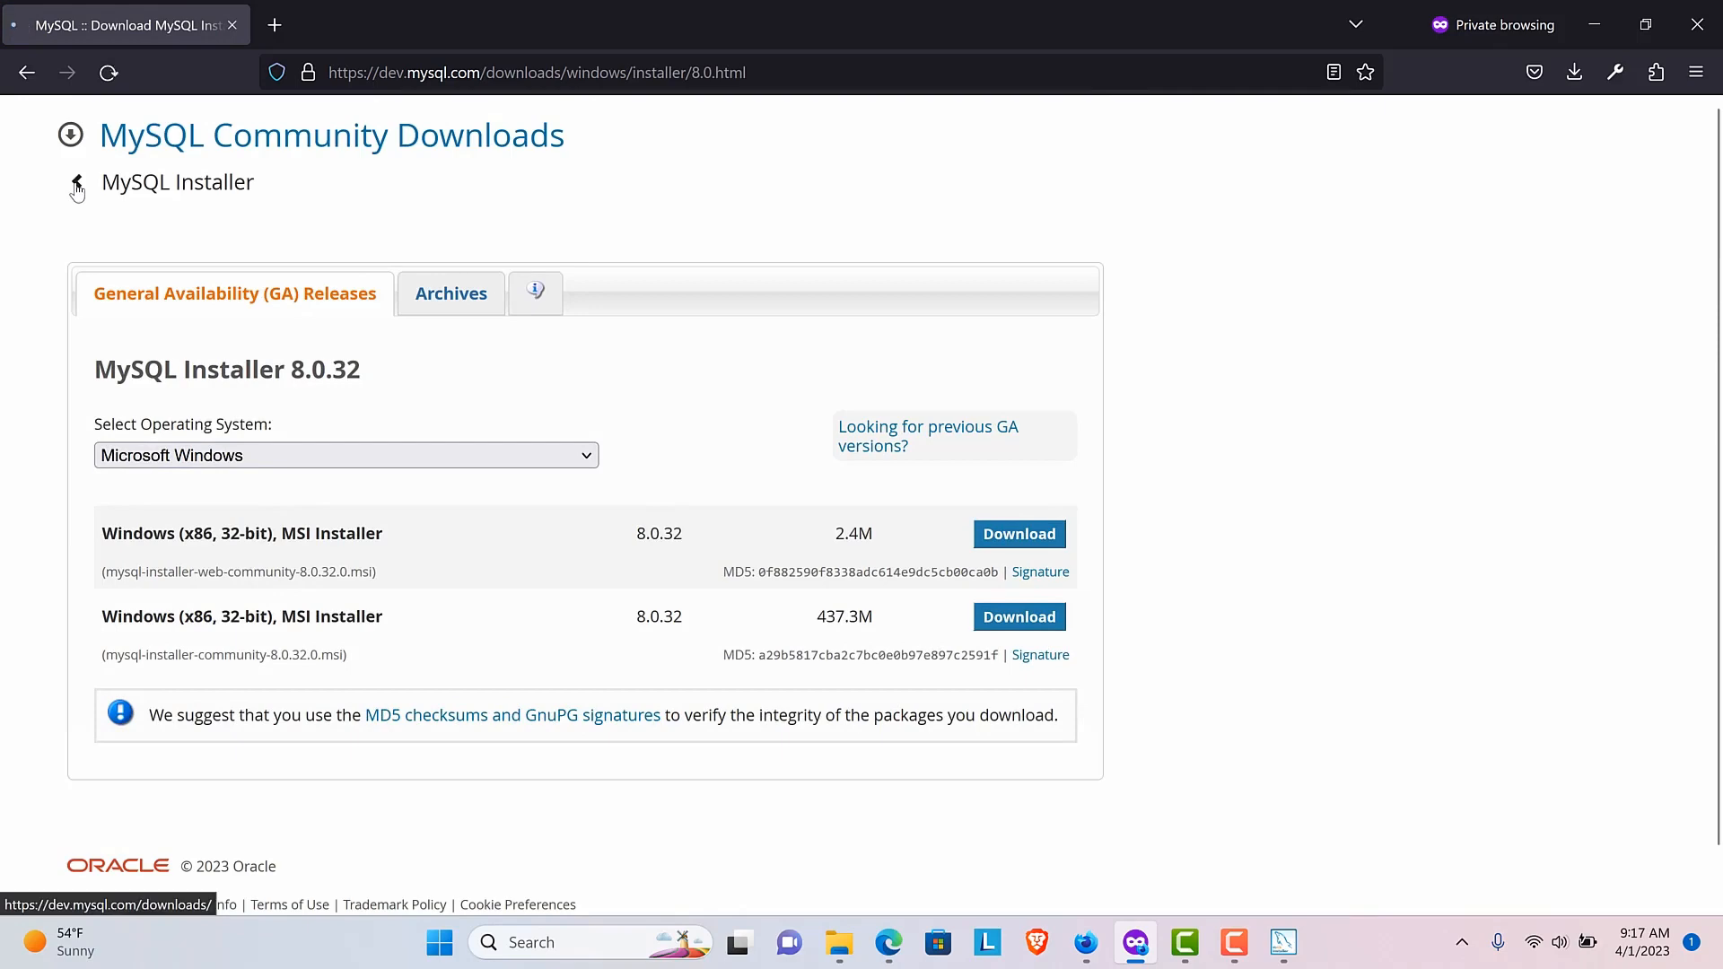
left_click(240, 361)
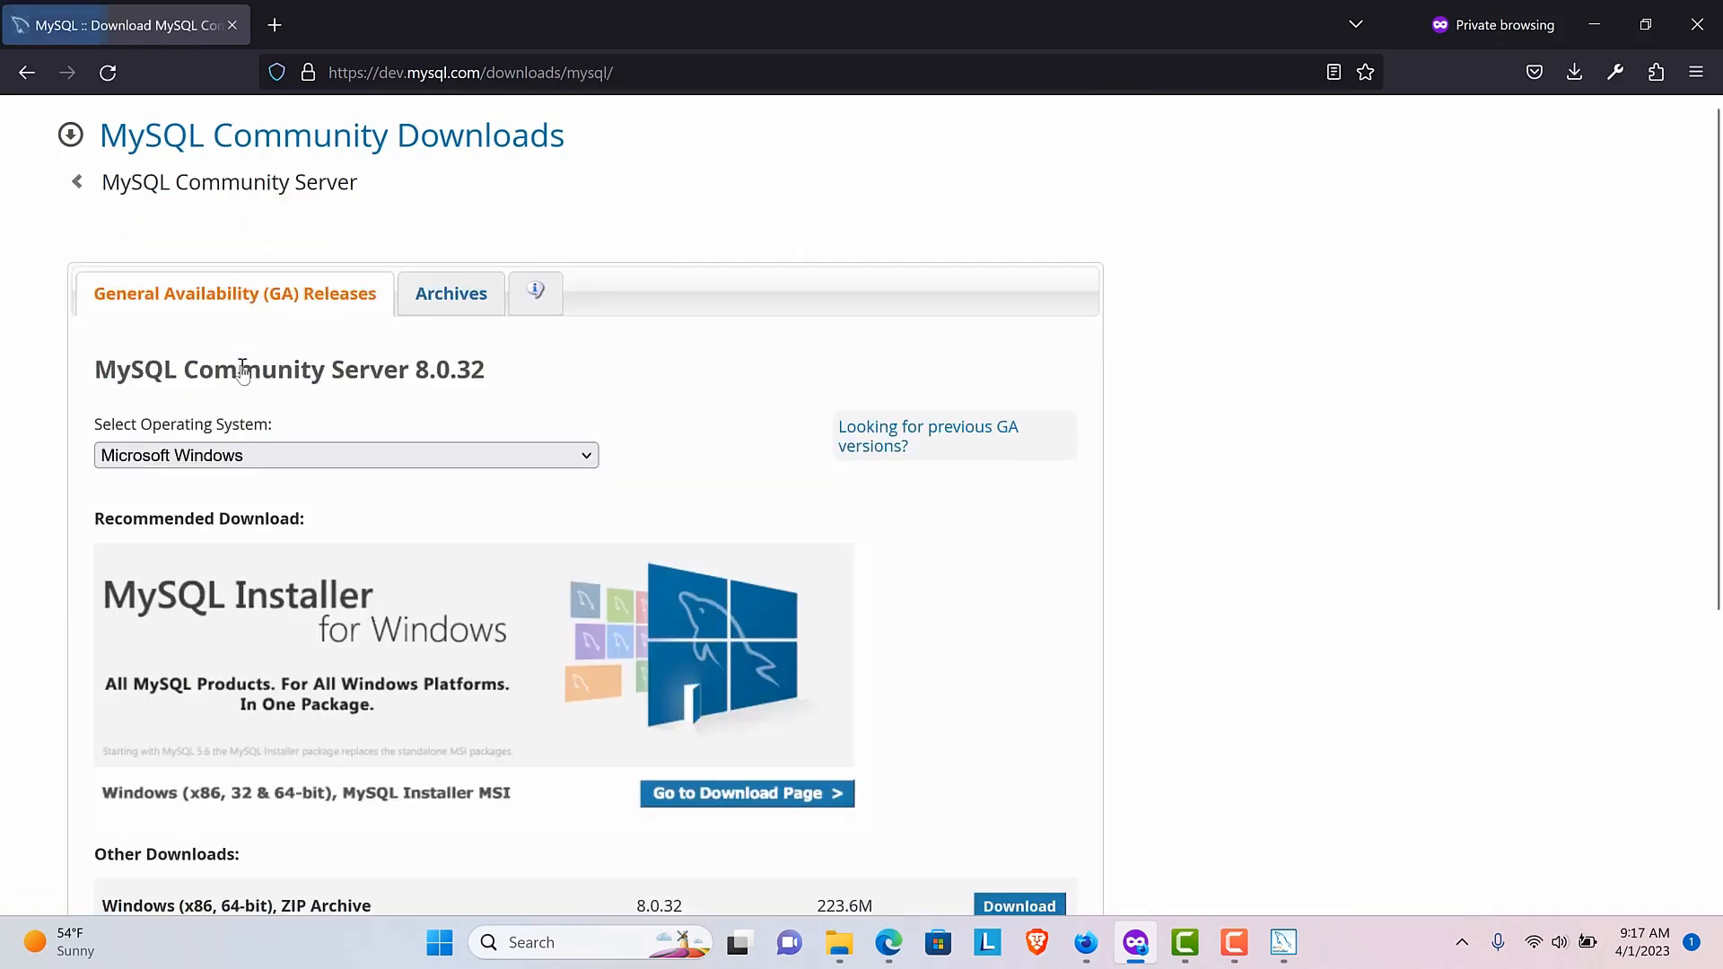
scroll(265, 494, "down", 3)
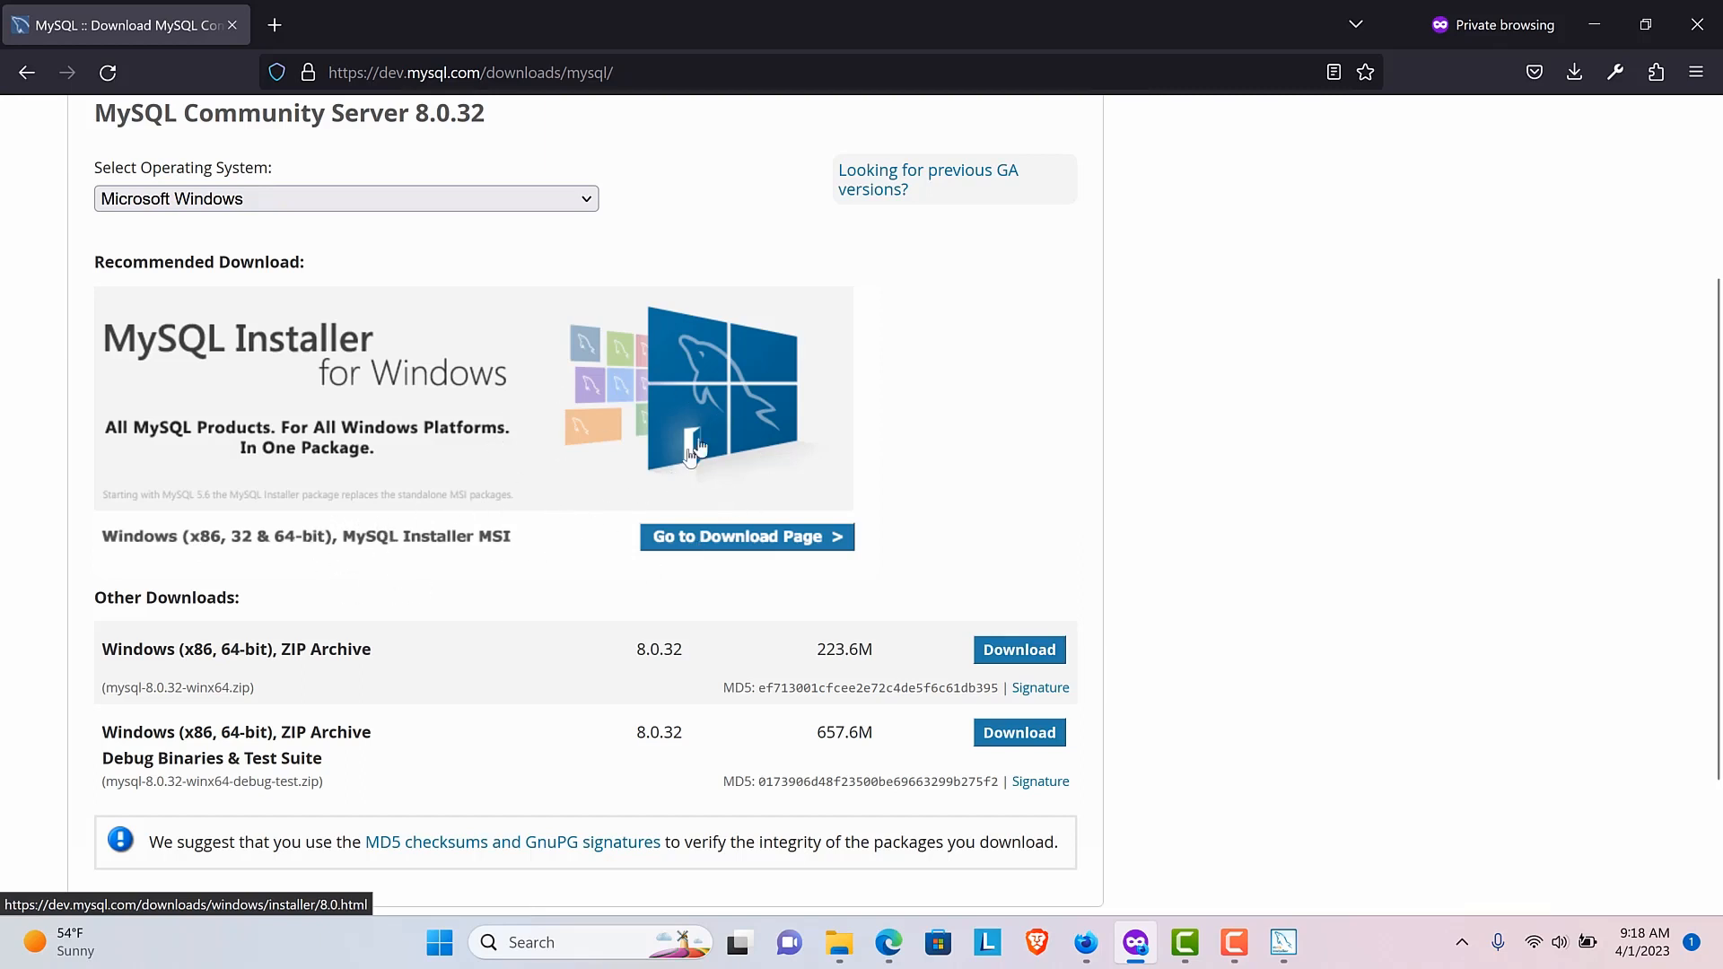
left_click(739, 538)
scroll(739, 547, "down", 1)
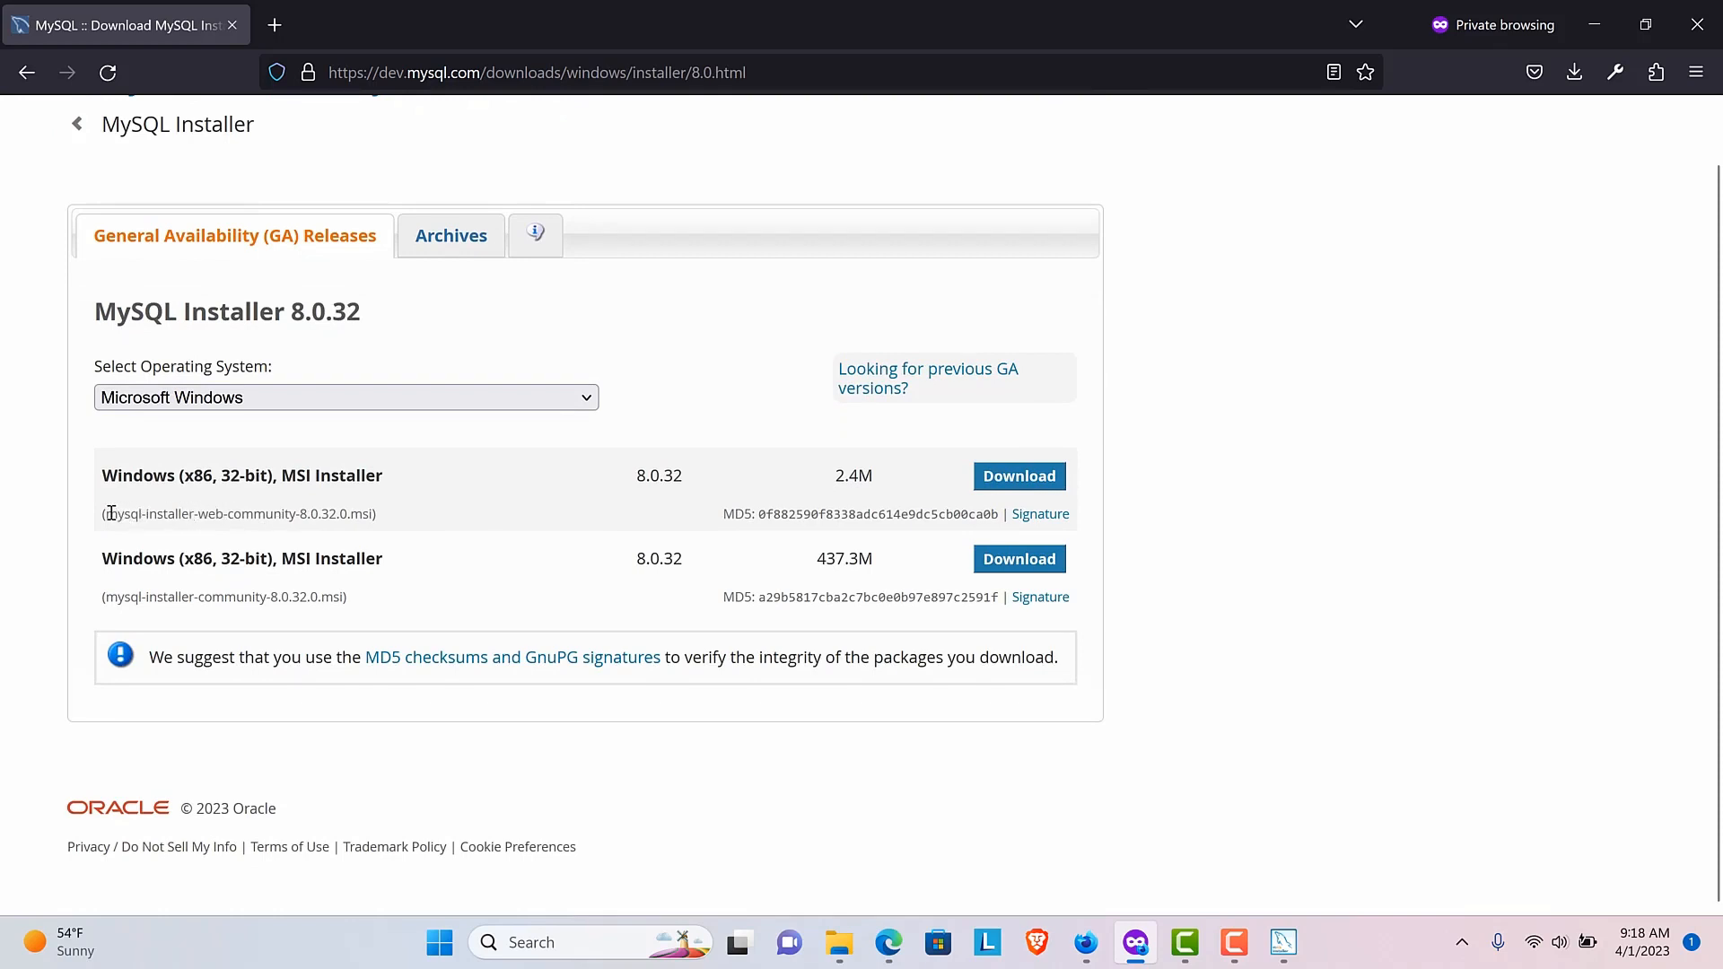
left_click_drag(112, 513, 296, 513)
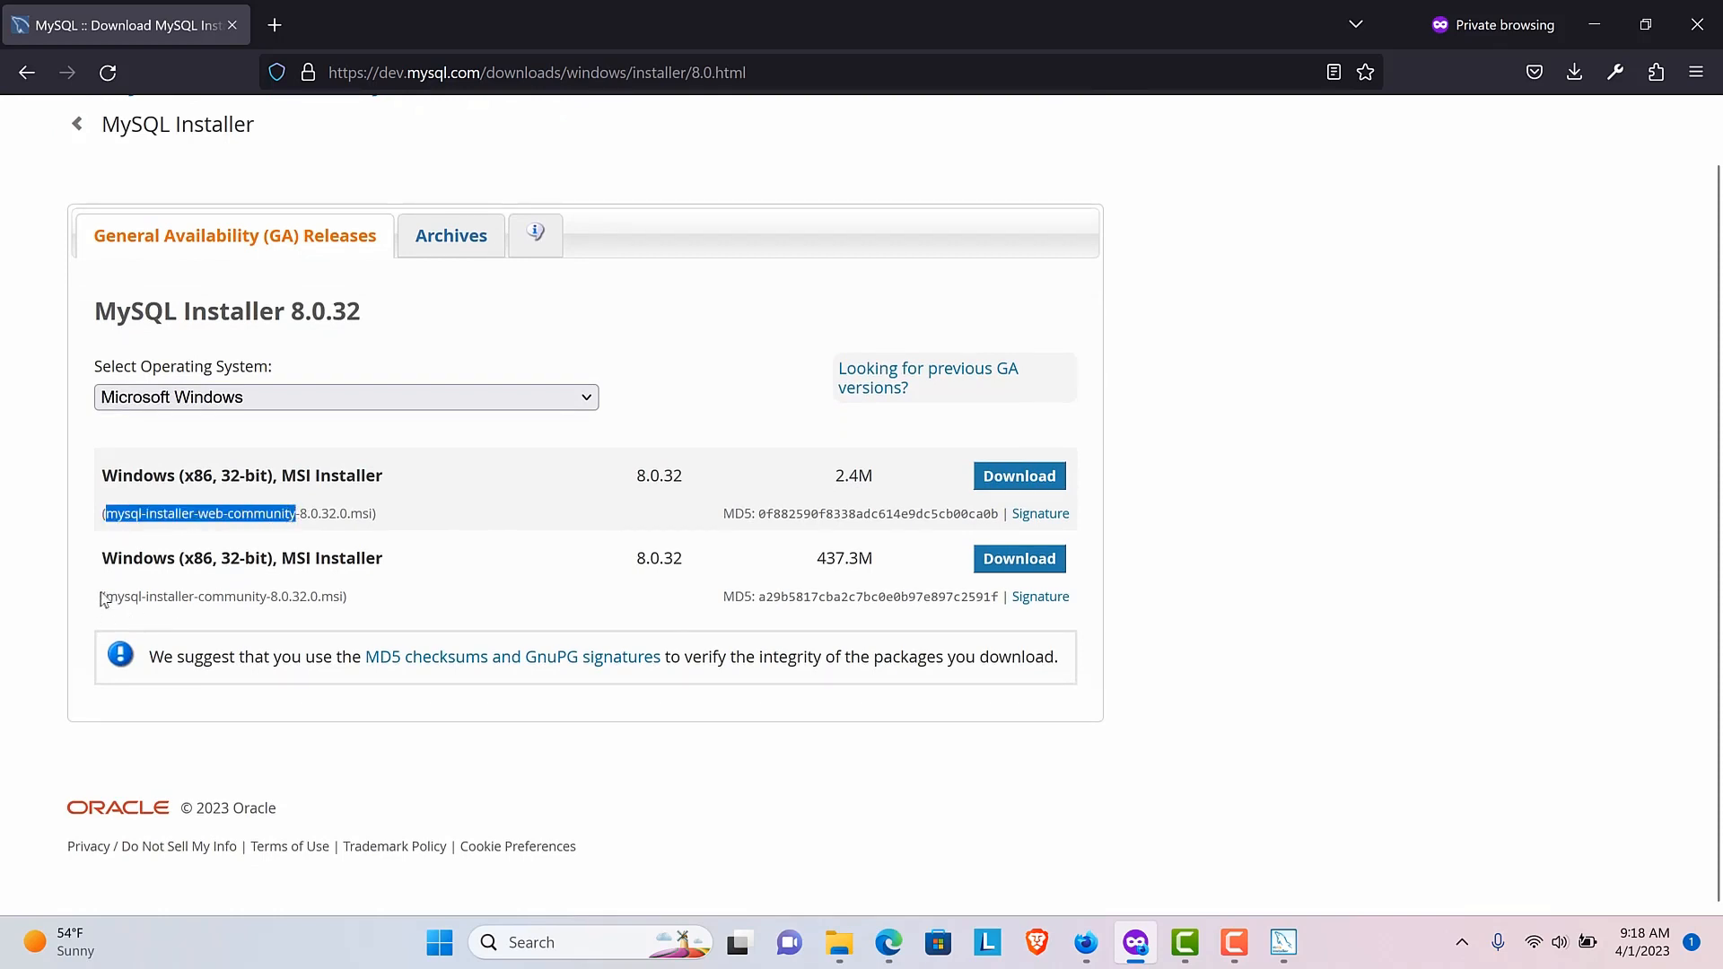
left_click_drag(106, 597, 266, 597)
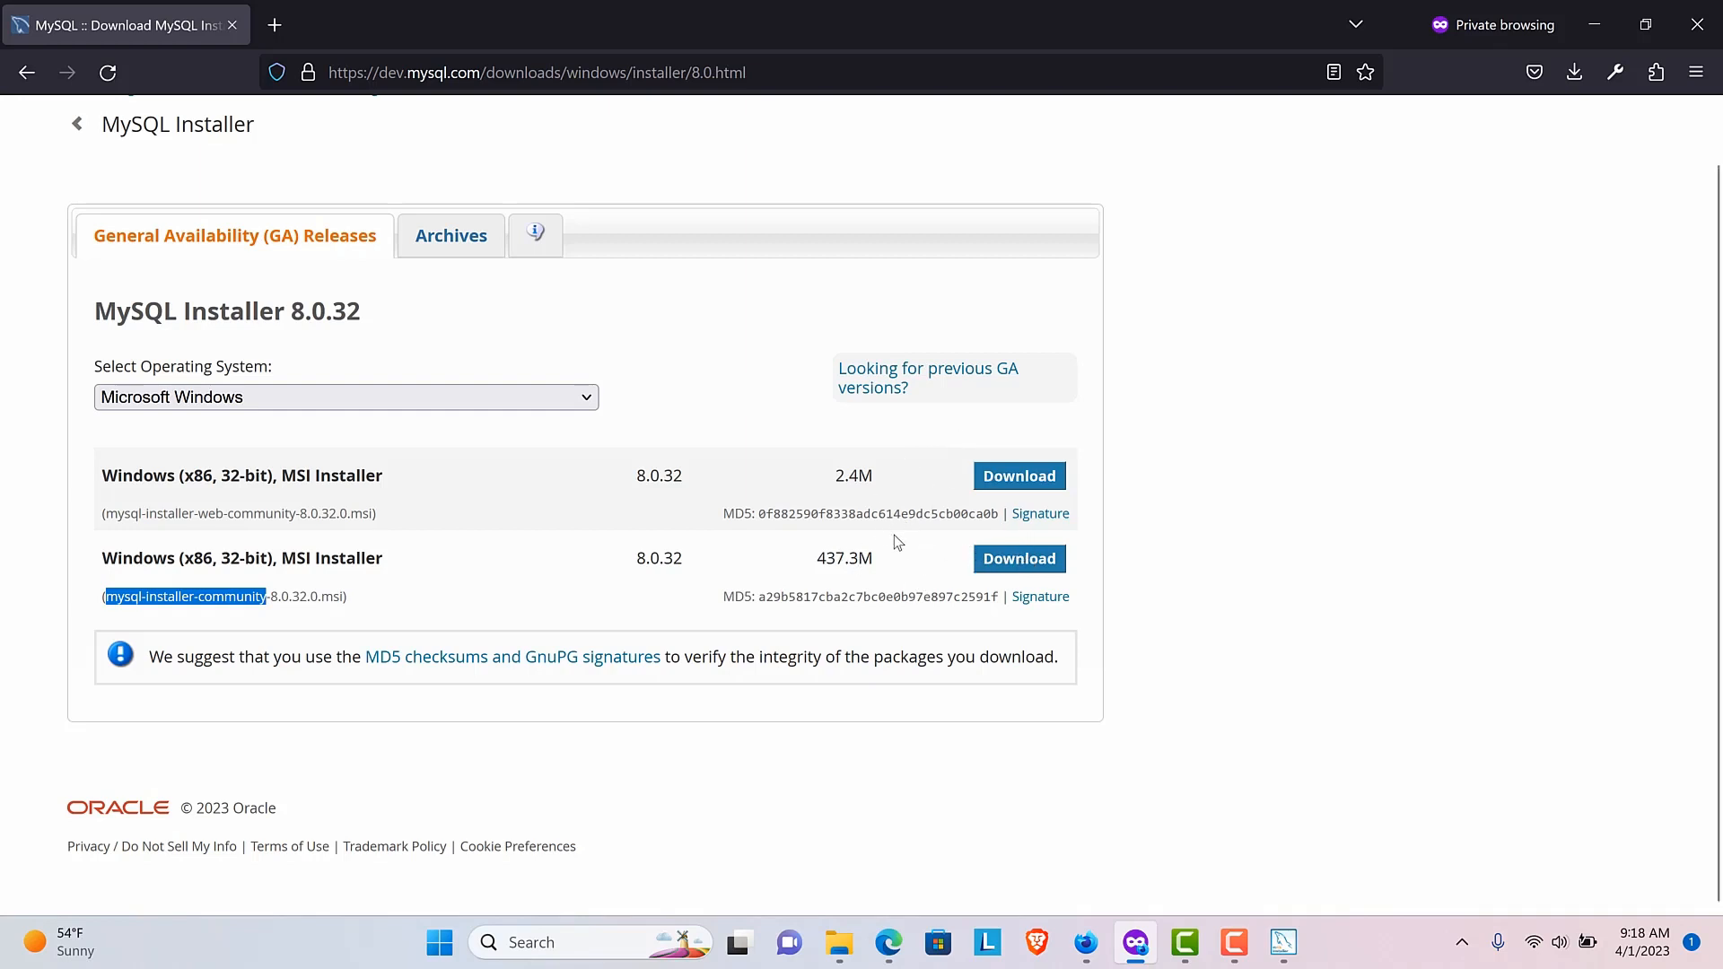
left_click_drag(887, 476, 821, 485)
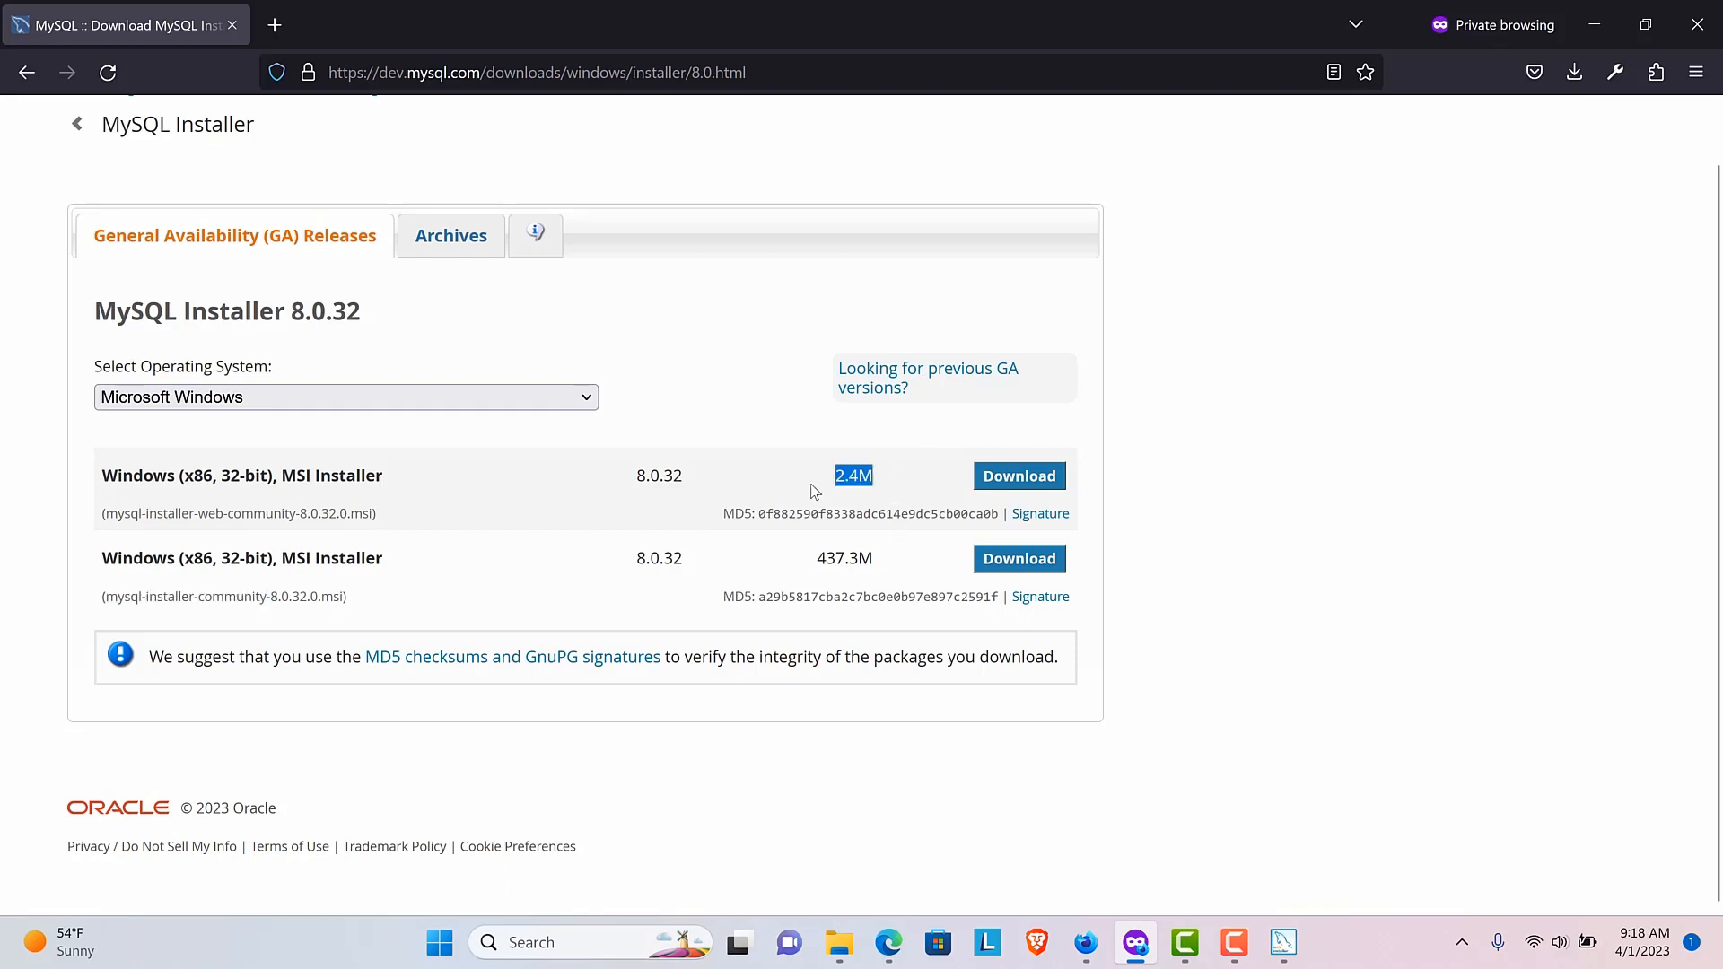
left_click_drag(868, 558, 814, 579)
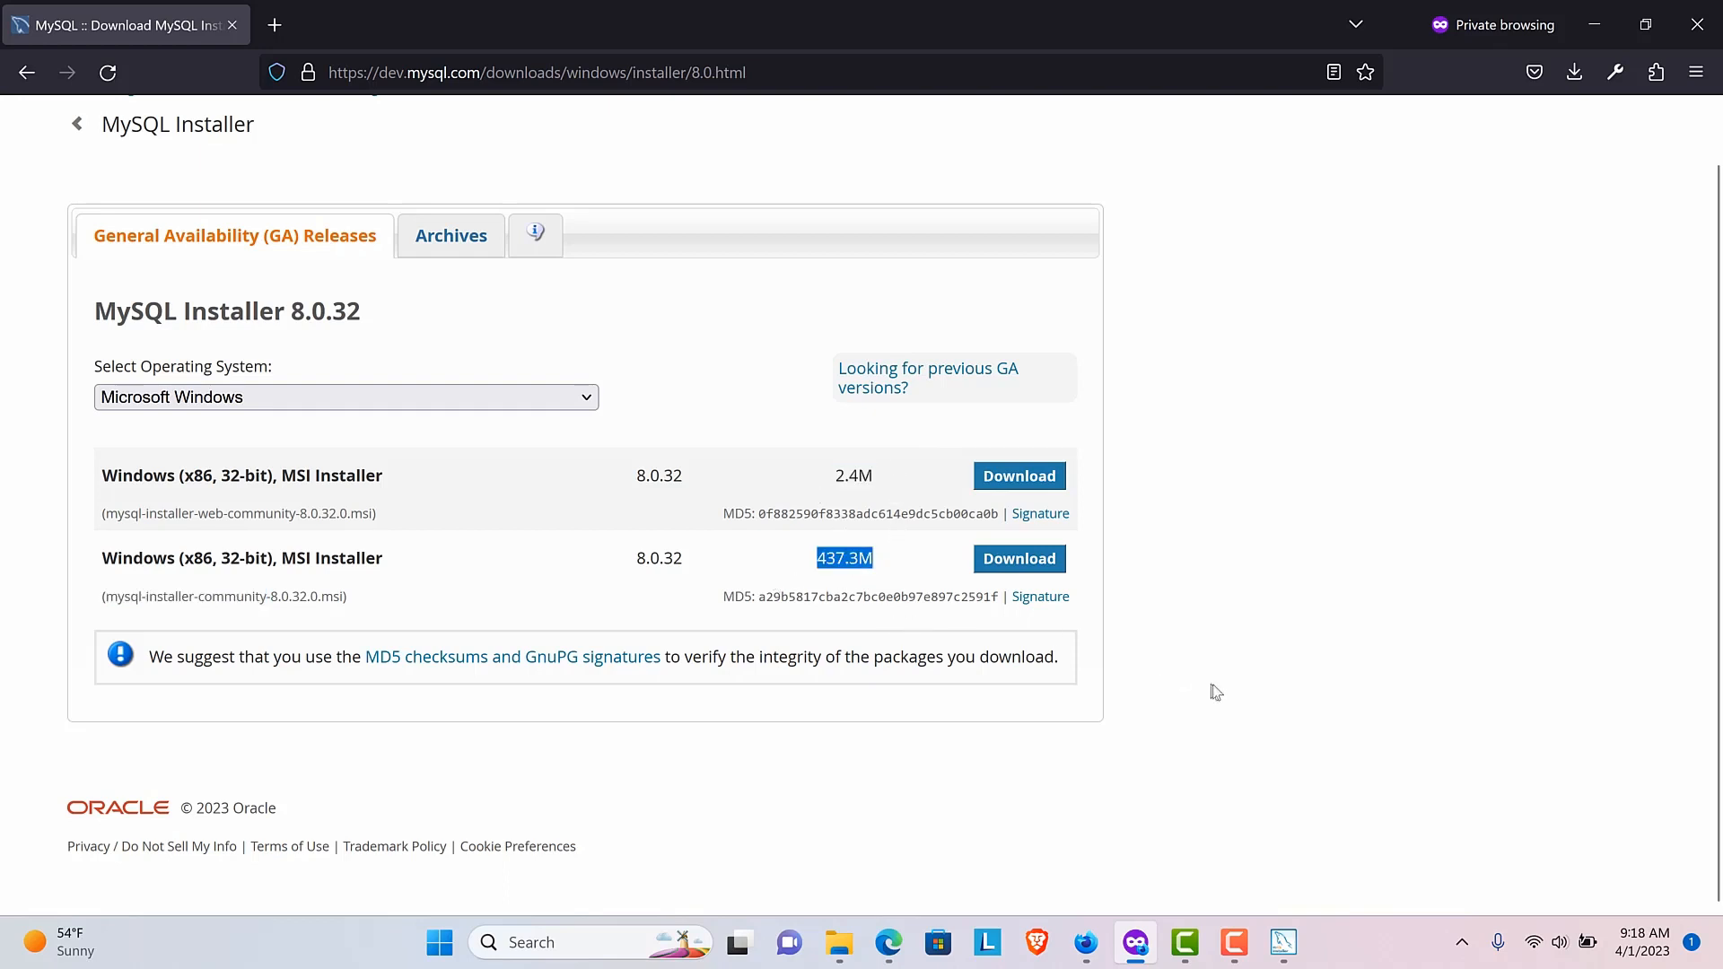
- Switch back to MySQL Installer, continue past the product installation stage, and start configuring MySQL Server 8.0.32
left_click(1283, 940)
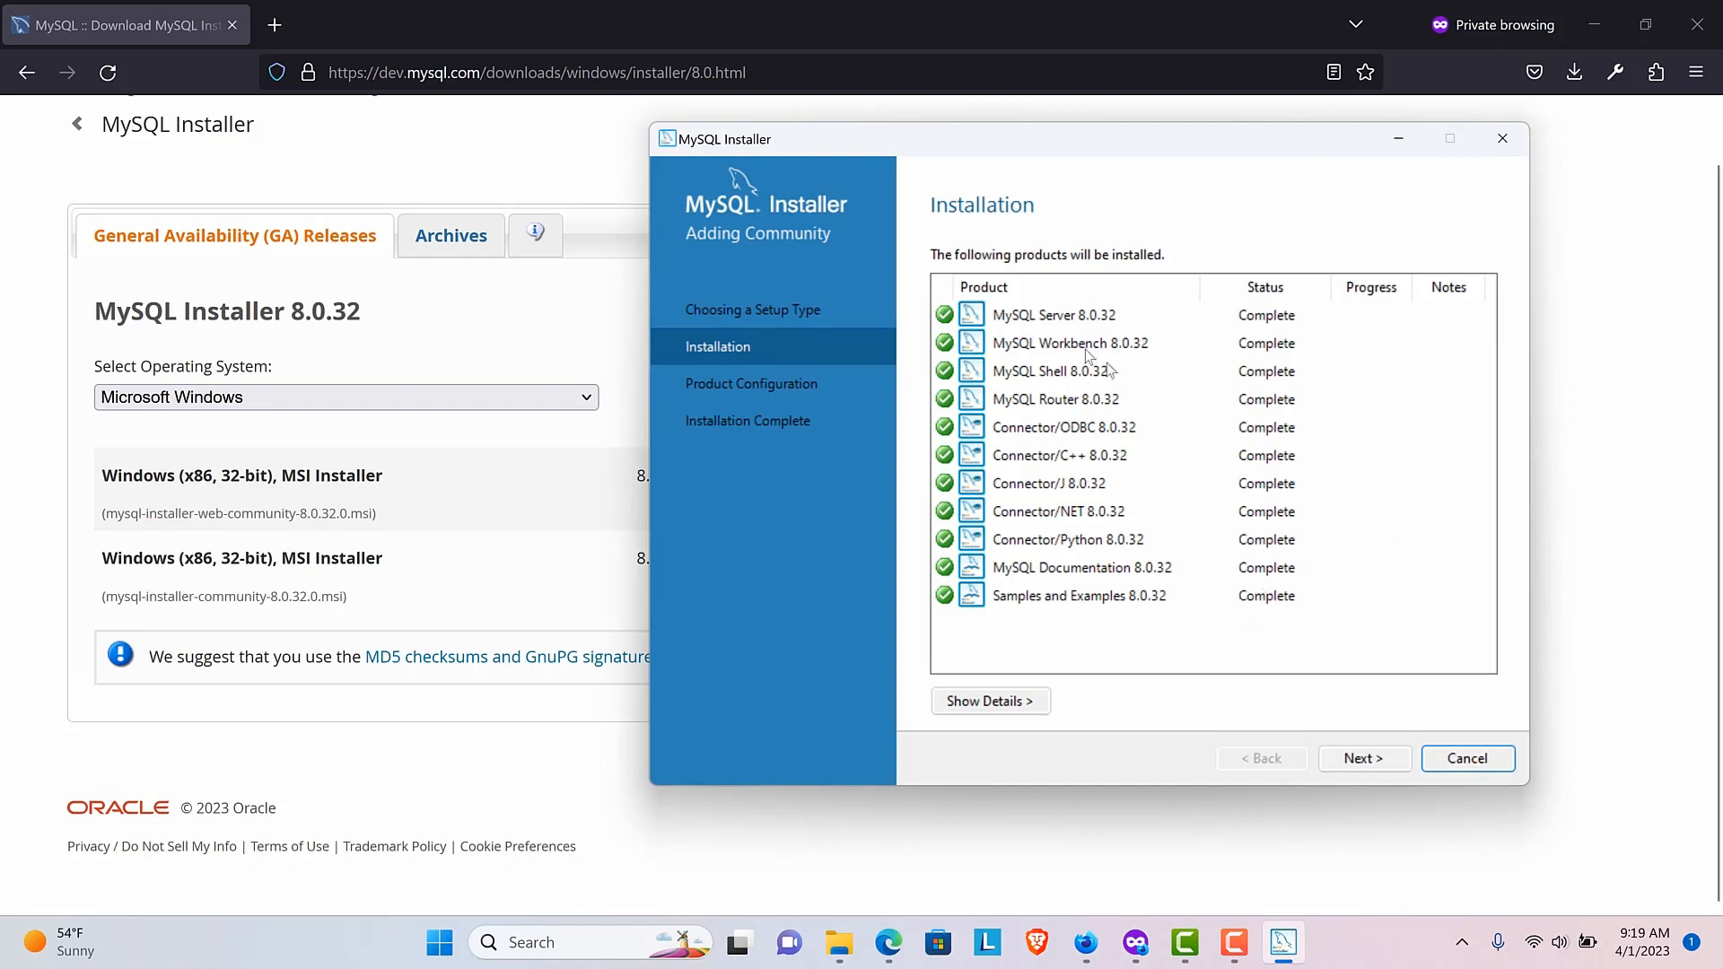
left_click_drag(1171, 148, 912, 158)
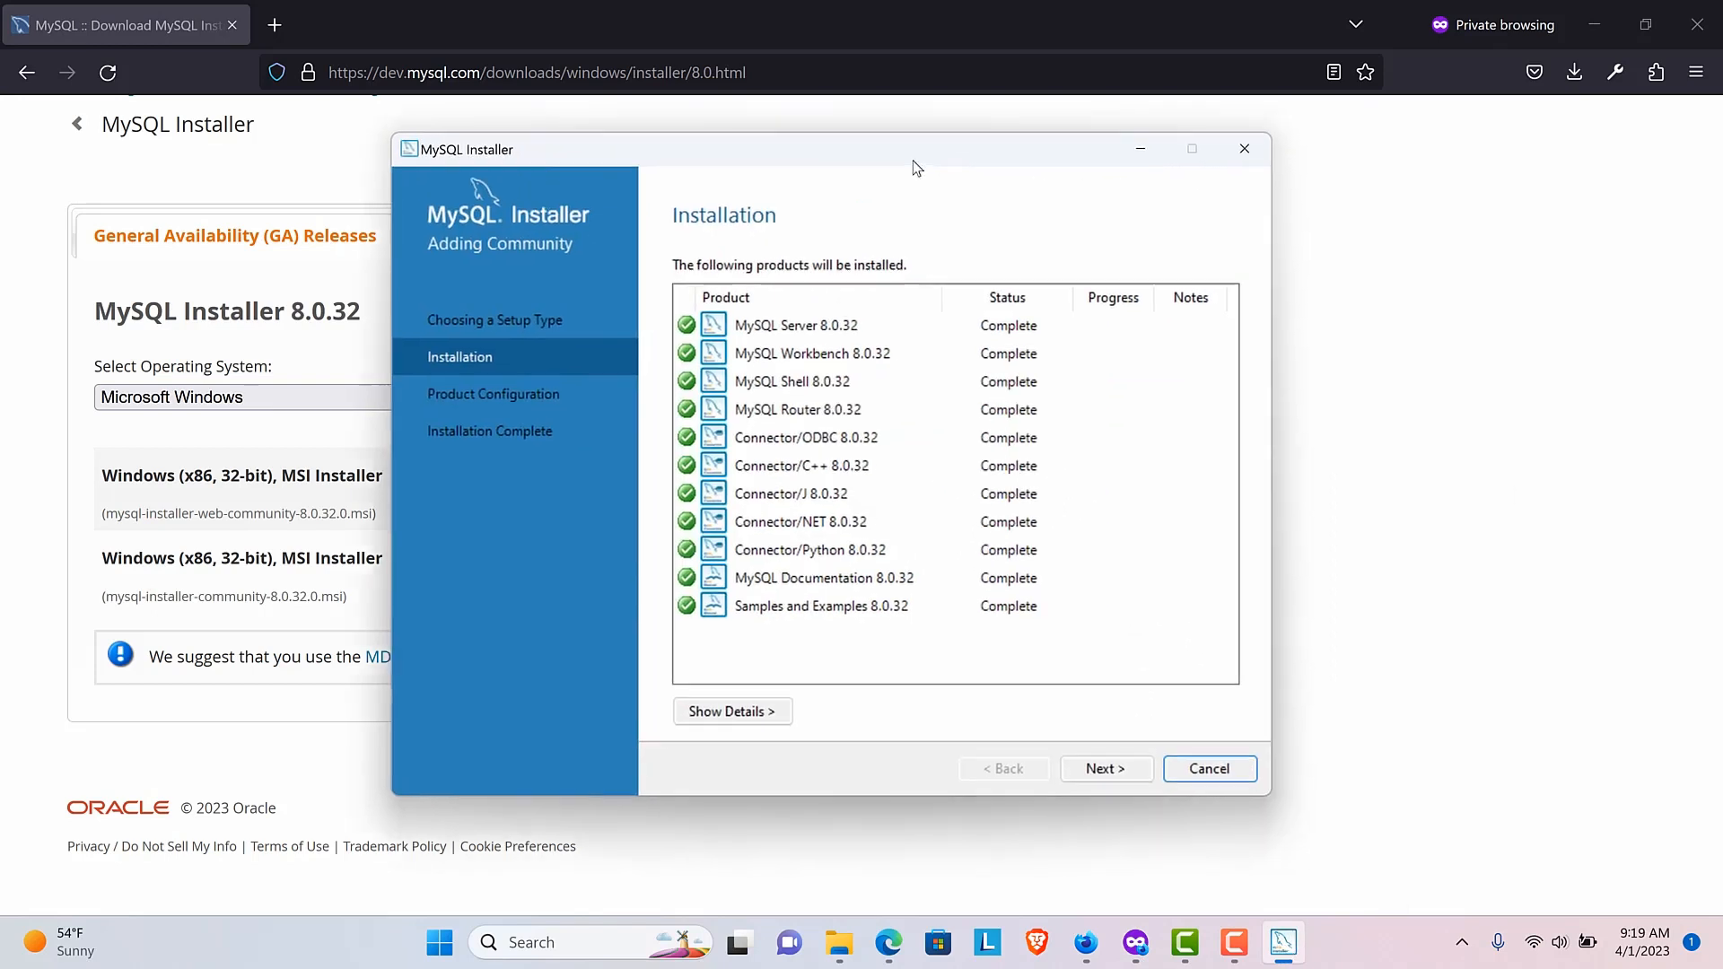
left_click(1111, 772)
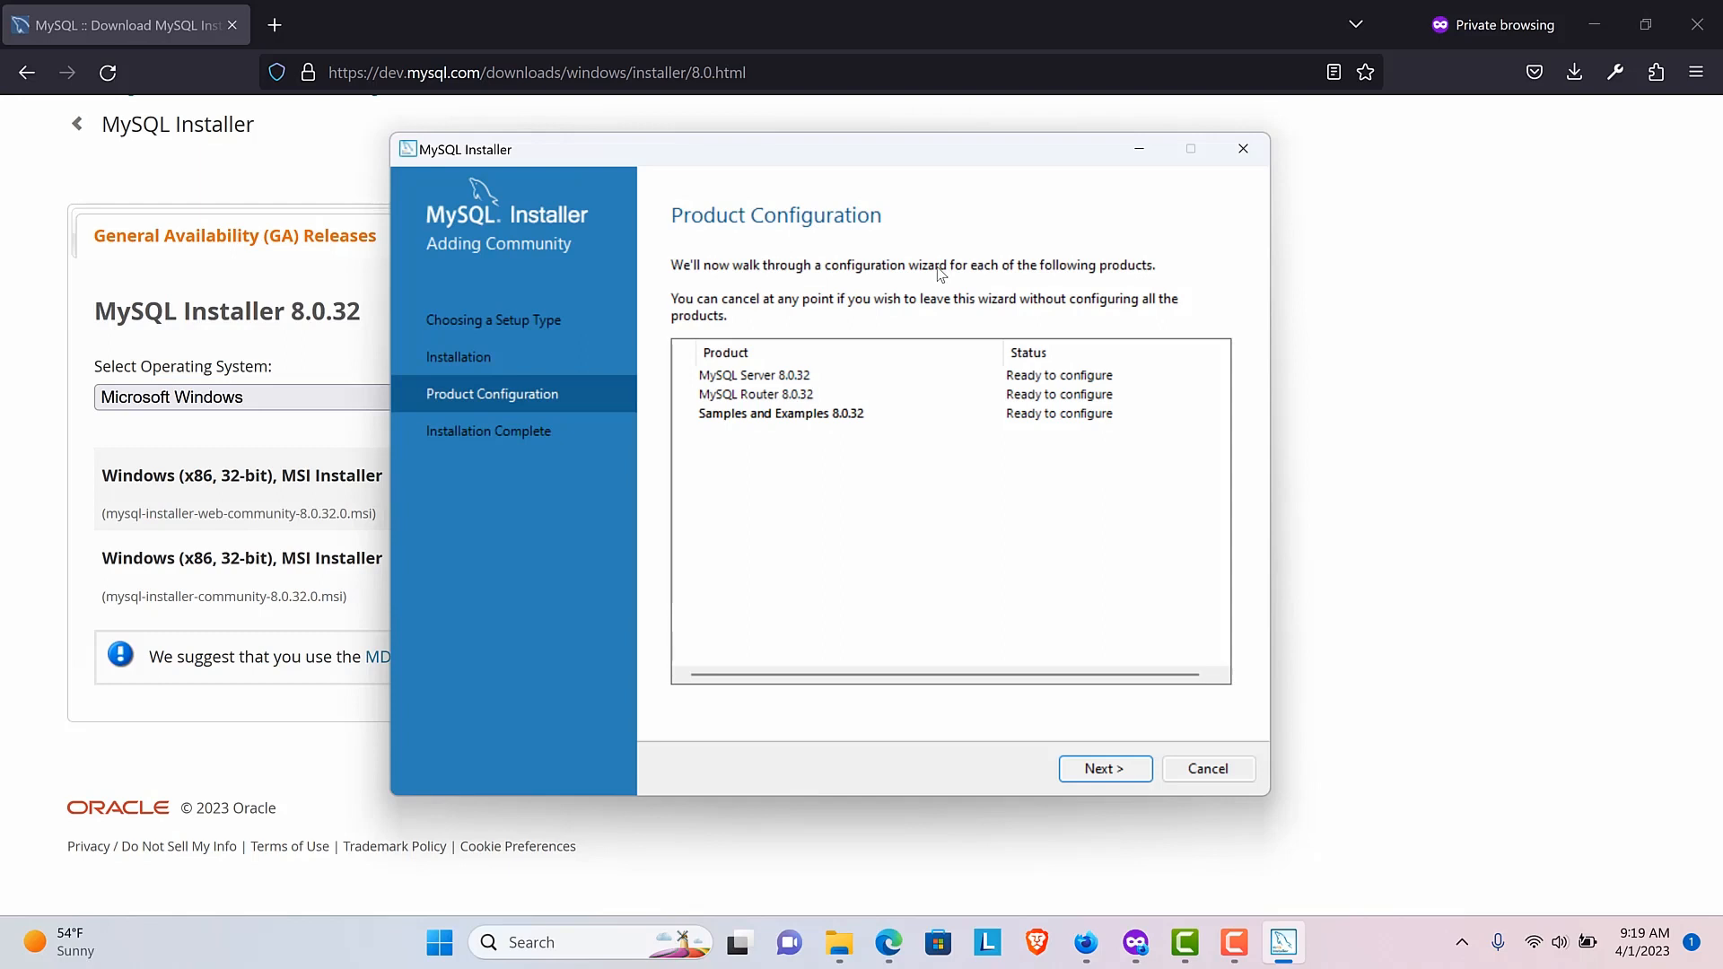
left_click(1097, 770)
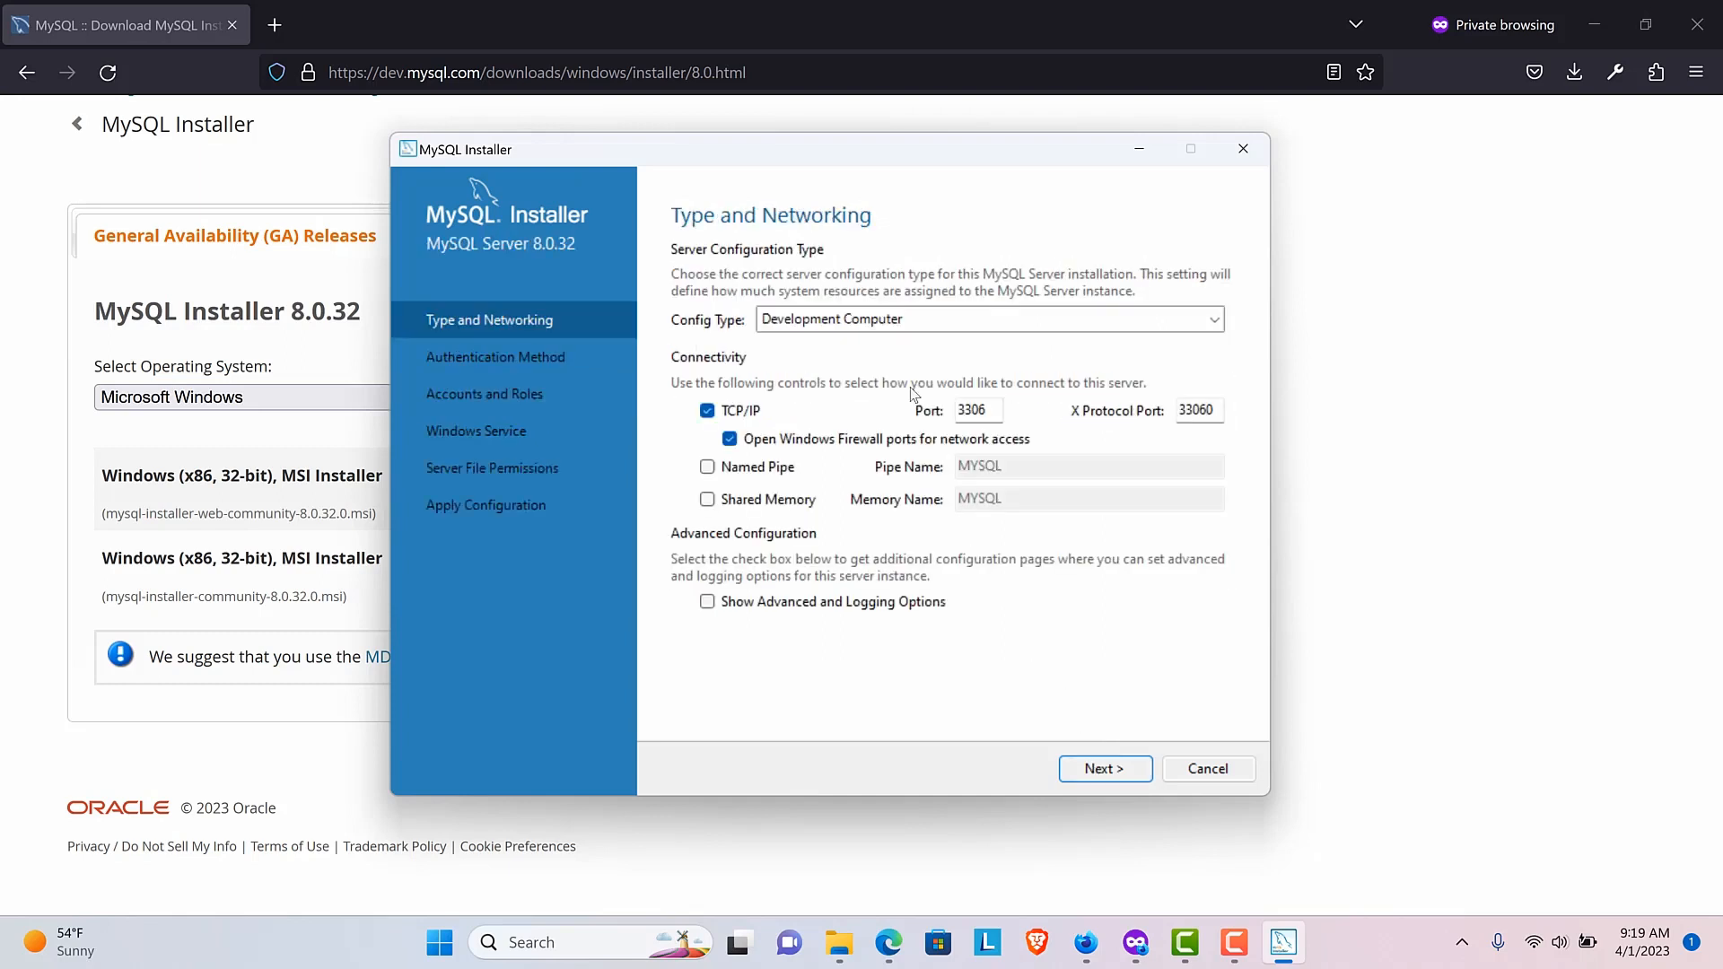
- Choose the Development Computer config type, keep TCP/IP on port 3306, and continue to the authentication method
left_click(1028, 325)
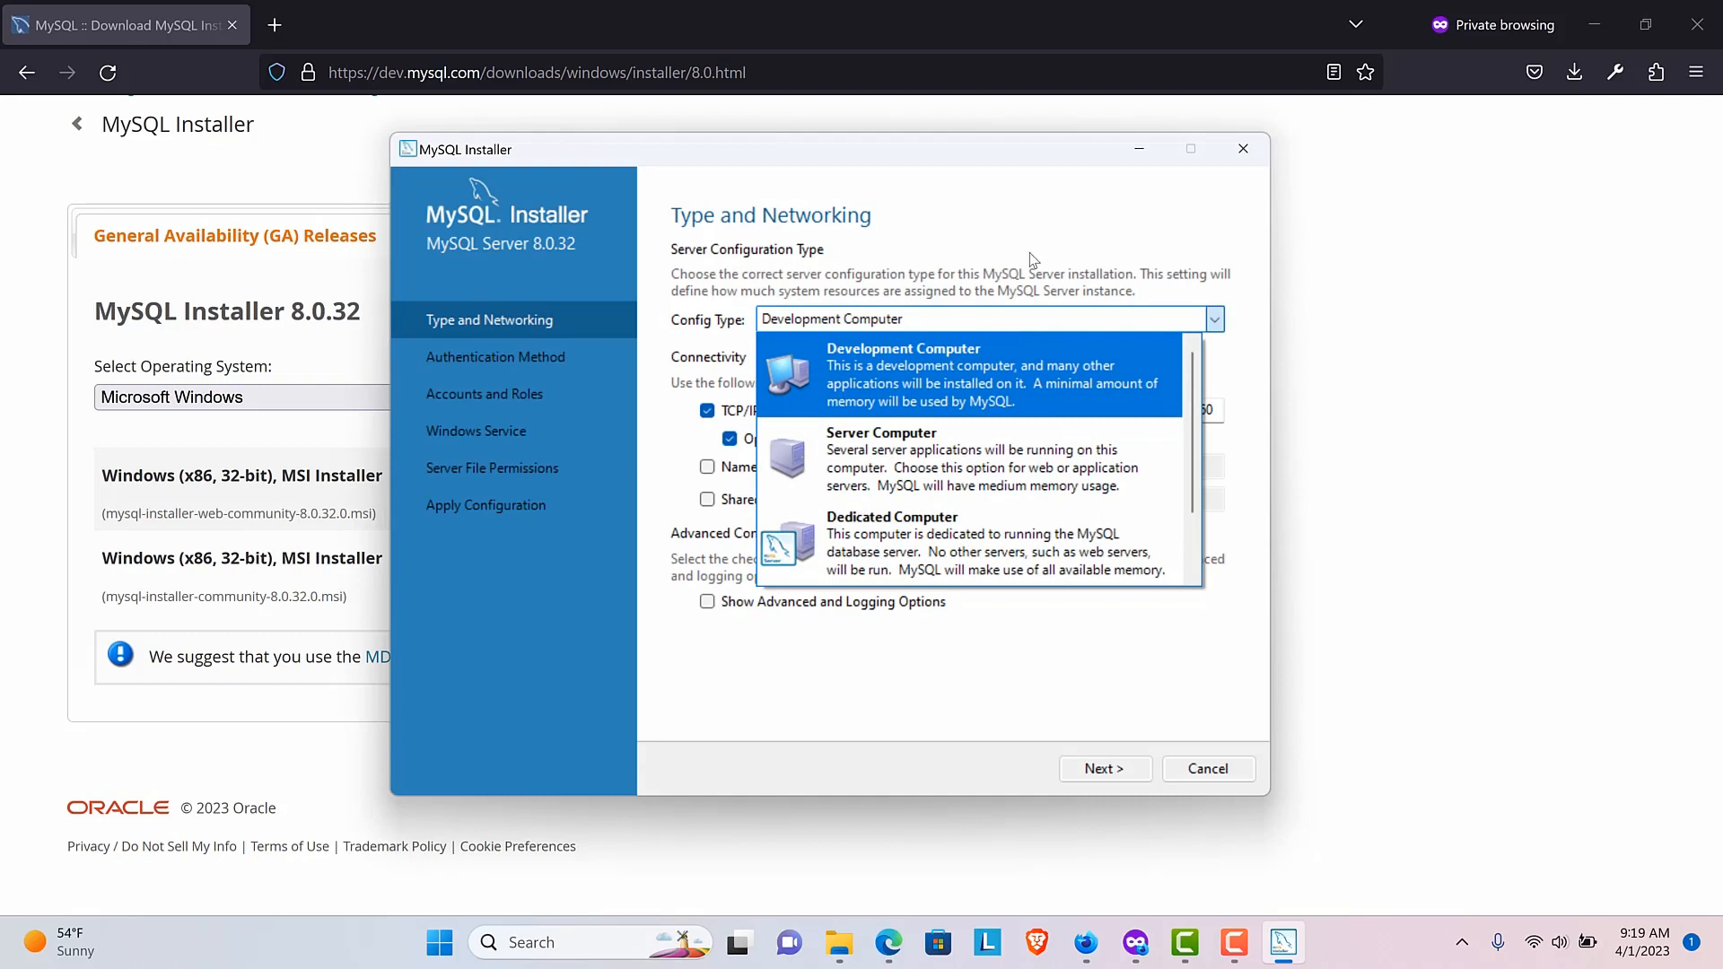
left_click(933, 350)
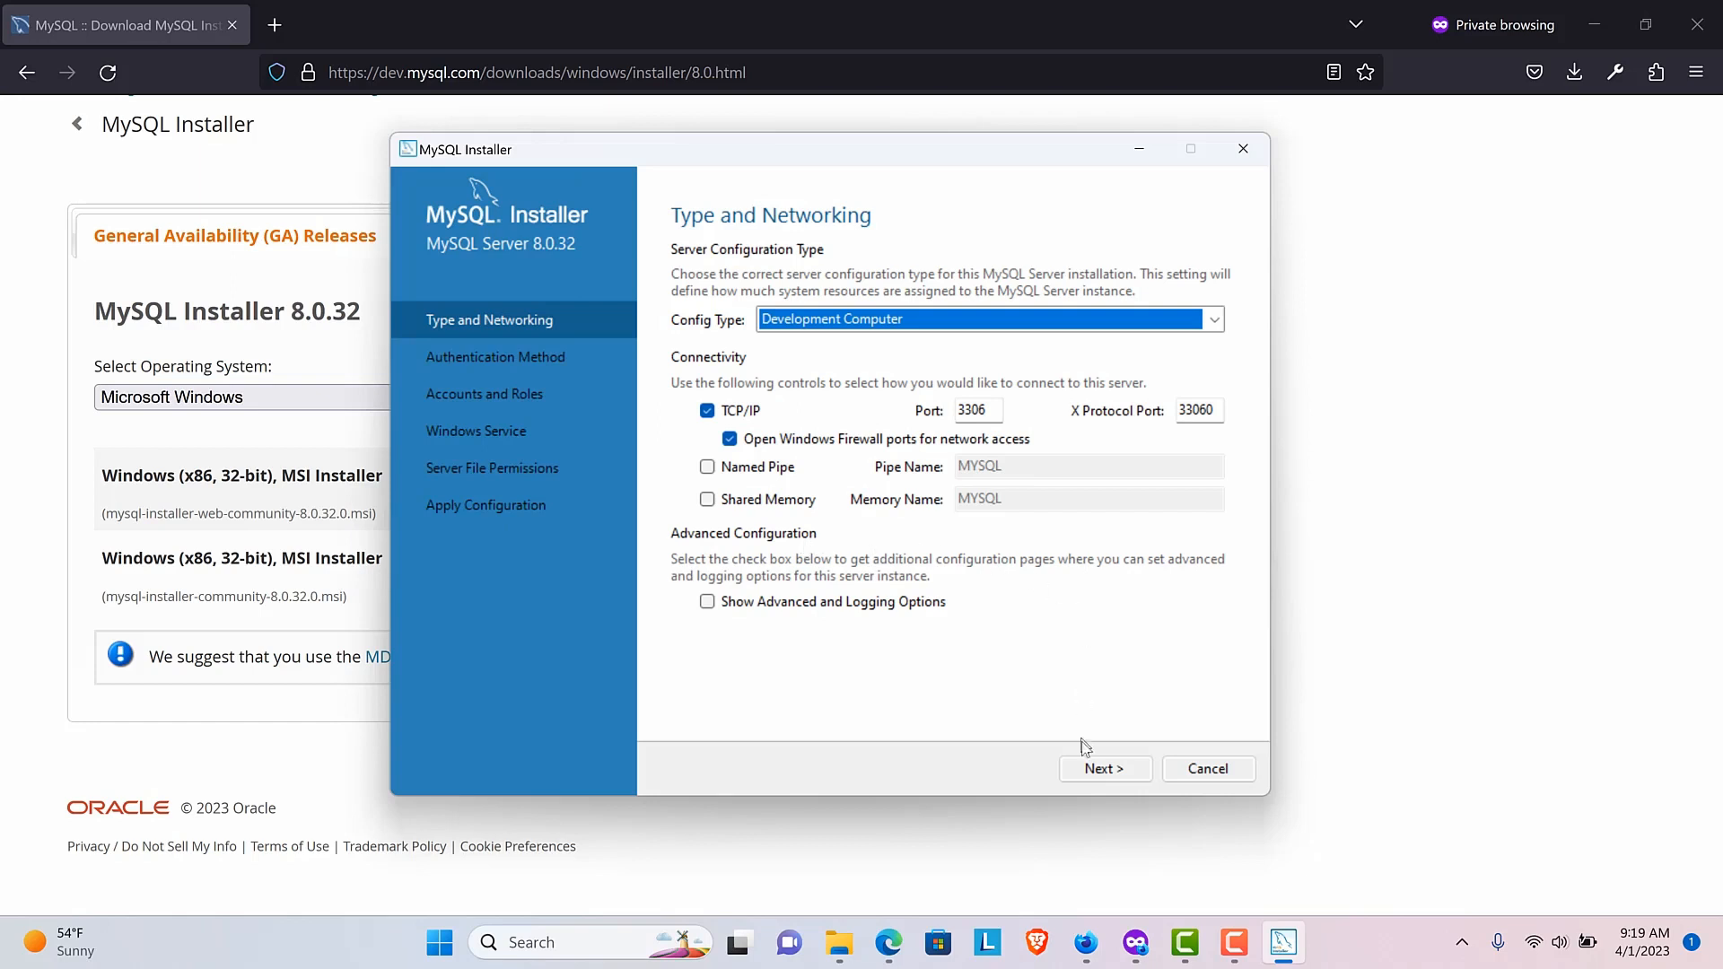
left_click(1111, 771)
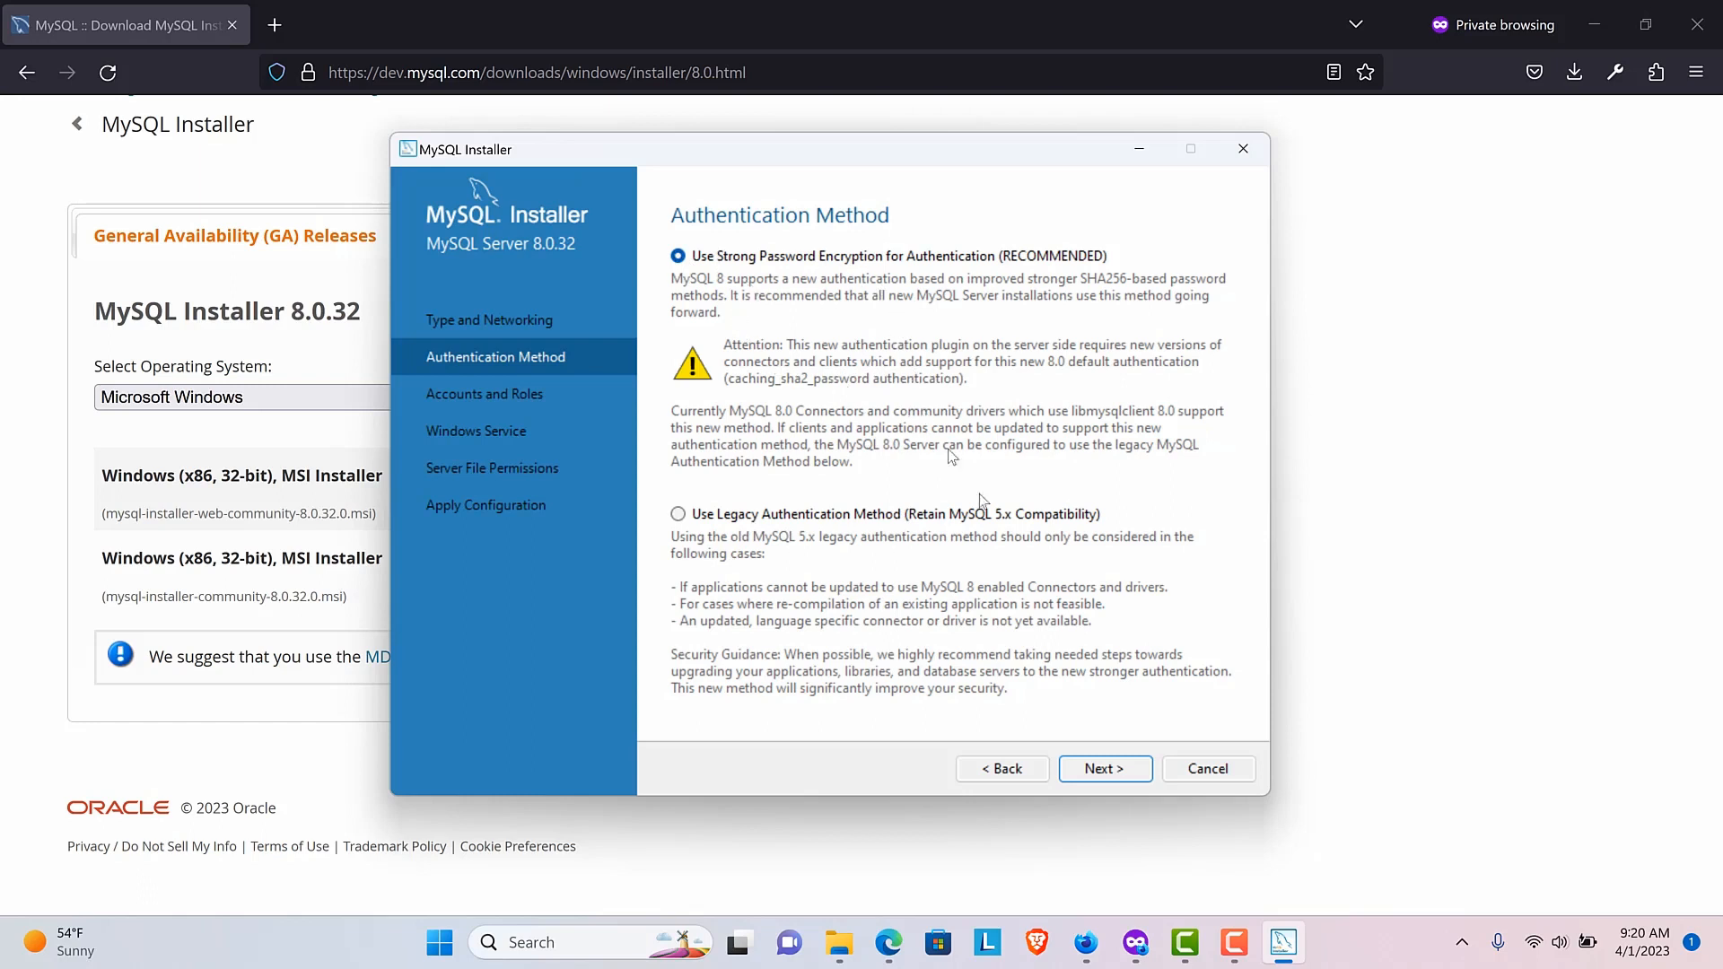
- Accept strong password encryption for authentication, then enter and repeat the MySQL root account password and continue
left_click(1104, 772)
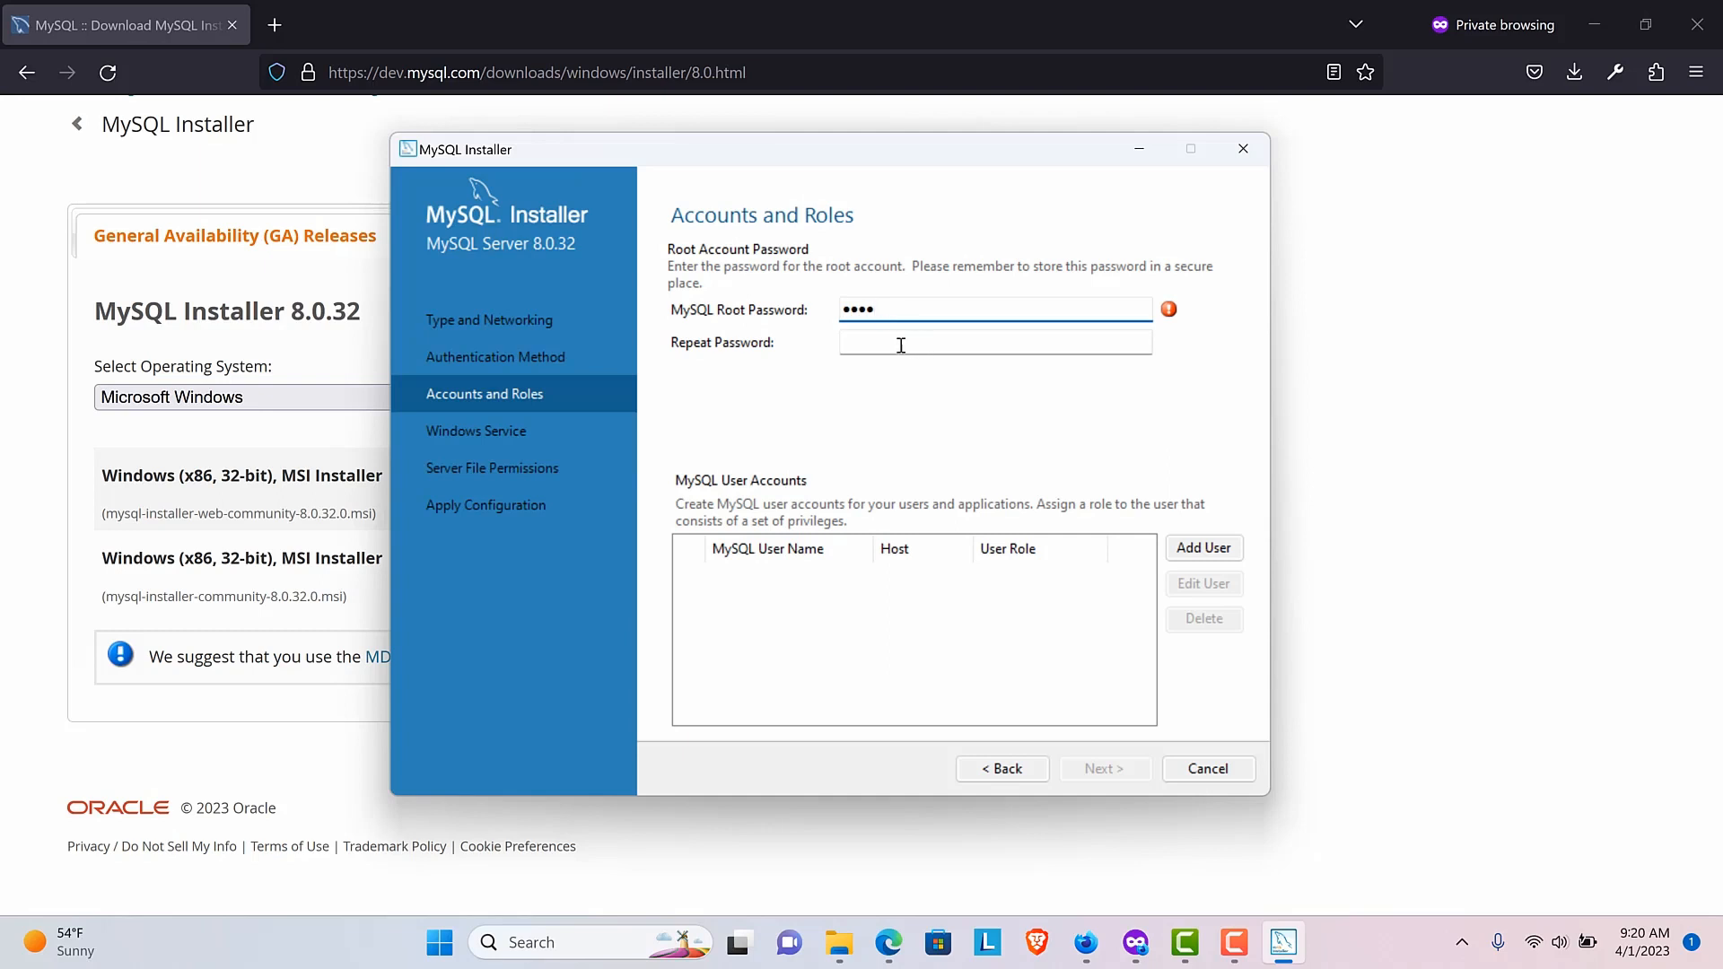
left_click(901, 346)
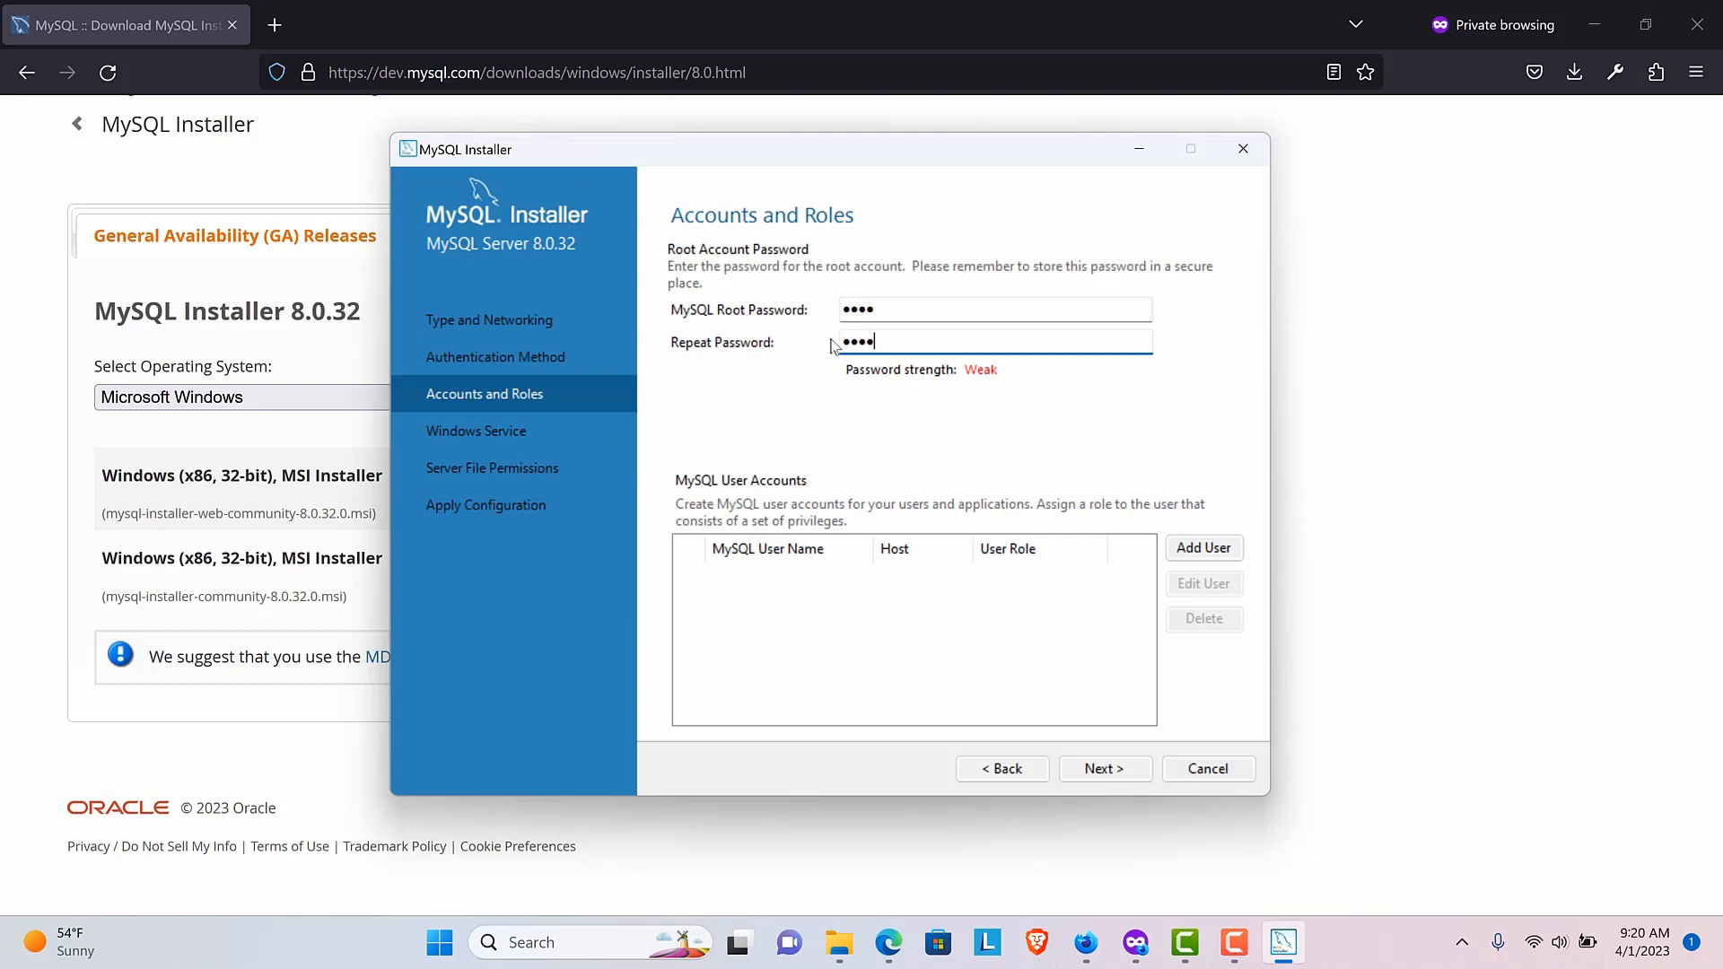
left_click(1105, 769)
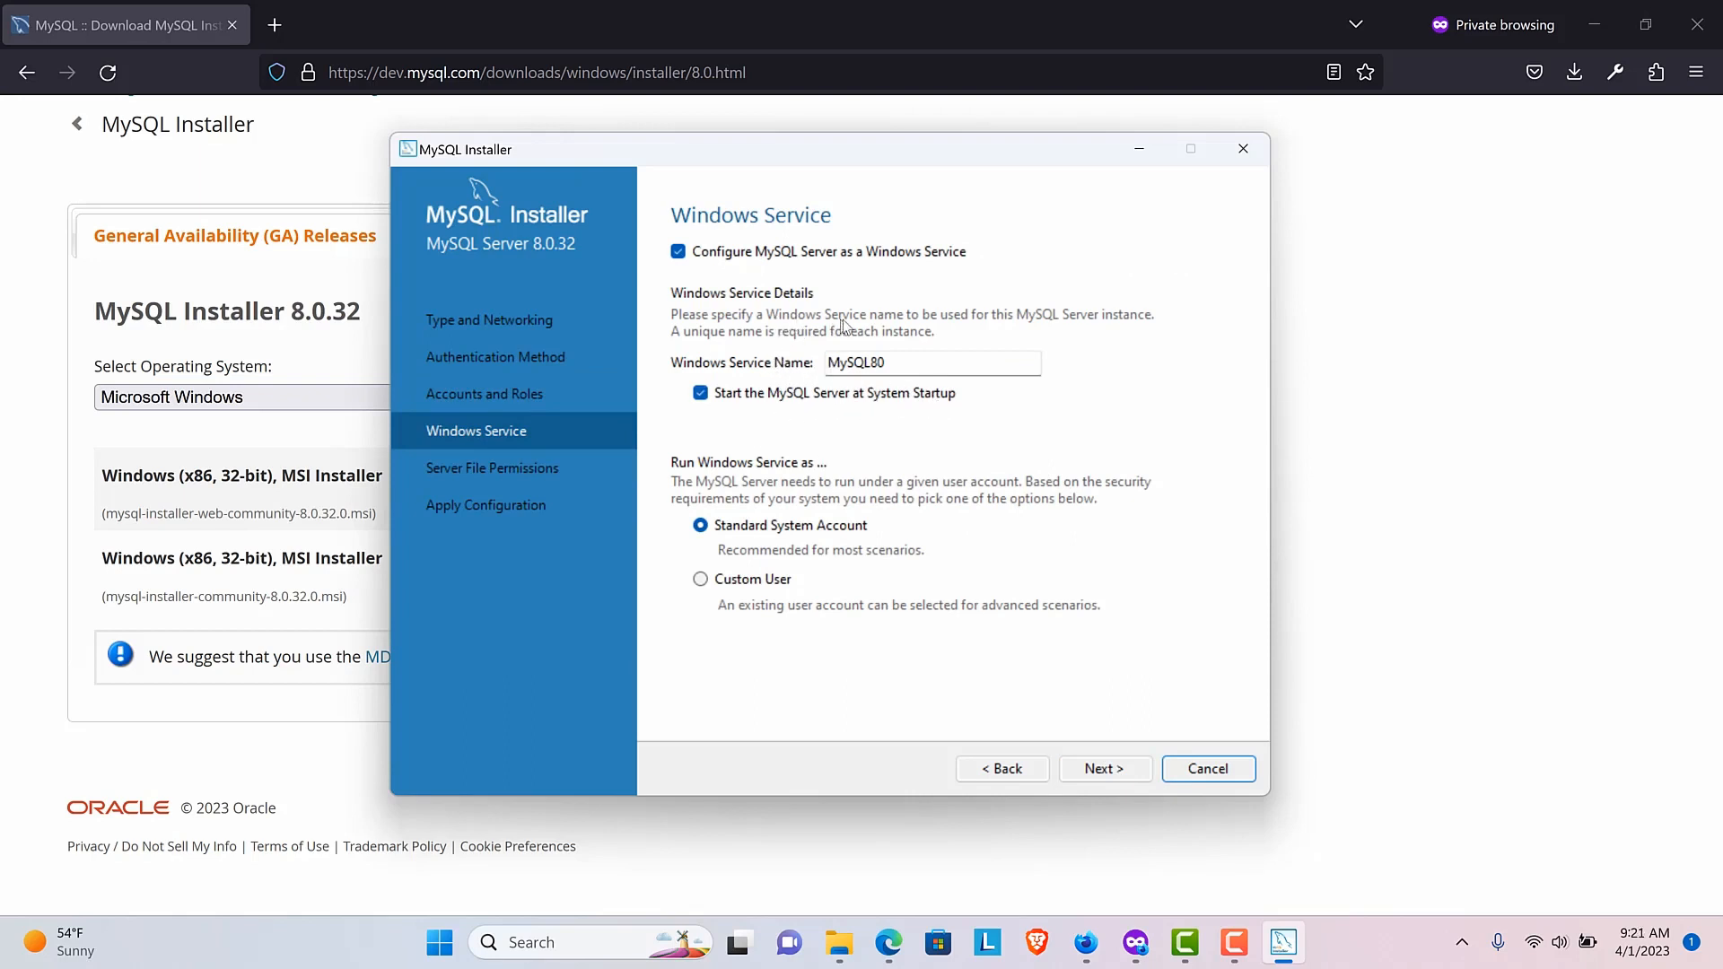
- Keep MySQL80 as the startup Windows service under the Standard System Account and accept full-access server file permissions
left_click(927, 363)
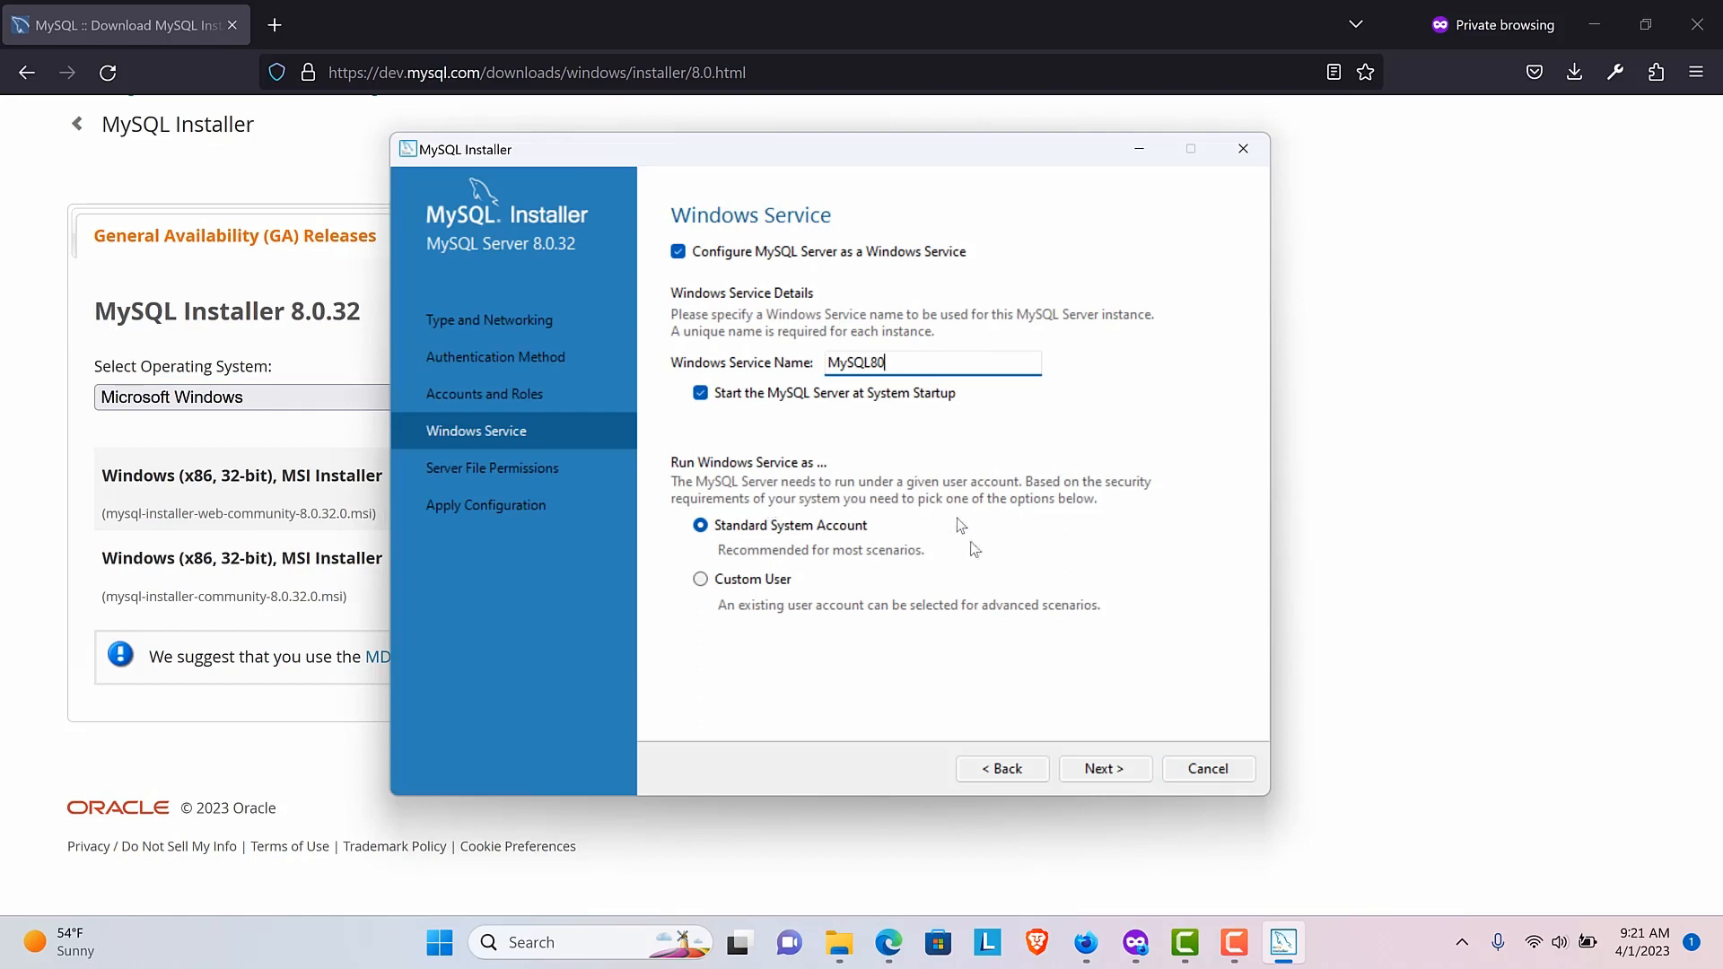
left_click(1139, 770)
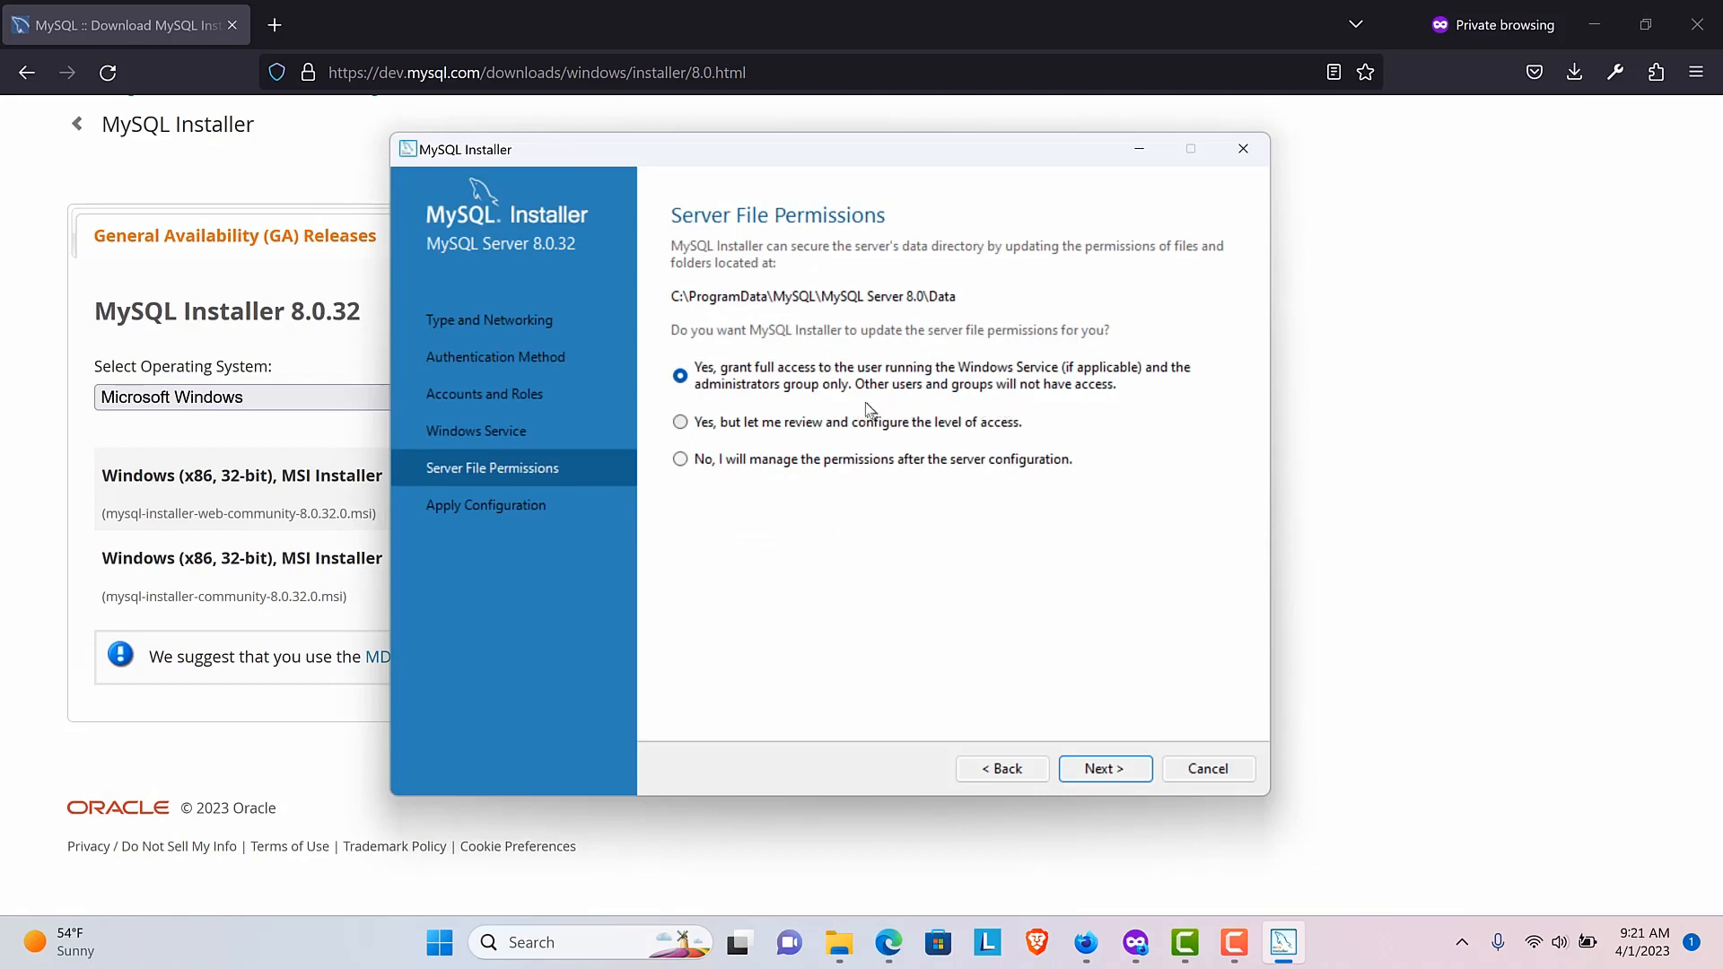
left_click(1096, 774)
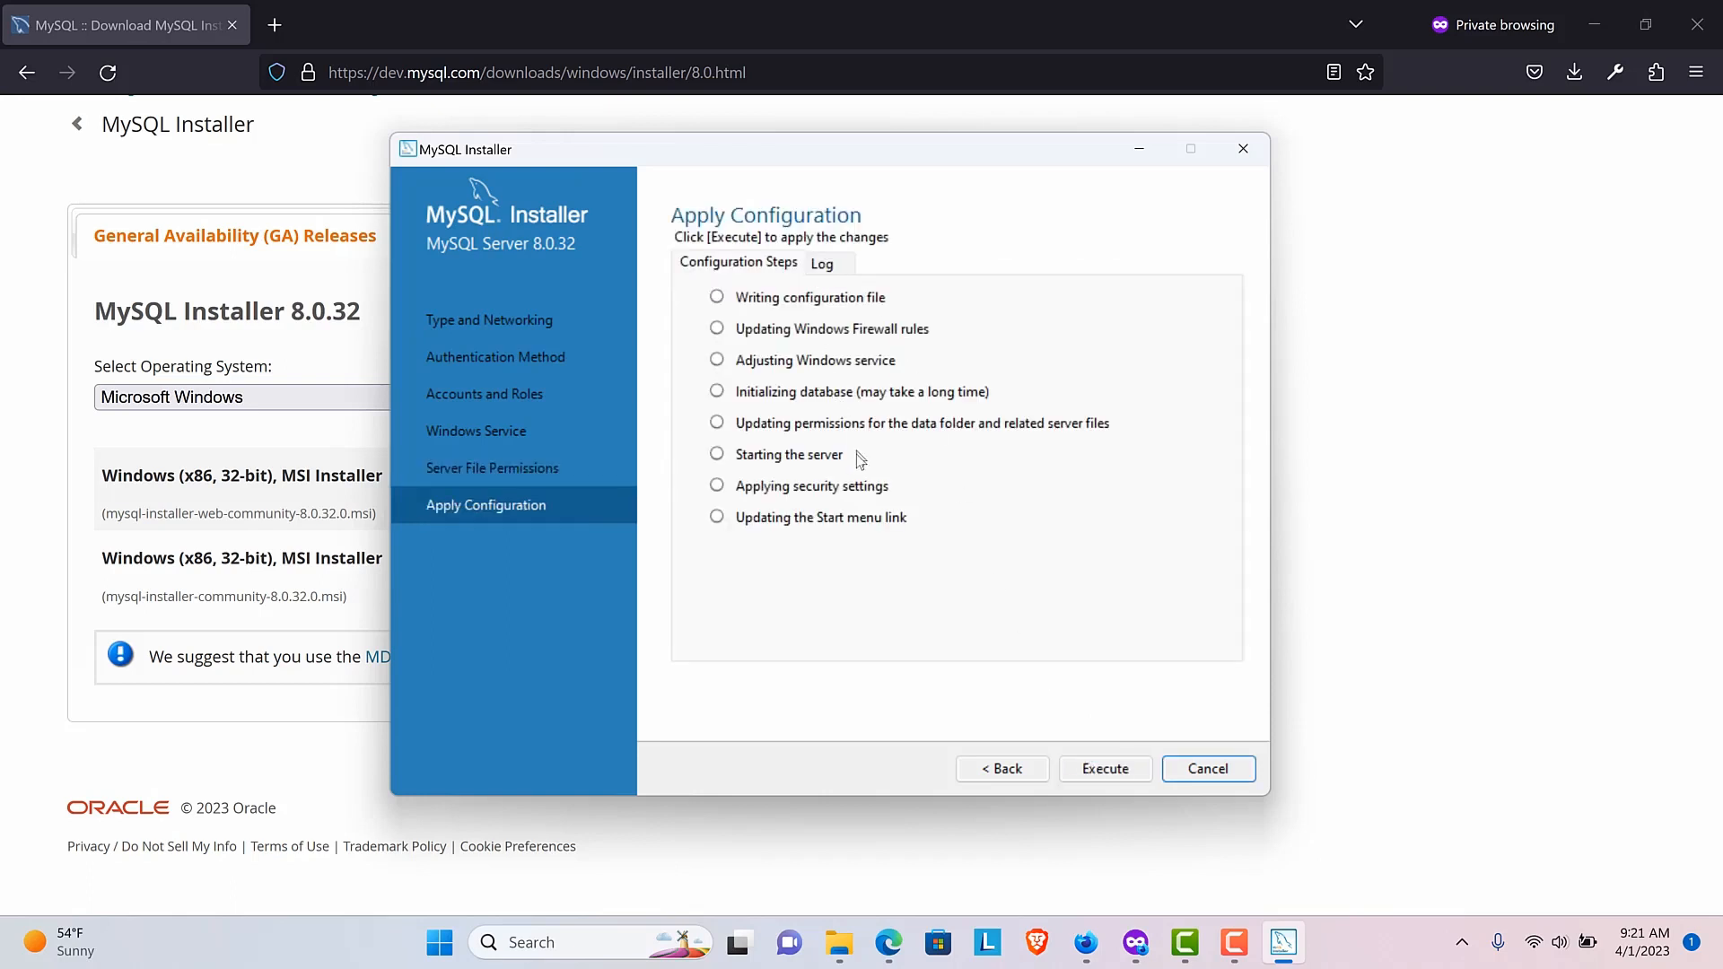
- Apply the MySQL Server 8.0.32 configuration and finish its configuration wizard
left_click(1106, 775)
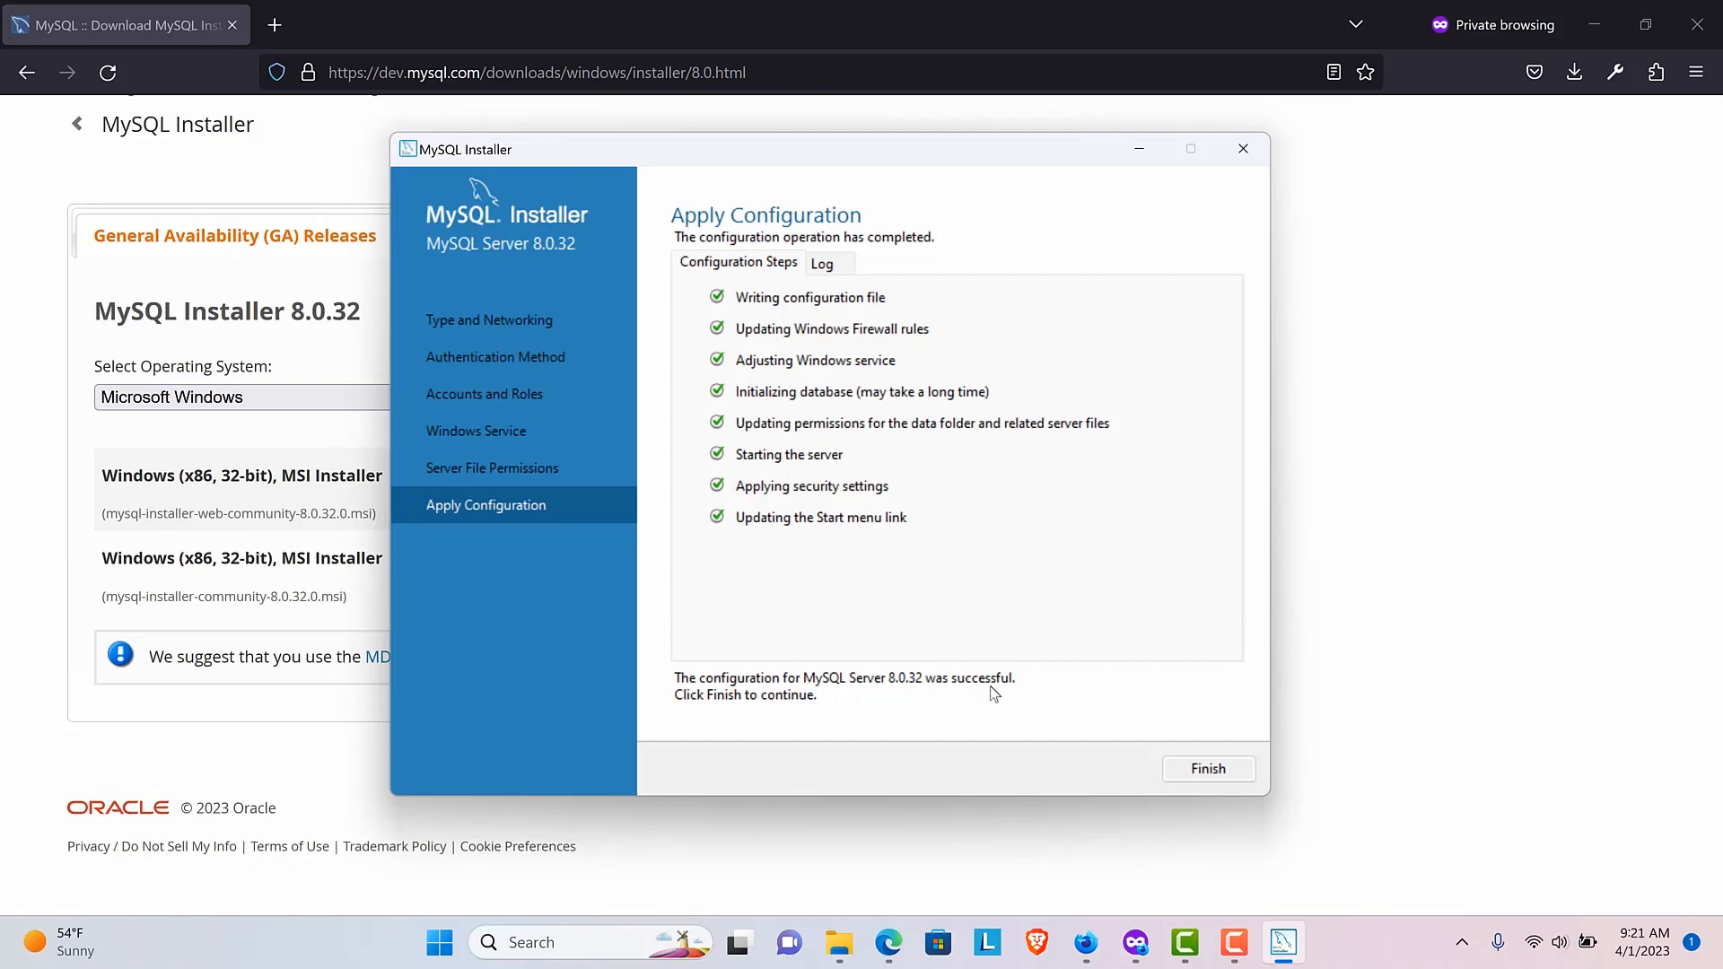
left_click(1209, 769)
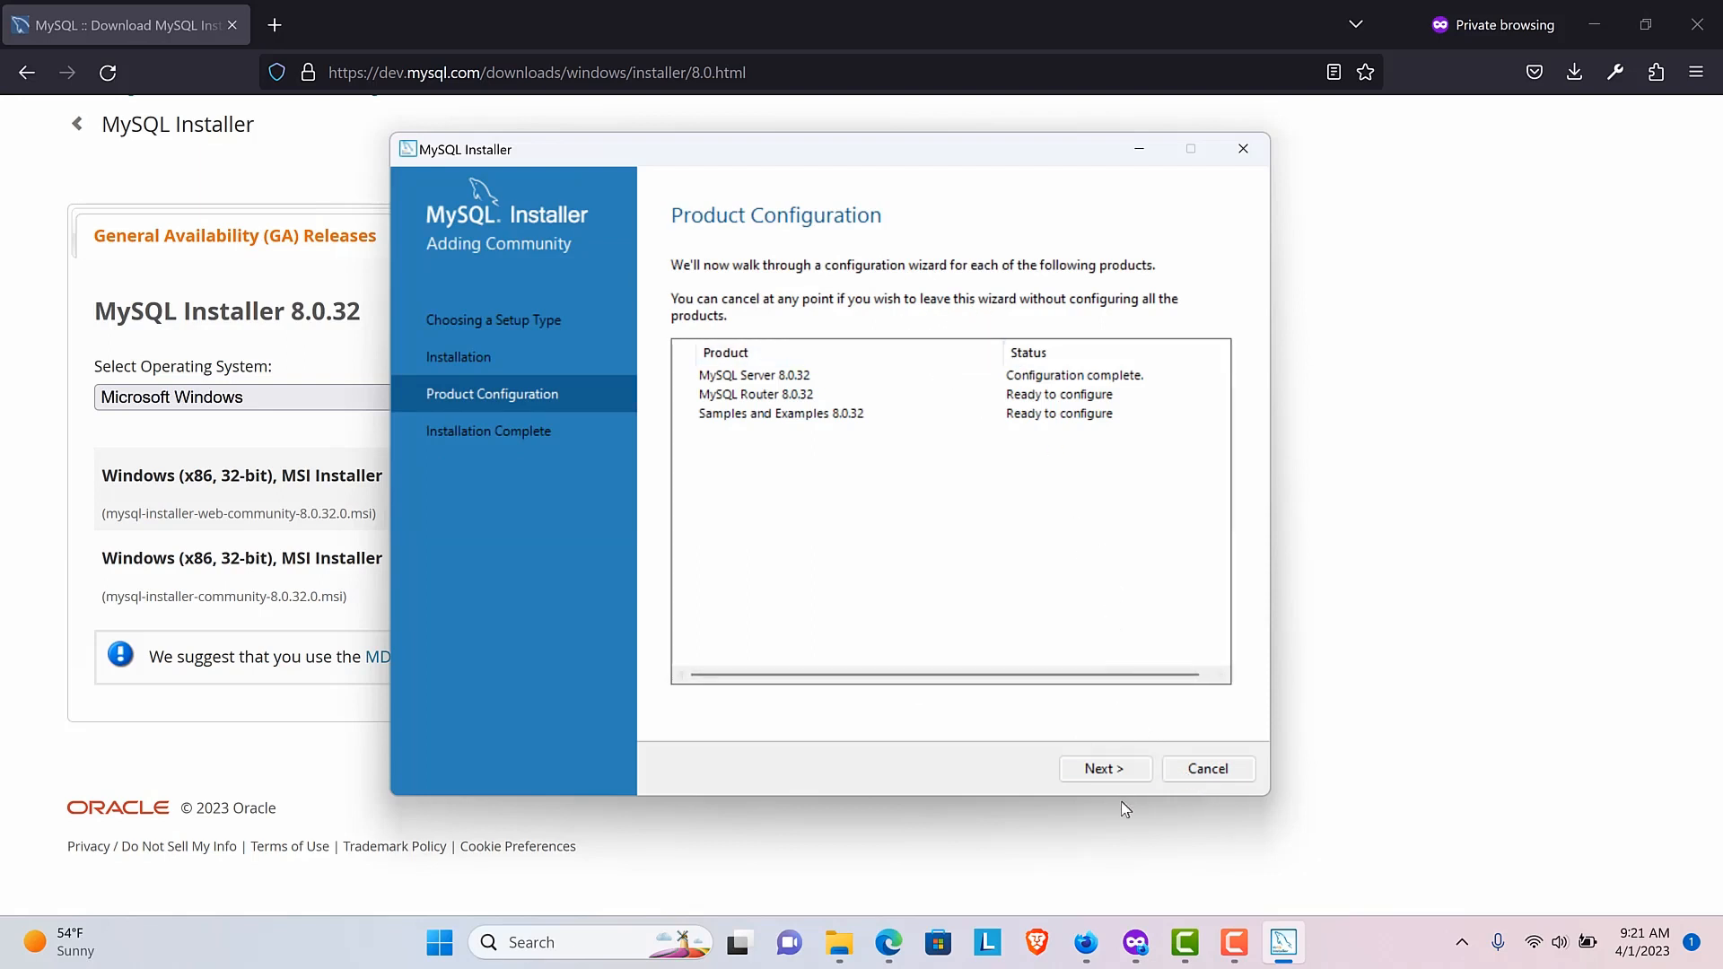
- Finish the MySQL Router configuration without bootstrapping it for InnoDB Cluster and proceed to the Samples and Examples server connection
left_click(1120, 768)
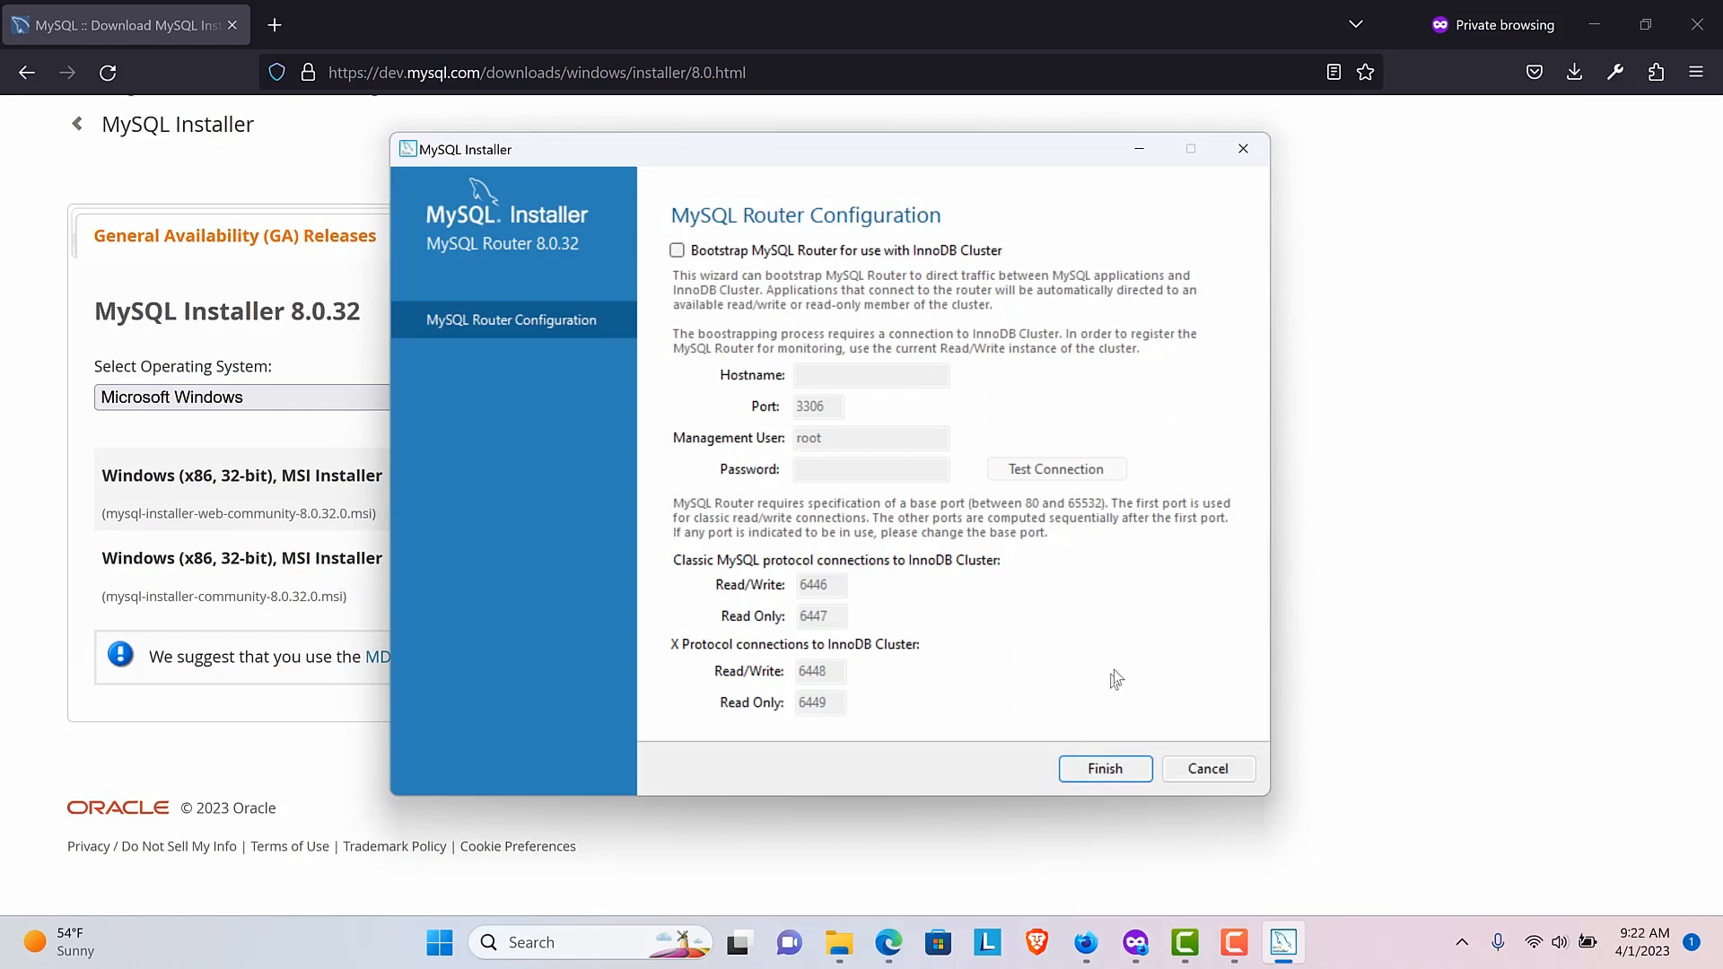
left_click(1113, 769)
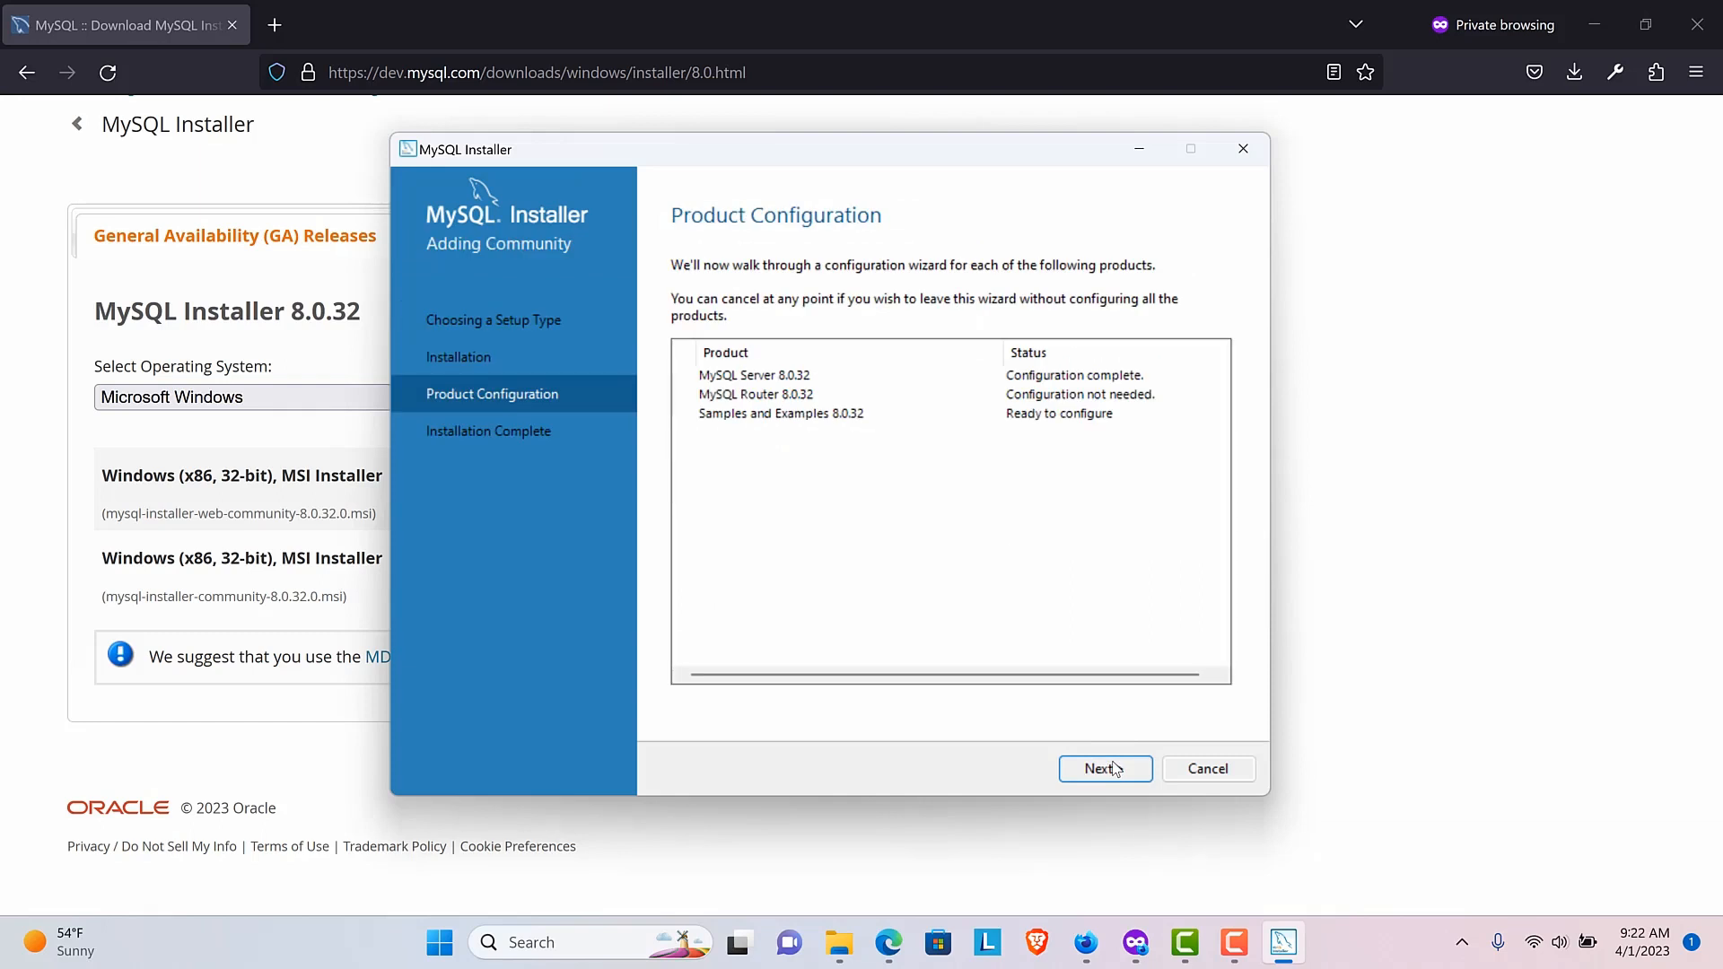
left_click(1113, 768)
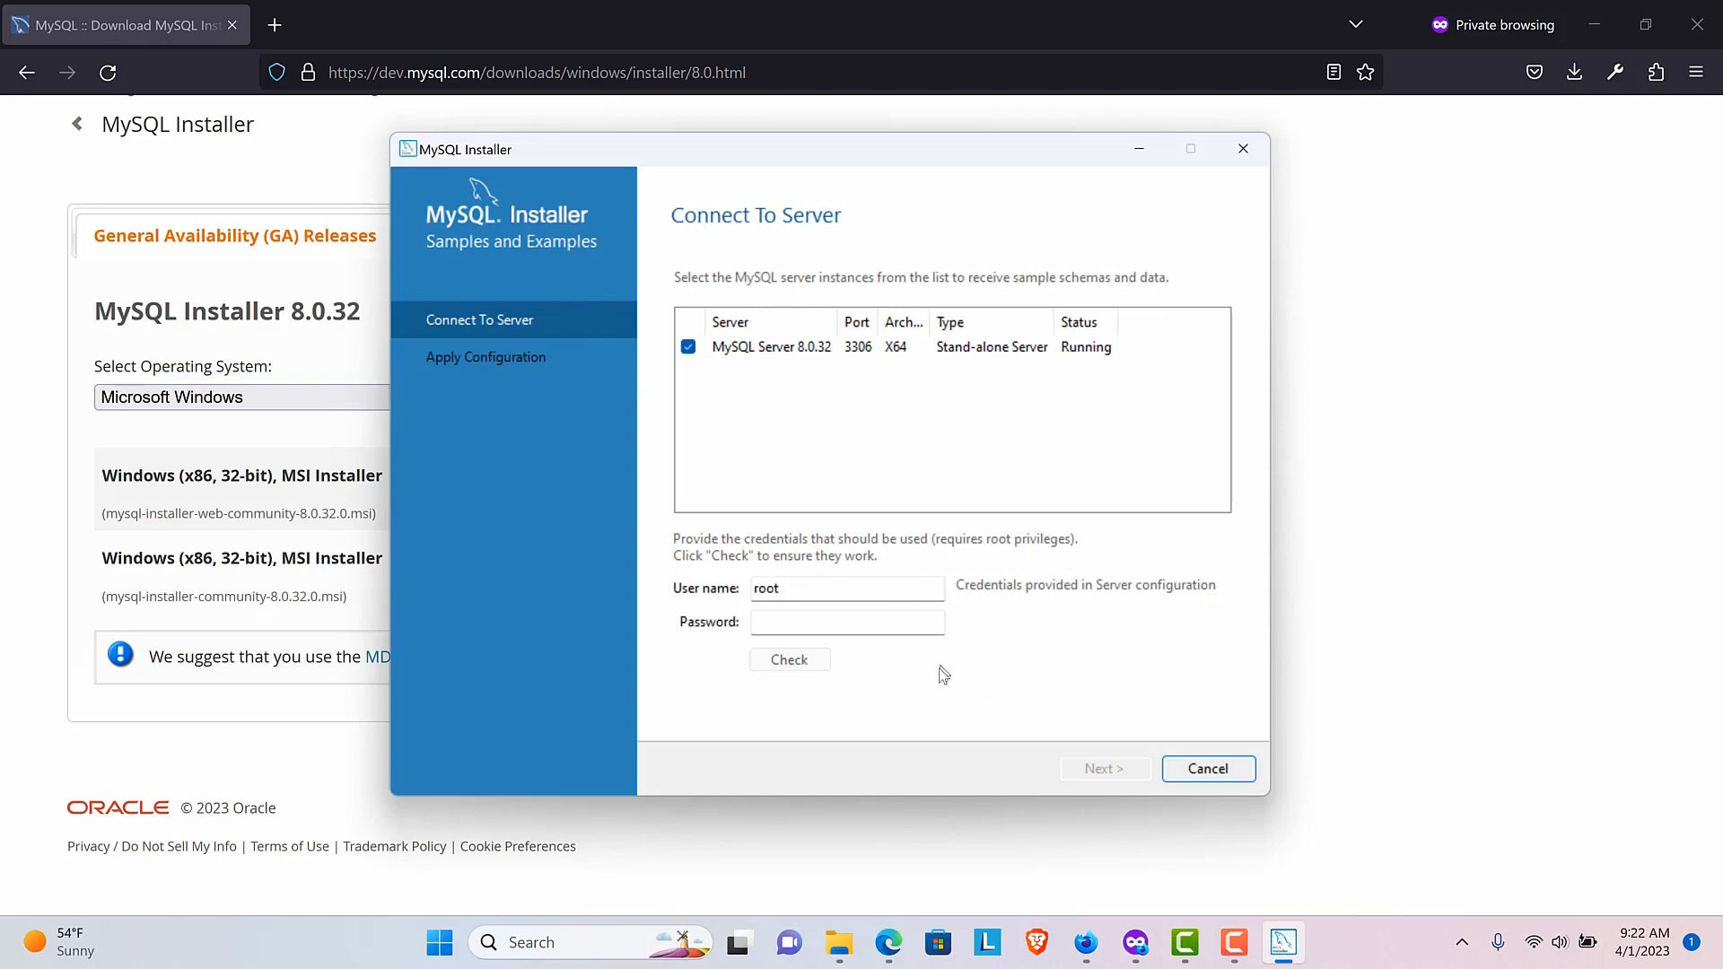
- Enter the root account password for MySQL Server 8.0.32, check the connection and continue to applying the configuration
left_click(796, 622)
type("•")
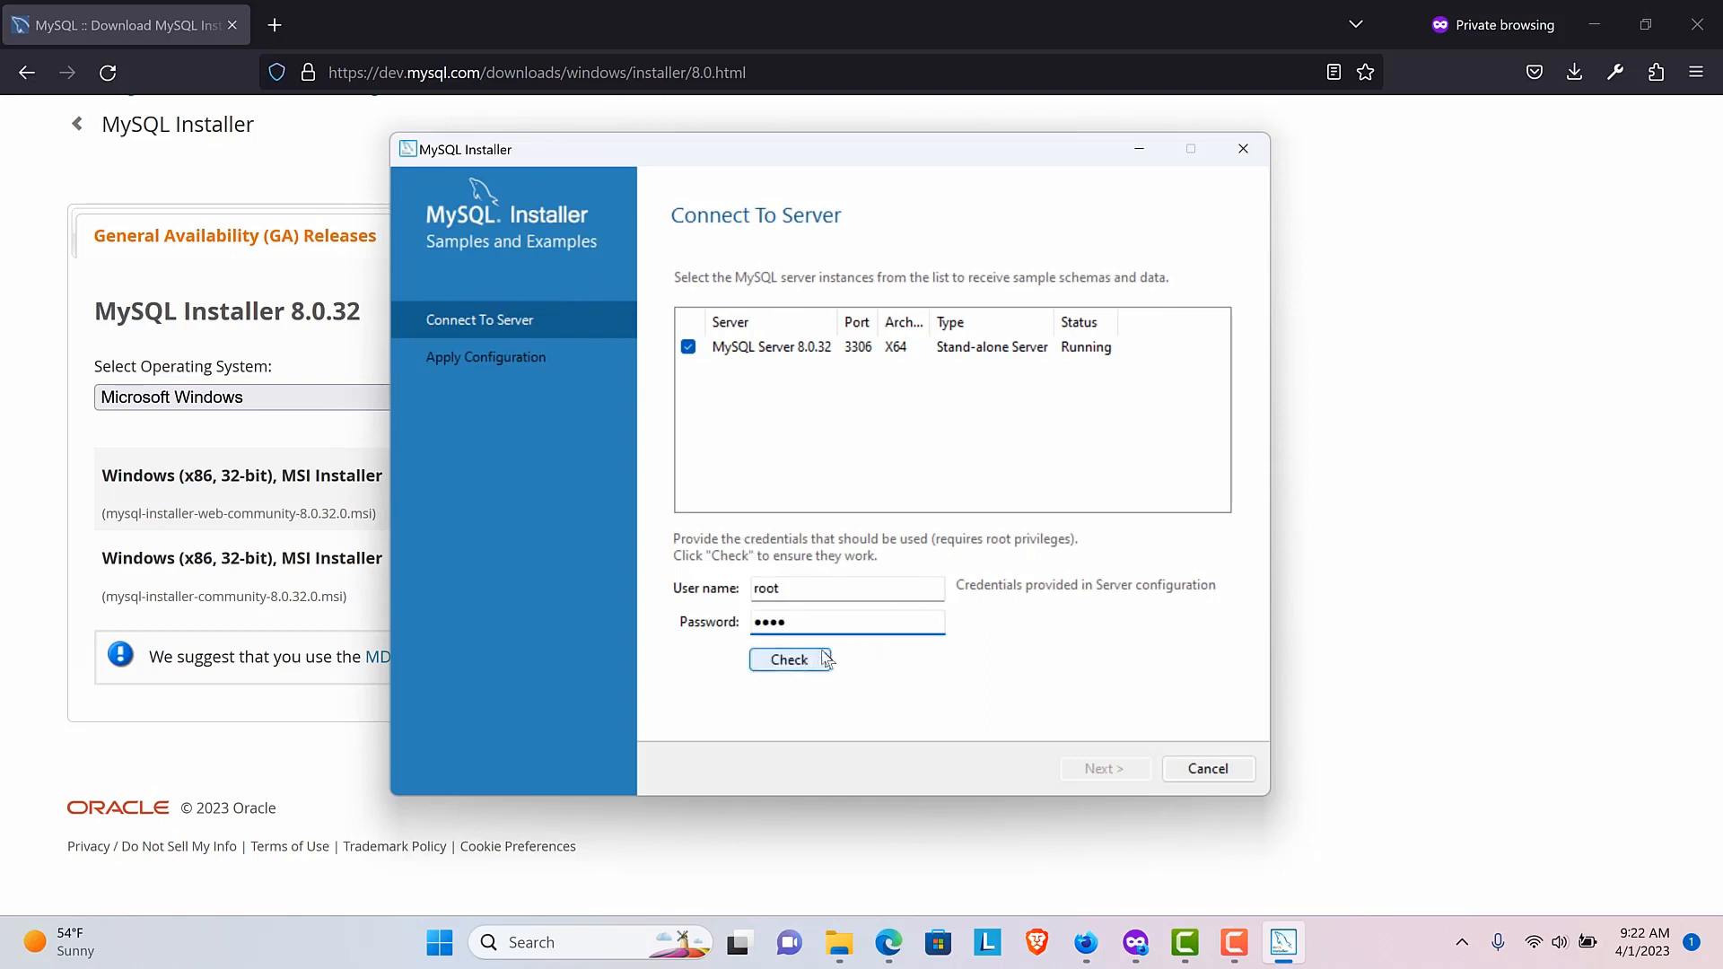
left_click(808, 668)
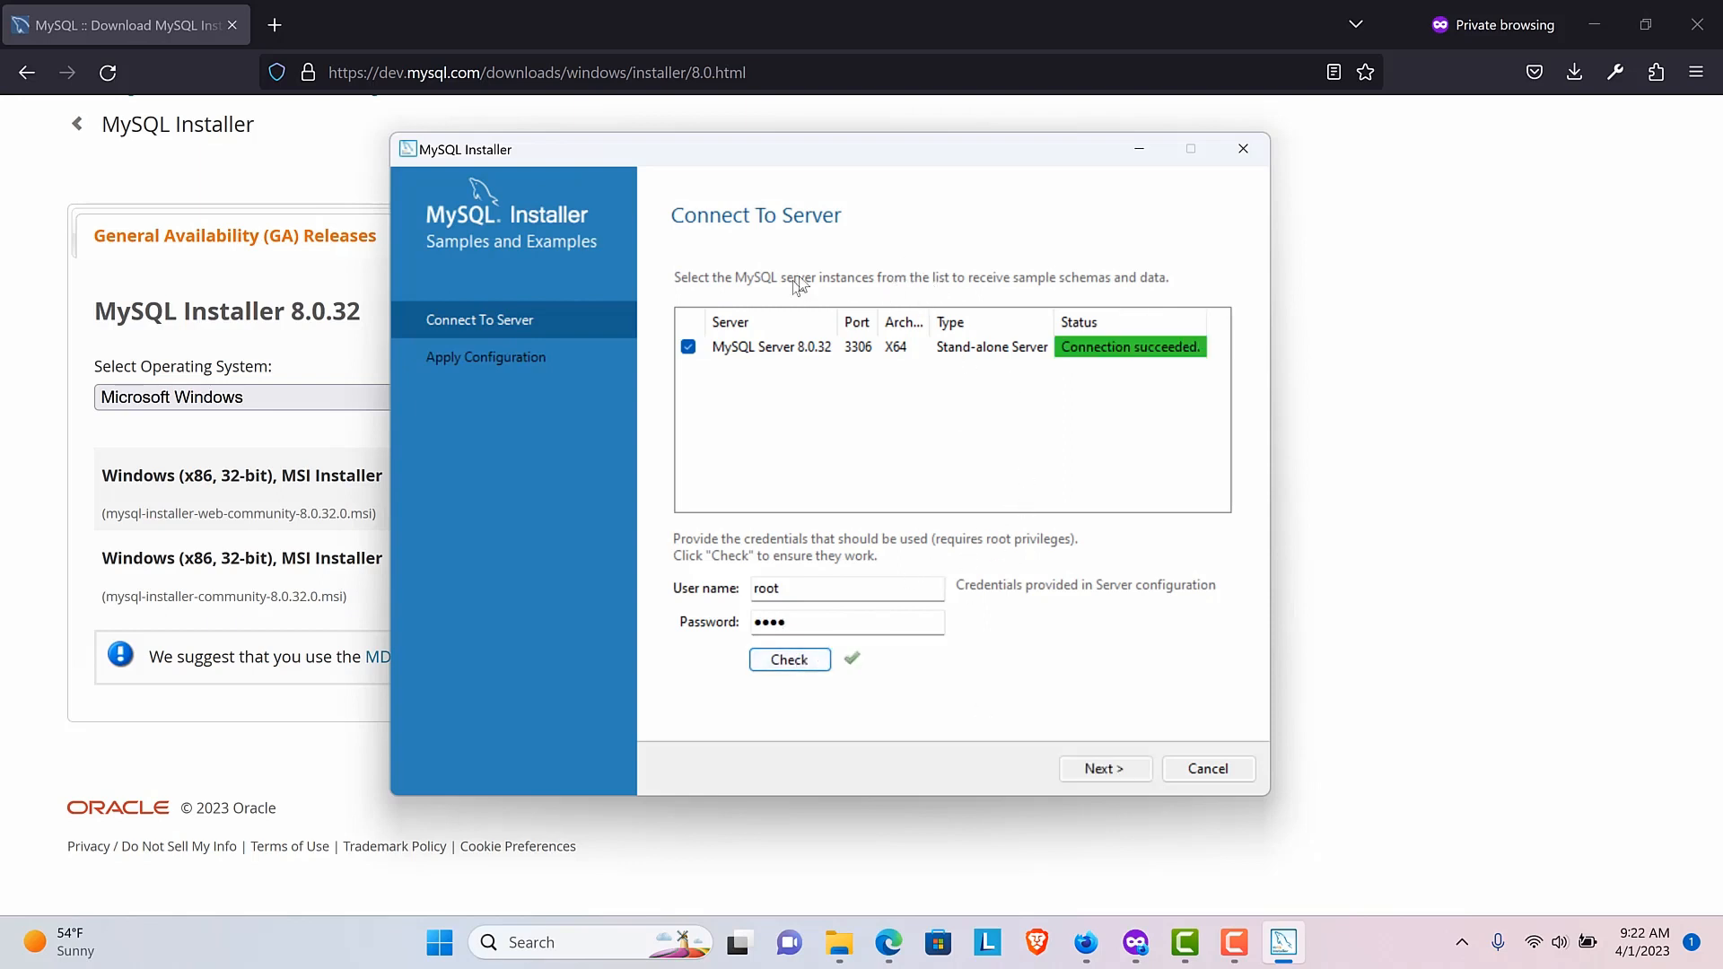
left_click(1106, 771)
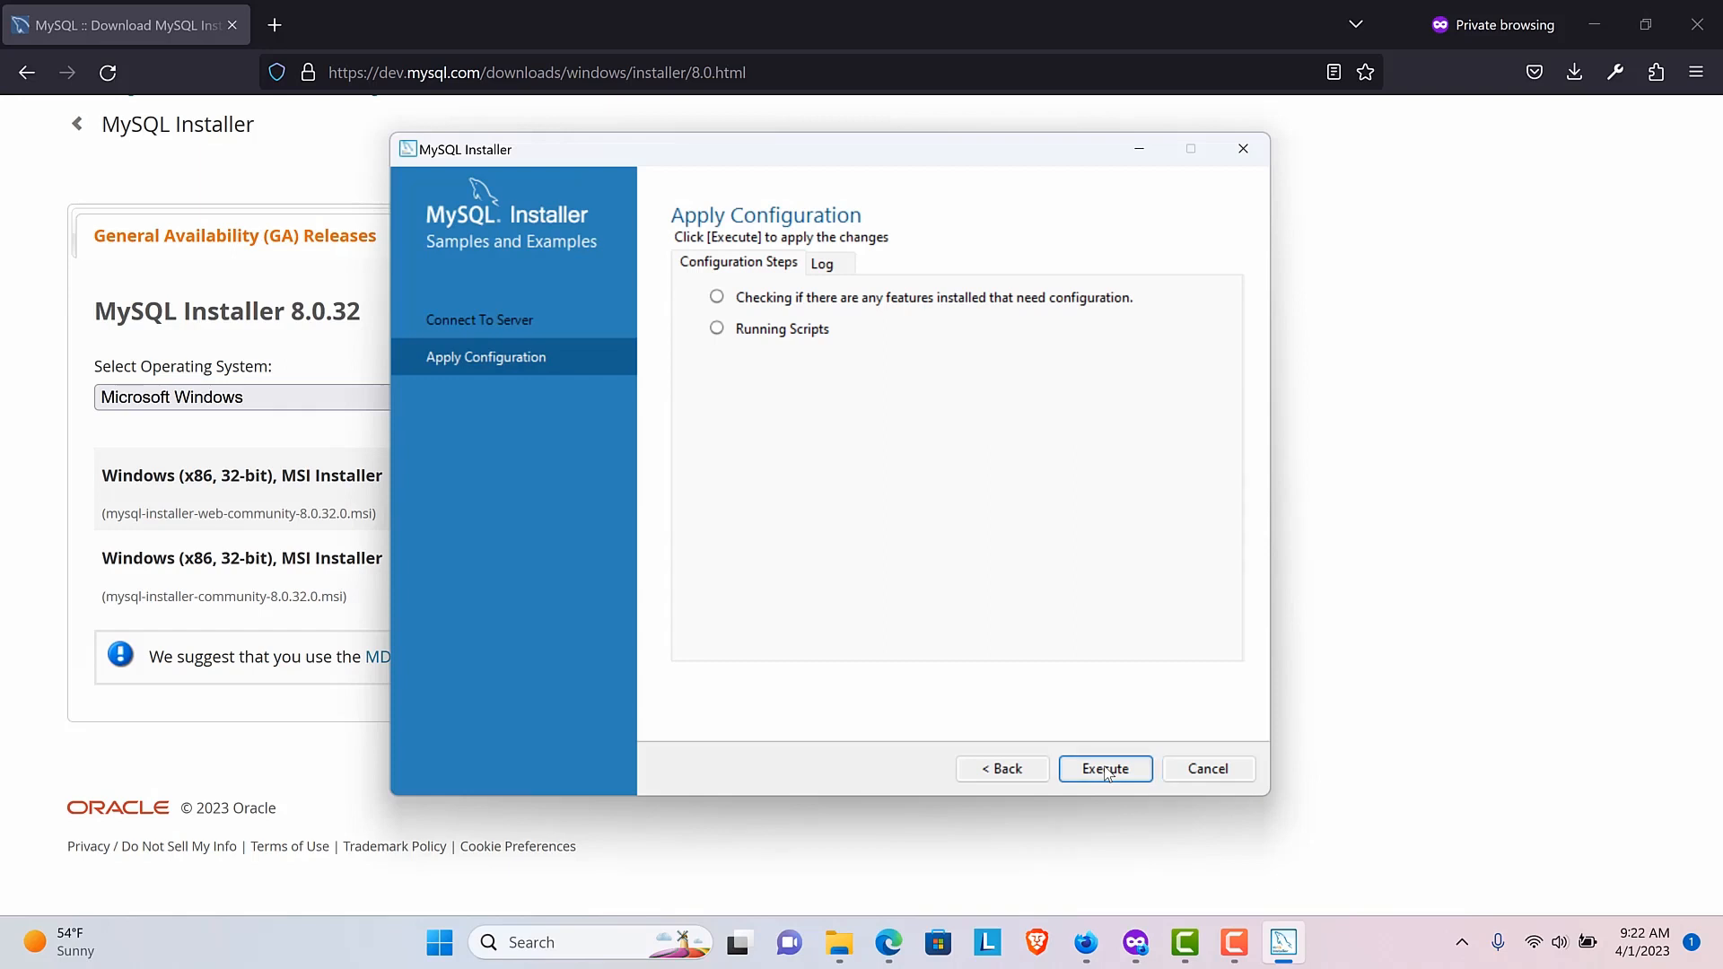
- Apply the Samples and Examples configuration, finish its wizard and proceed past the product configuration overview
left_click(1108, 774)
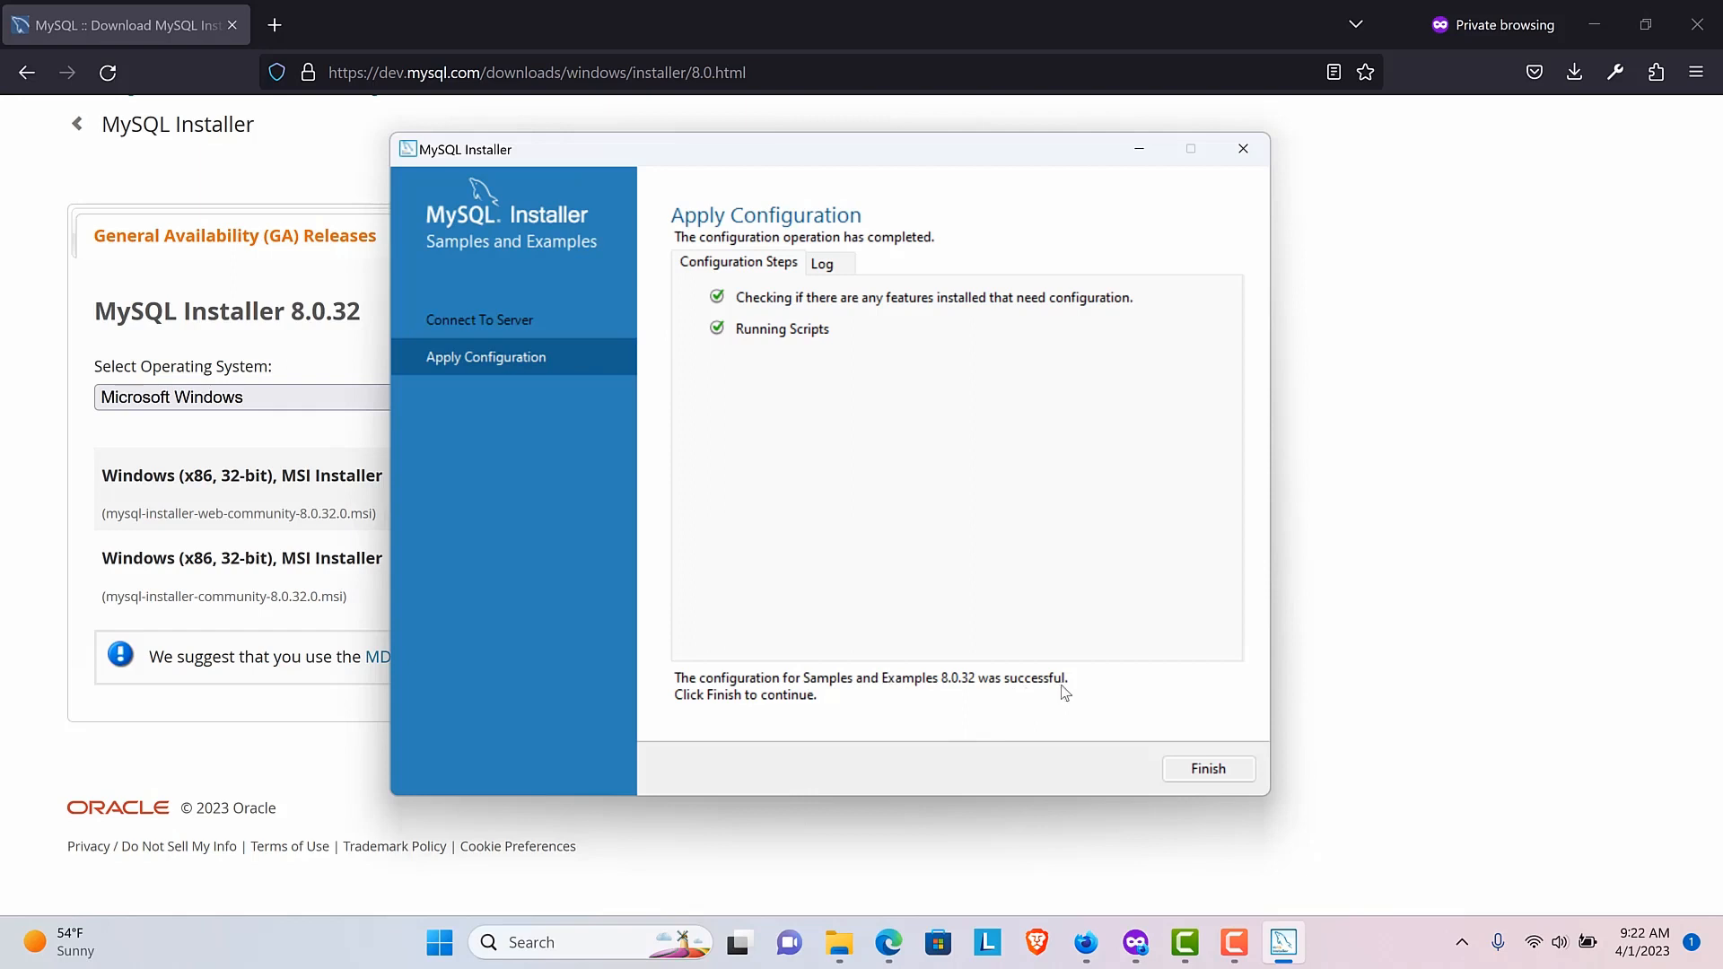
left_click(1237, 777)
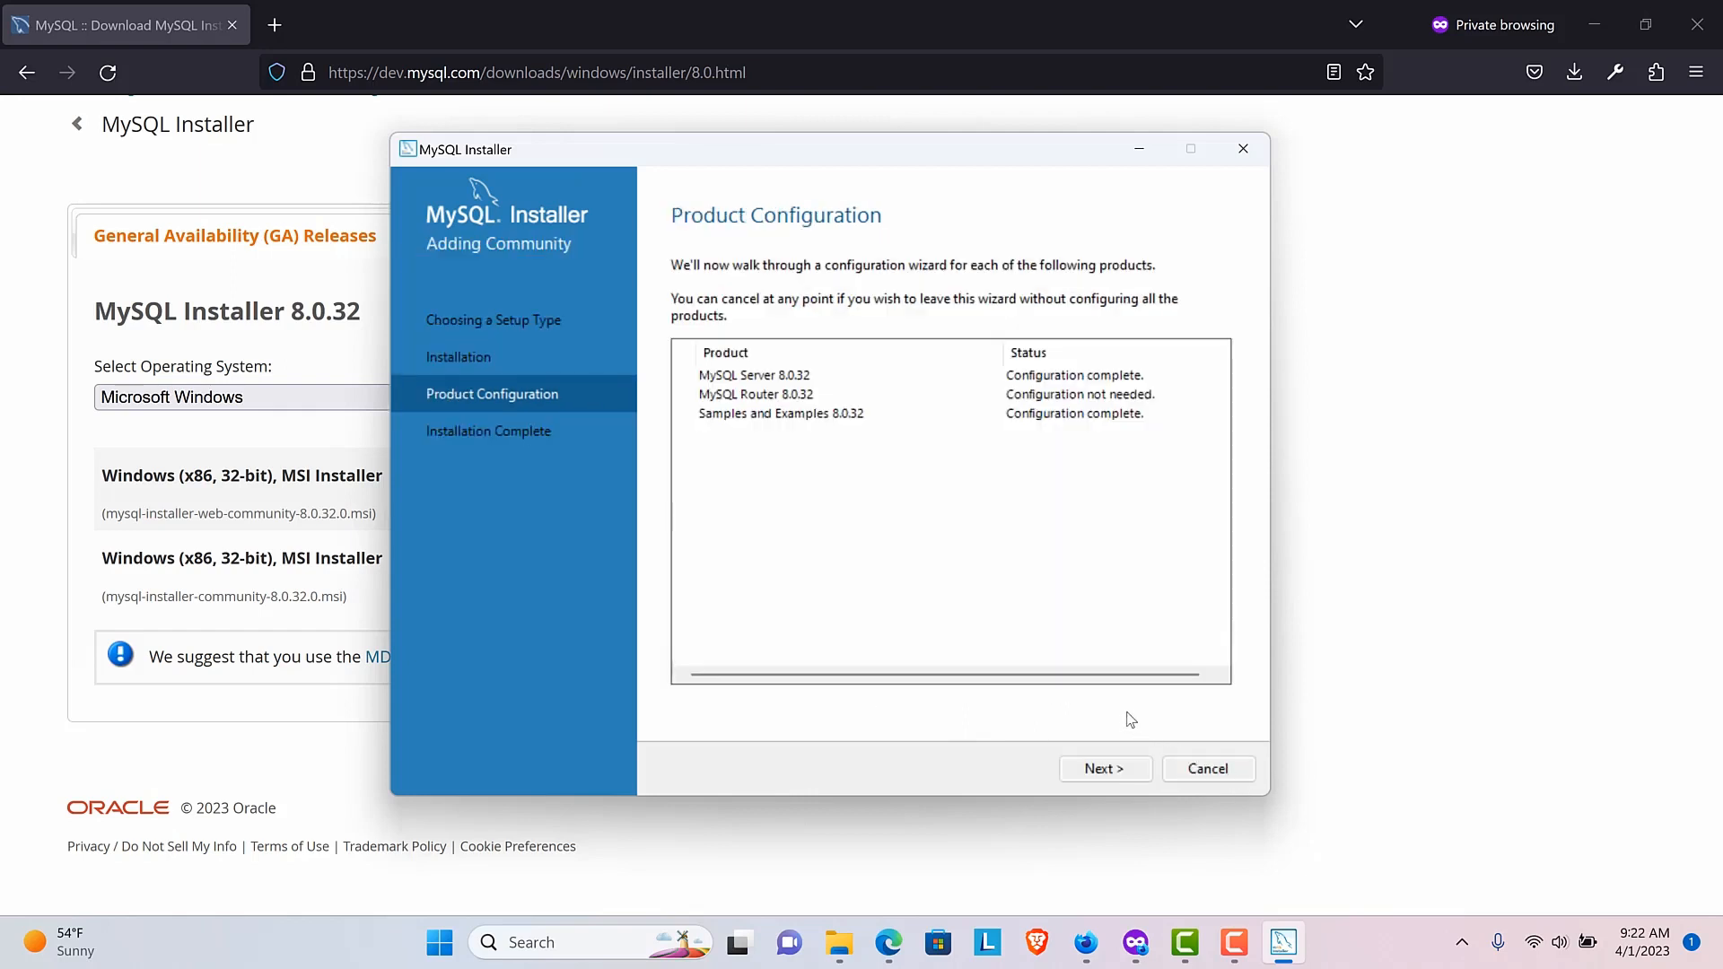
left_click(1118, 775)
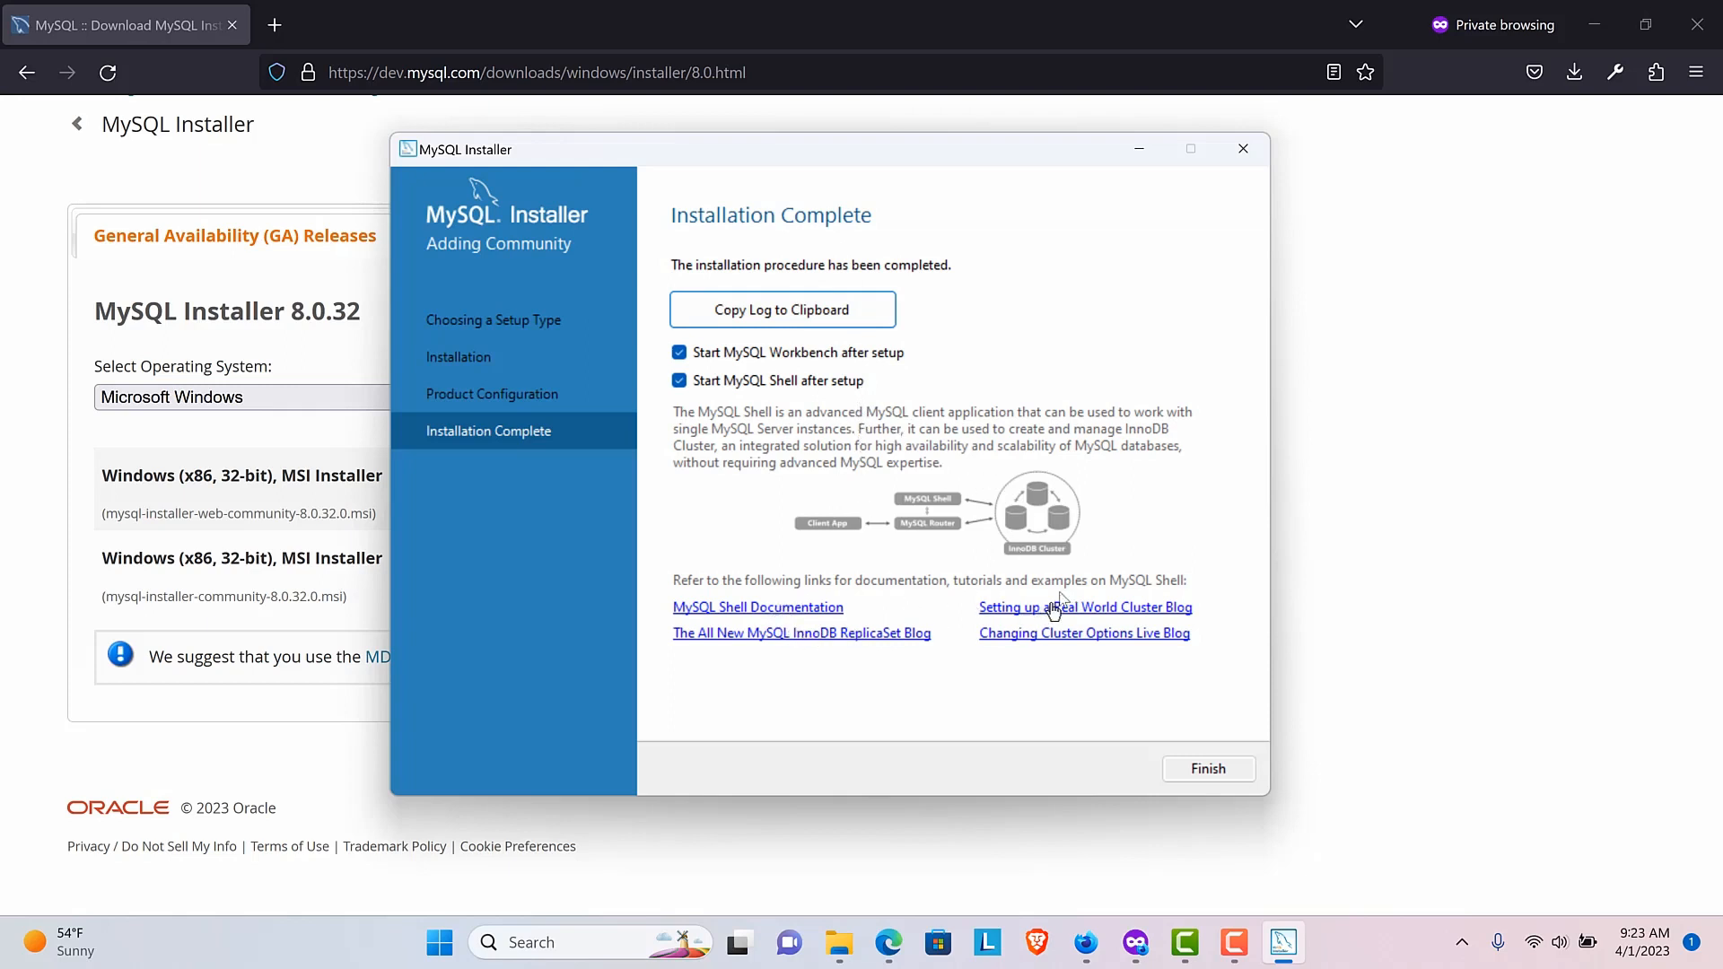
- Open the MySQL Shell Documentation link, look over its table of contents and return to the installer
left_click(793, 610)
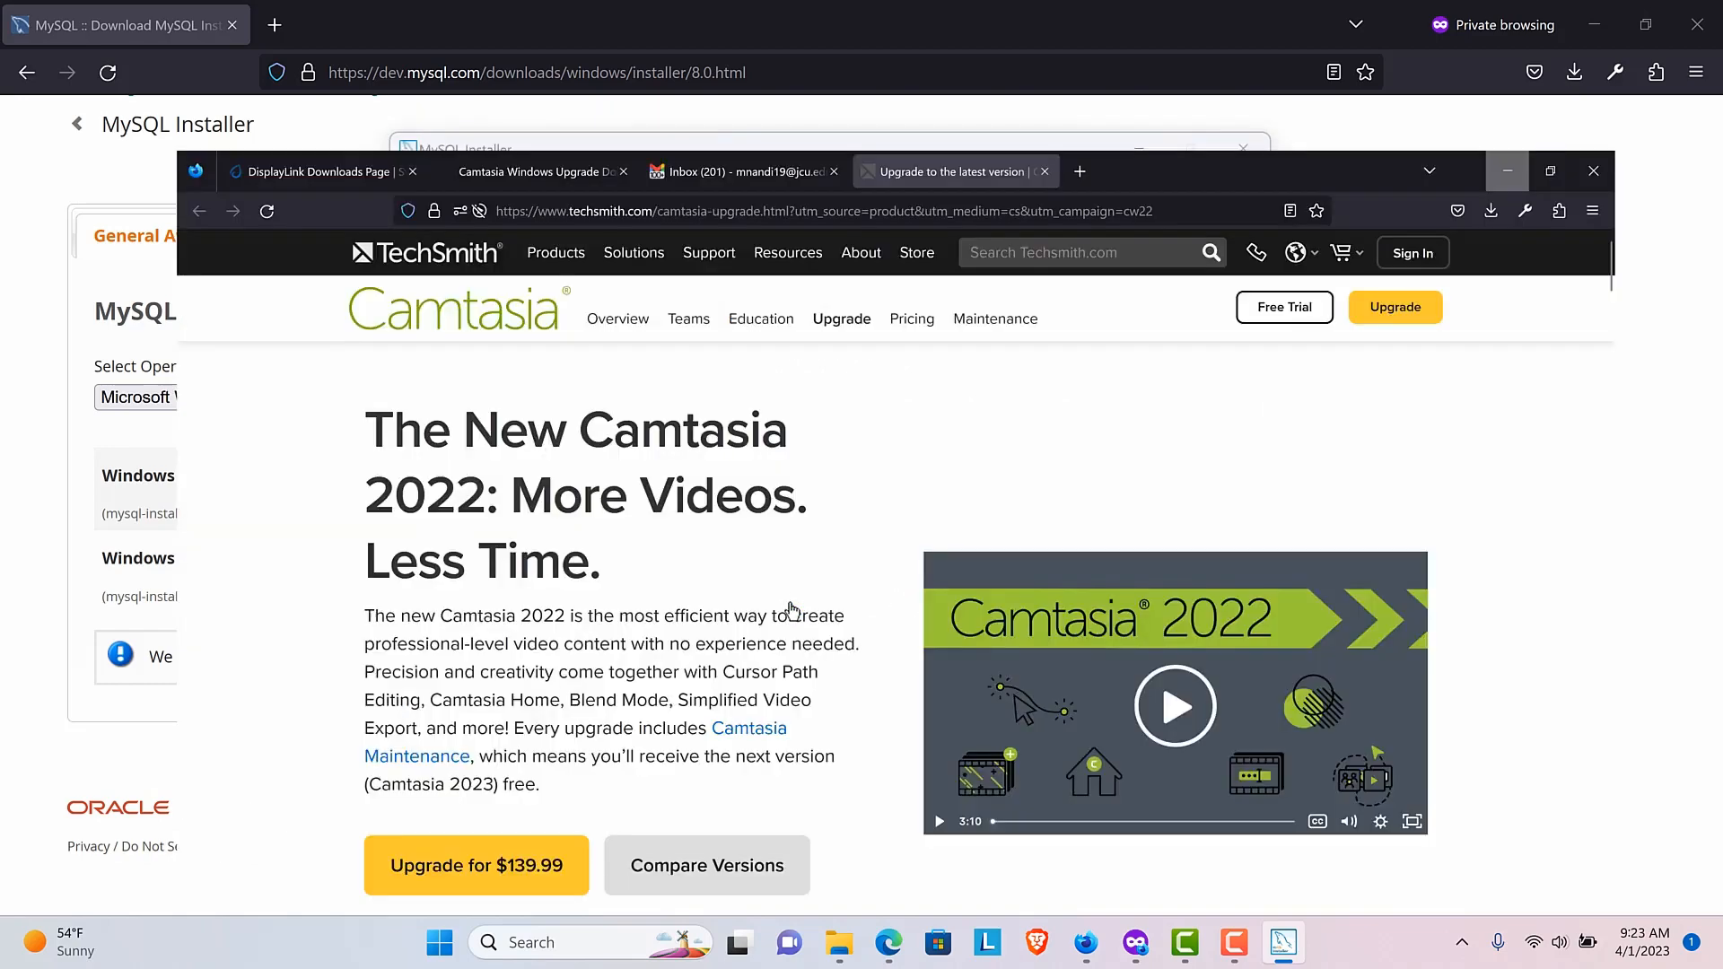
scroll(852, 593, "down", 5)
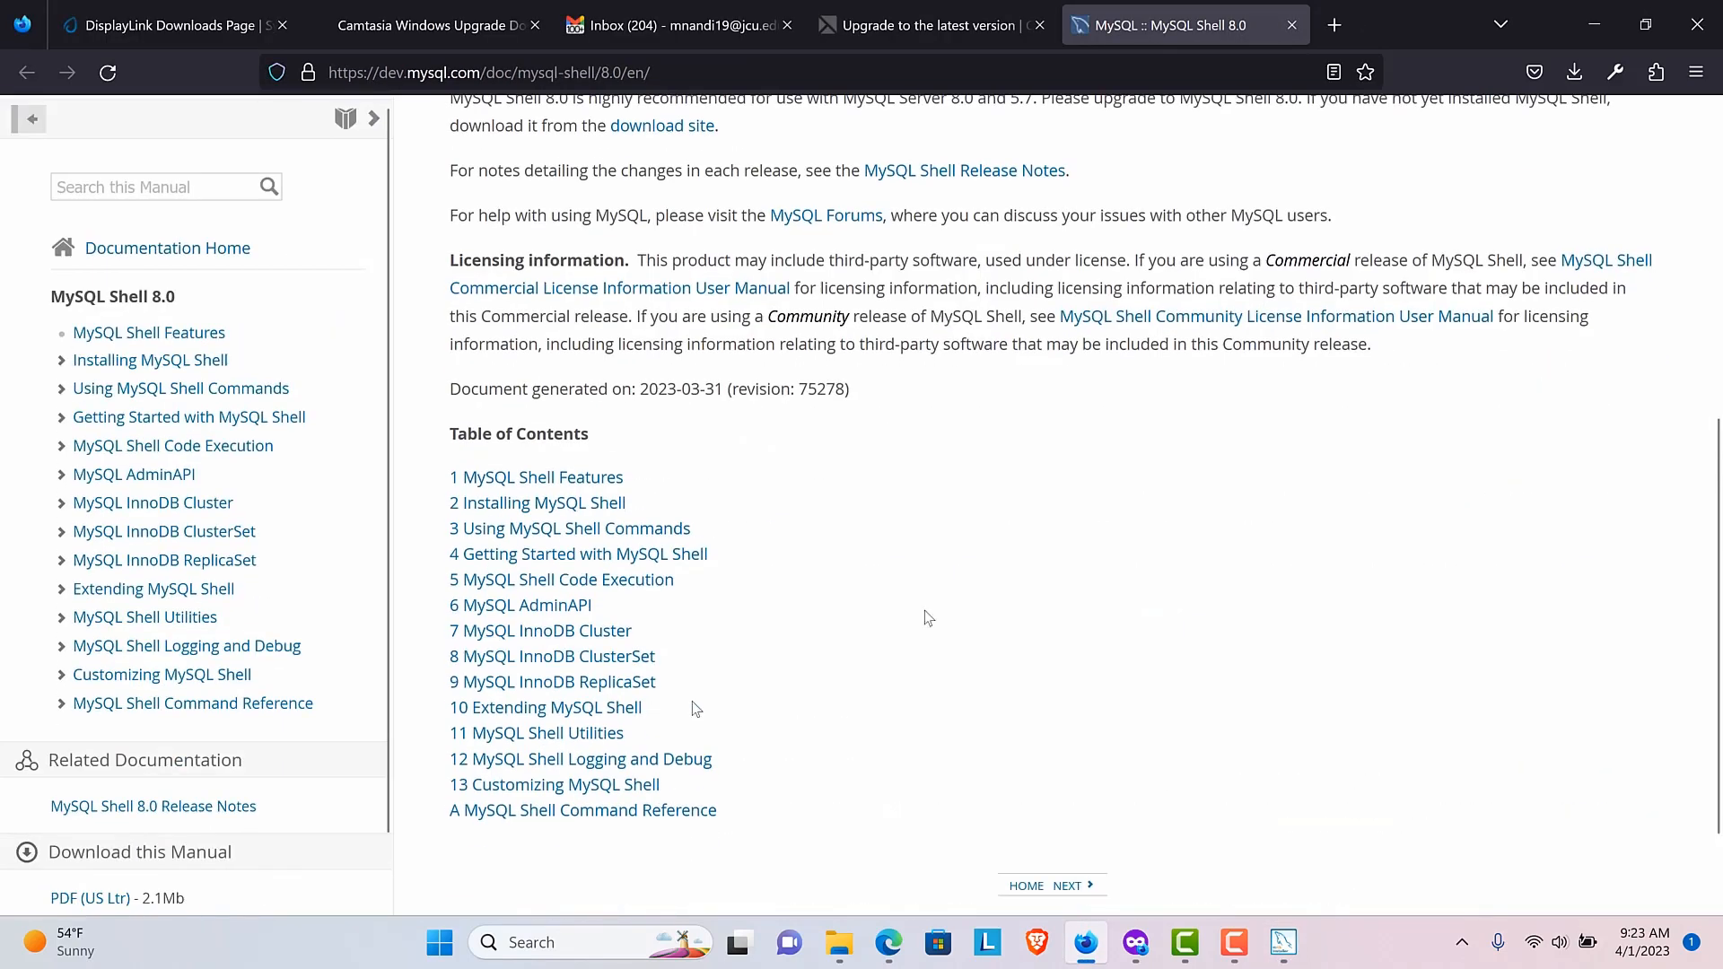
left_click(1283, 945)
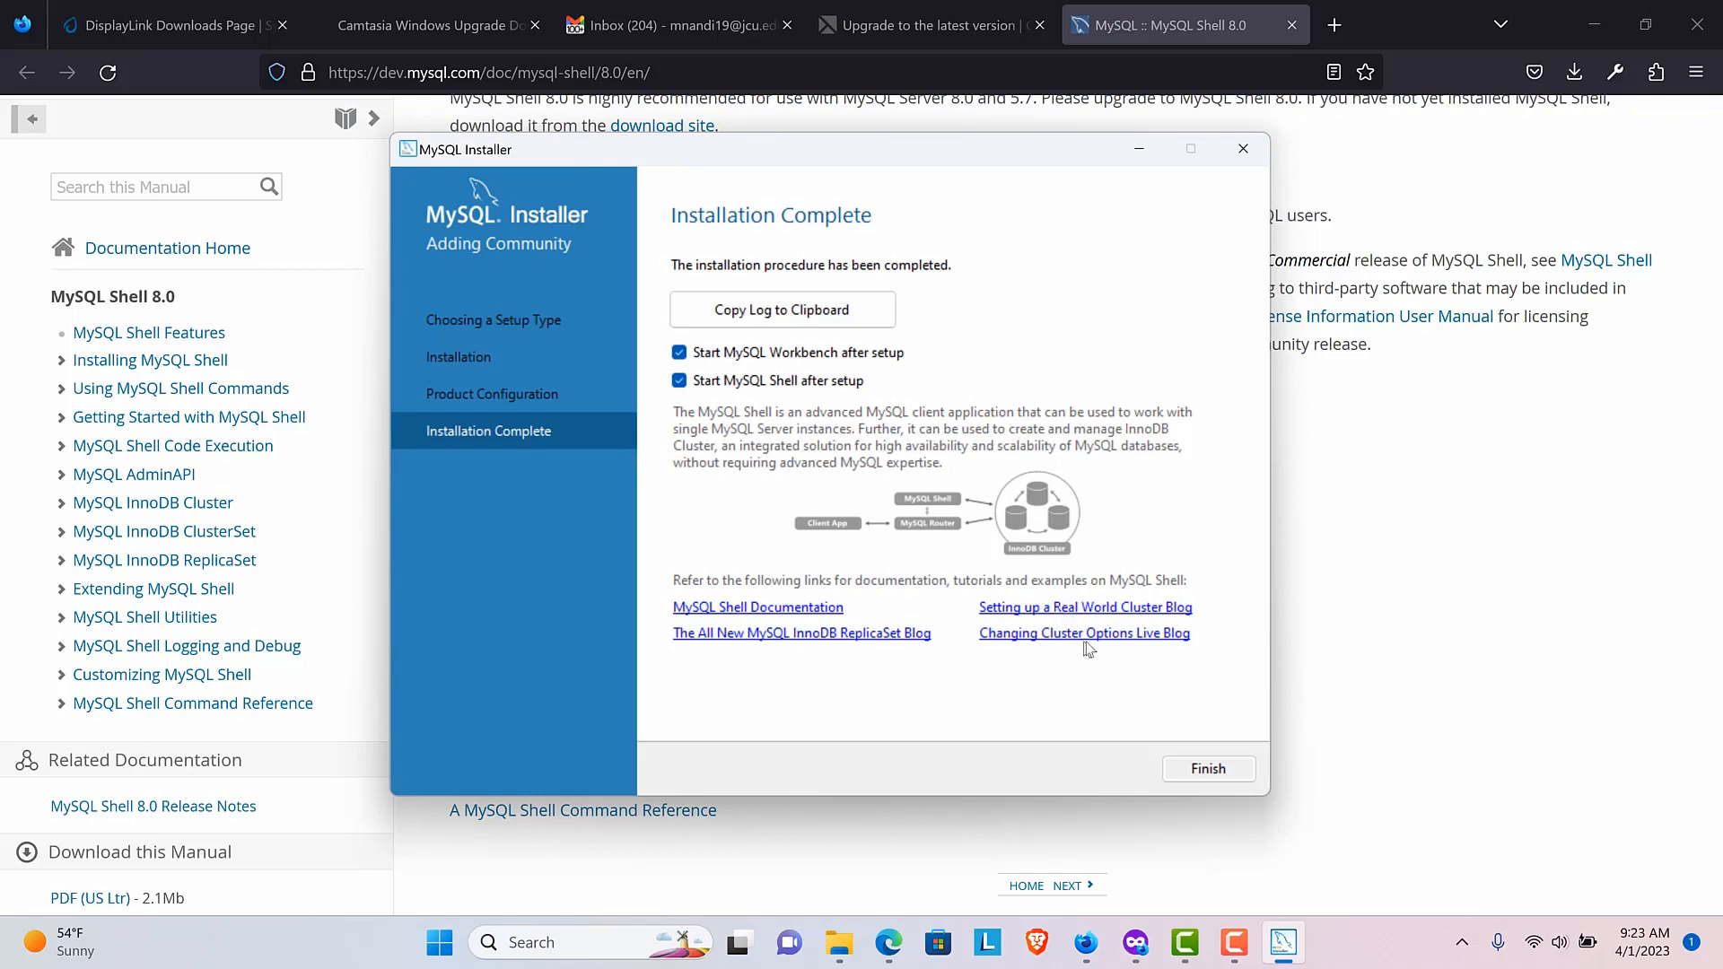
- Read through the Setting up a Real World Cluster blog article, then return to the installer and minimise that browser window
left_click(1102, 609)
scroll(1033, 639, "down", 4)
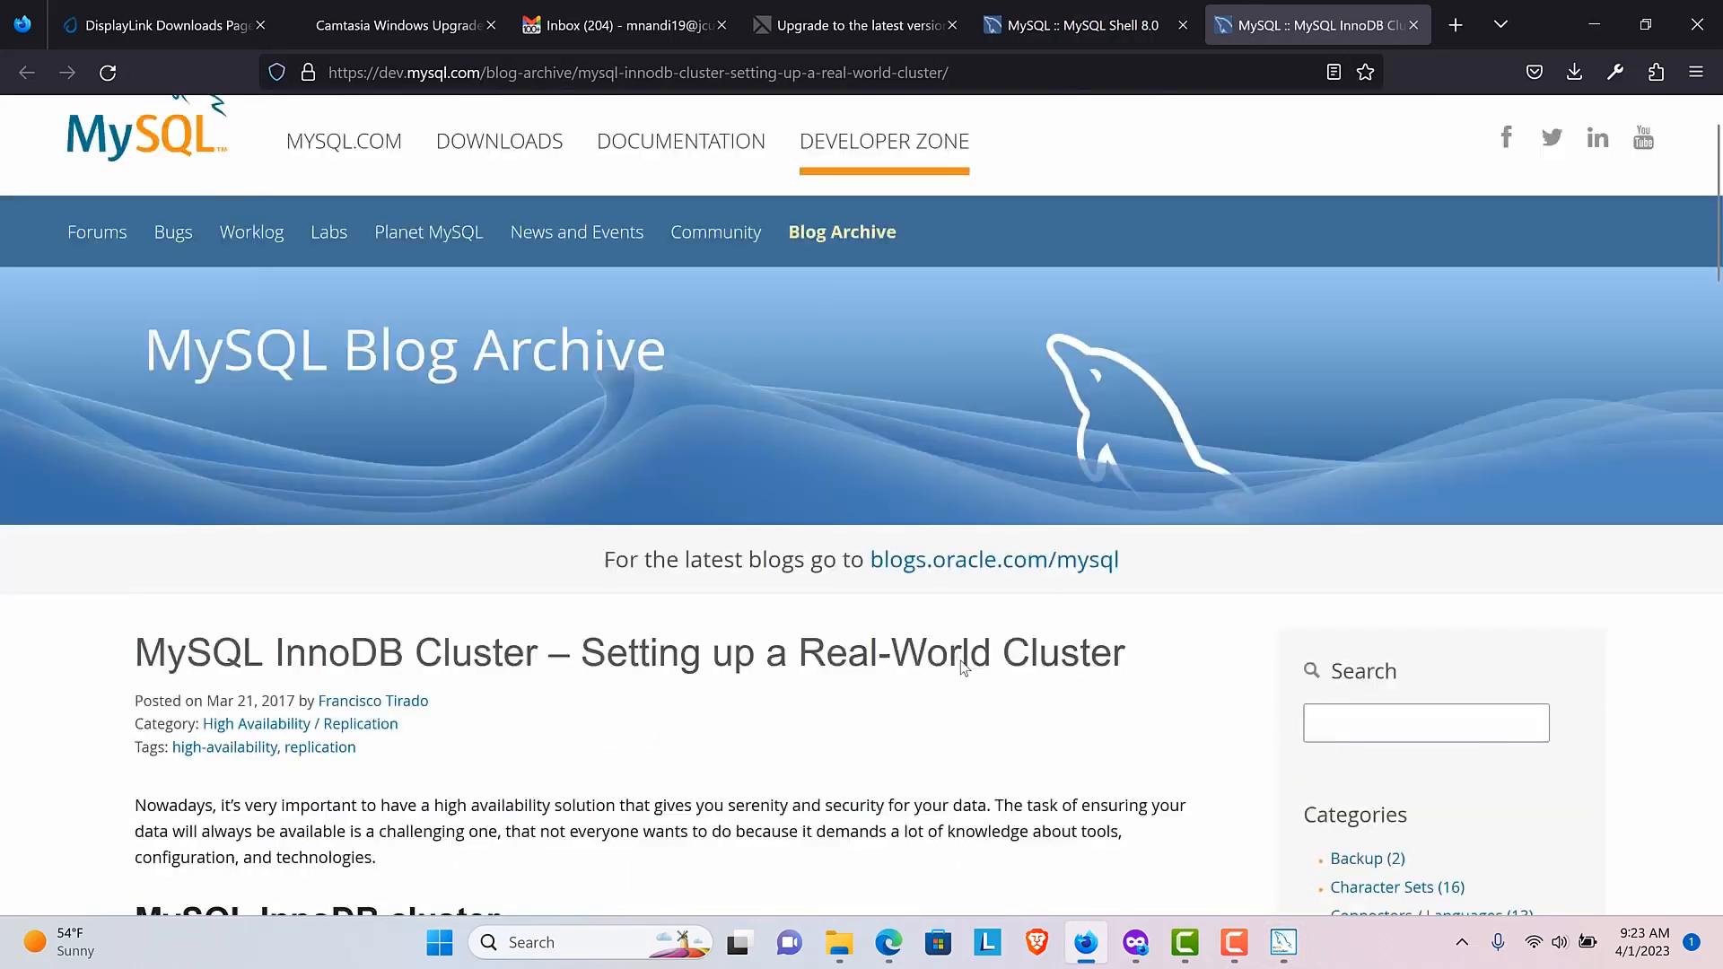
scroll(961, 661, "down", 10)
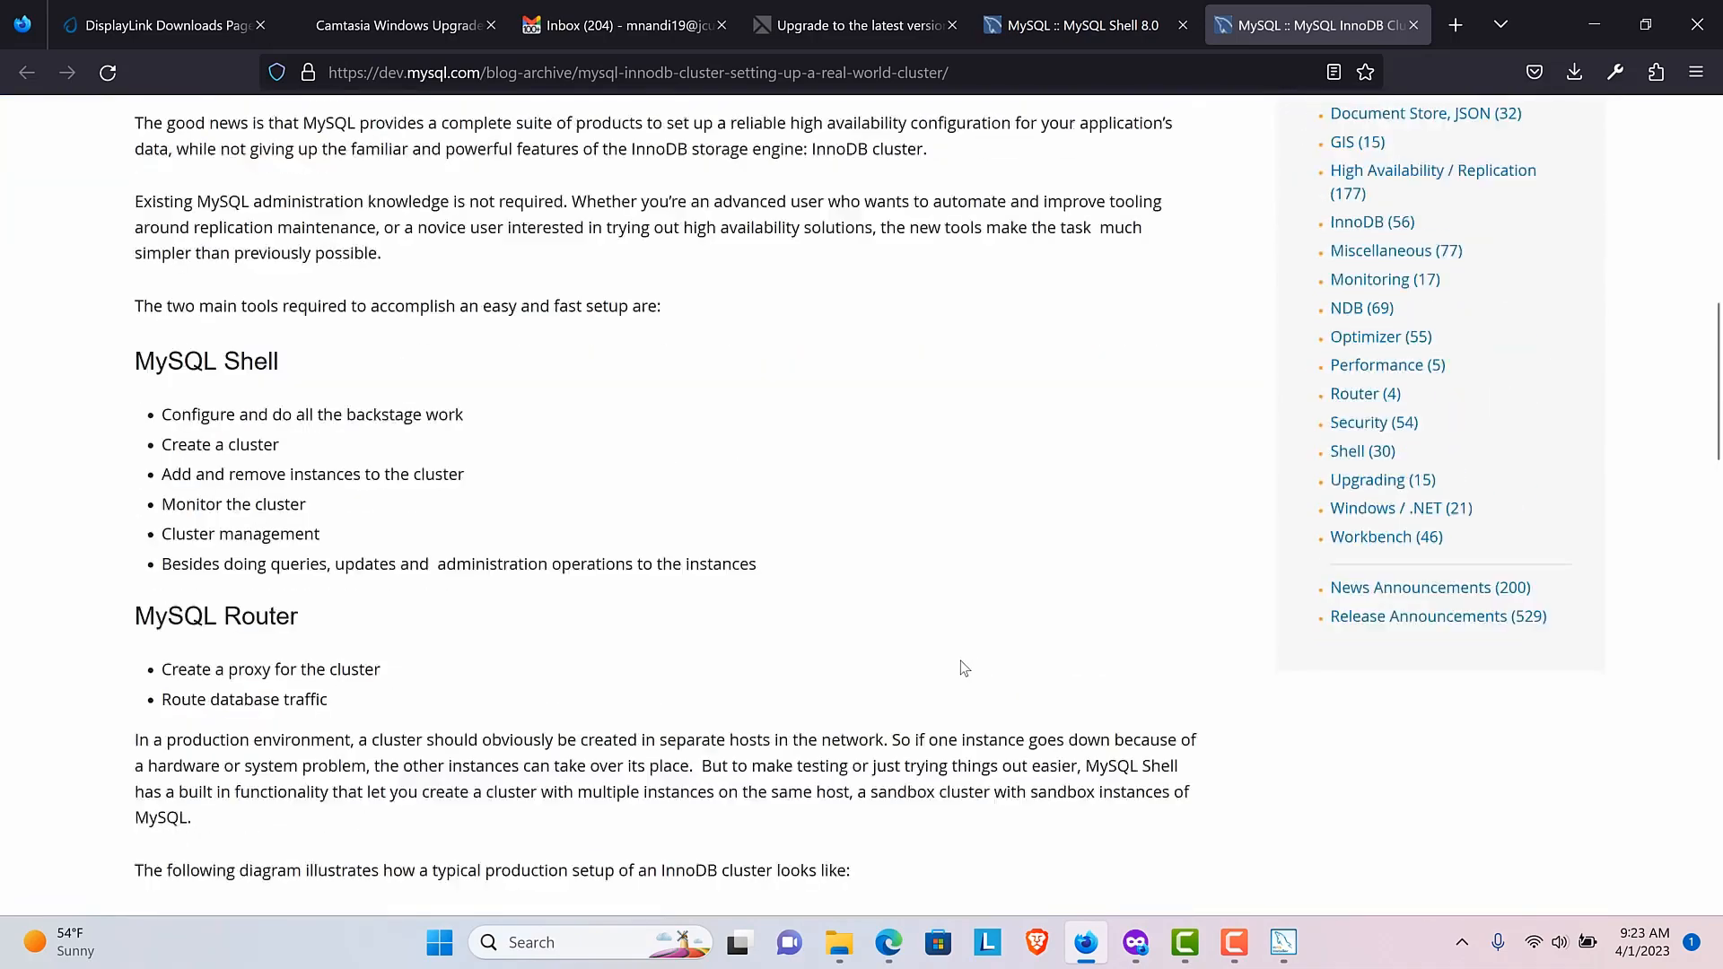
scroll(1258, 832, "down", 7)
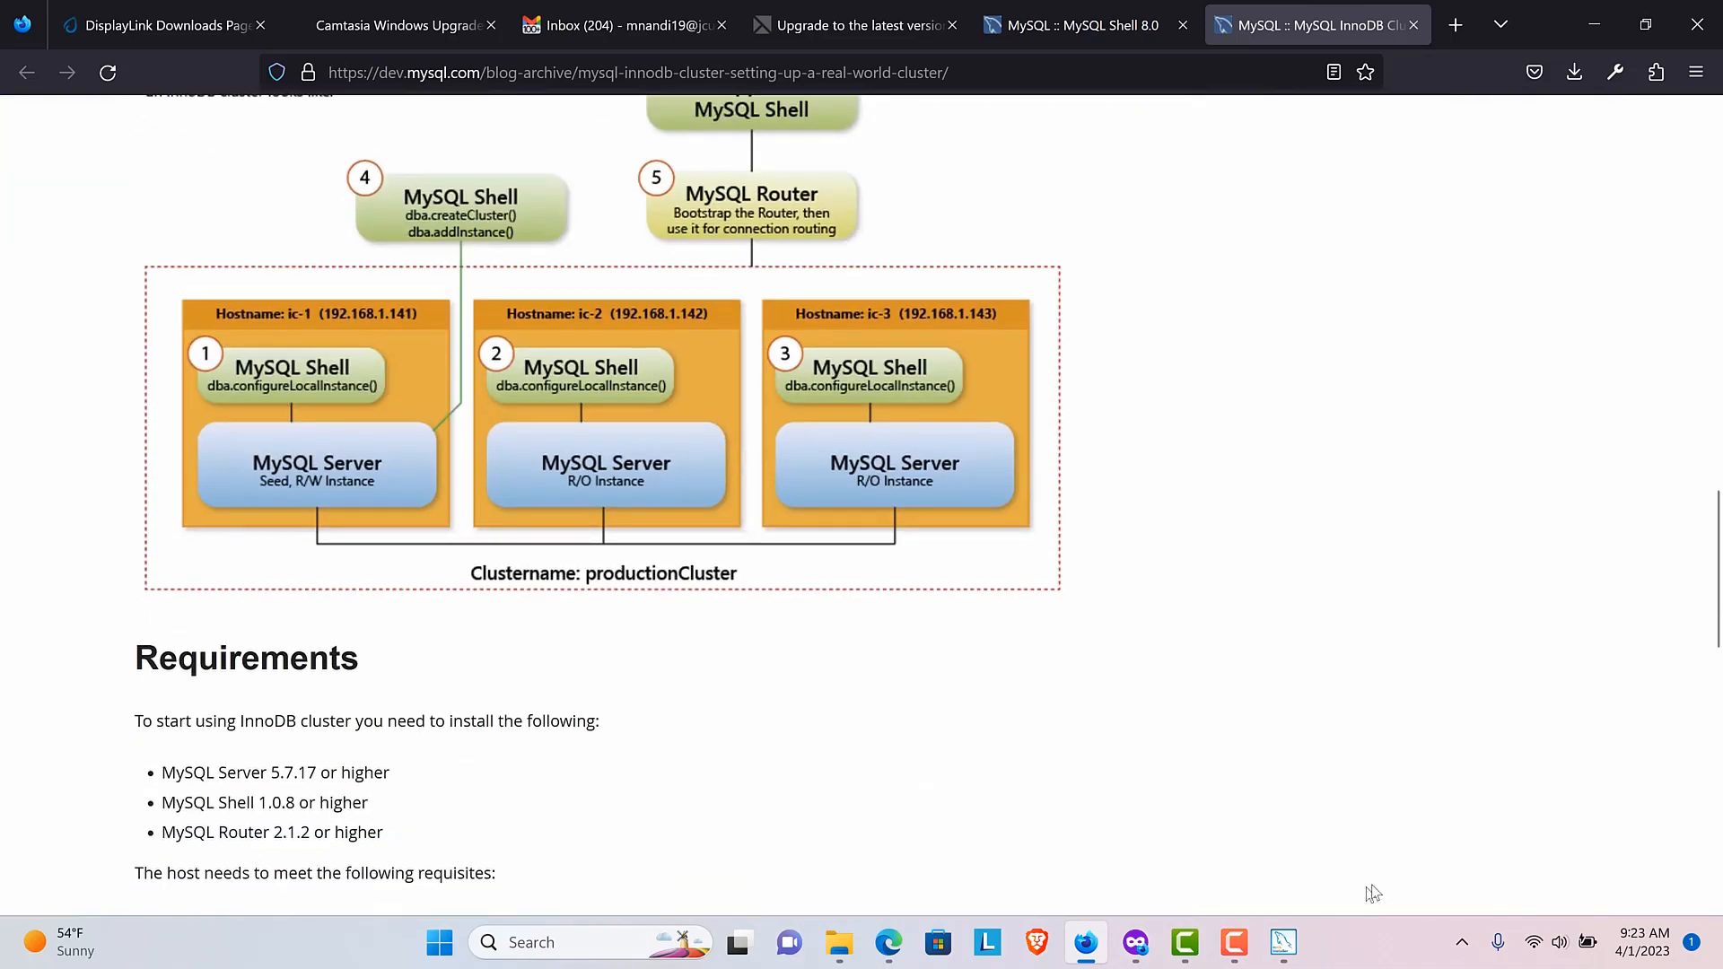
left_click(1283, 835)
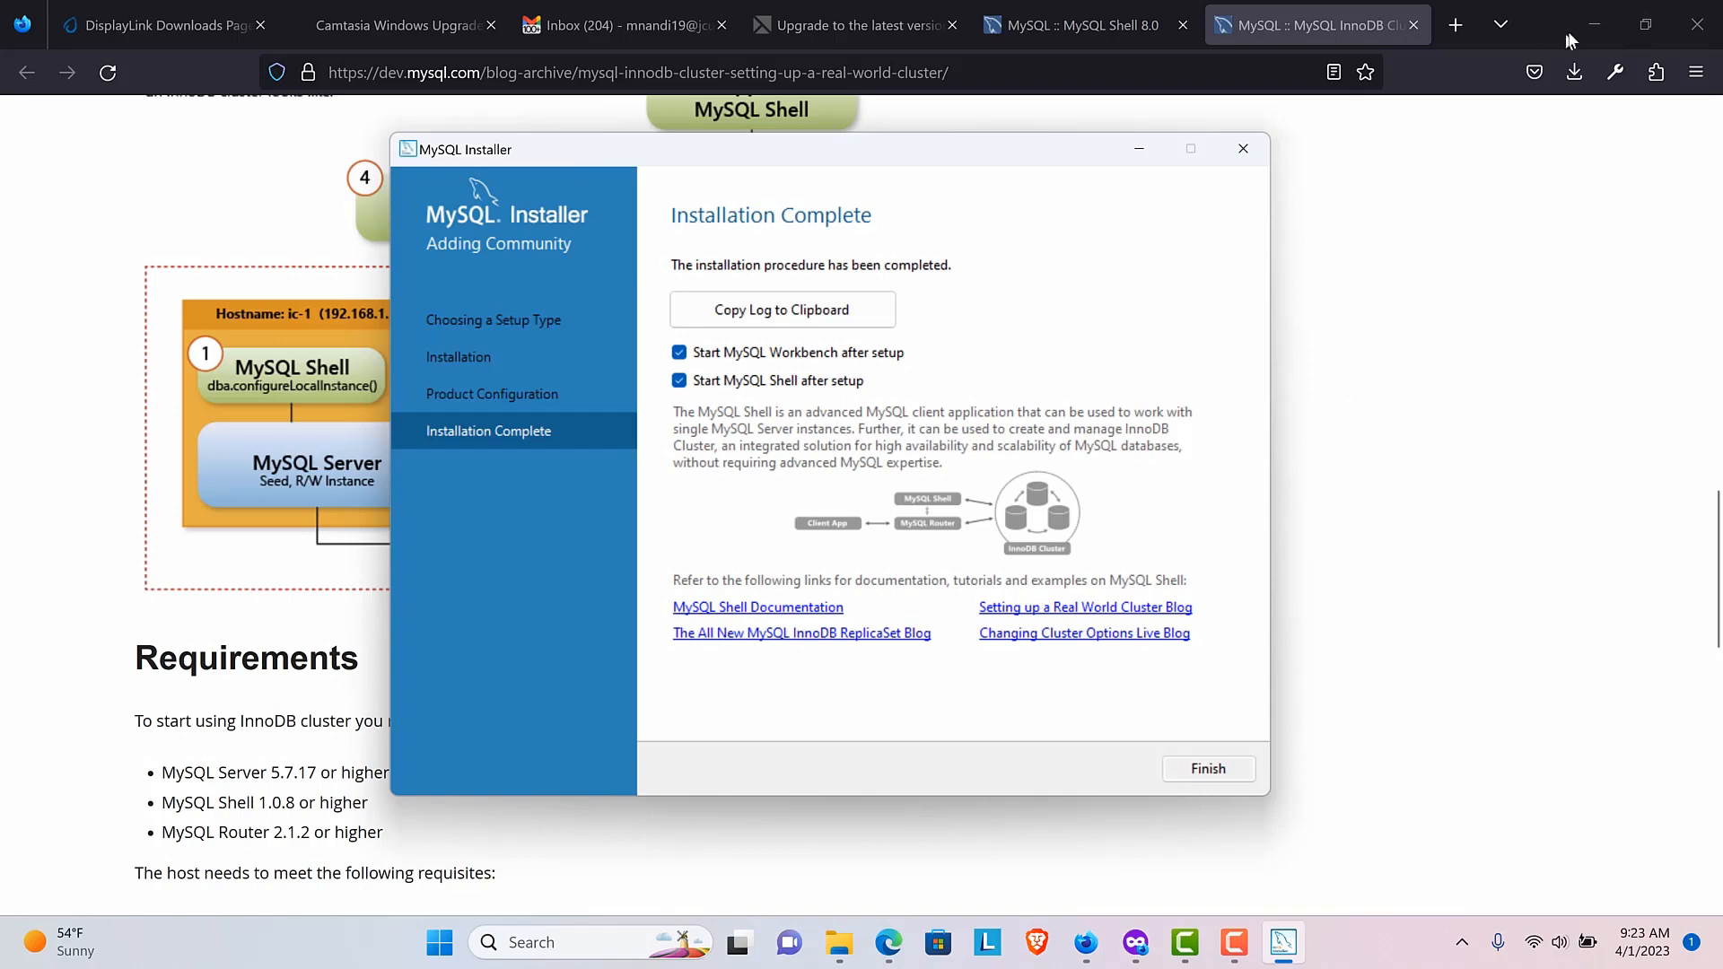
left_click(1594, 24)
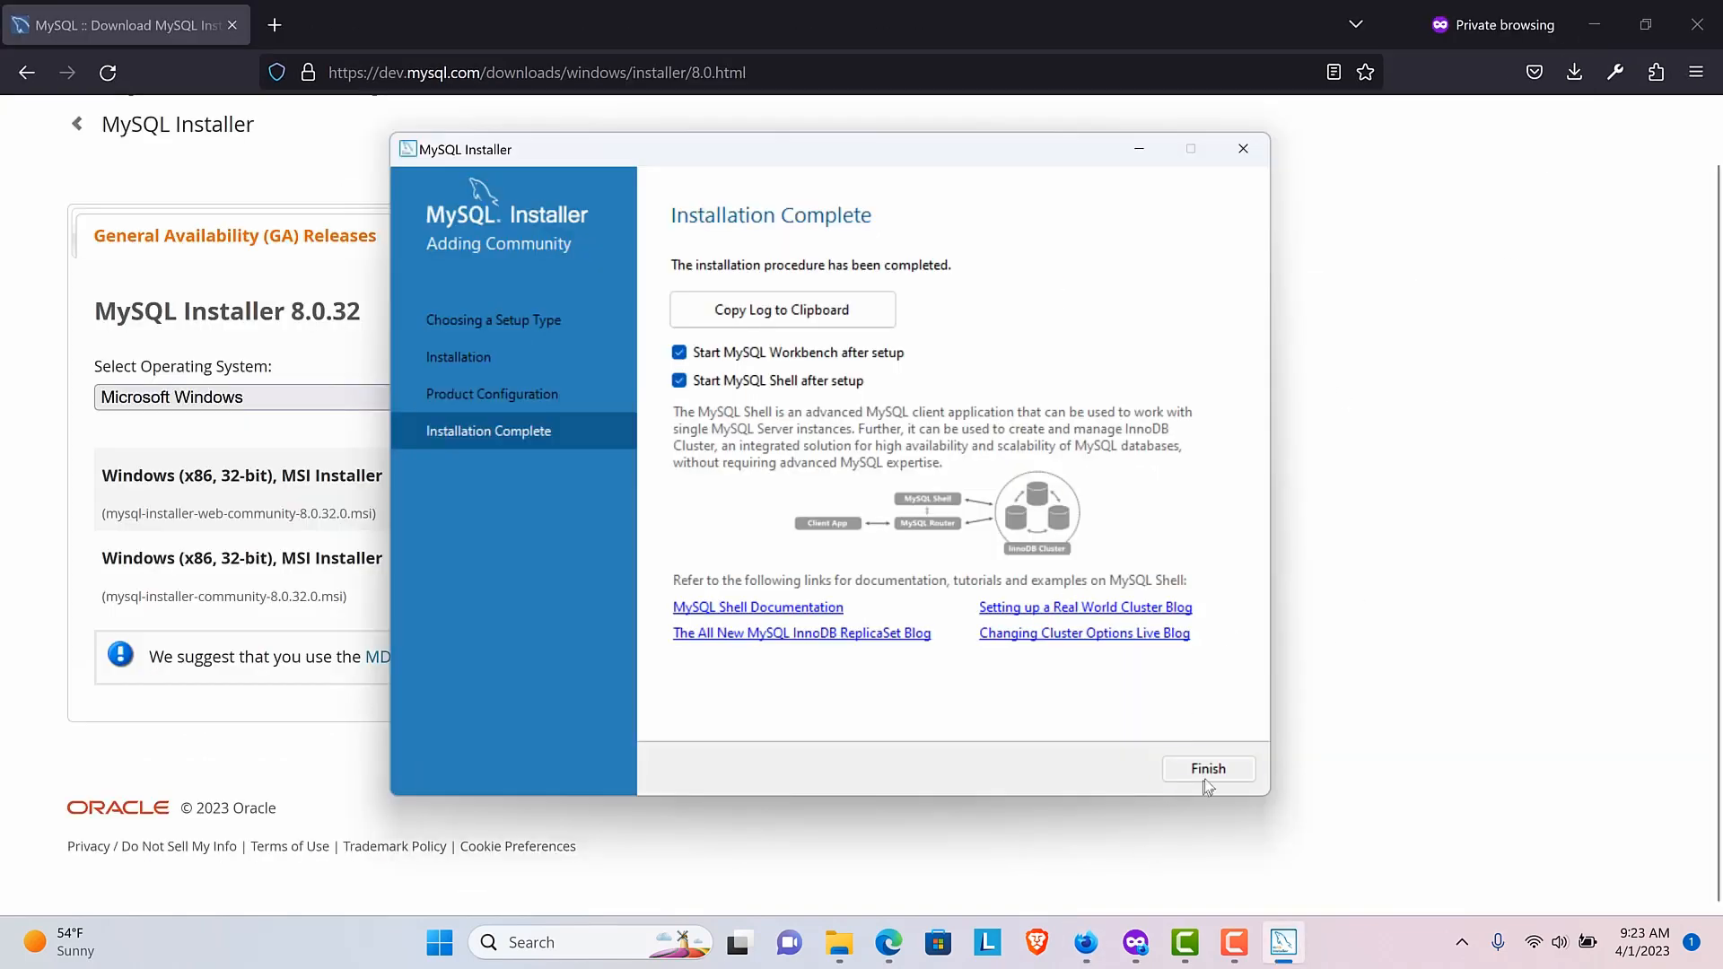
- Finish the installer with MySQL Workbench and MySQL Shell set to start, then close both launched programs
left_click(1207, 777)
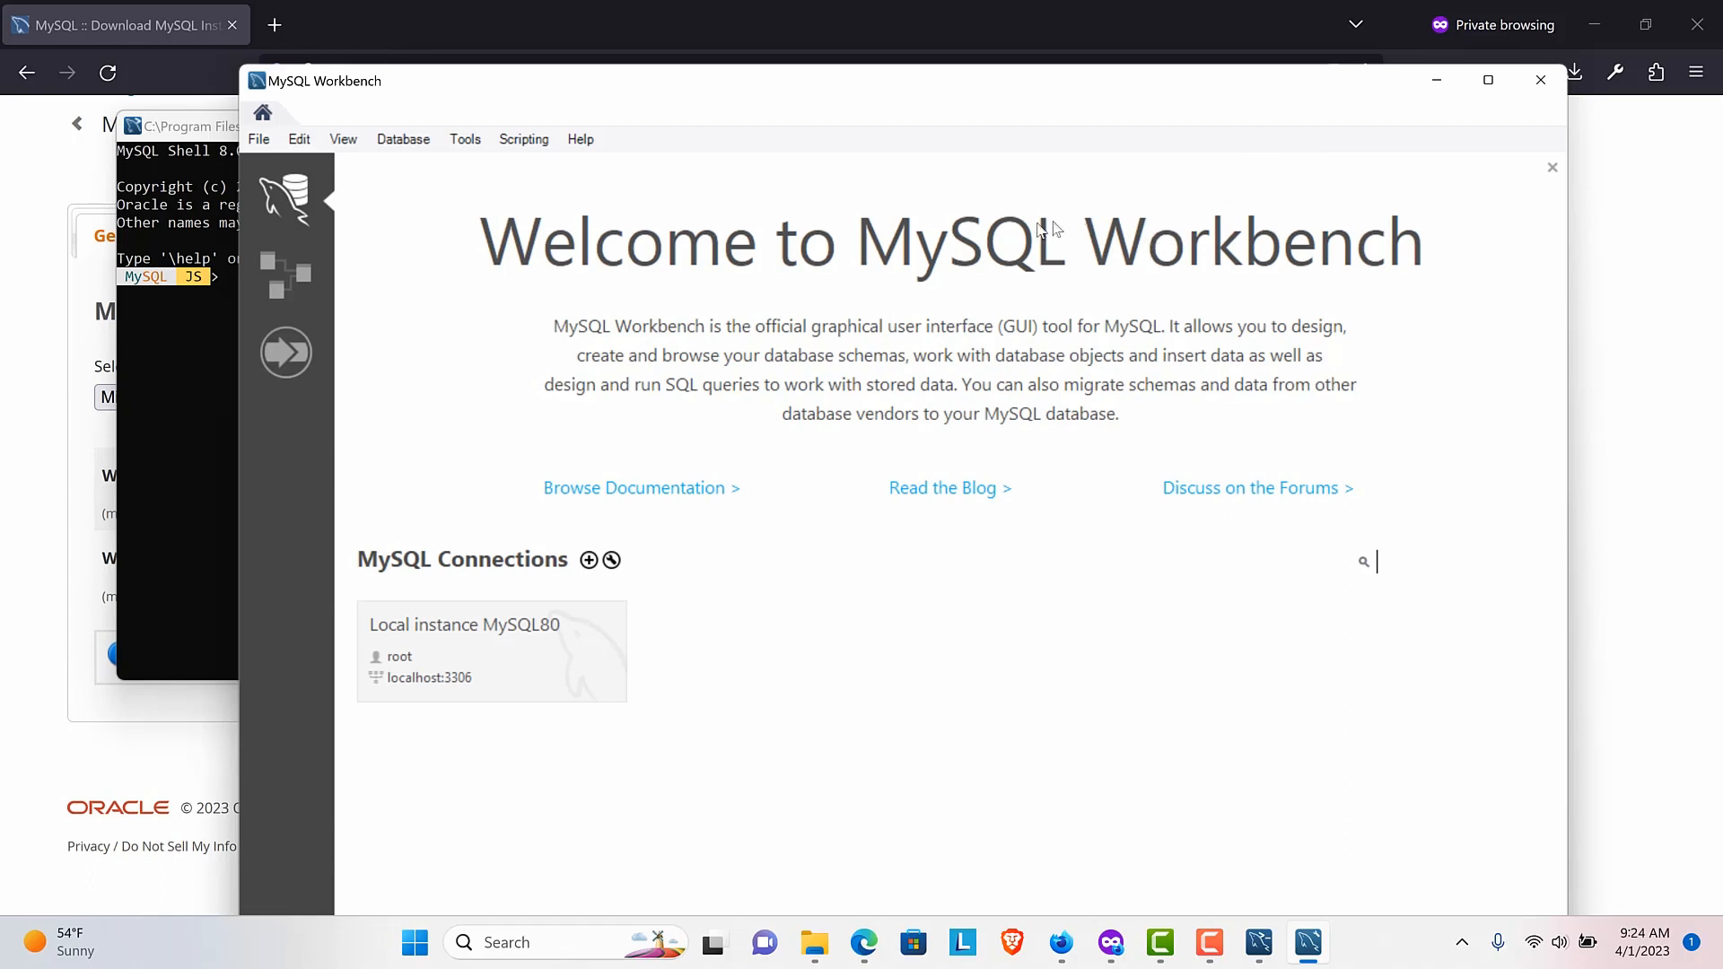
left_click(1540, 82)
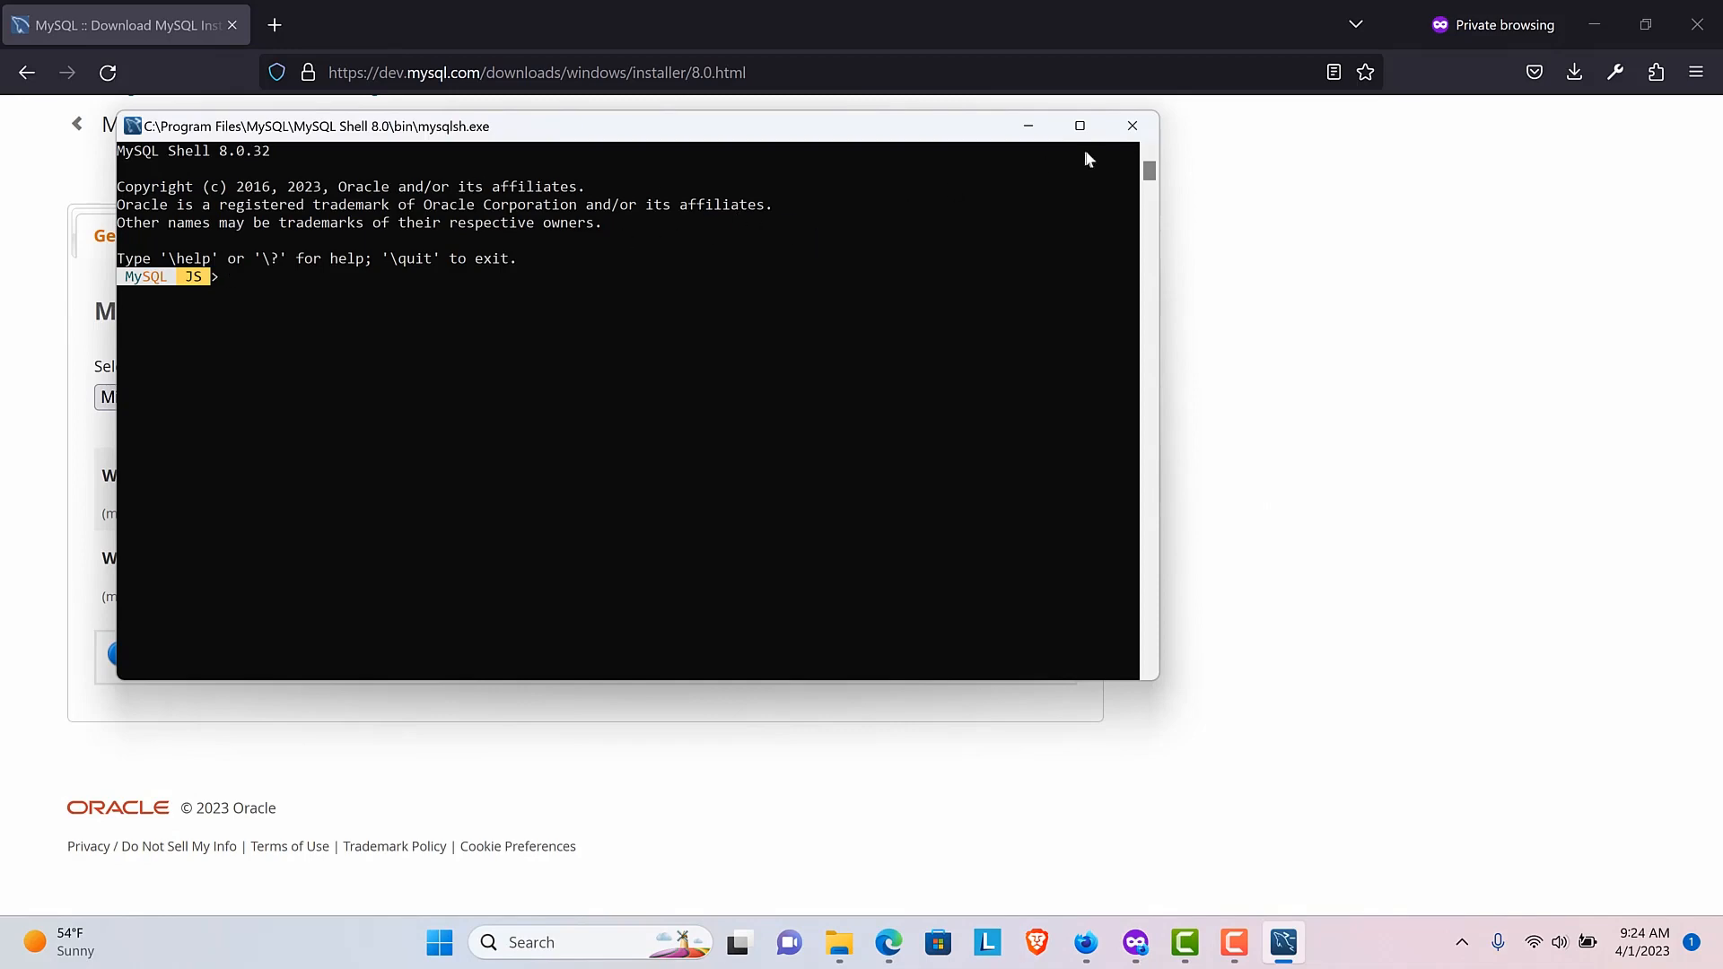
left_click(1132, 126)
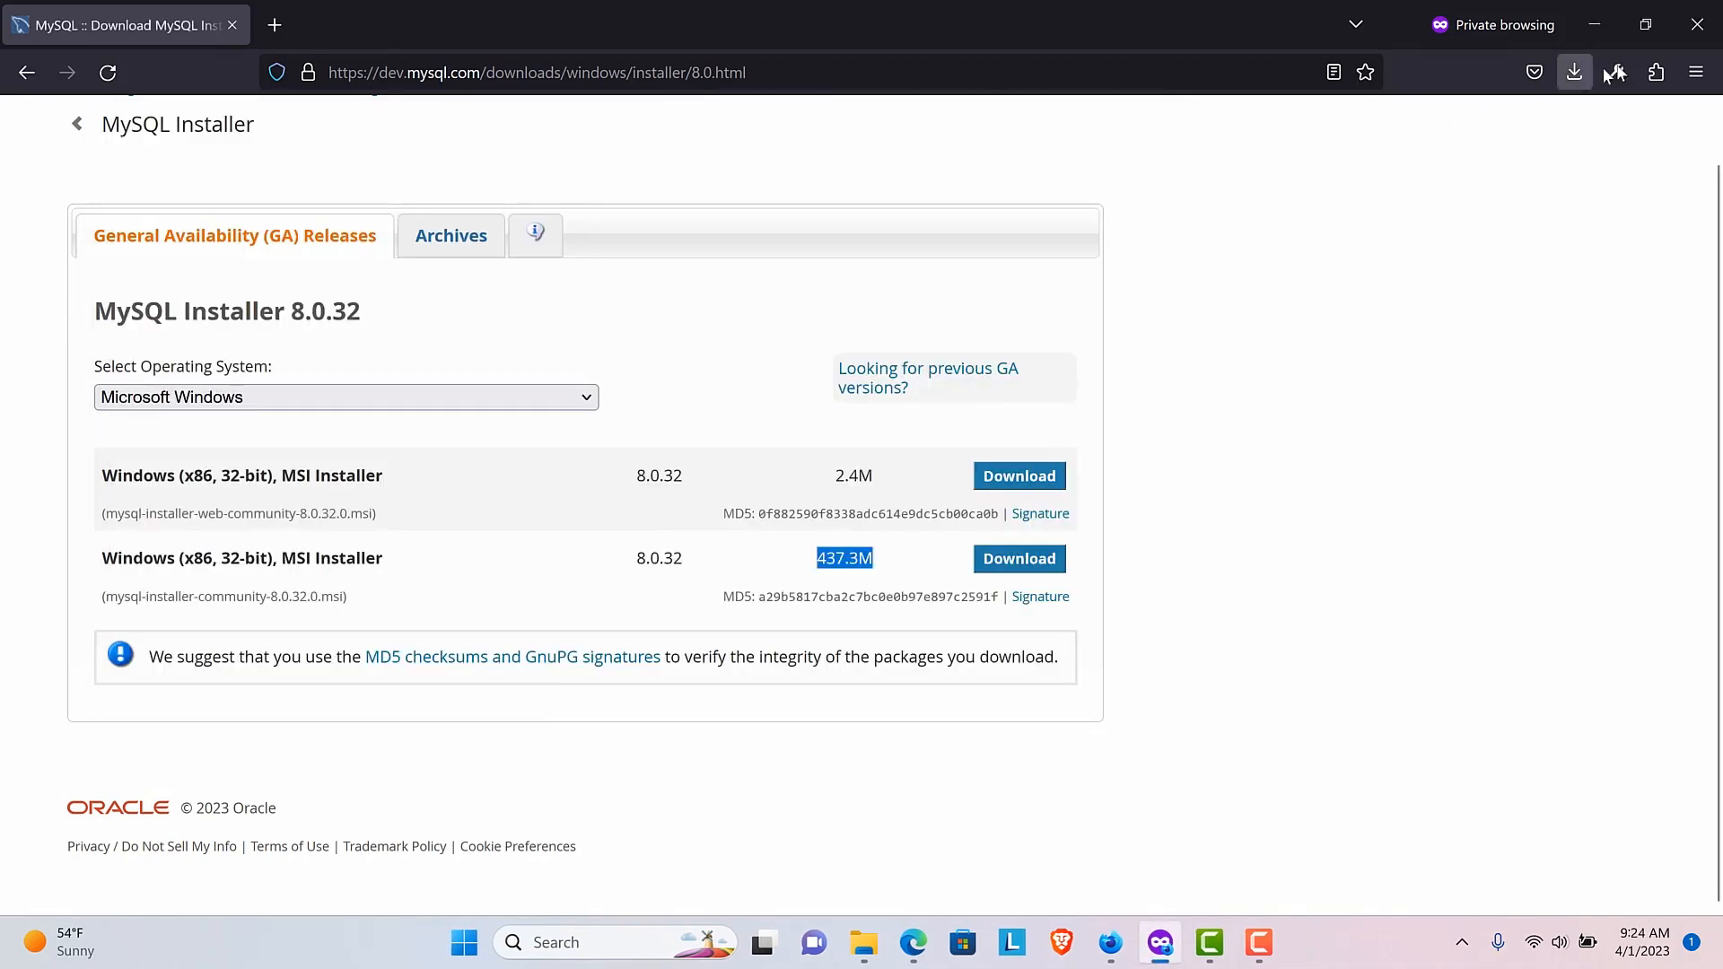
- Minimise the browser and check the Start menu's recommended items for the newly added MySQL programs
left_click(1604, 25)
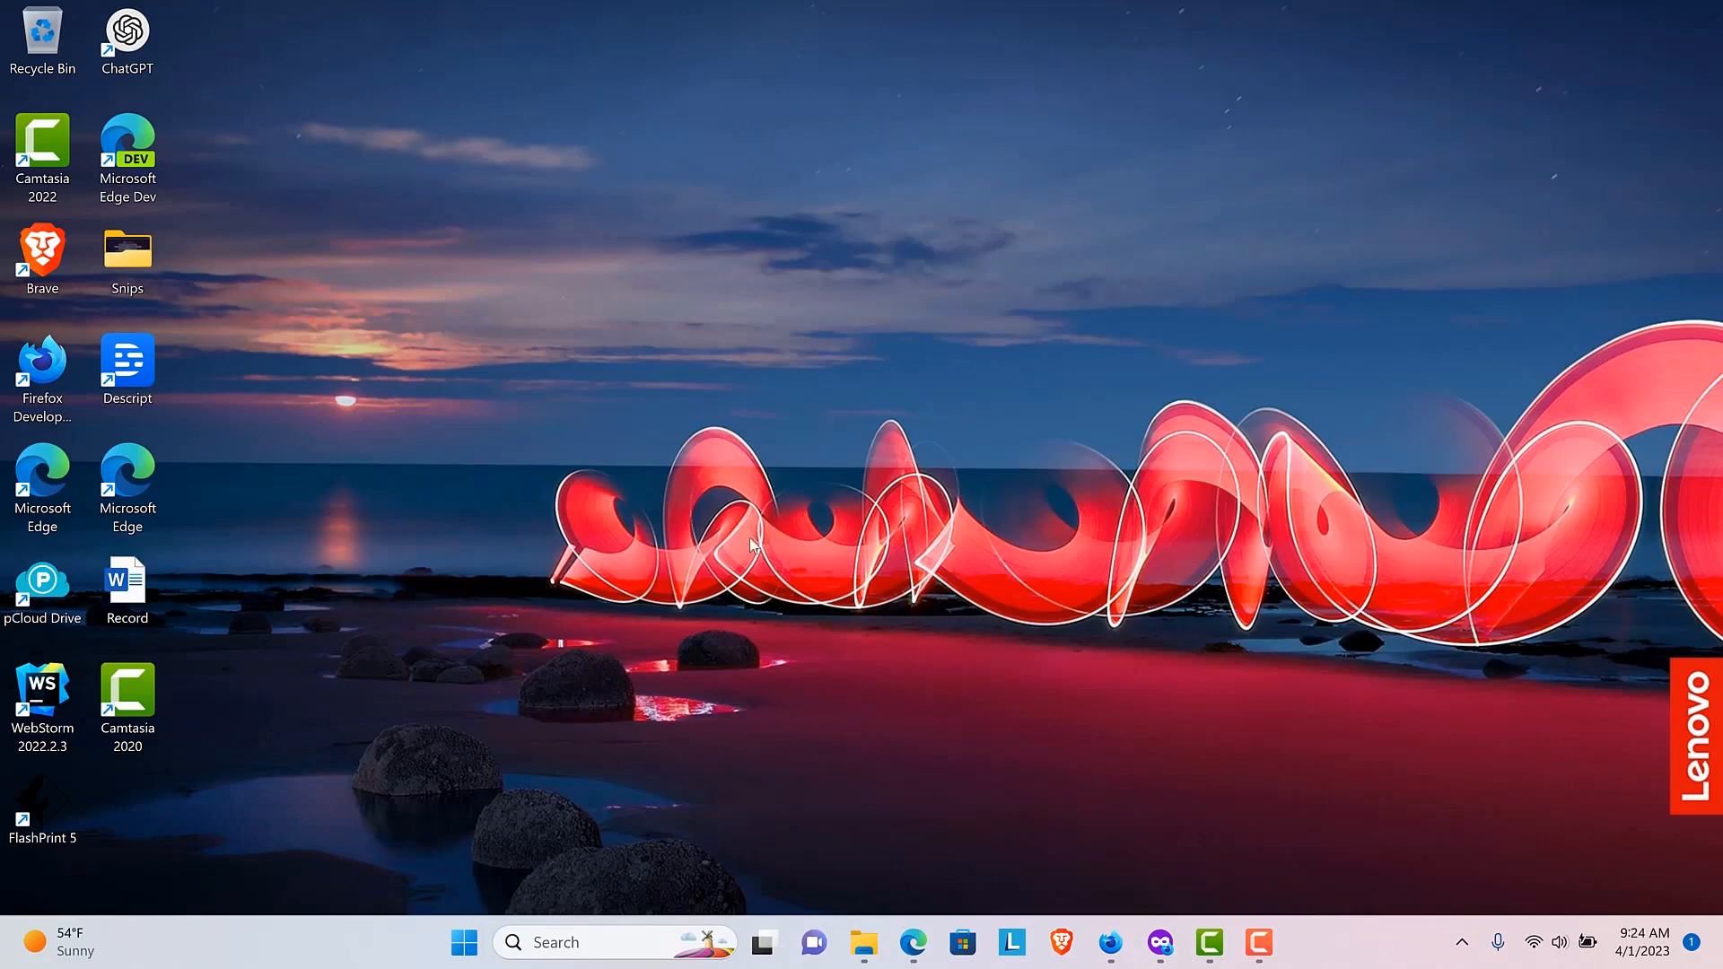
left_click(465, 943)
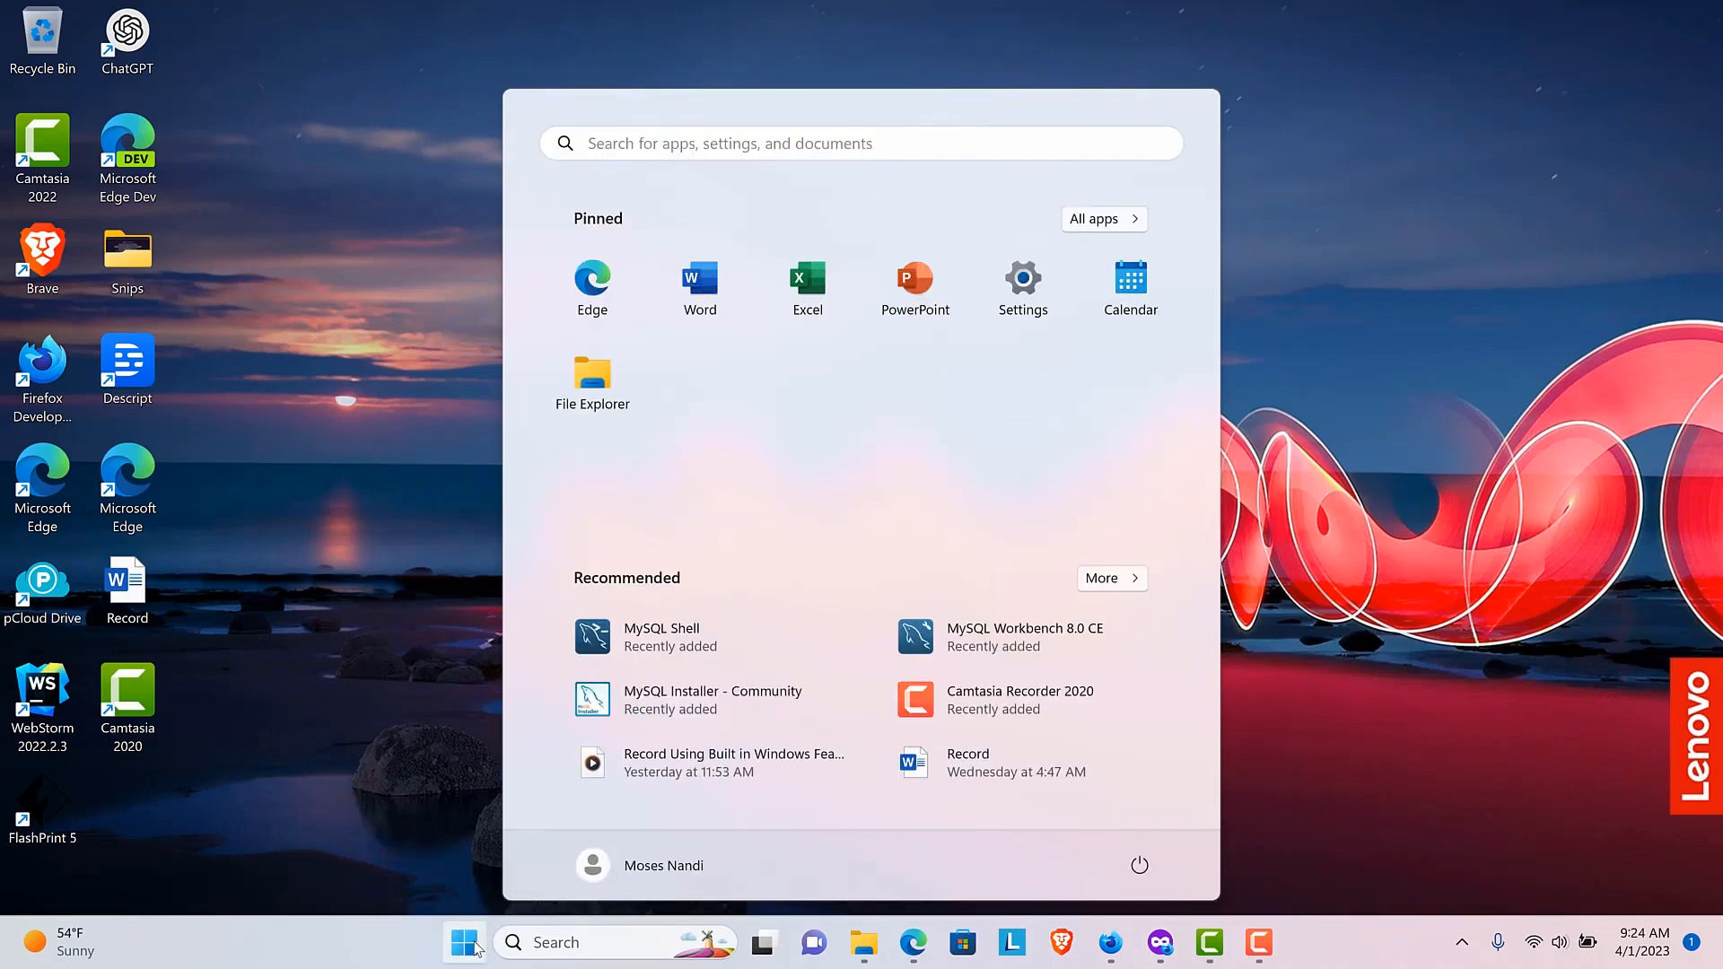
left_click(381, 545)
- In File Explorer, browse to Program Files on the C: drive and locate the MySQL folder
key("super+e")
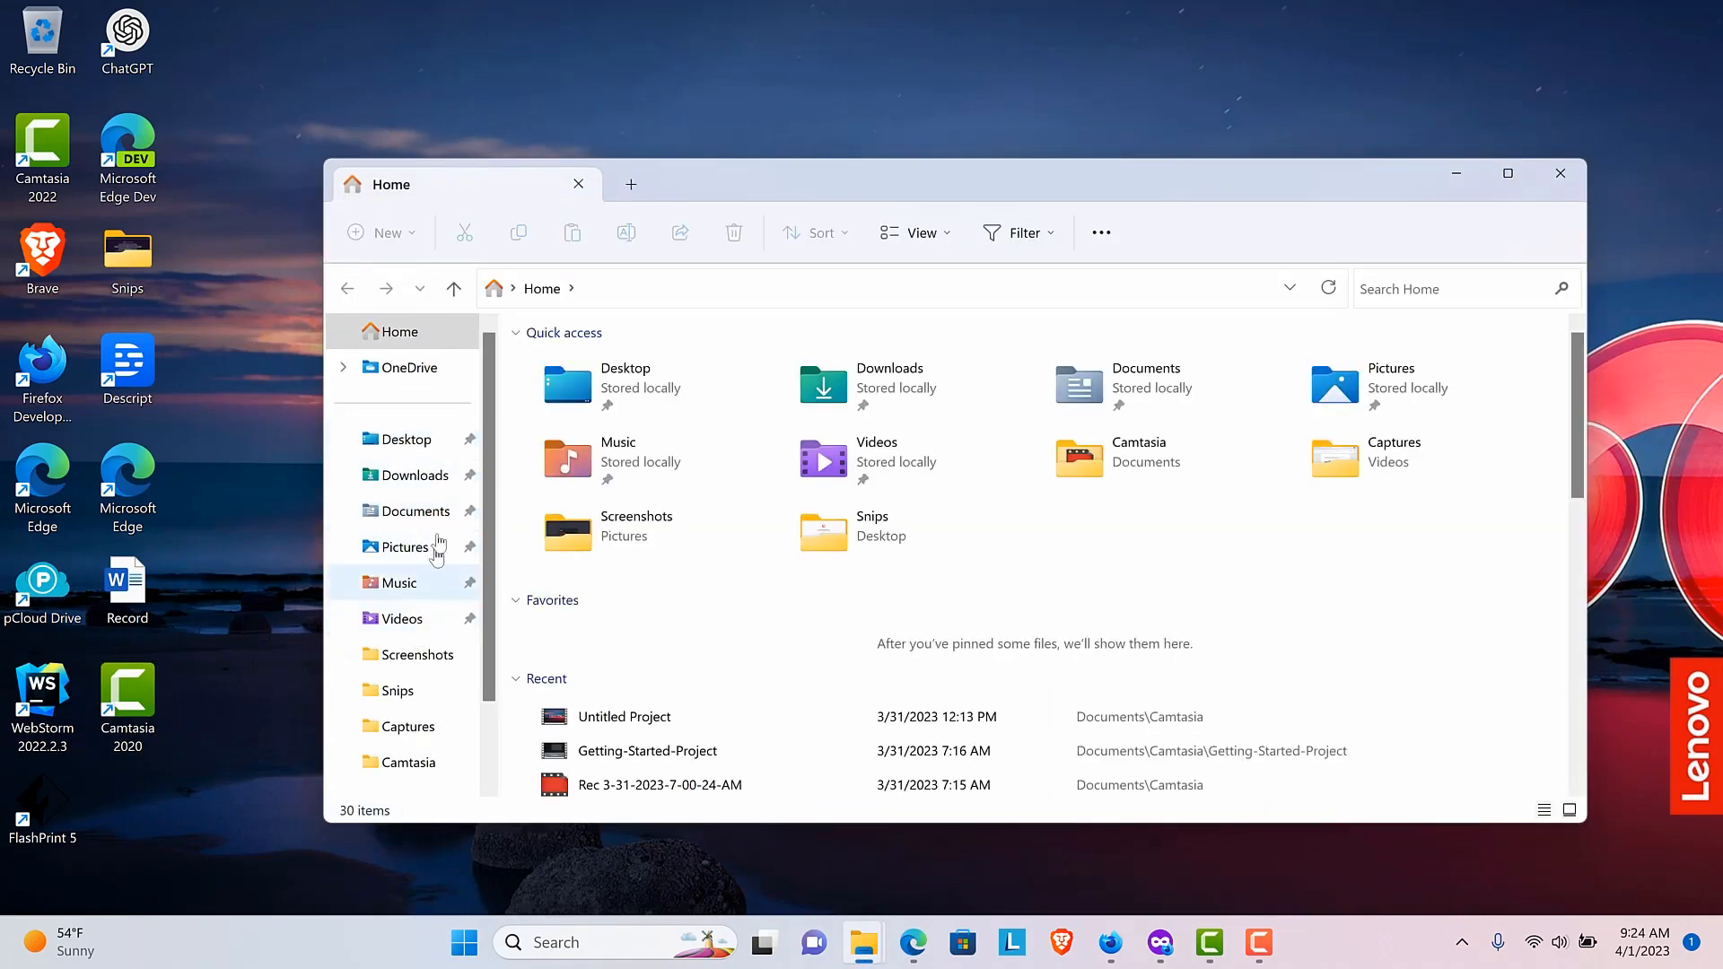
scroll(435, 673, "down", 2)
left_click(440, 690)
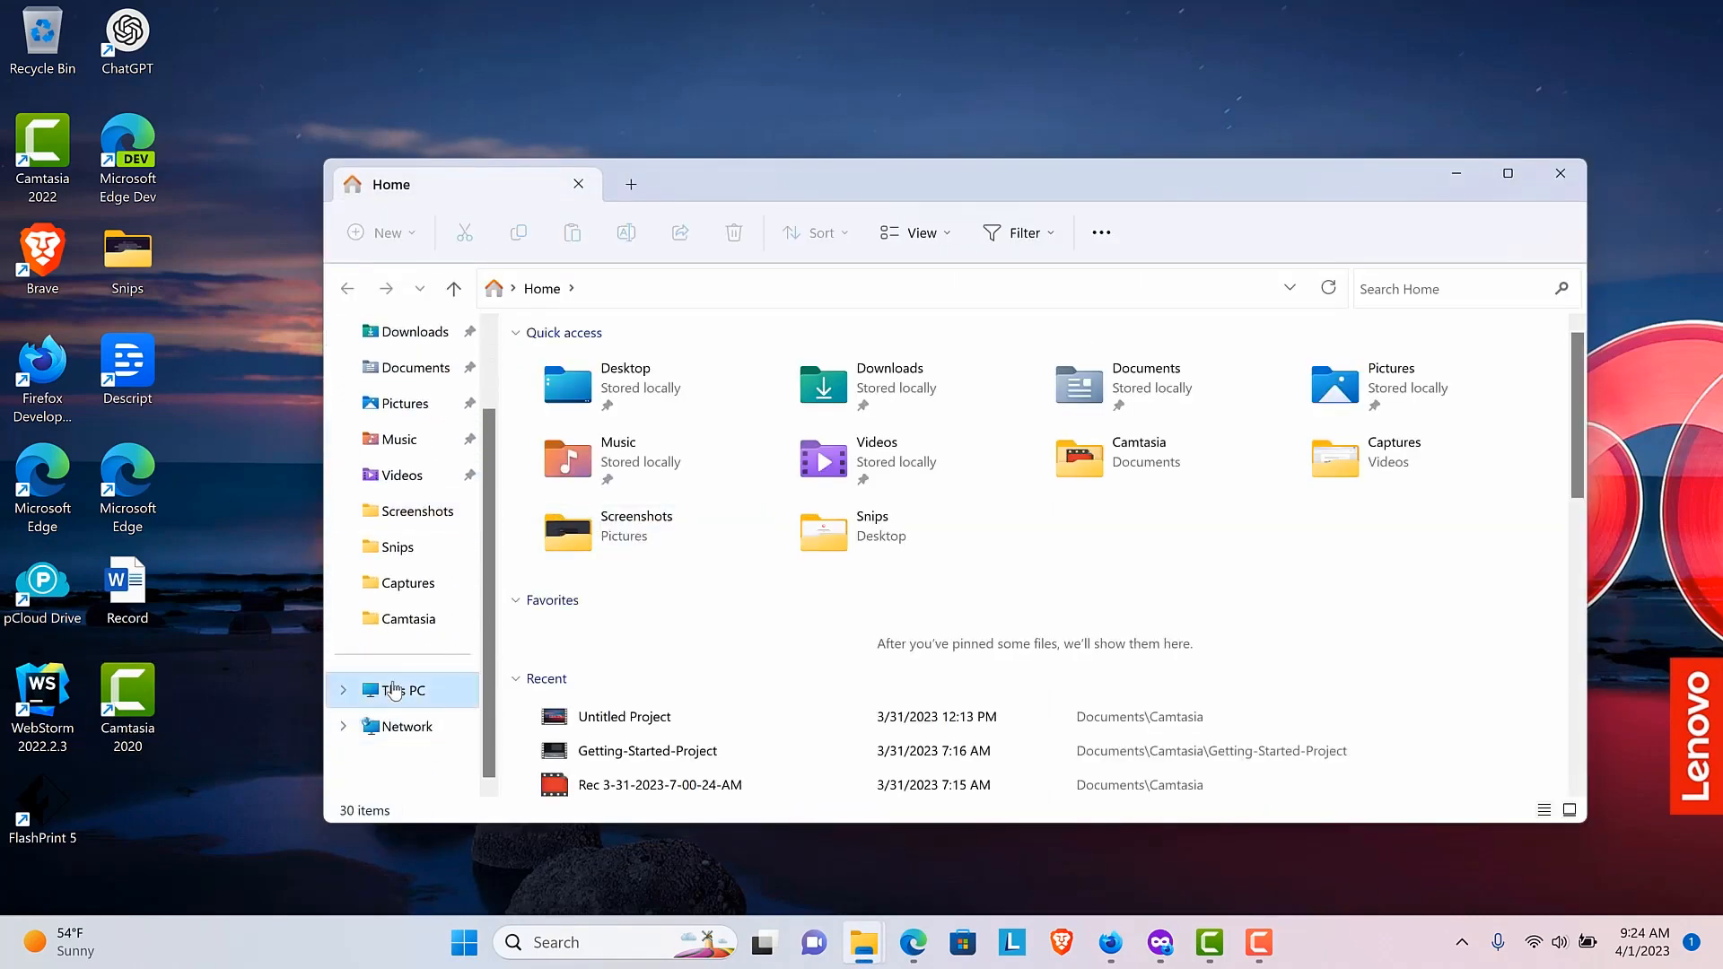
double_click(718, 405)
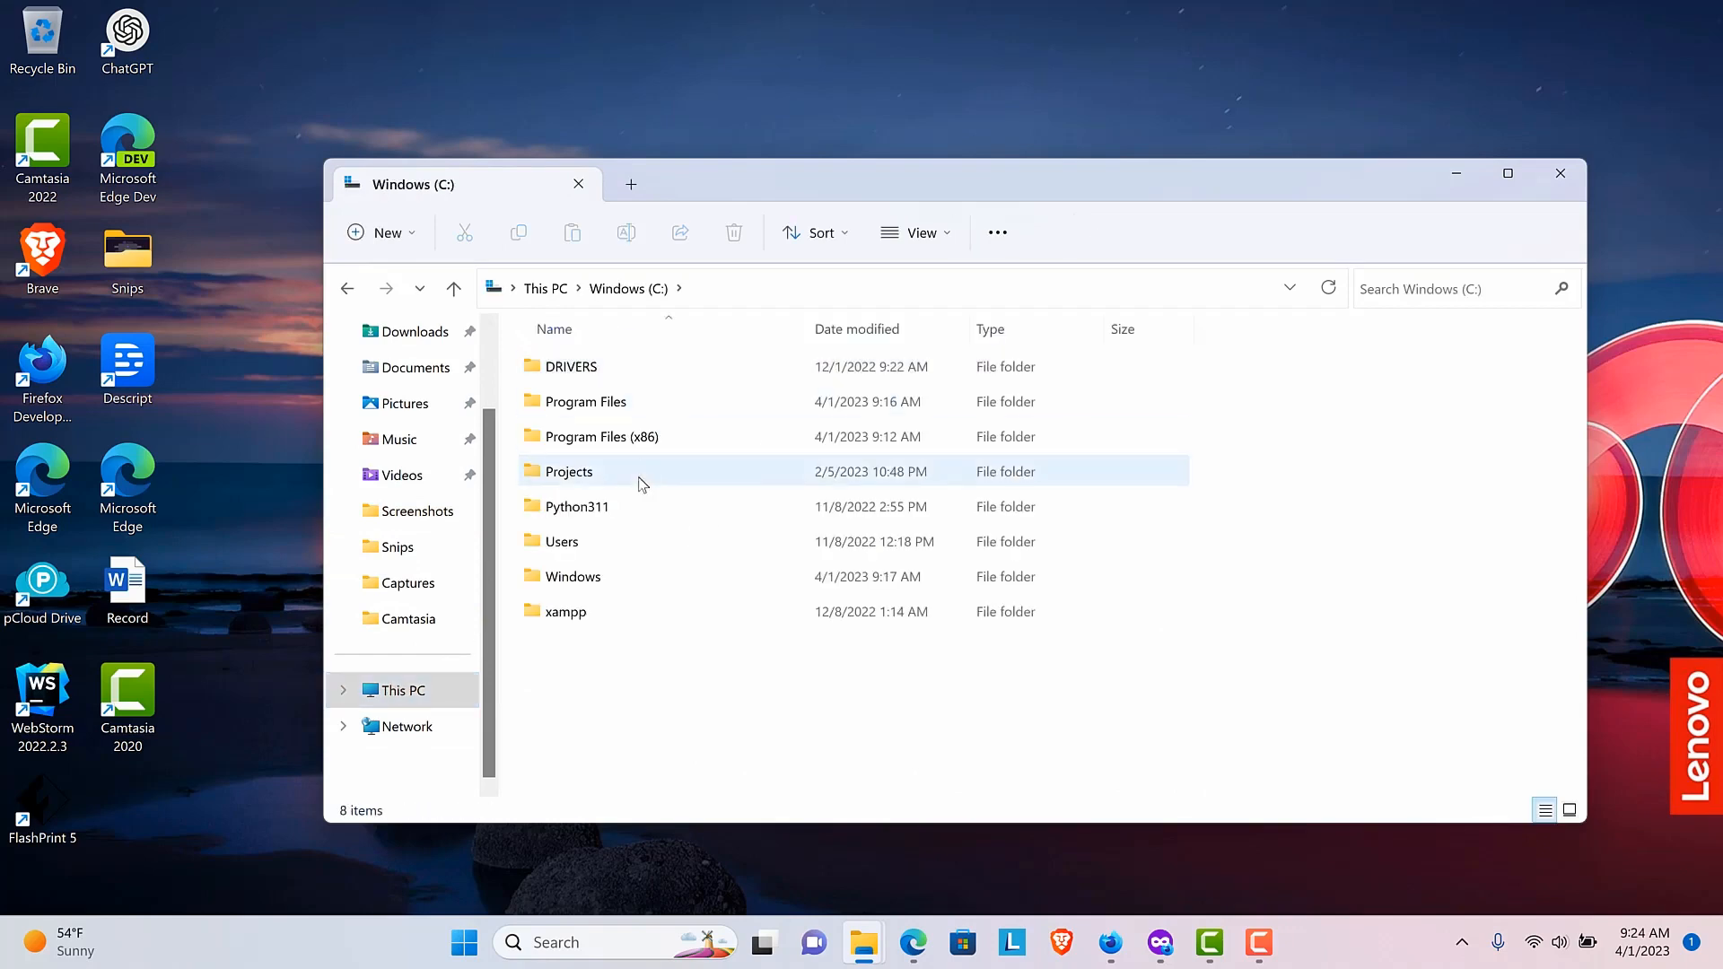
double_click(646, 404)
scroll(712, 528, "down", 1)
scroll(711, 528, "down", 5)
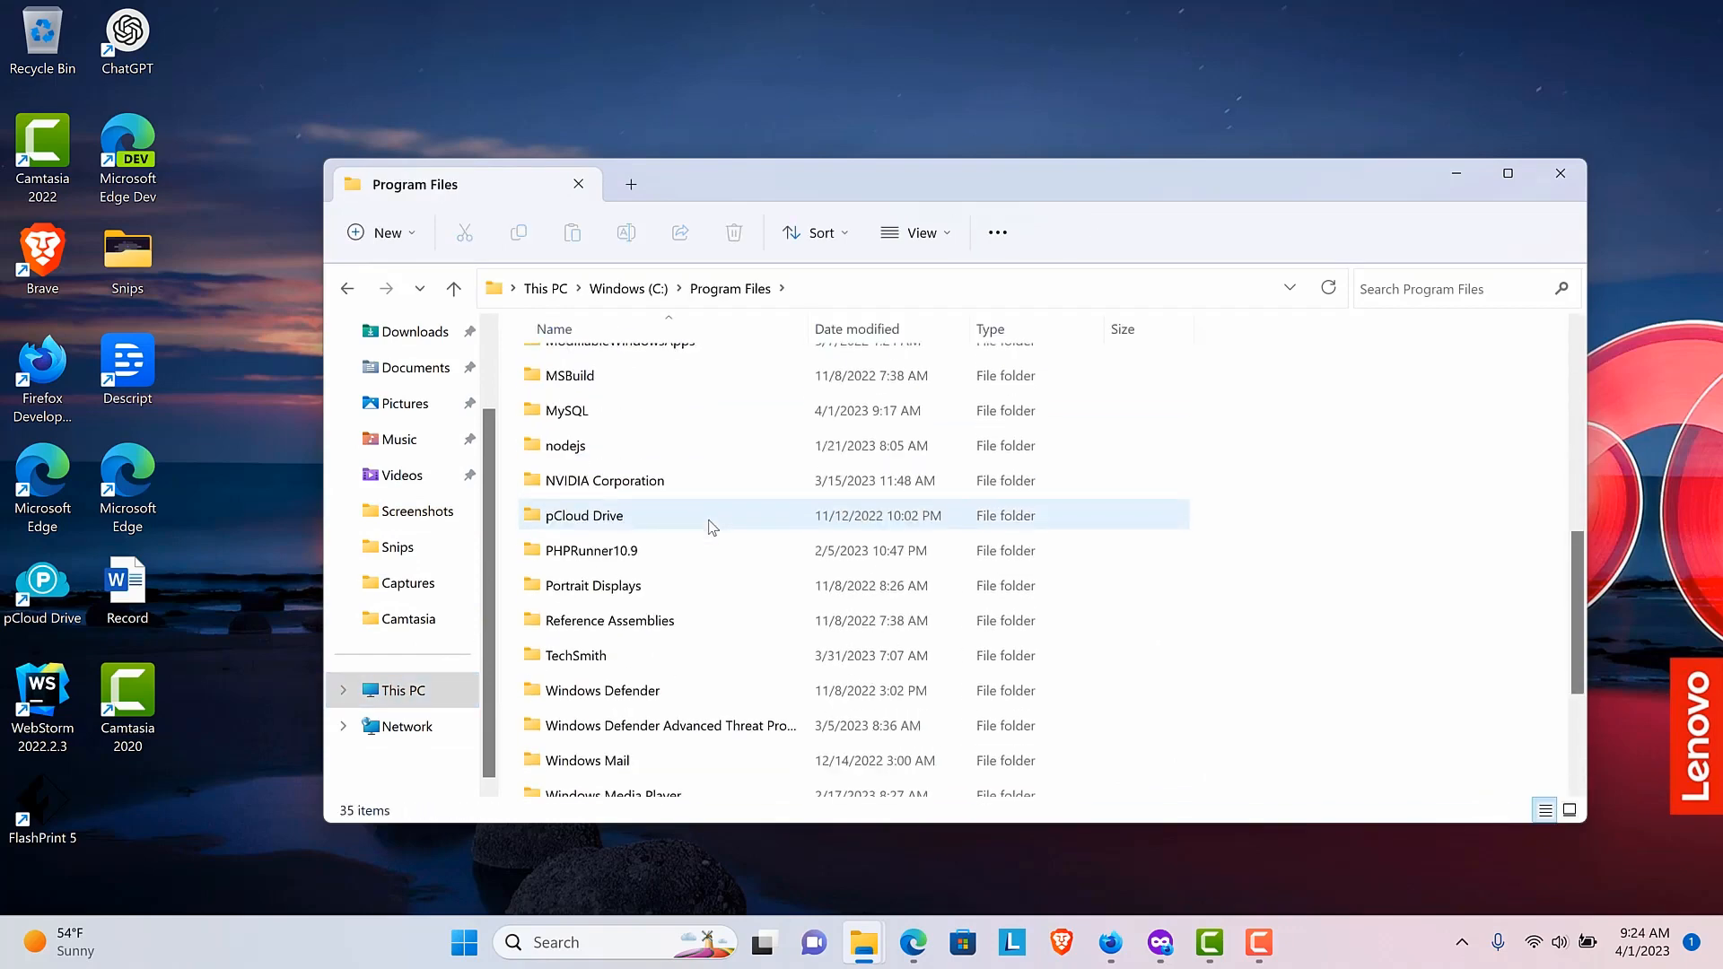
left_click(624, 425)
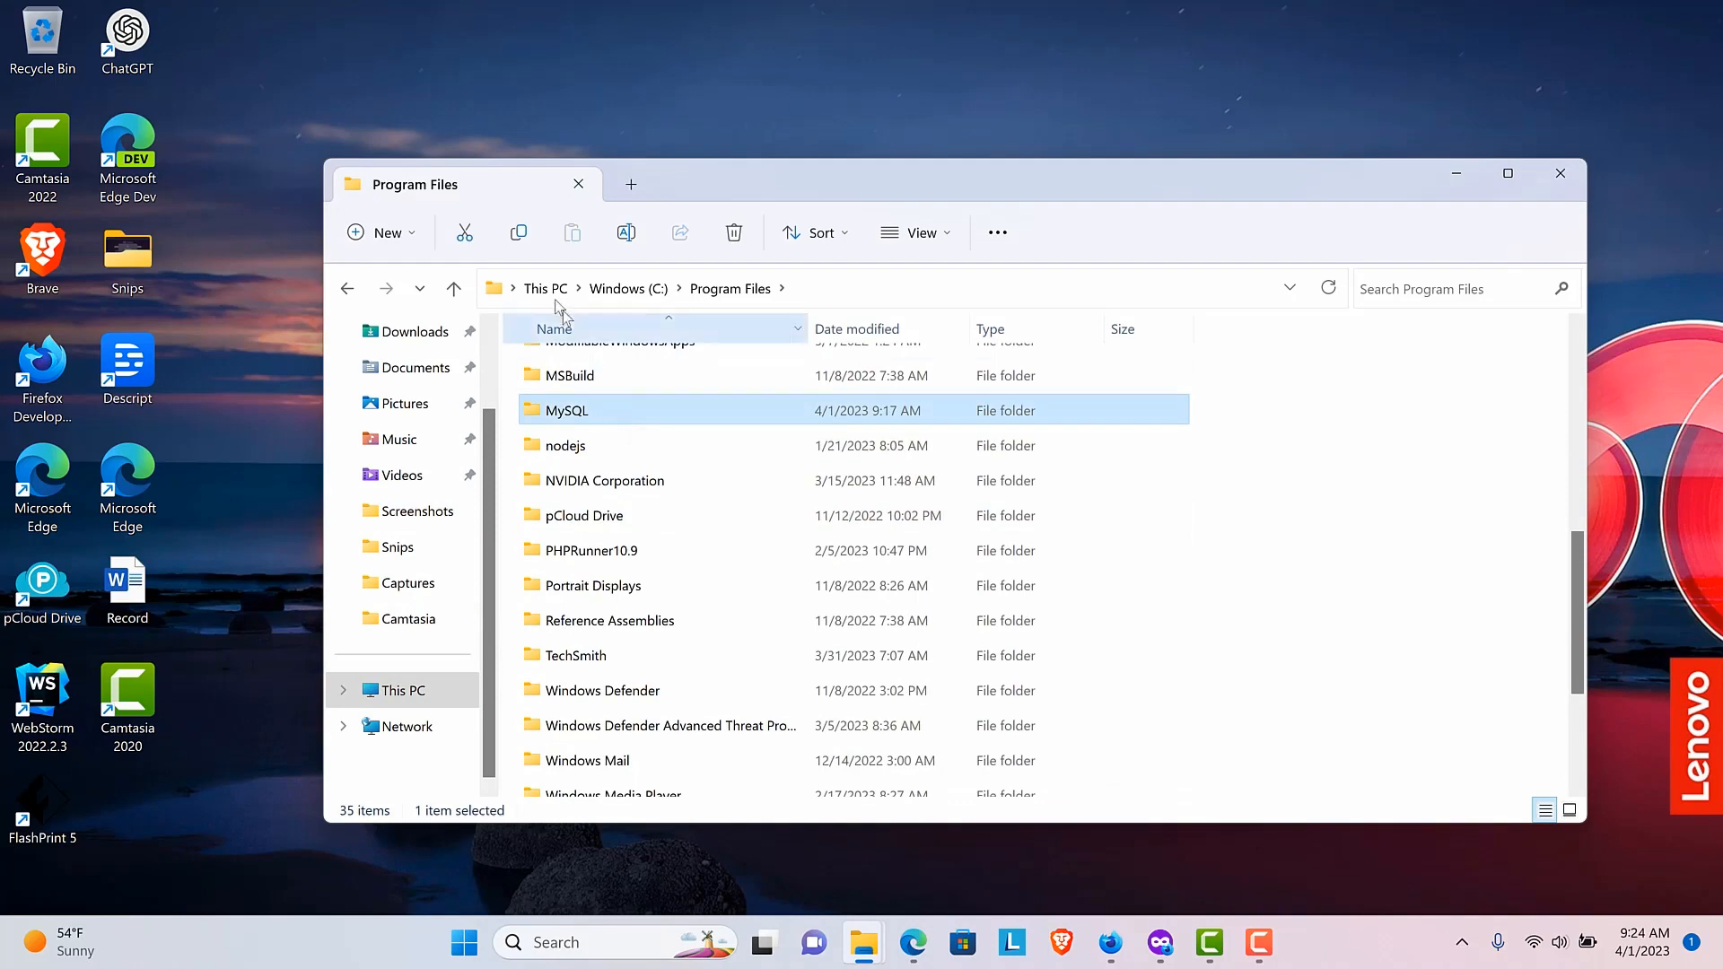
- Look for the MySQL folder in Program Files (x86) on the C: drive, then close File Explorer
left_click(624, 302)
double_click(619, 430)
scroll(607, 576, "down", 1)
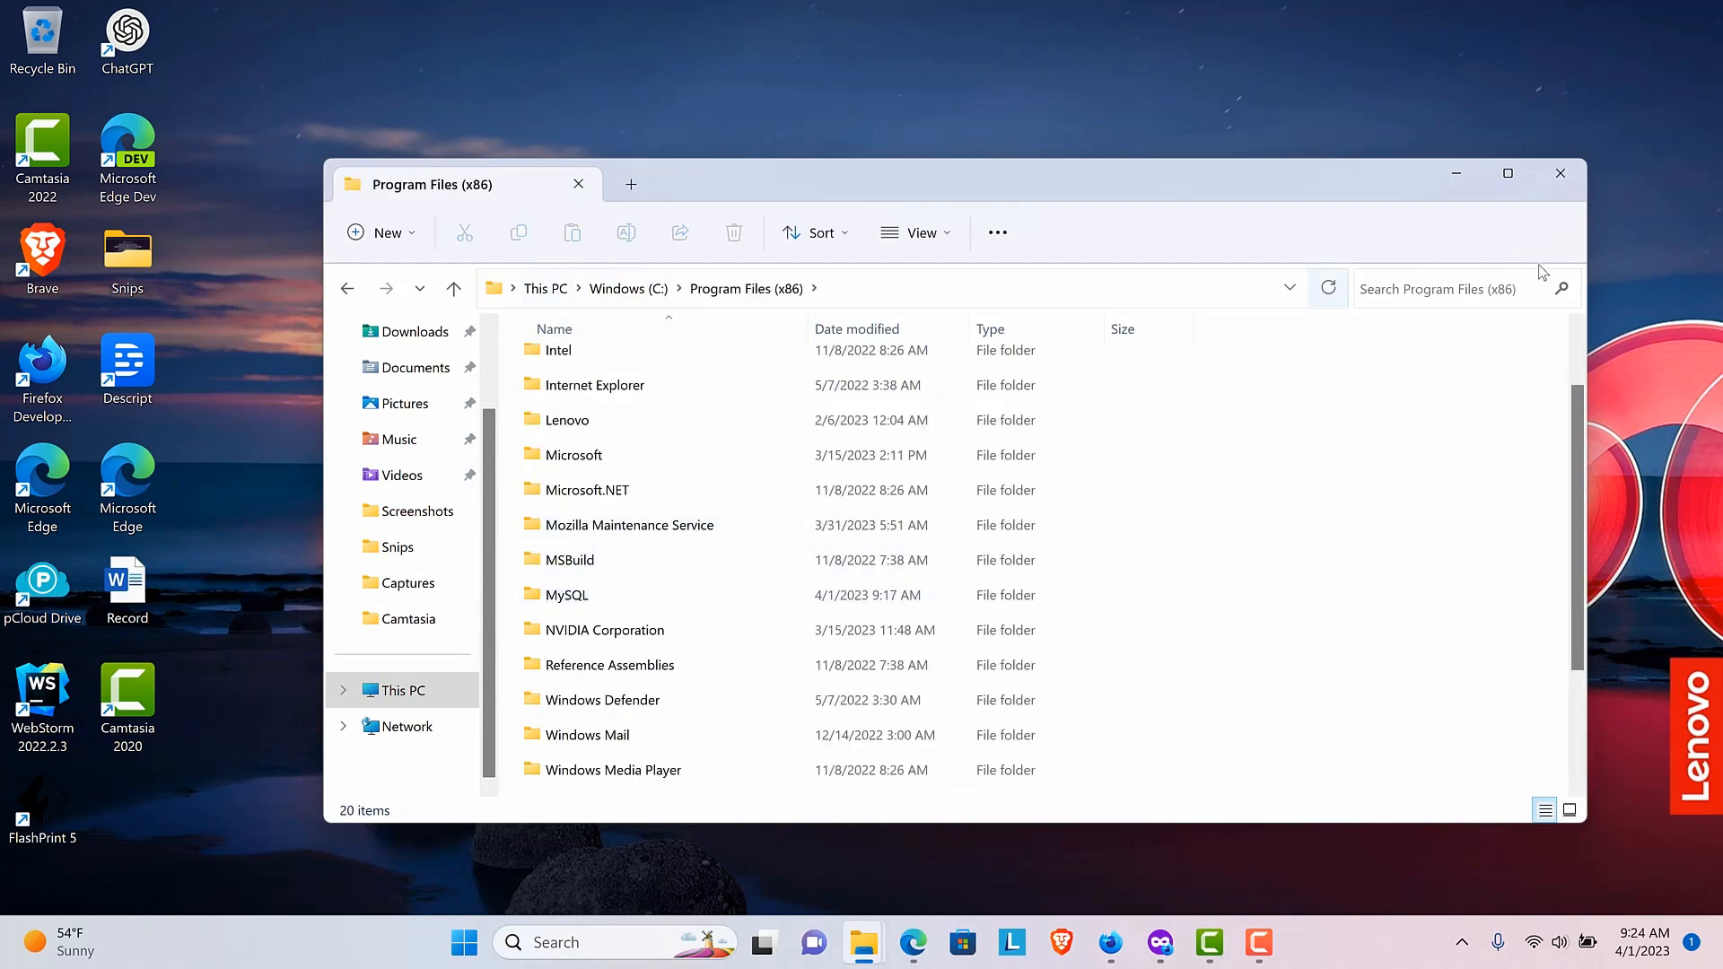
left_click(1561, 175)
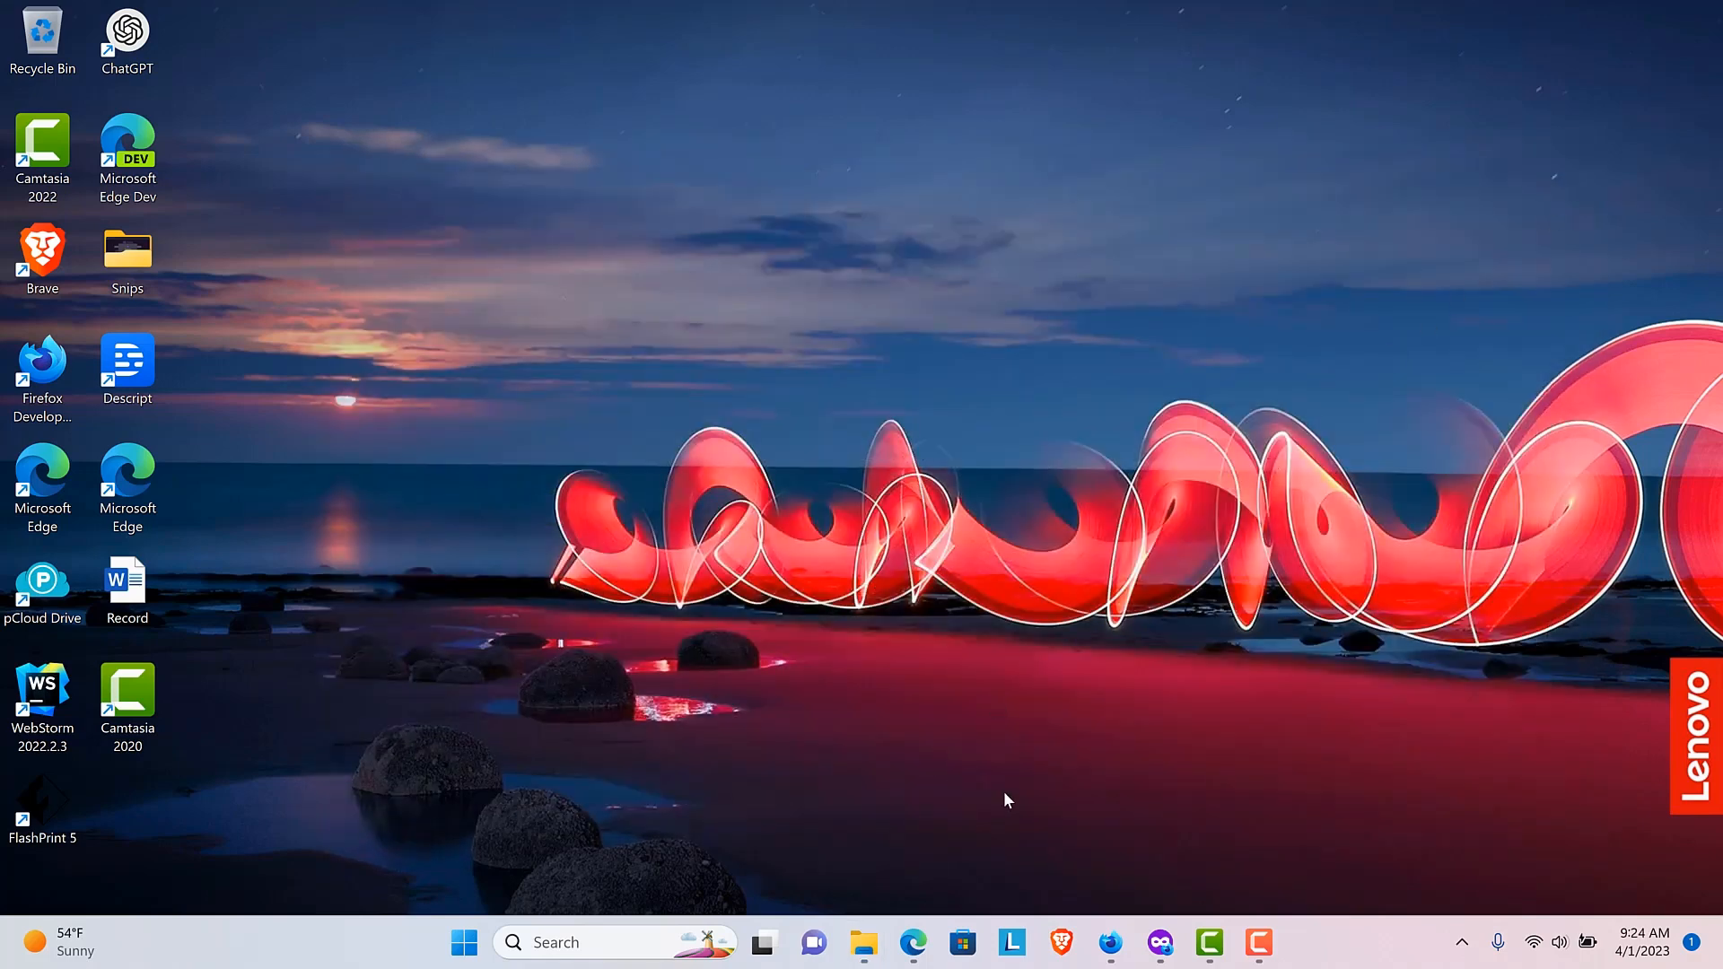
- Search Windows for Terminal, open it and run the mysql command in PowerShell
left_click(556, 950)
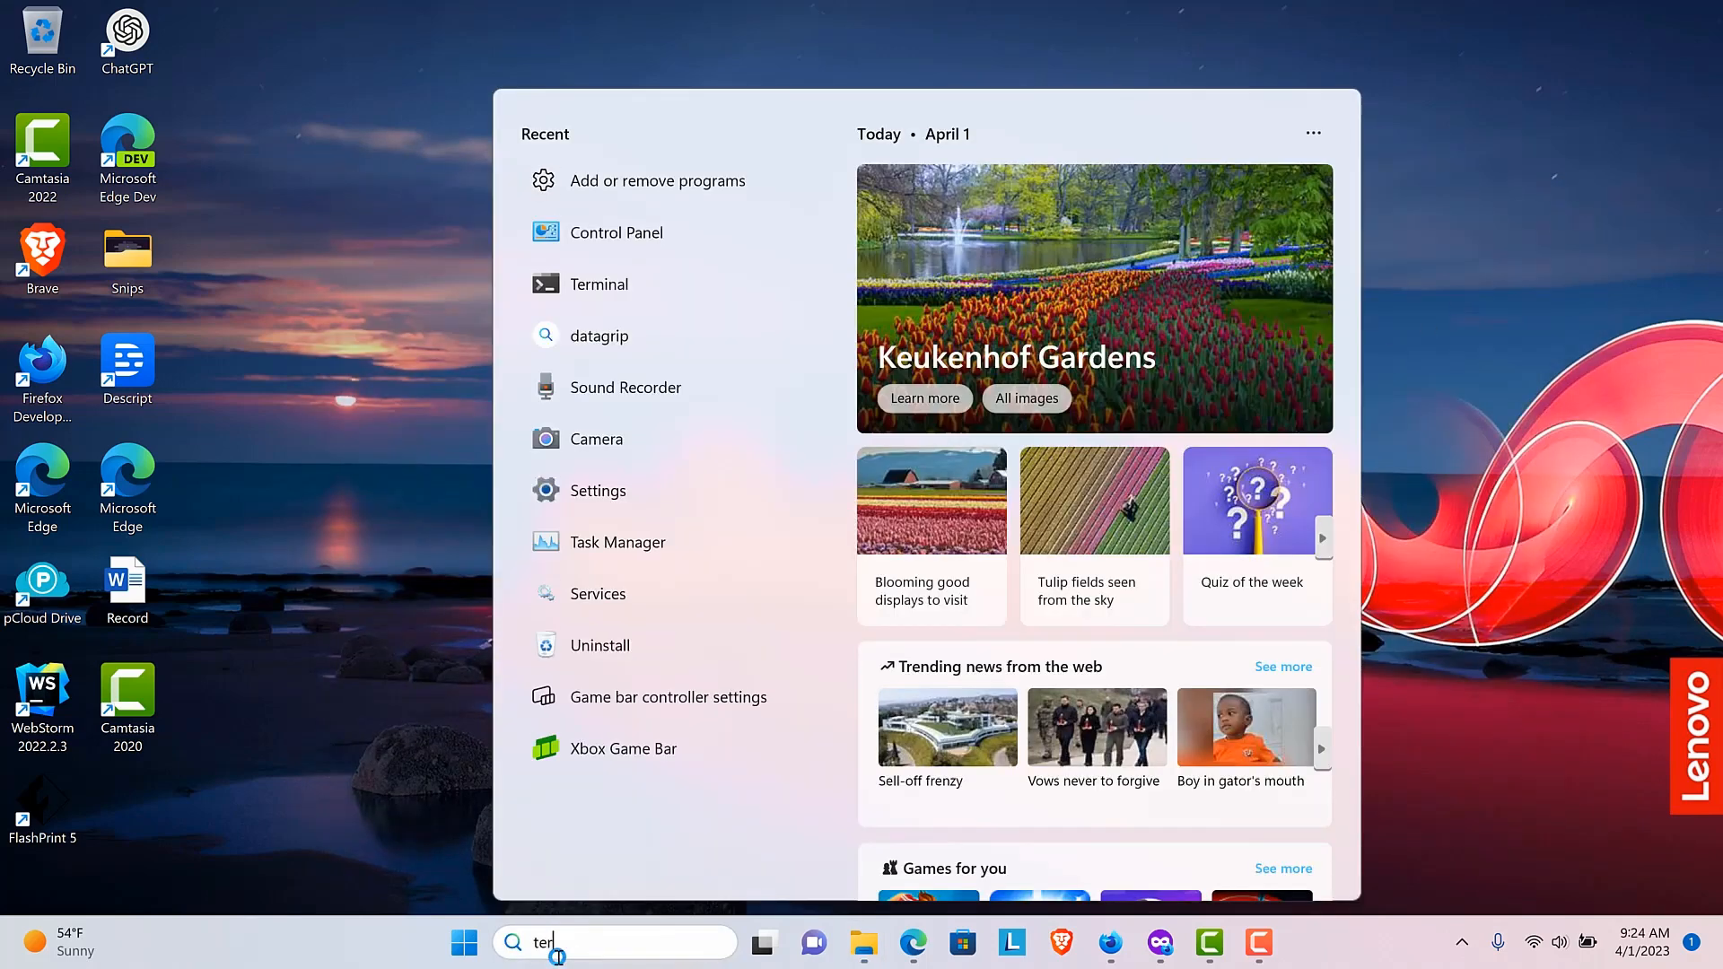
type("ter")
left_click(750, 250)
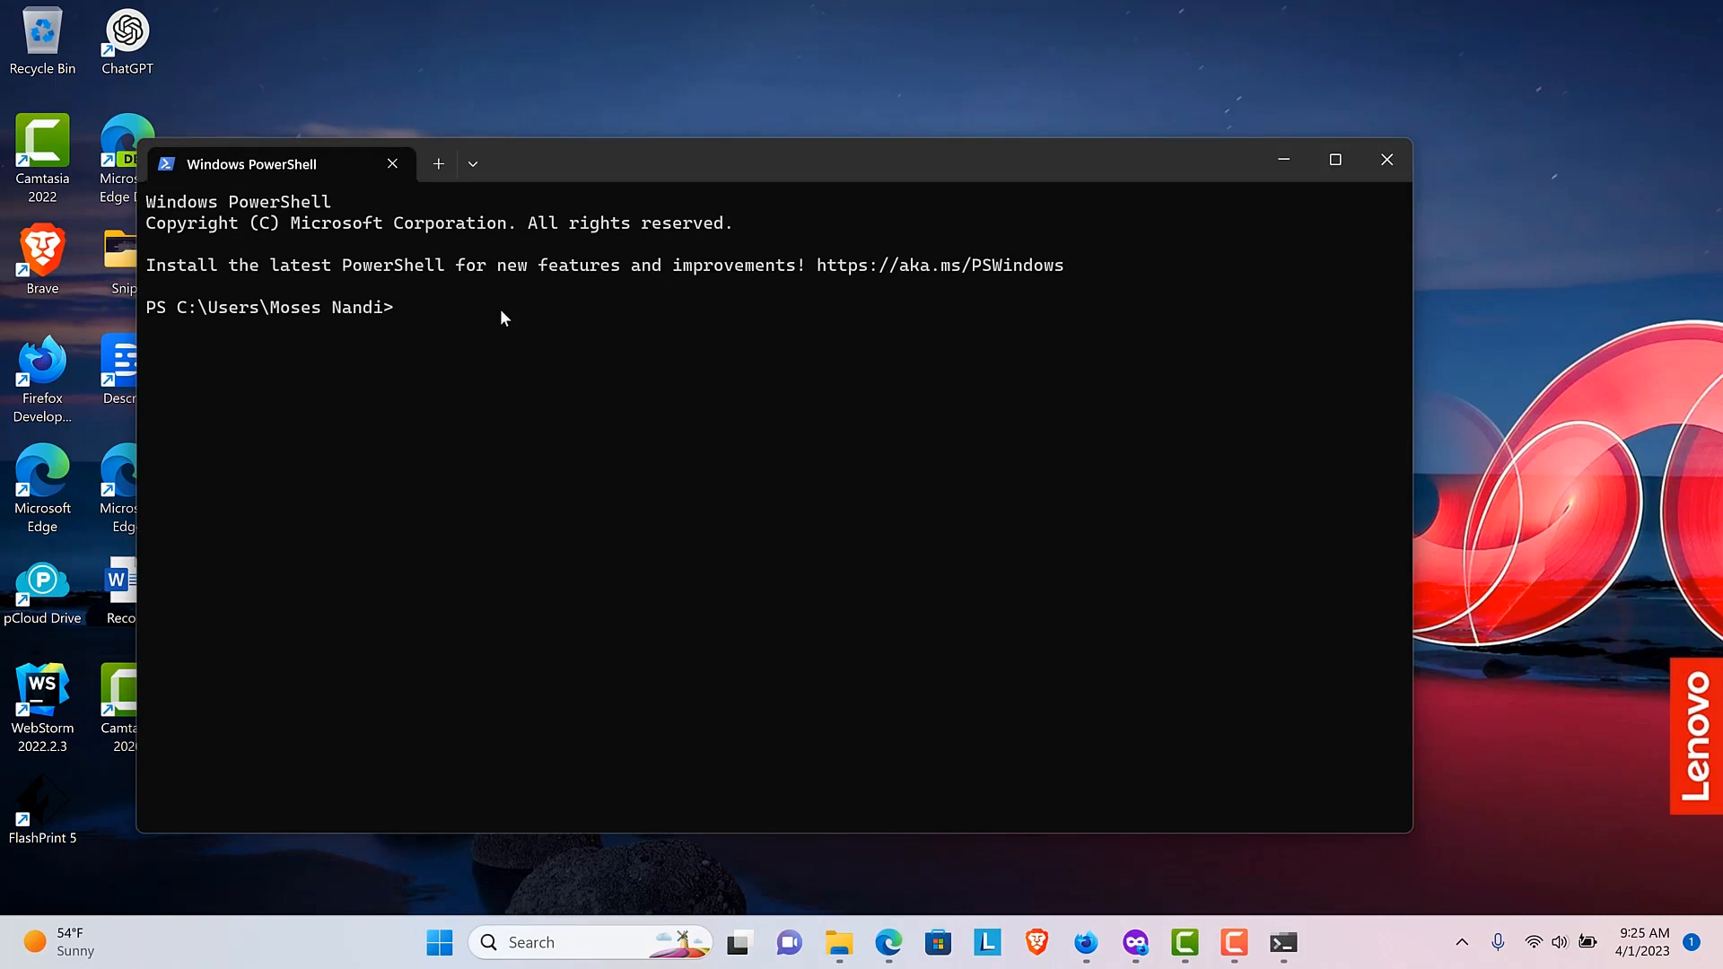
left_click_drag(603, 156, 700, 134)
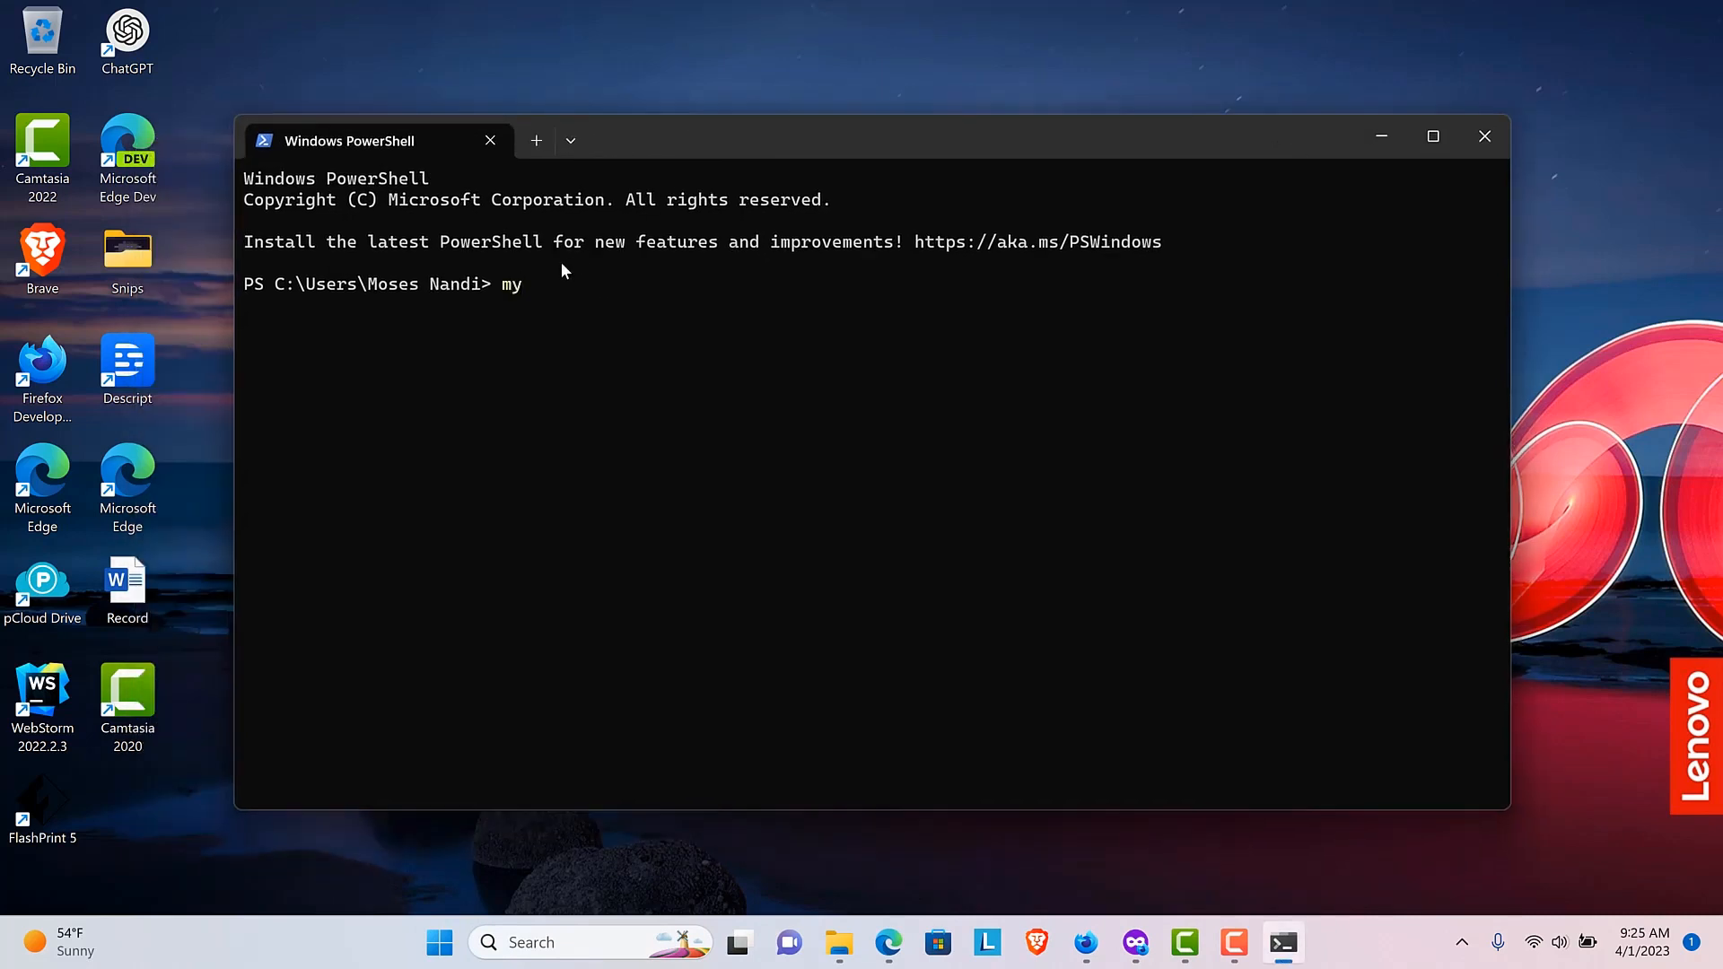
type("l")
key("Return")
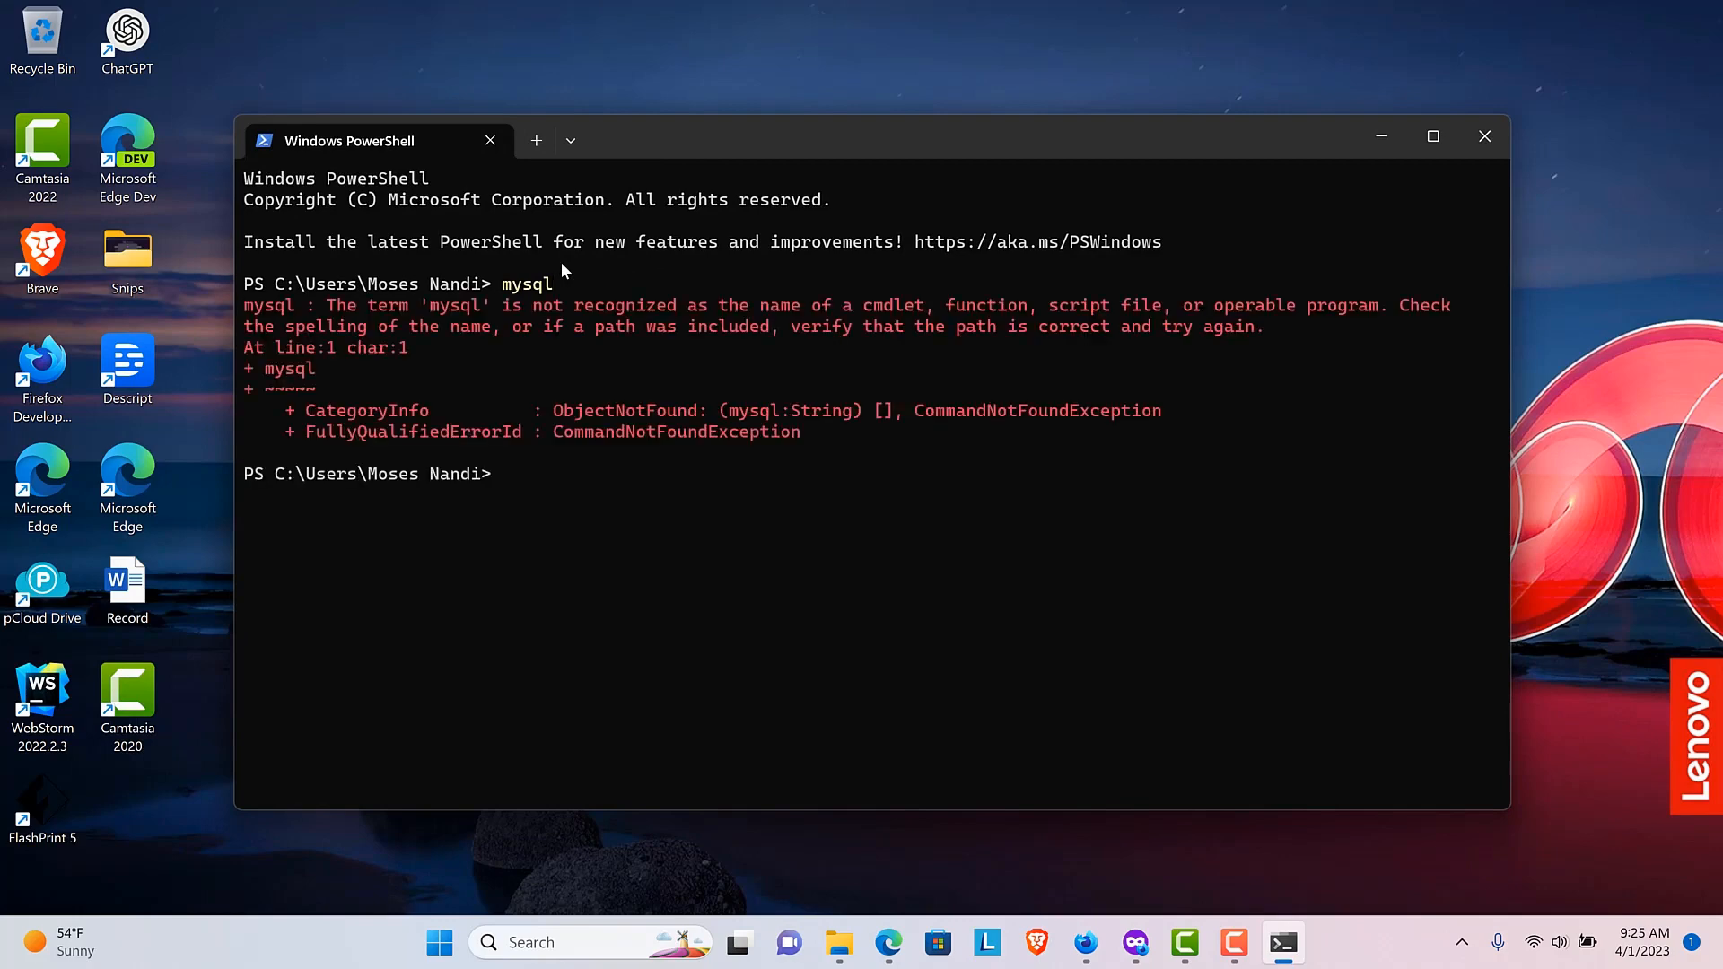
- Try to check the MySQL version with mysql -v, then close the terminal
type("mysql -v")
key("Return")
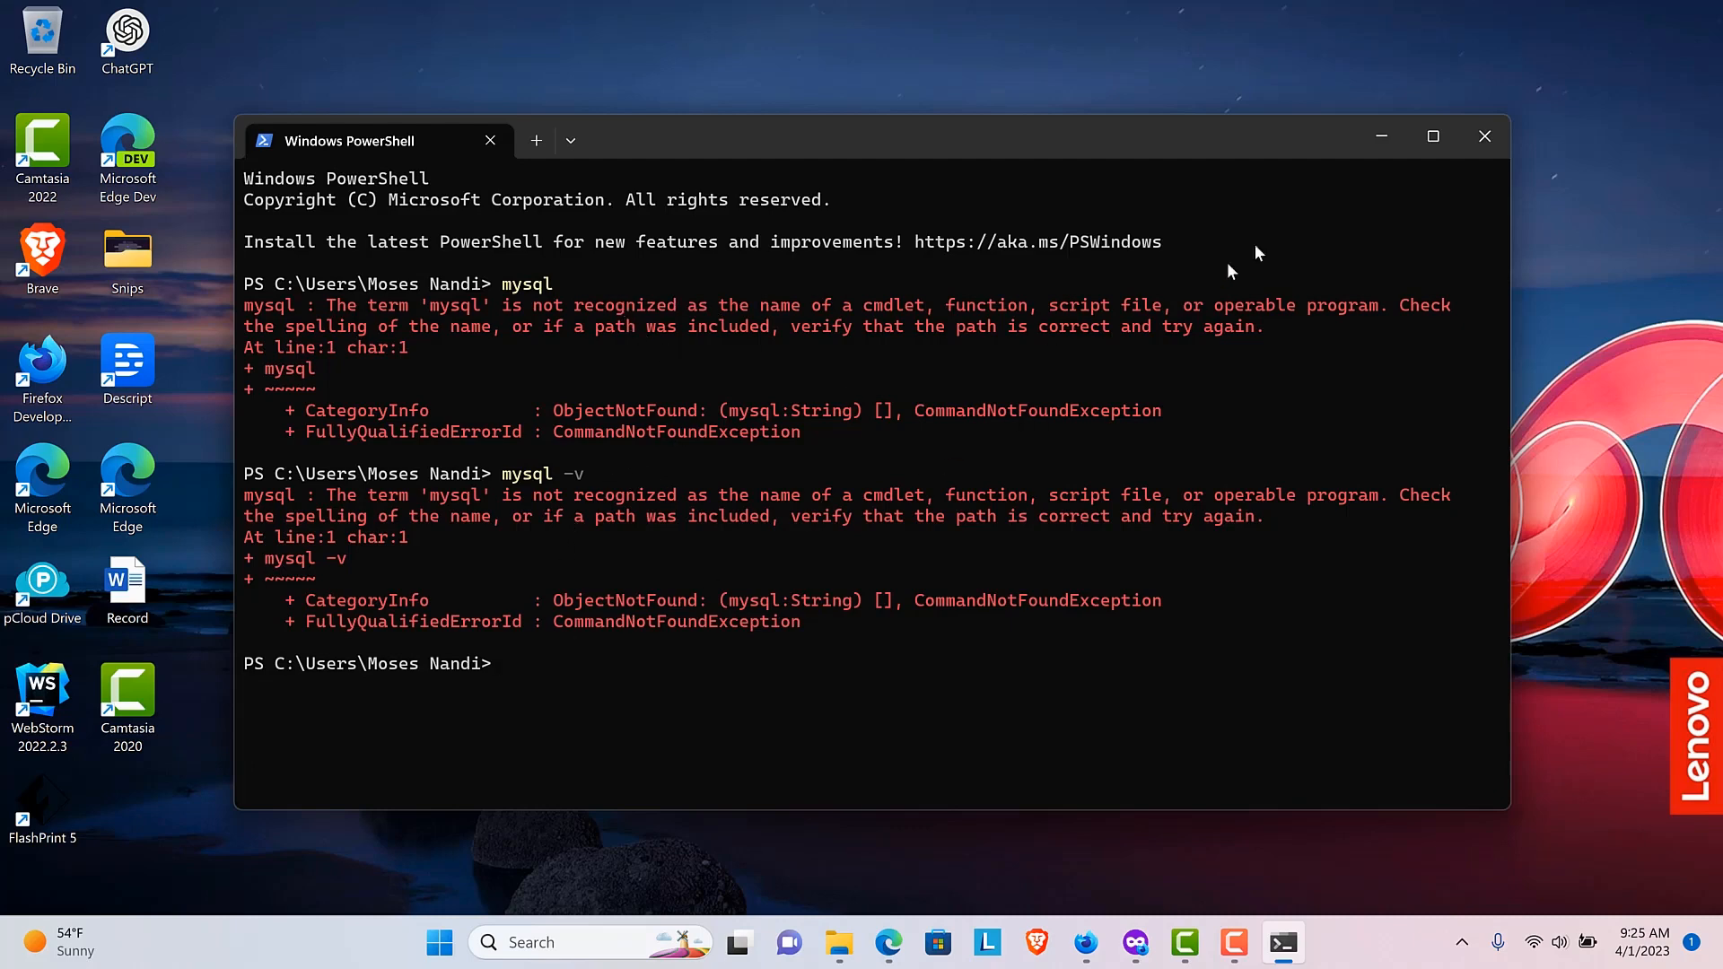
left_click(1490, 134)
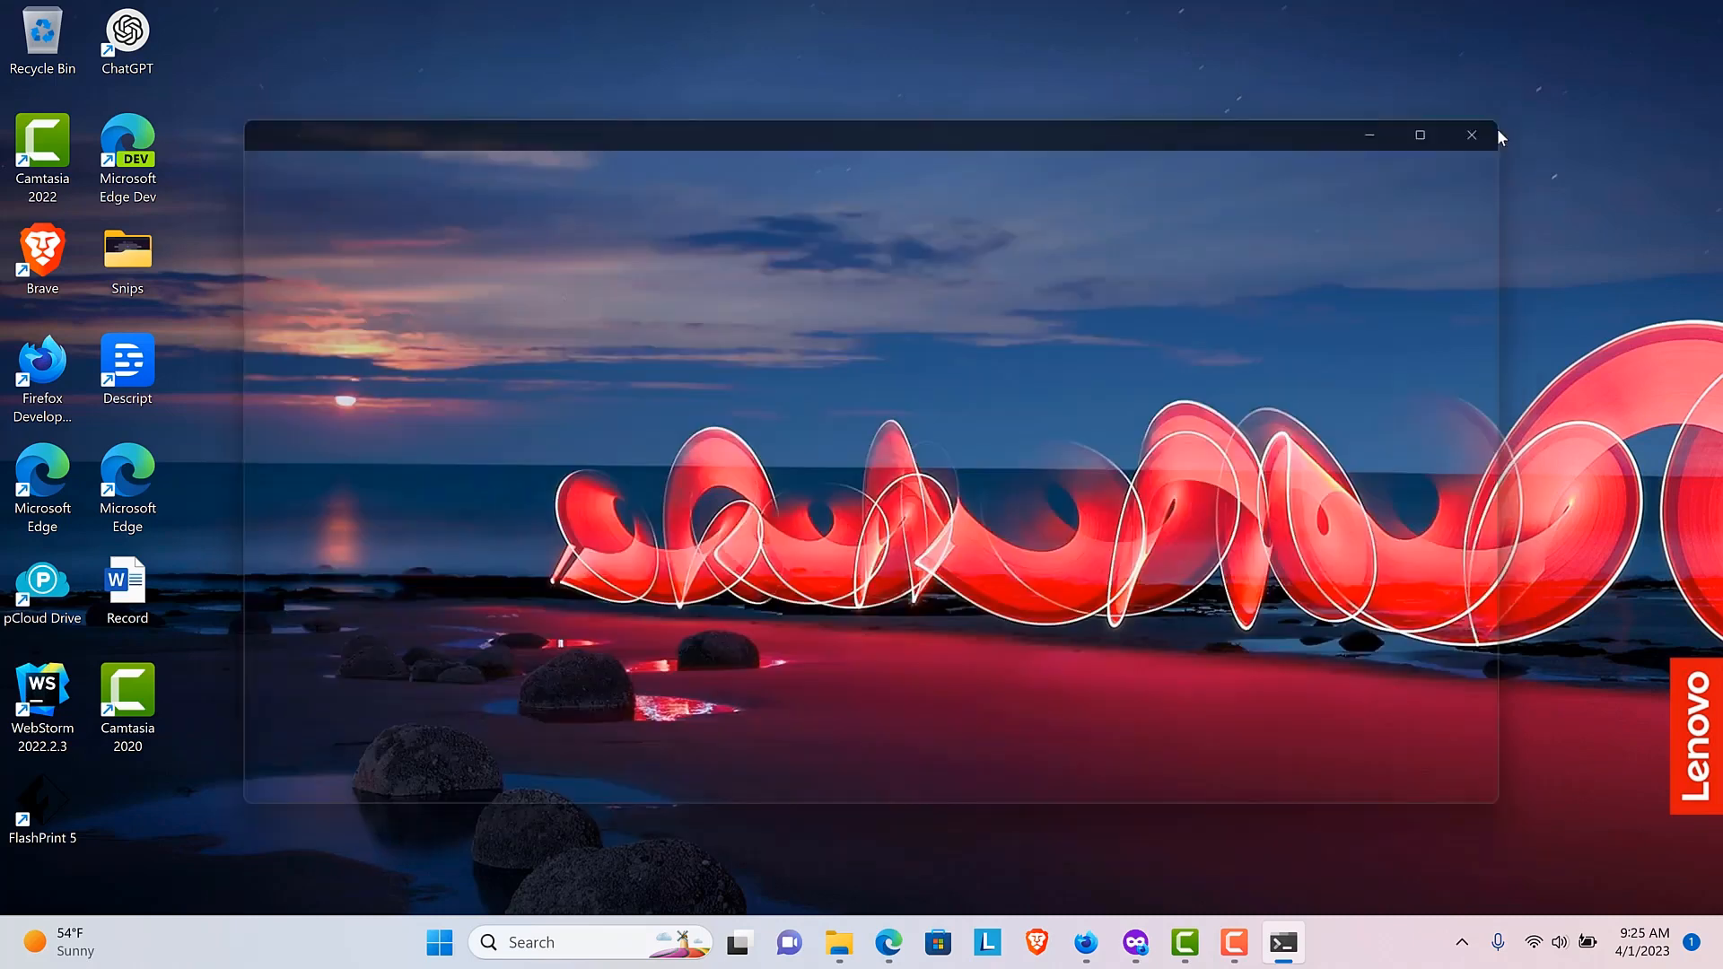
- Search Windows for "add", open the Installed apps list in Settings and locate the MySQL entries
left_click(605, 929)
type("mysqlmymyadd")
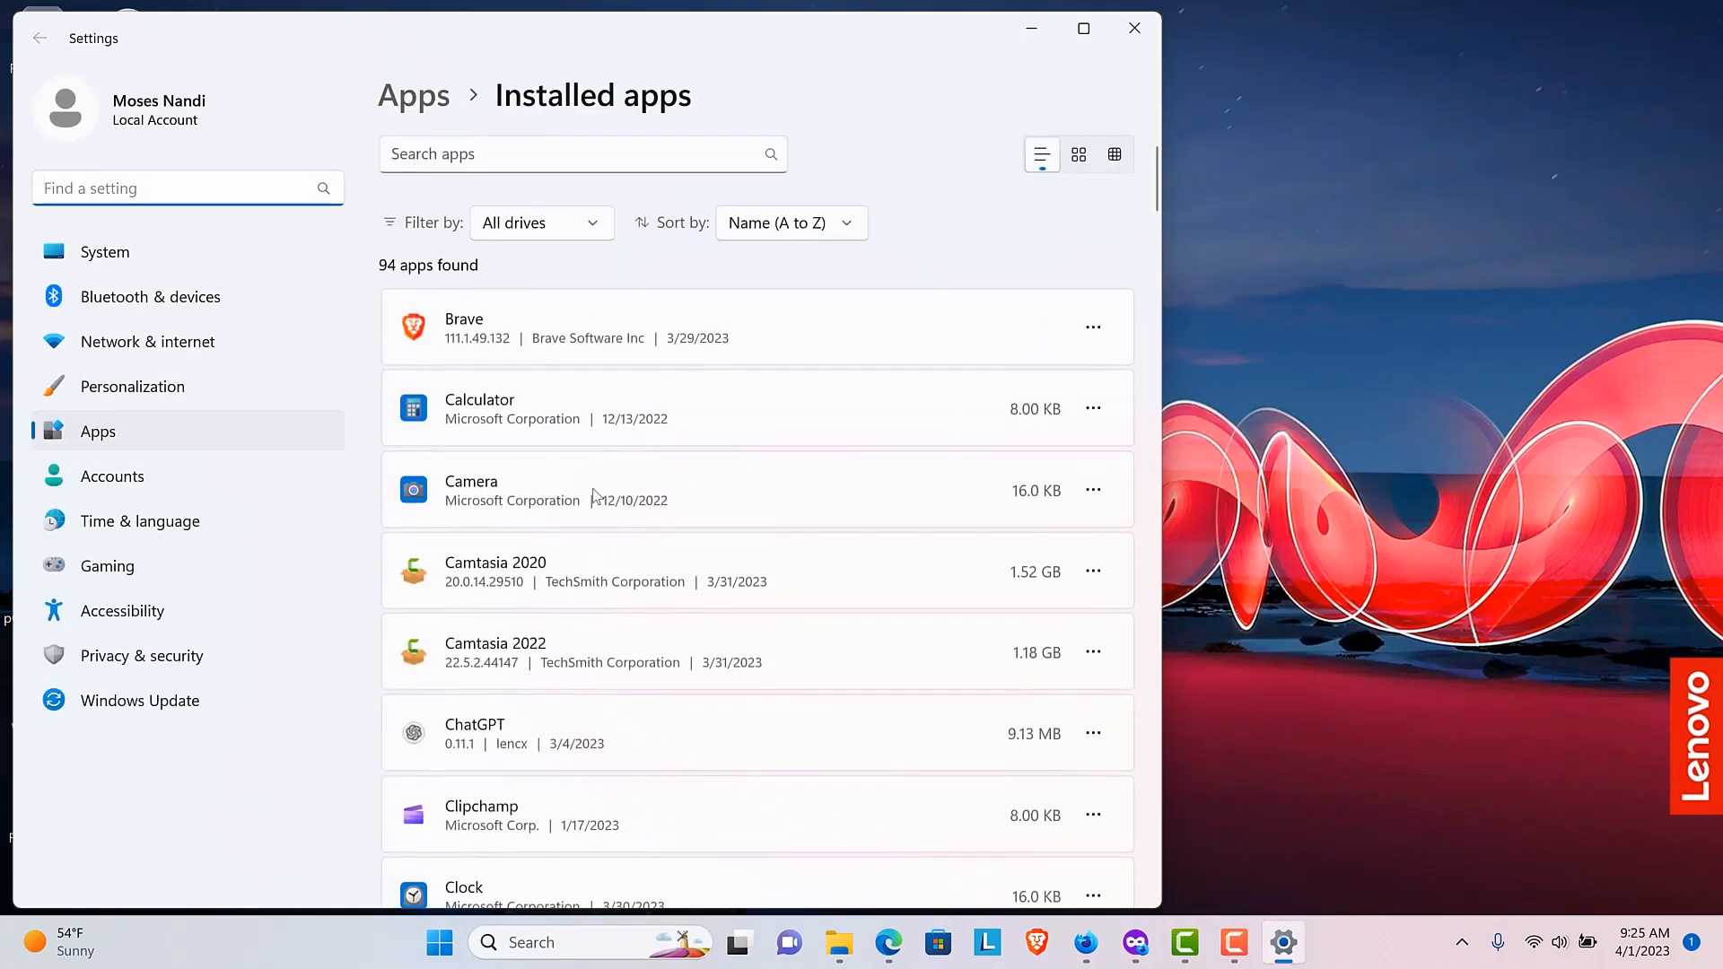
scroll(595, 467, "down", 8)
scroll(595, 494, "down", 15)
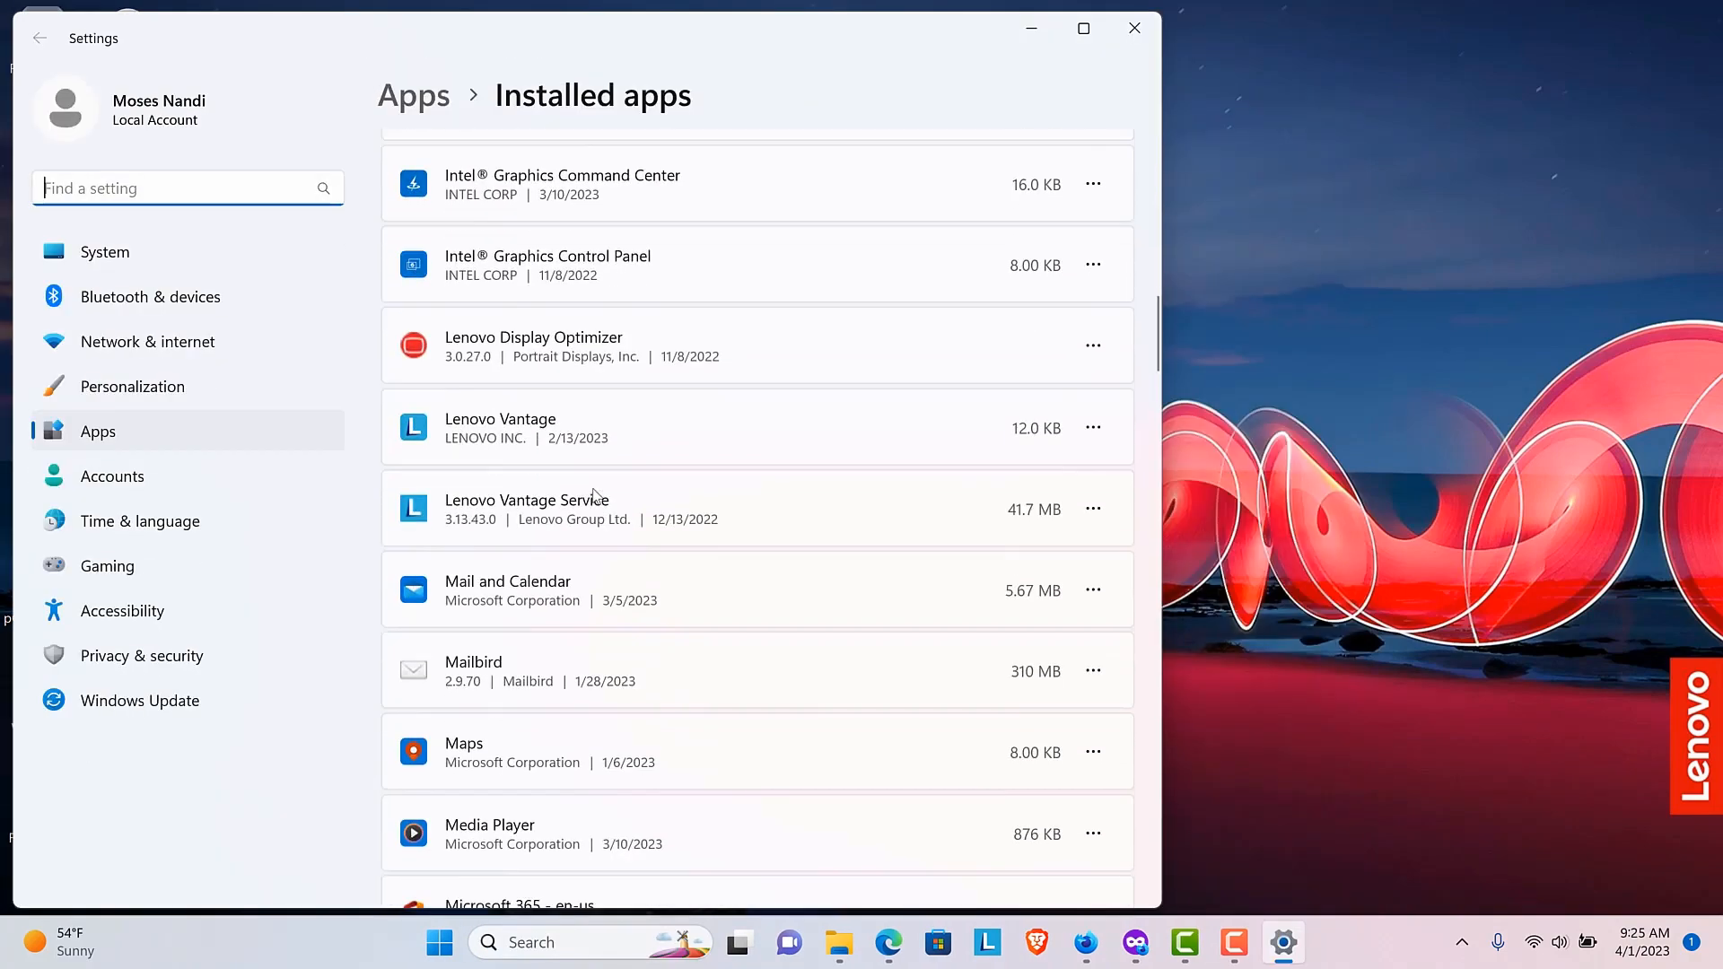
scroll(596, 495, "down", 10)
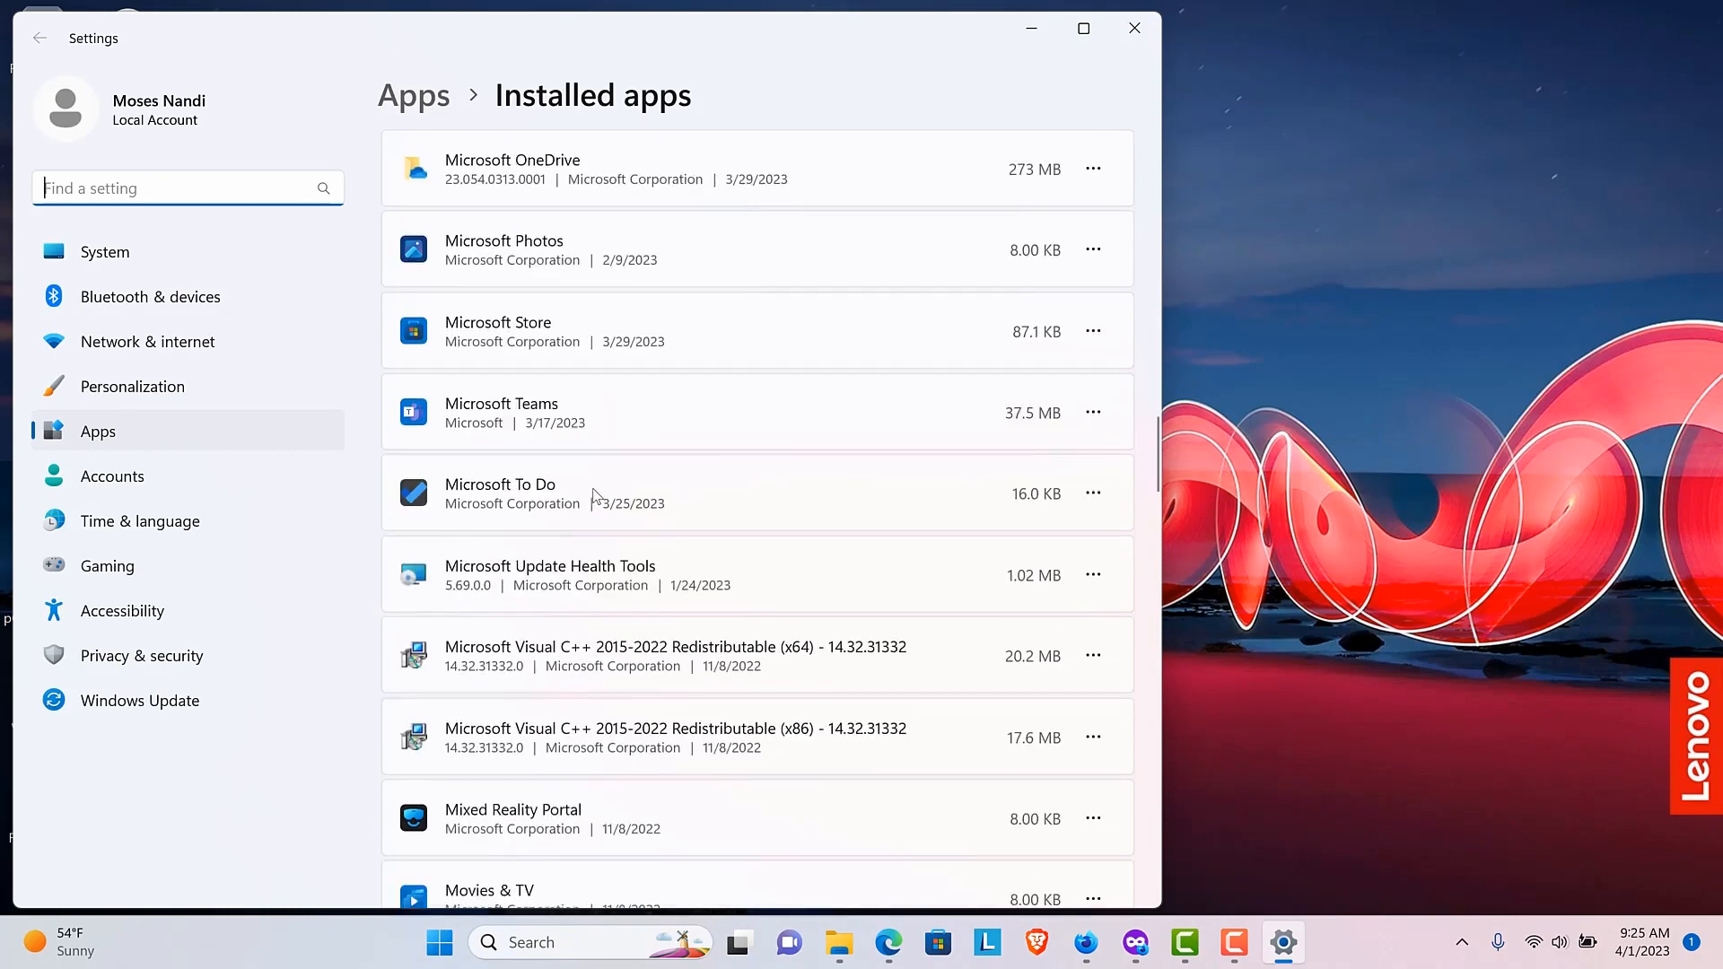
scroll(596, 496, "down", 3)
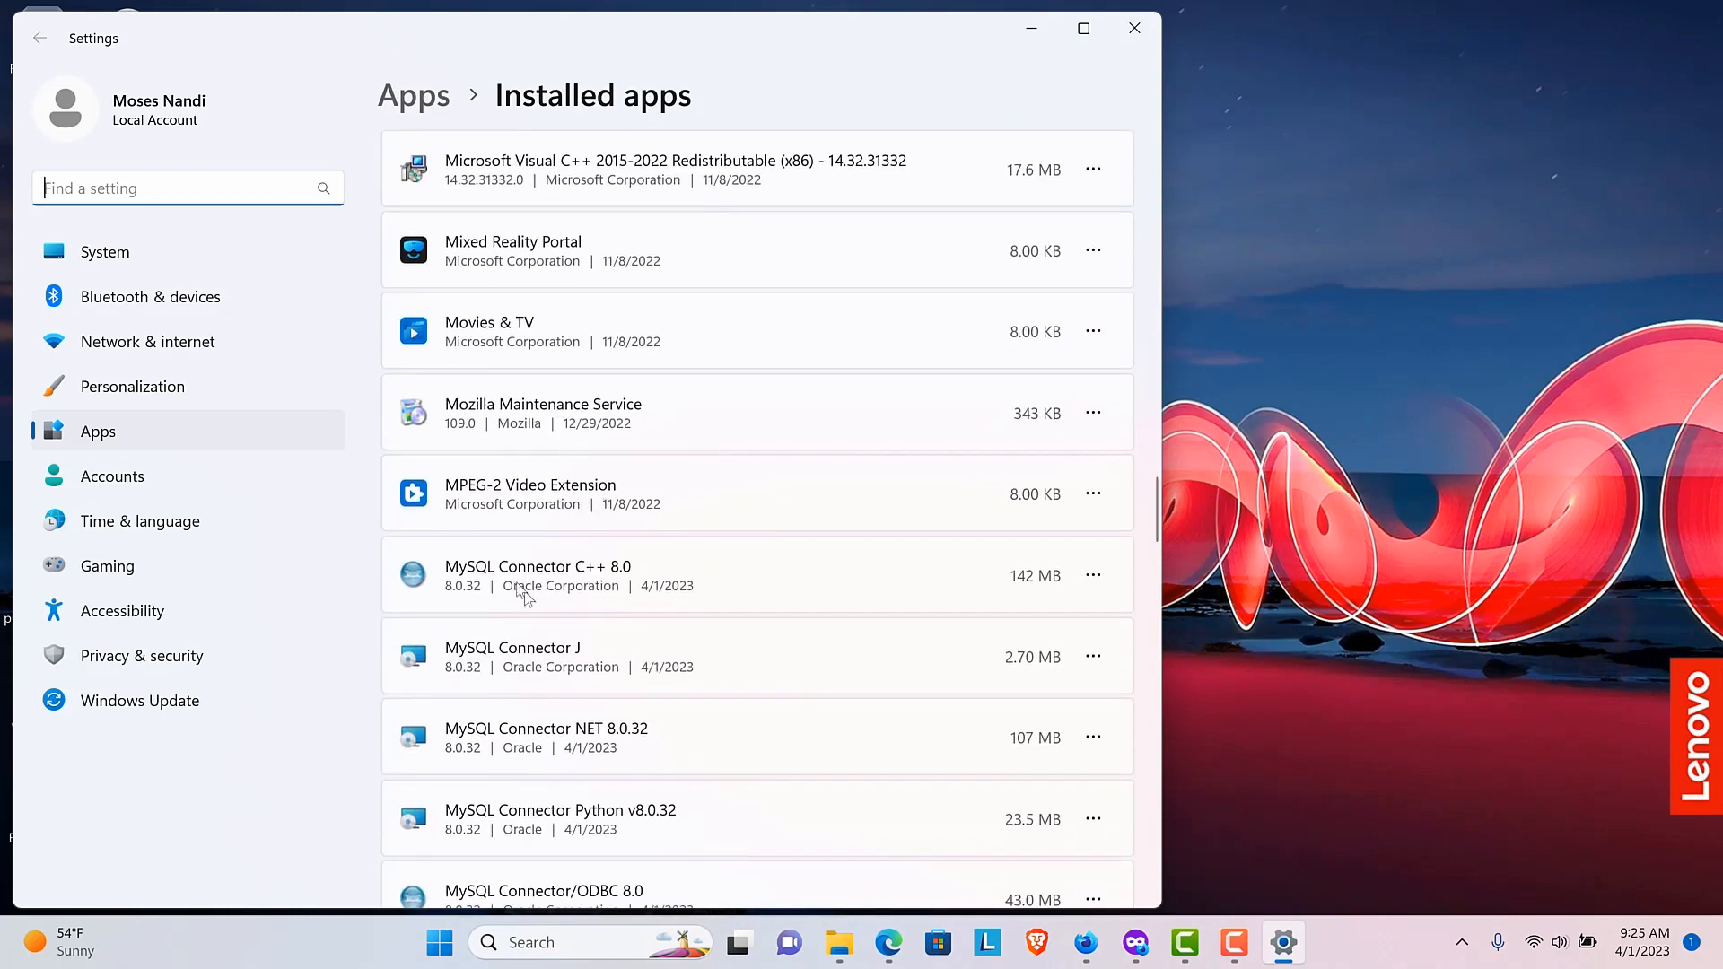
- Examine the MySQL connectors, documents, samples, Installer, Router, Server, Shell and Workbench entries among the installed apps, then close Settings
scroll(485, 809, "down", 2)
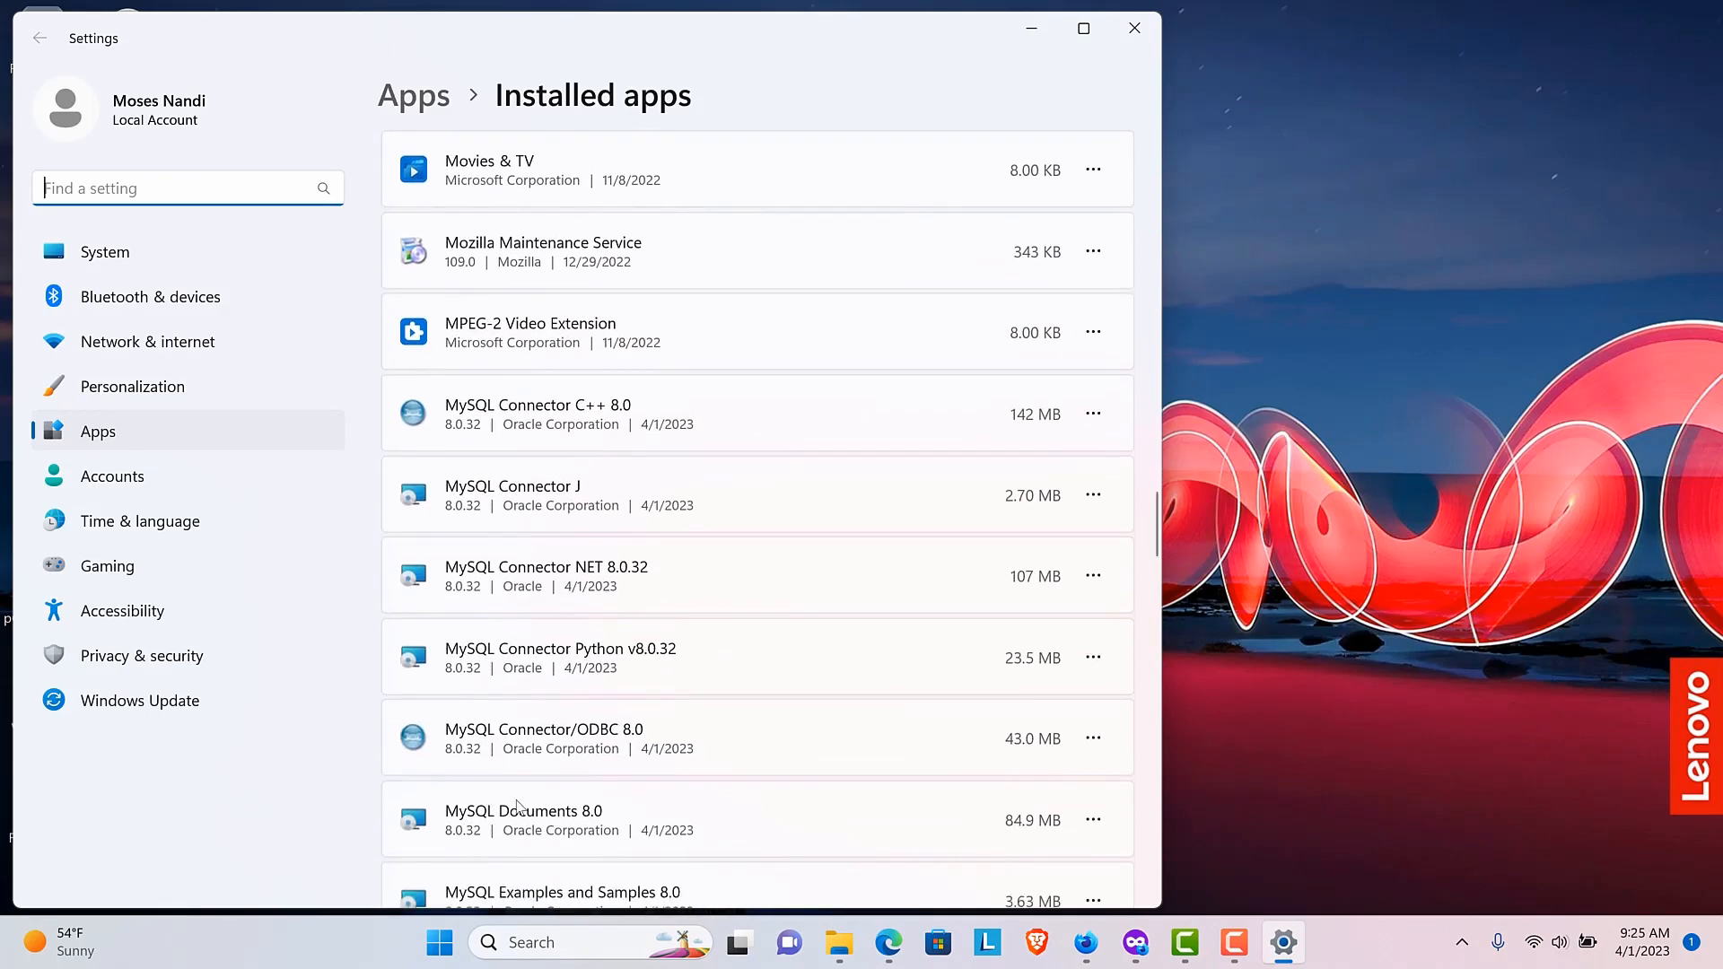
scroll(520, 798, "down", 3)
scroll(616, 783, "down", 2)
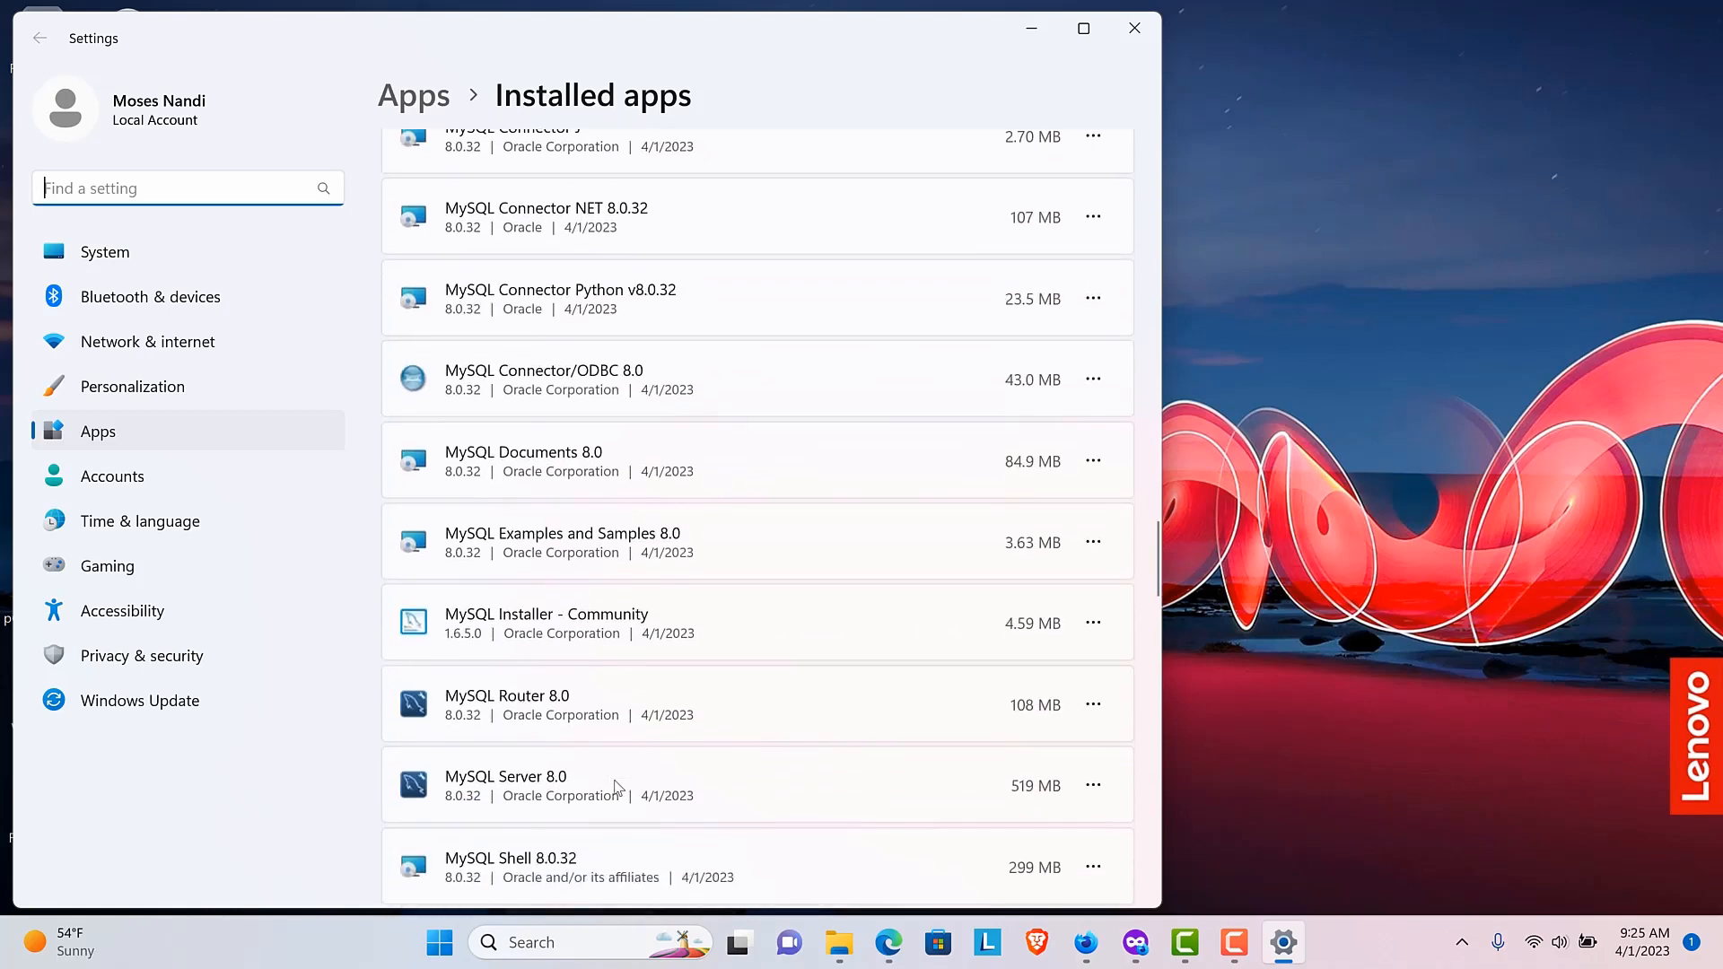
scroll(539, 802, "down", 2)
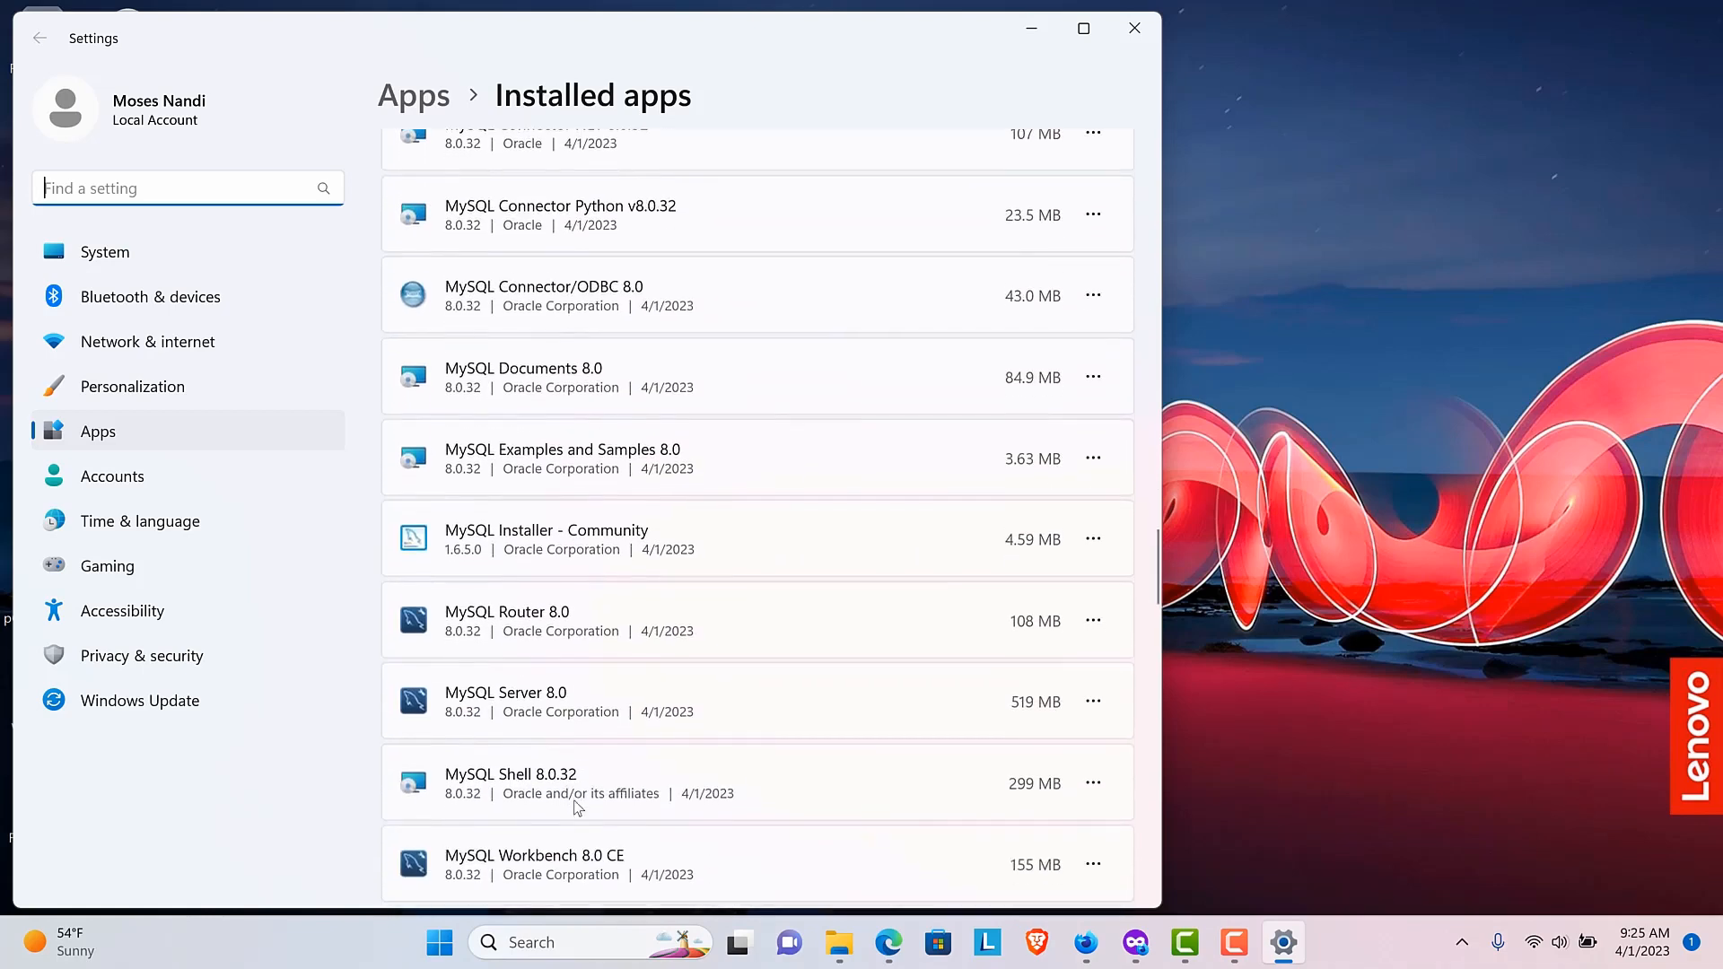
scroll(582, 869, "down", 2)
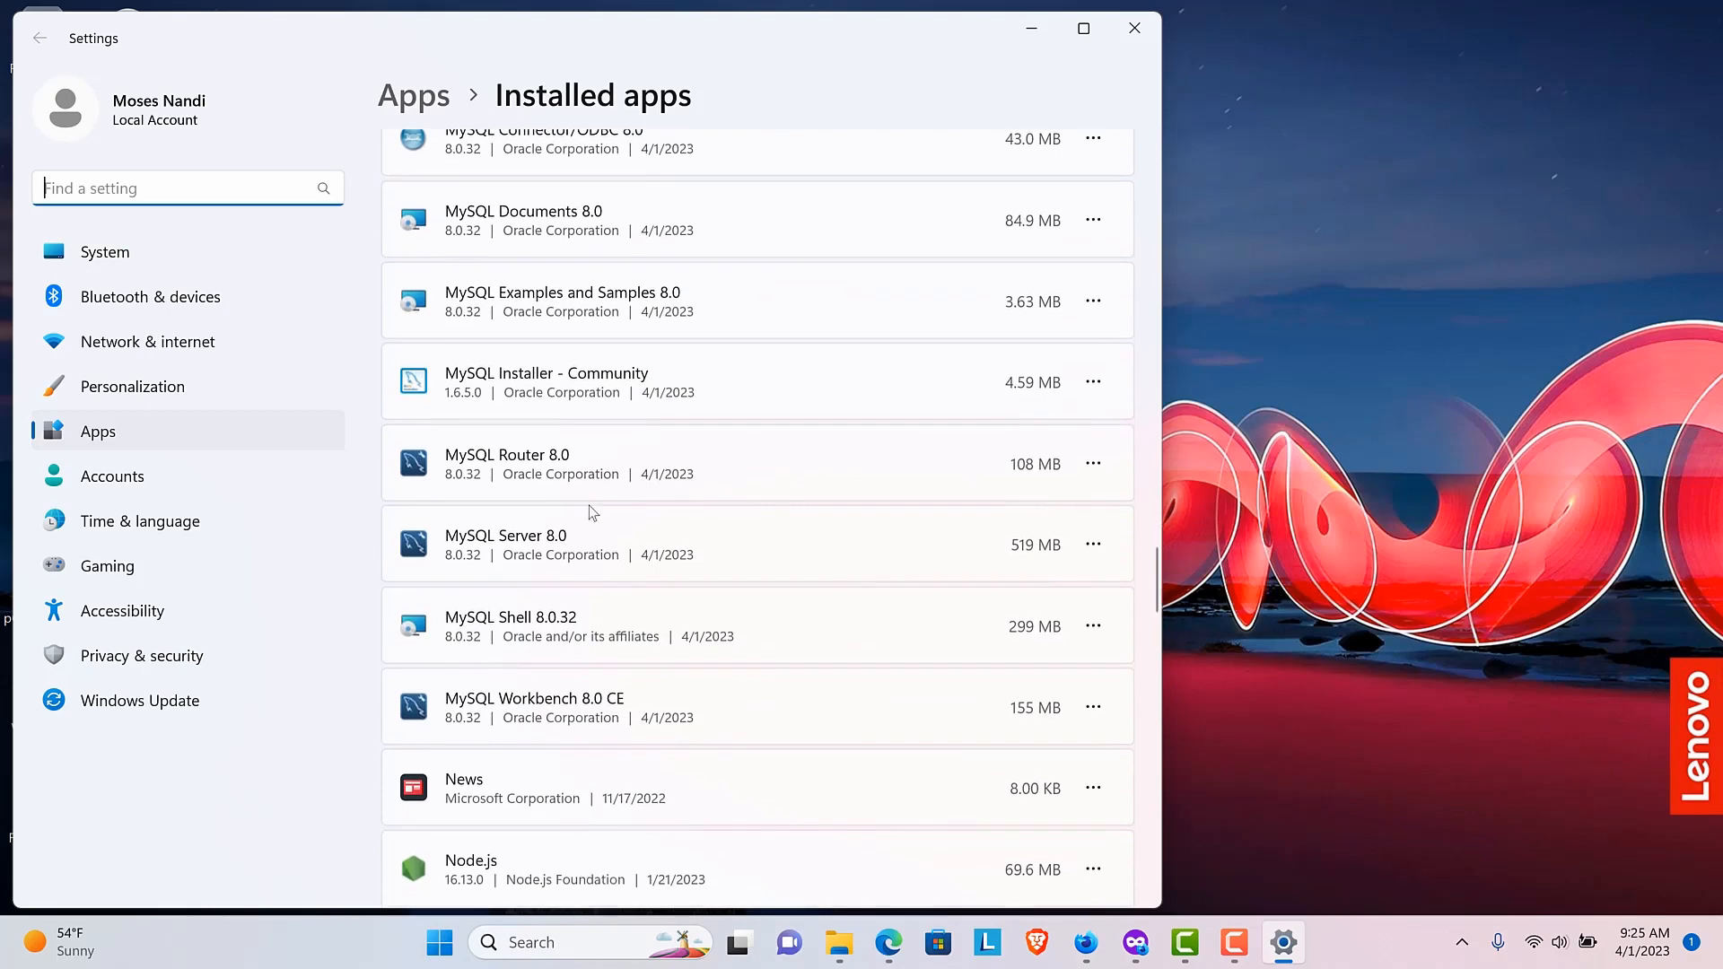
scroll(589, 504, "up", 2)
scroll(557, 285, "up", 1)
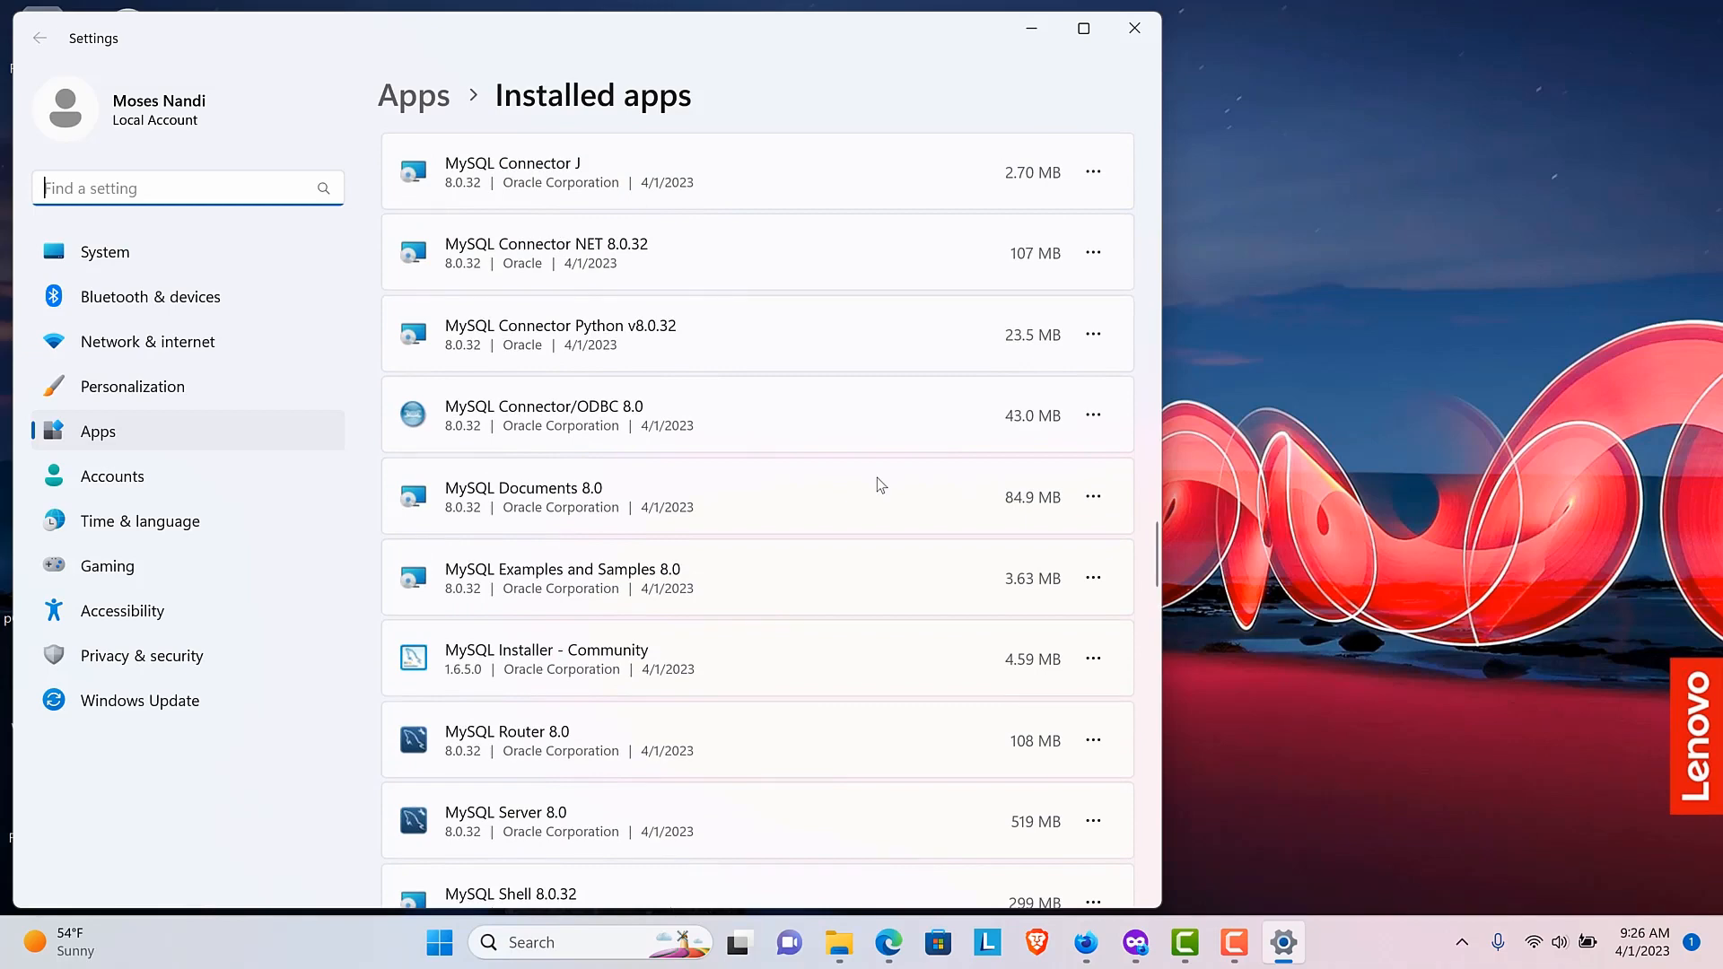
left_click(1149, 27)
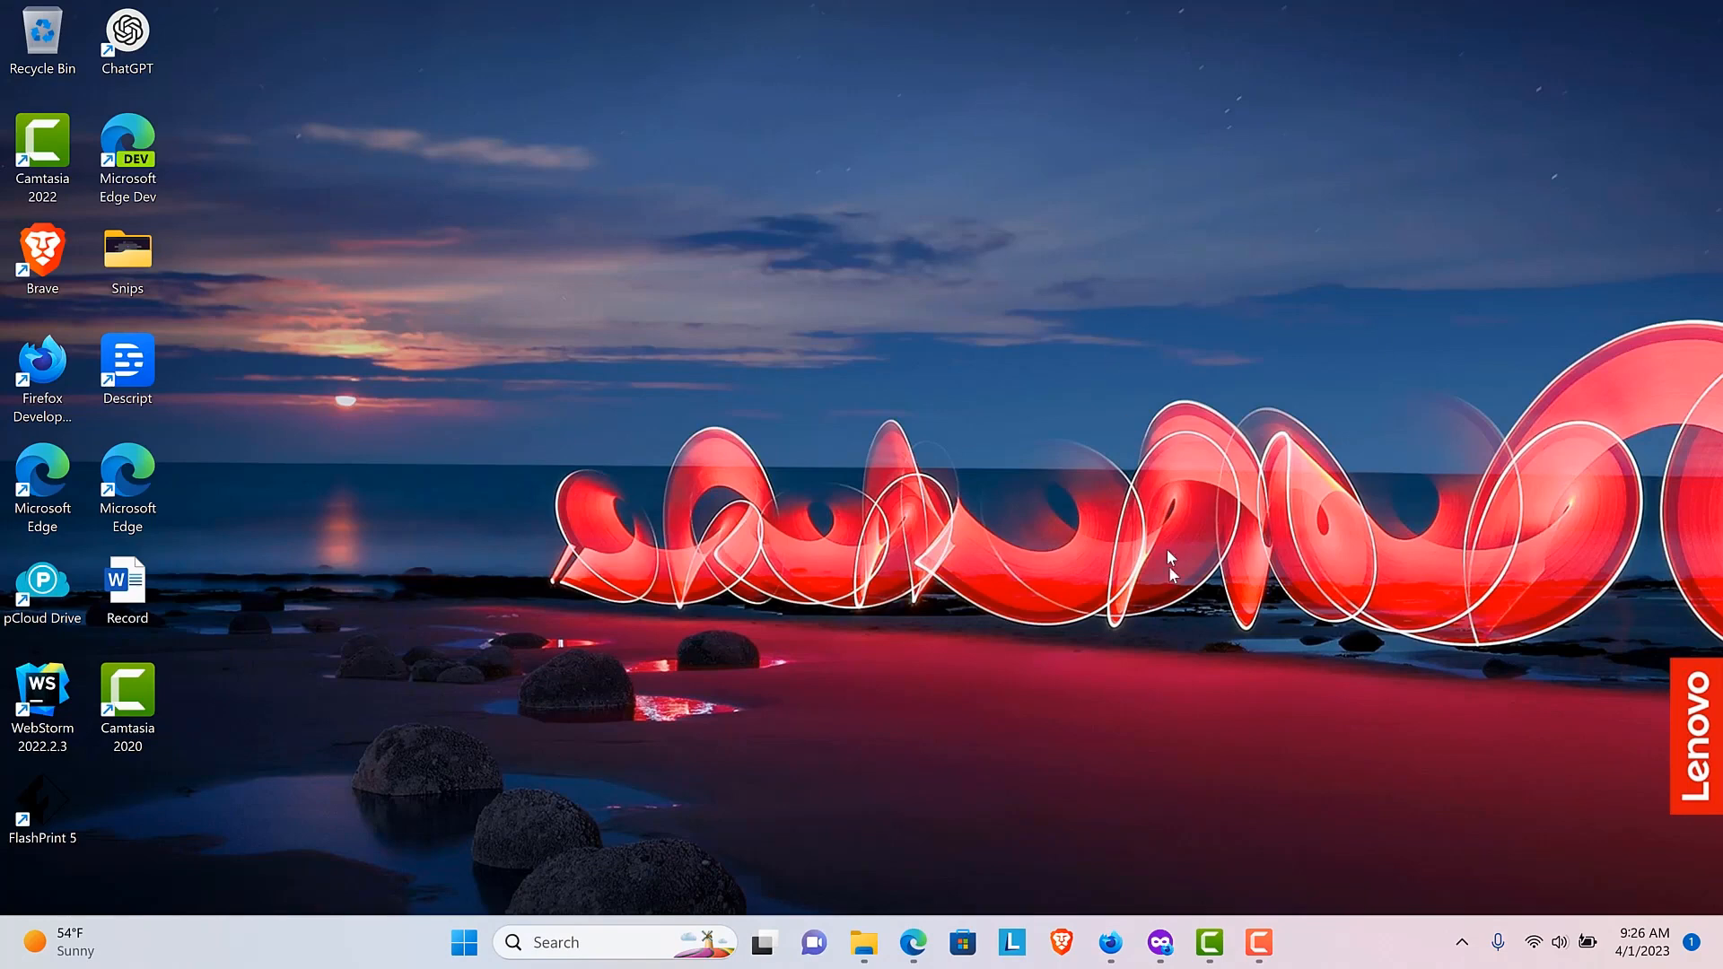
left_click(1260, 944)
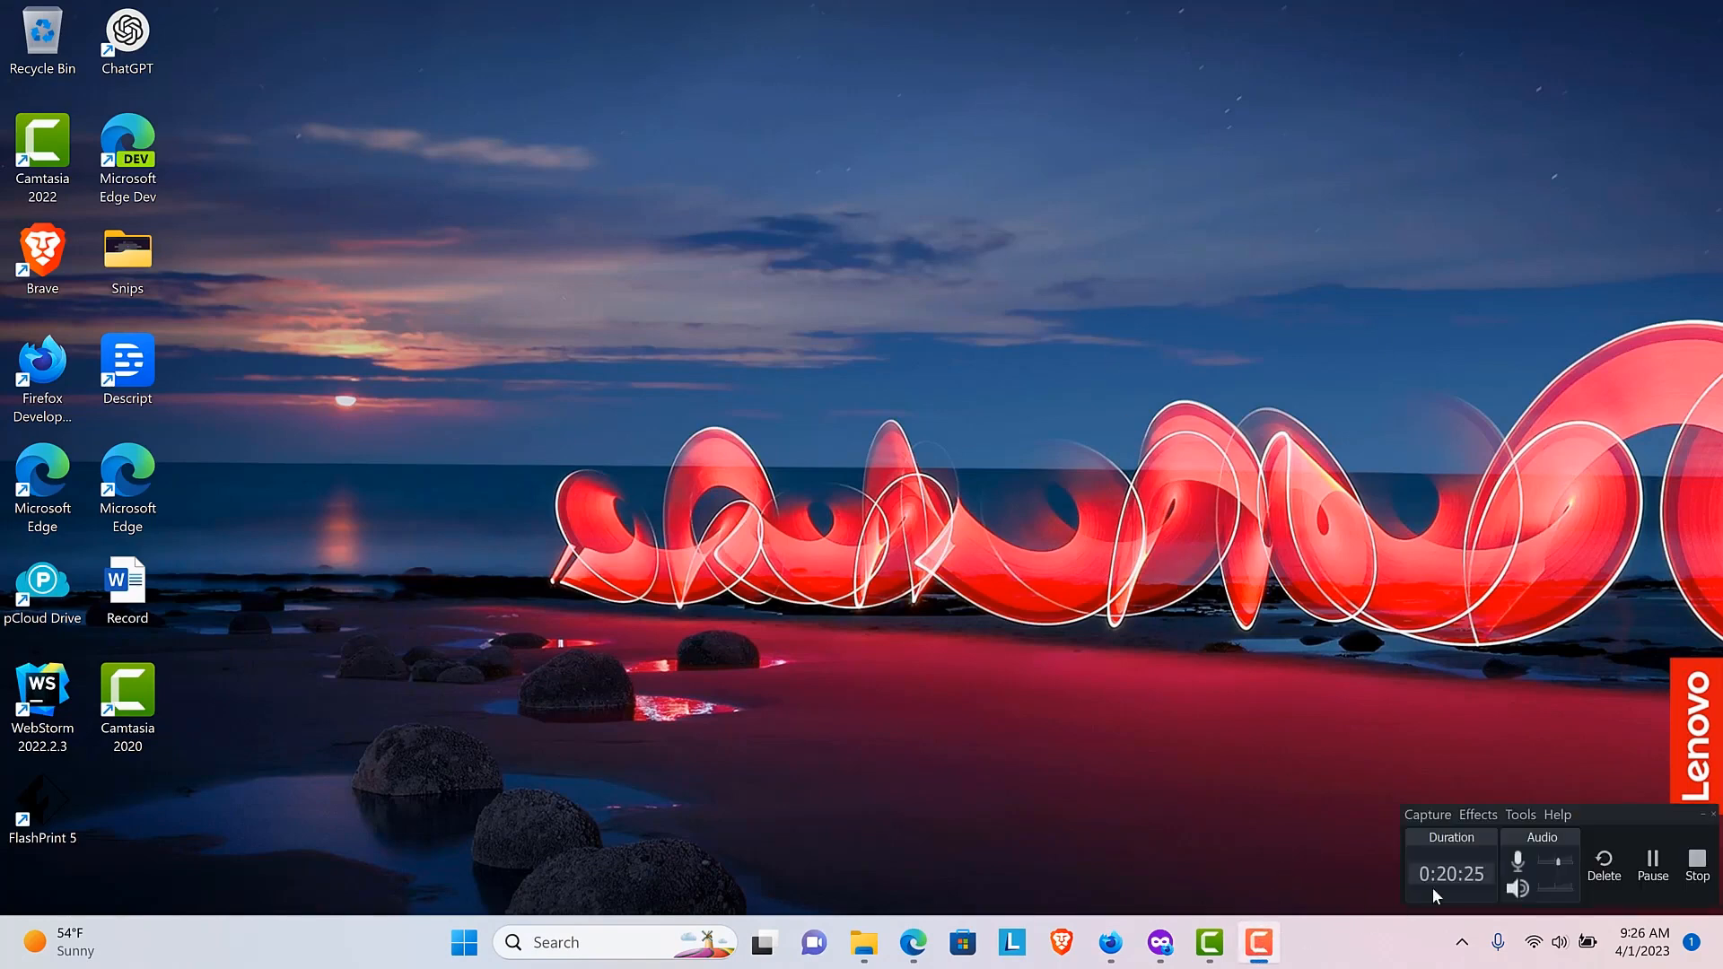